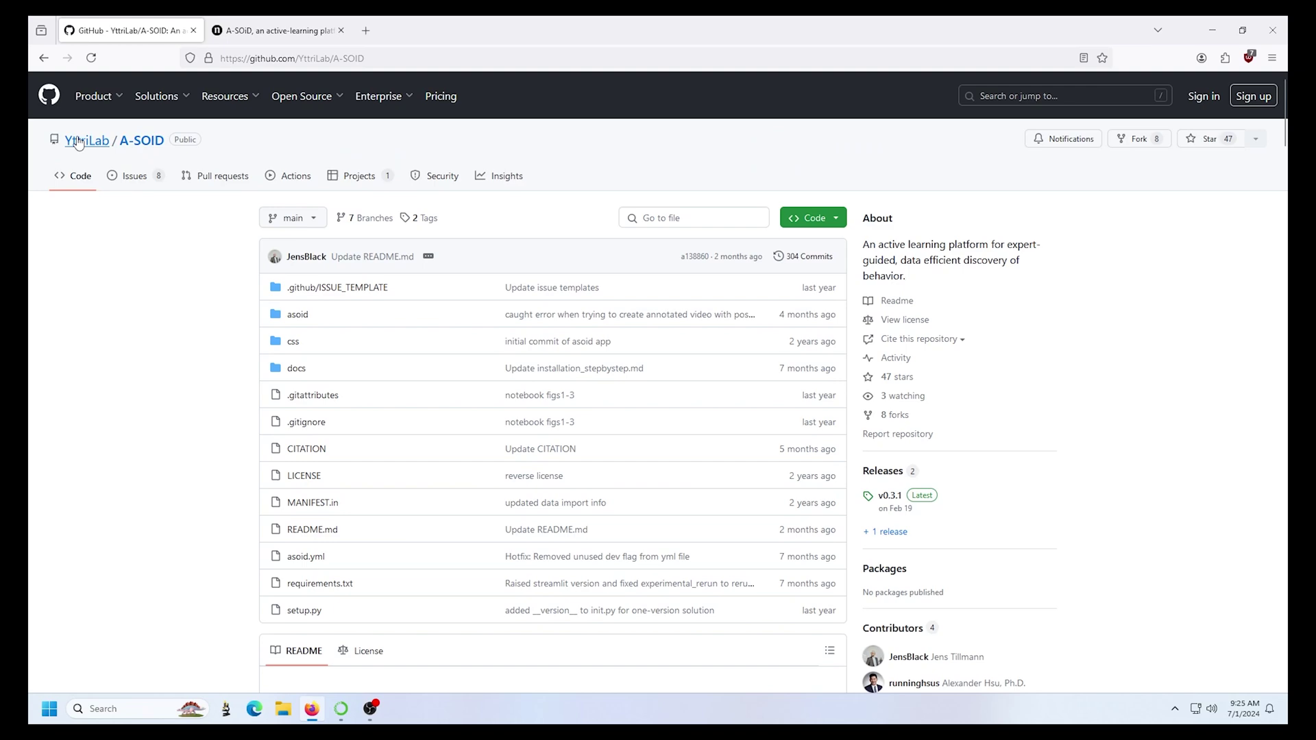
scroll(230, 377, down, 2)
scroll(230, 377, down, 3)
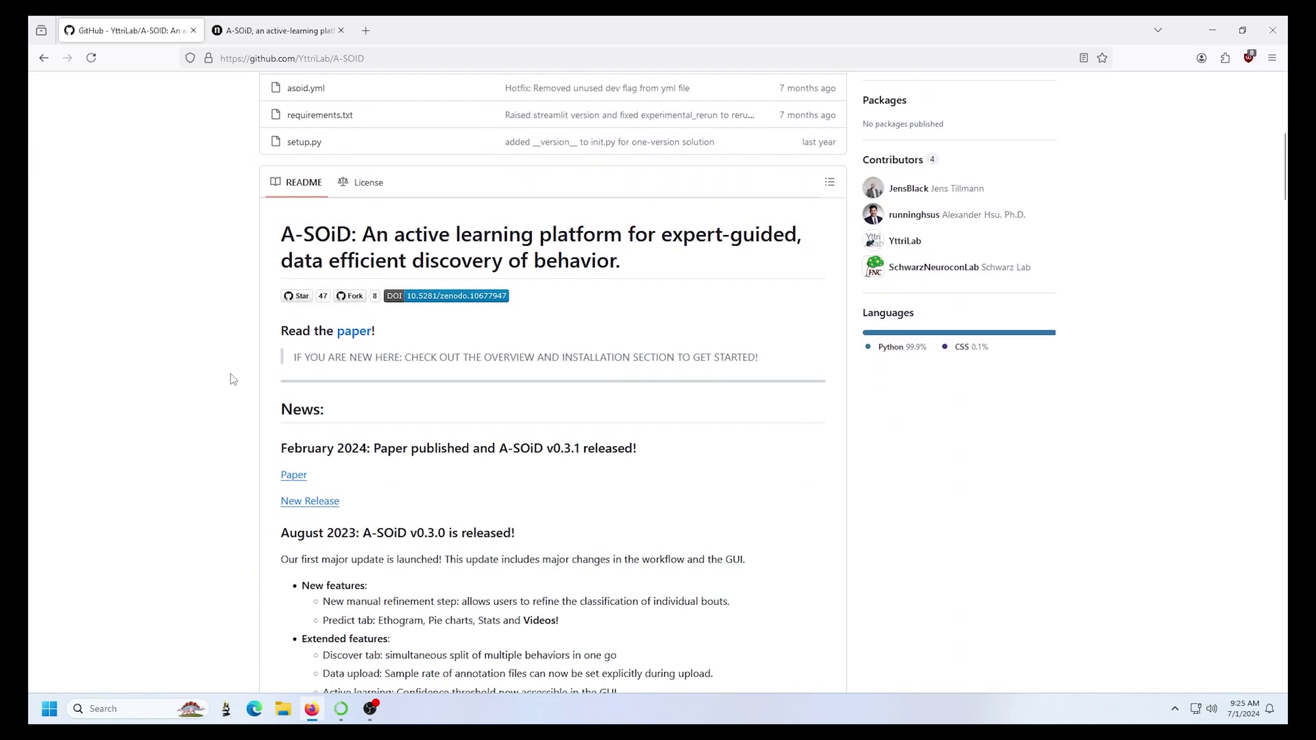
scroll(231, 379, down, 1)
scroll(231, 379, down, 2)
scroll(231, 380, down, 3)
scroll(231, 378, down, 2)
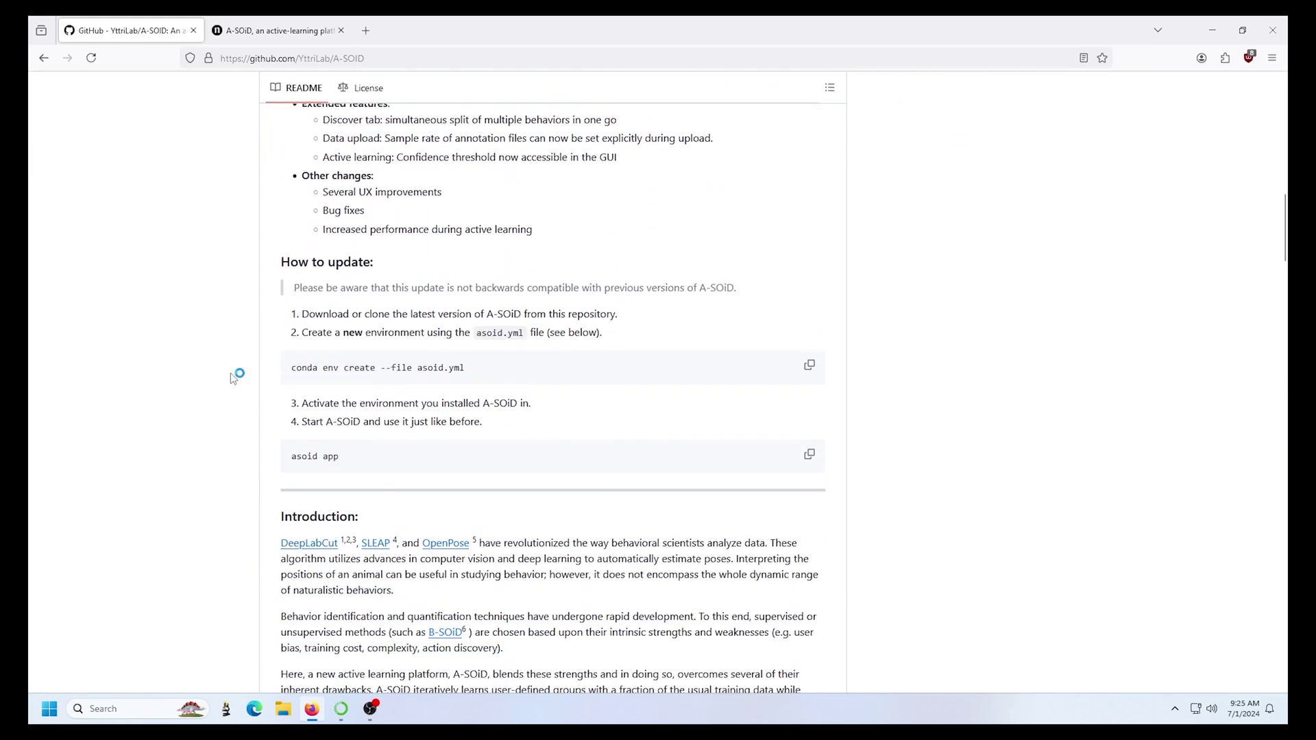
scroll(230, 373, up, 3)
scroll(232, 374, up, 3)
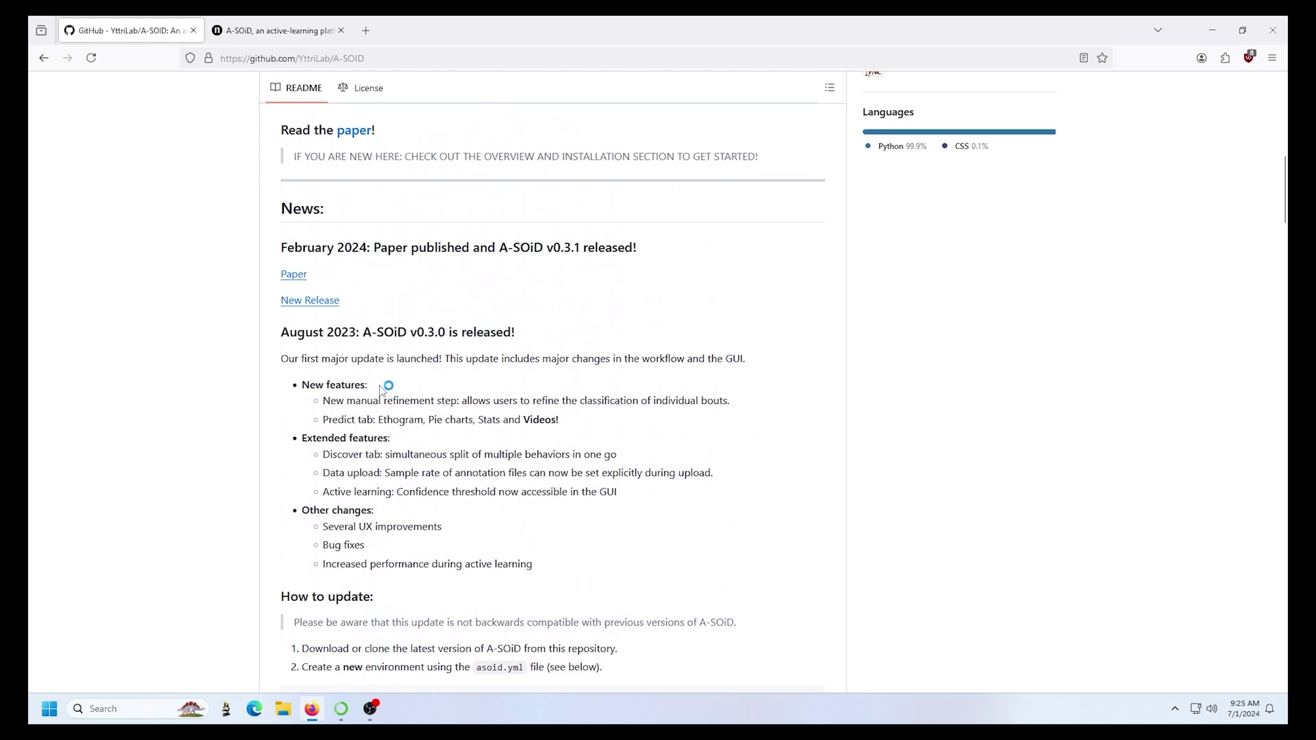
Save A-SOID-main.zip to Downloads, open the A-SOID-main folder and select asoid.yml.
click(639, 401)
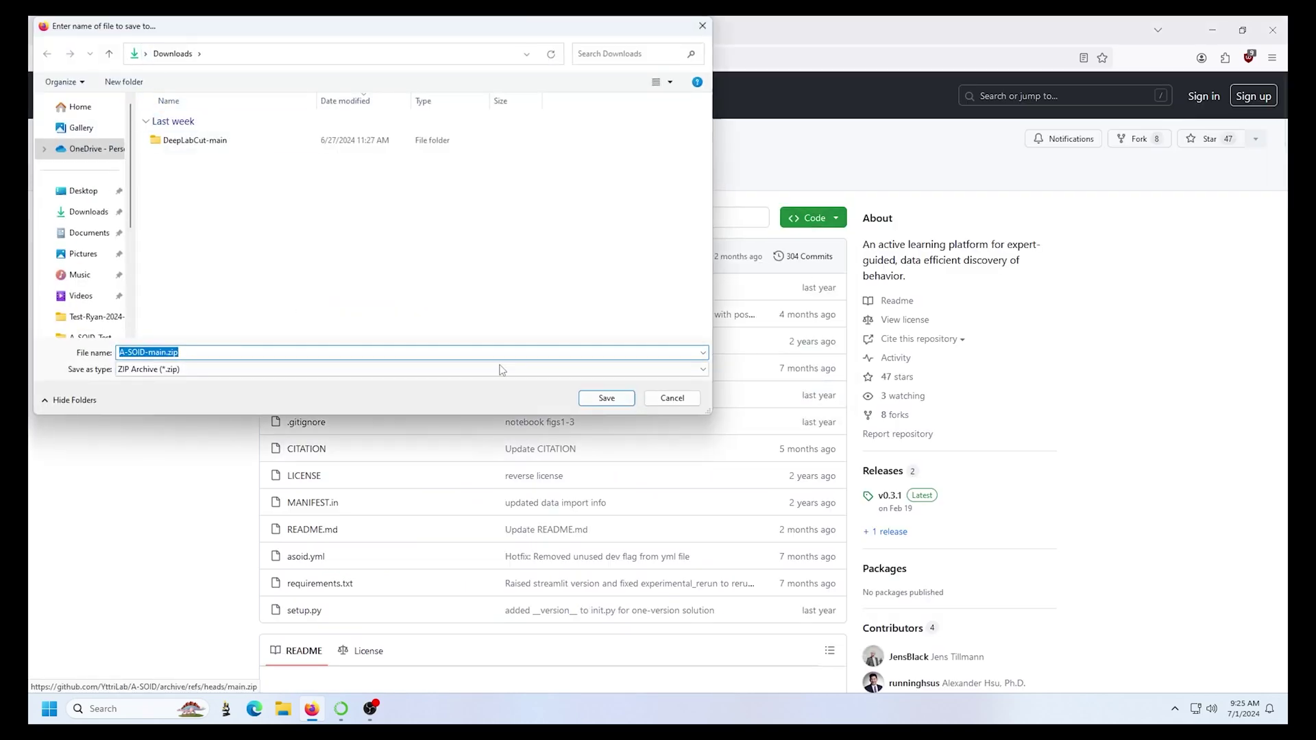
click(607, 399)
click(449, 330)
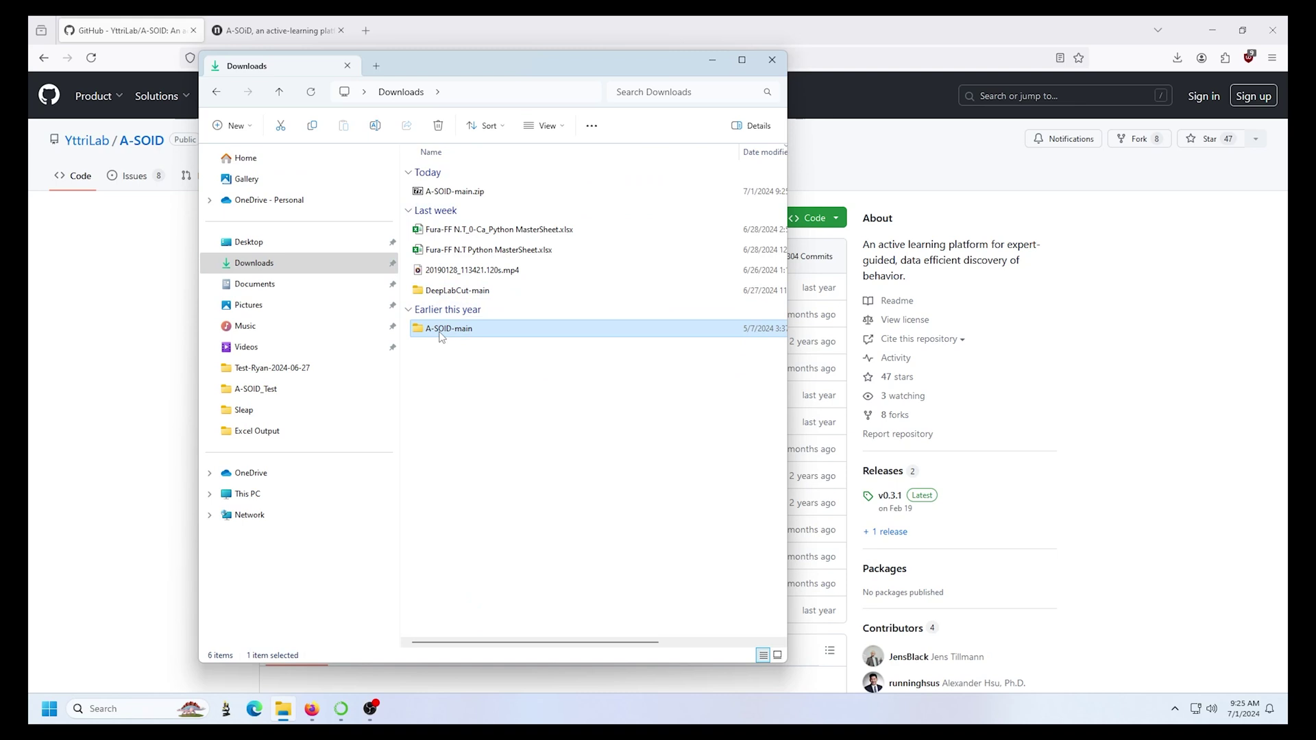
double_click(458, 330)
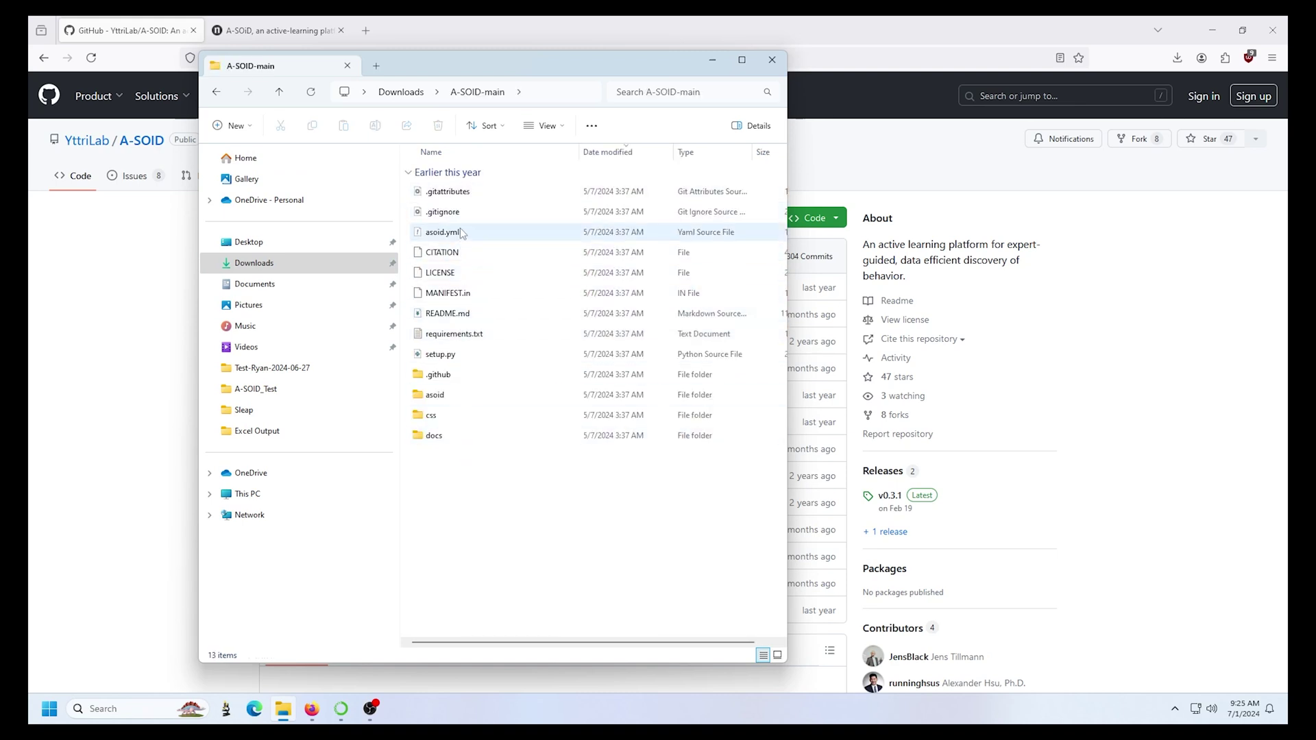
click(459, 233)
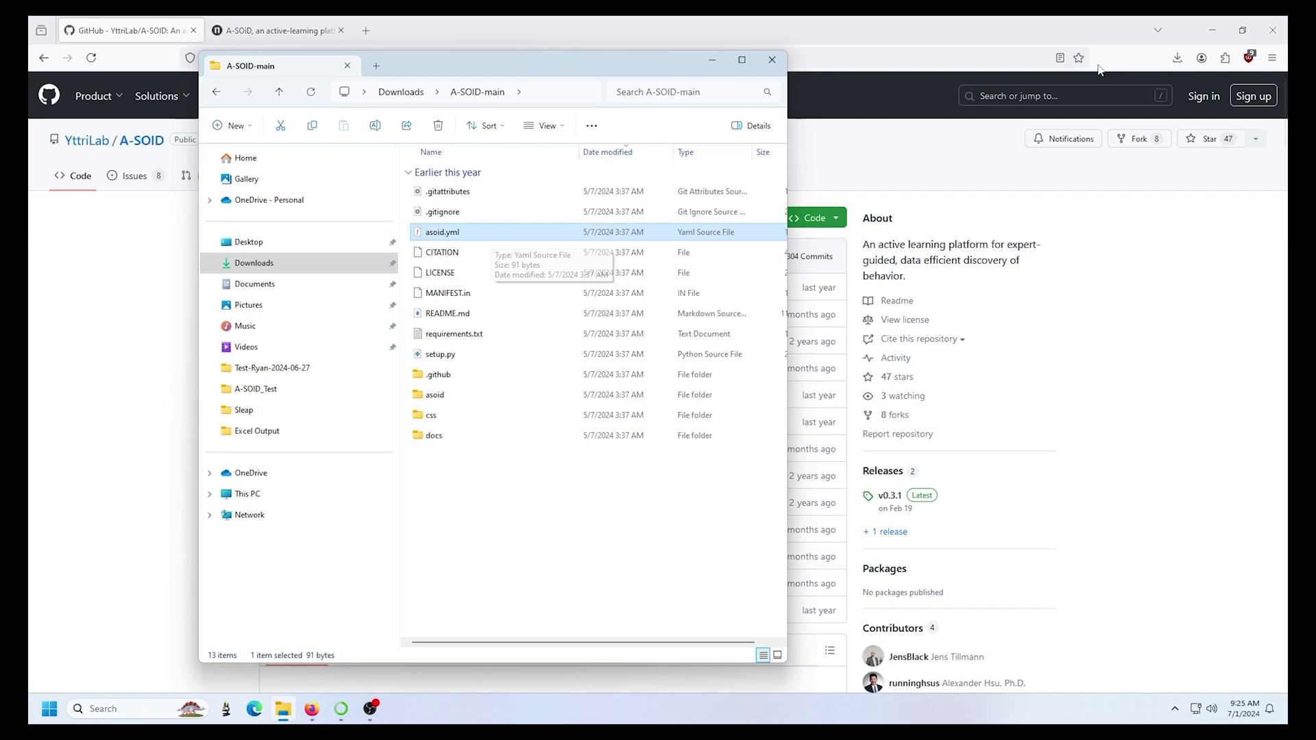
click(1214, 30)
Launch a terminal from Anaconda Navigator's base (root) environment.
drag(520, 63, 914, 69)
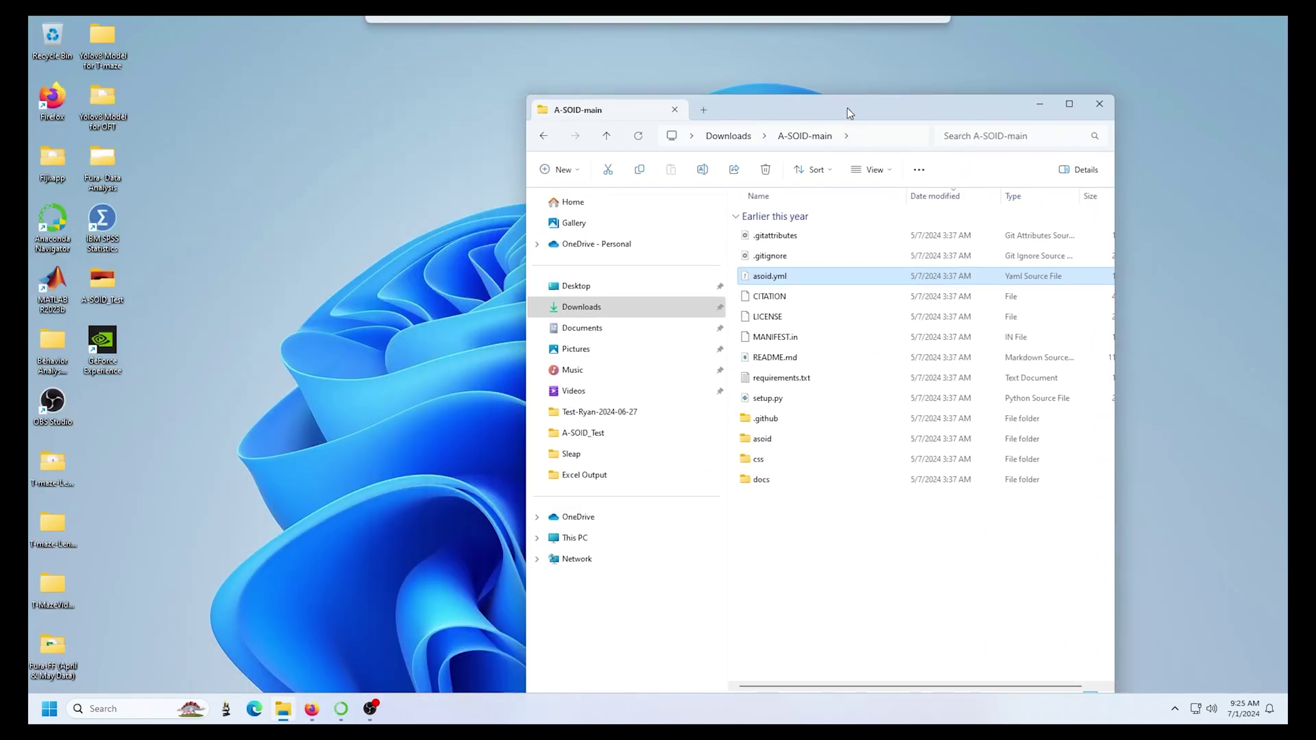
click(343, 709)
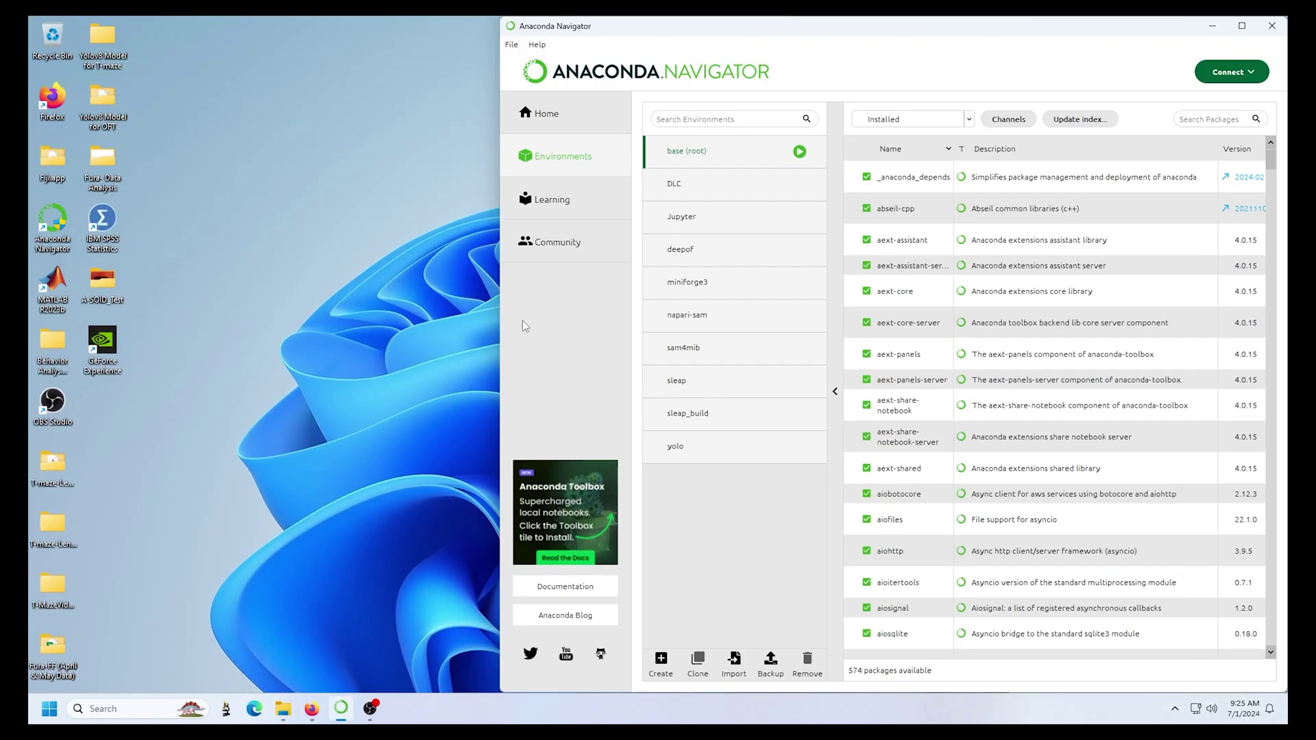
click(800, 153)
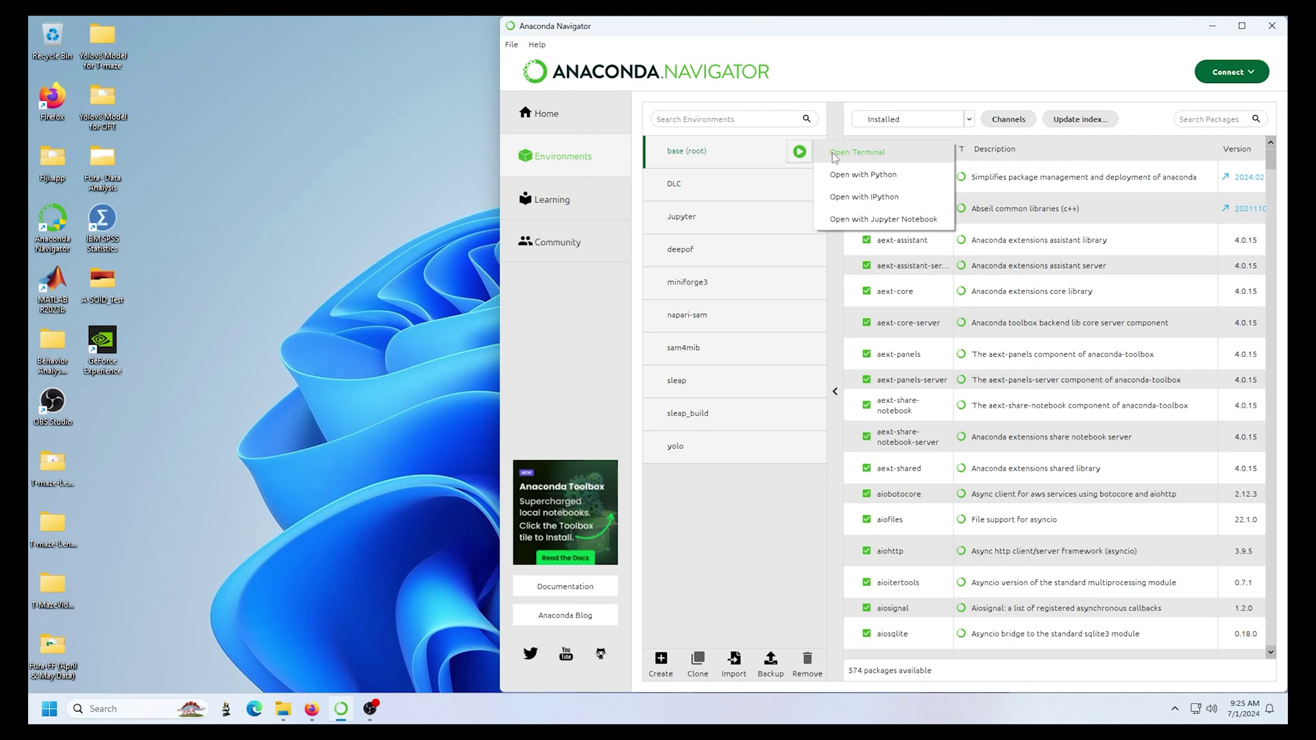
click(853, 175)
click(1211, 26)
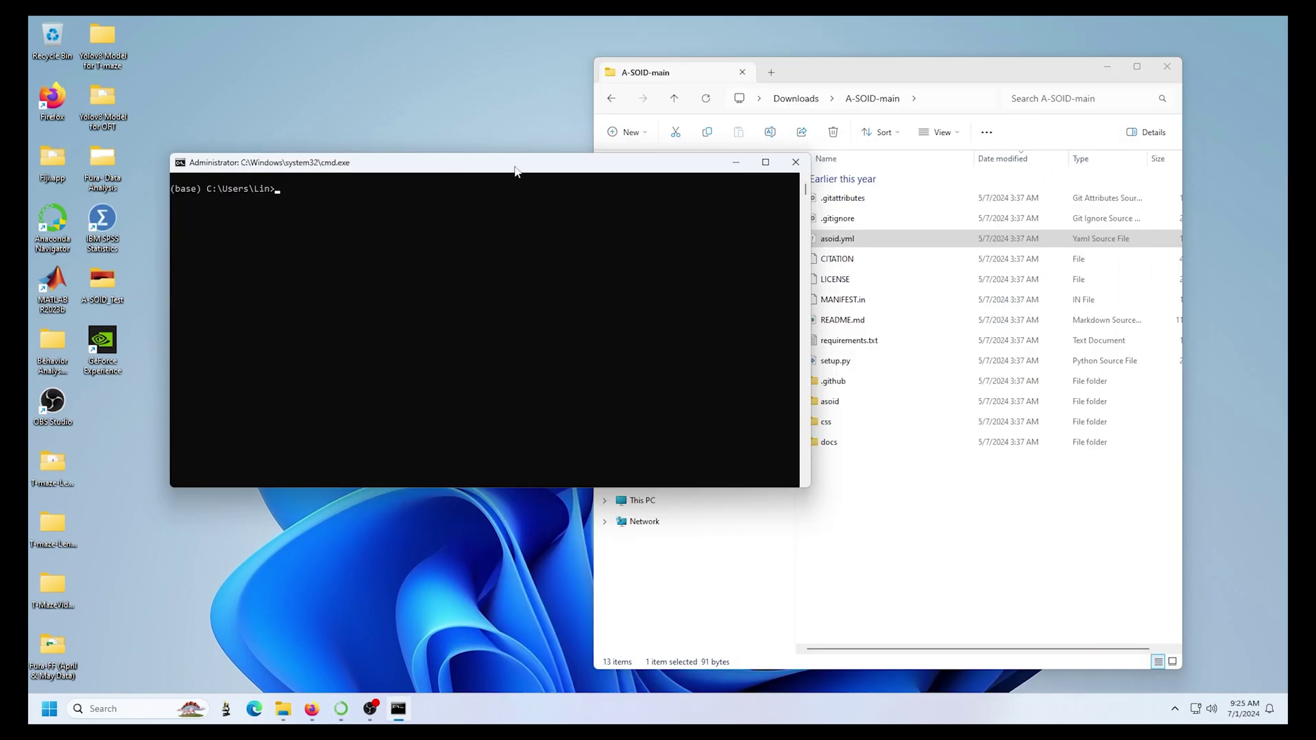
Change the terminal's directory to the A-SOID-main folder path copied from Explorer.
drag(517, 162, 432, 205)
click(951, 99)
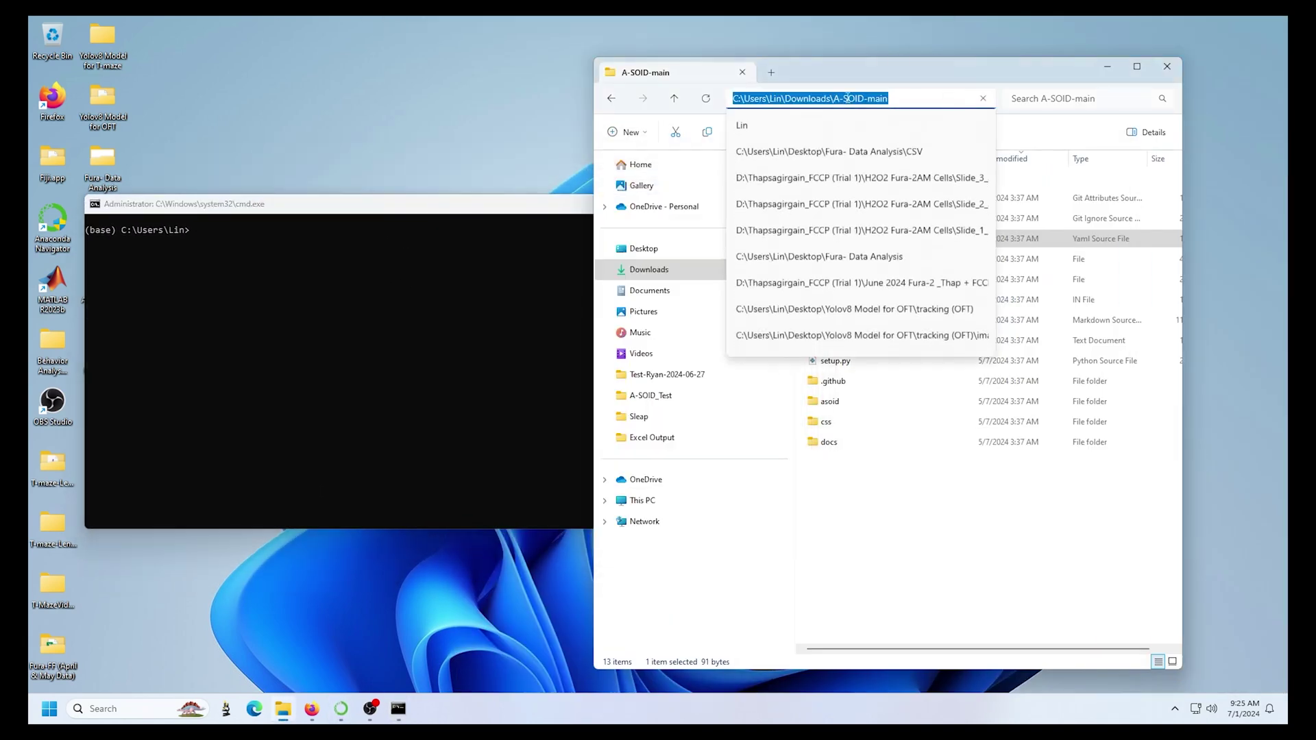
right_click(861, 99)
click(882, 136)
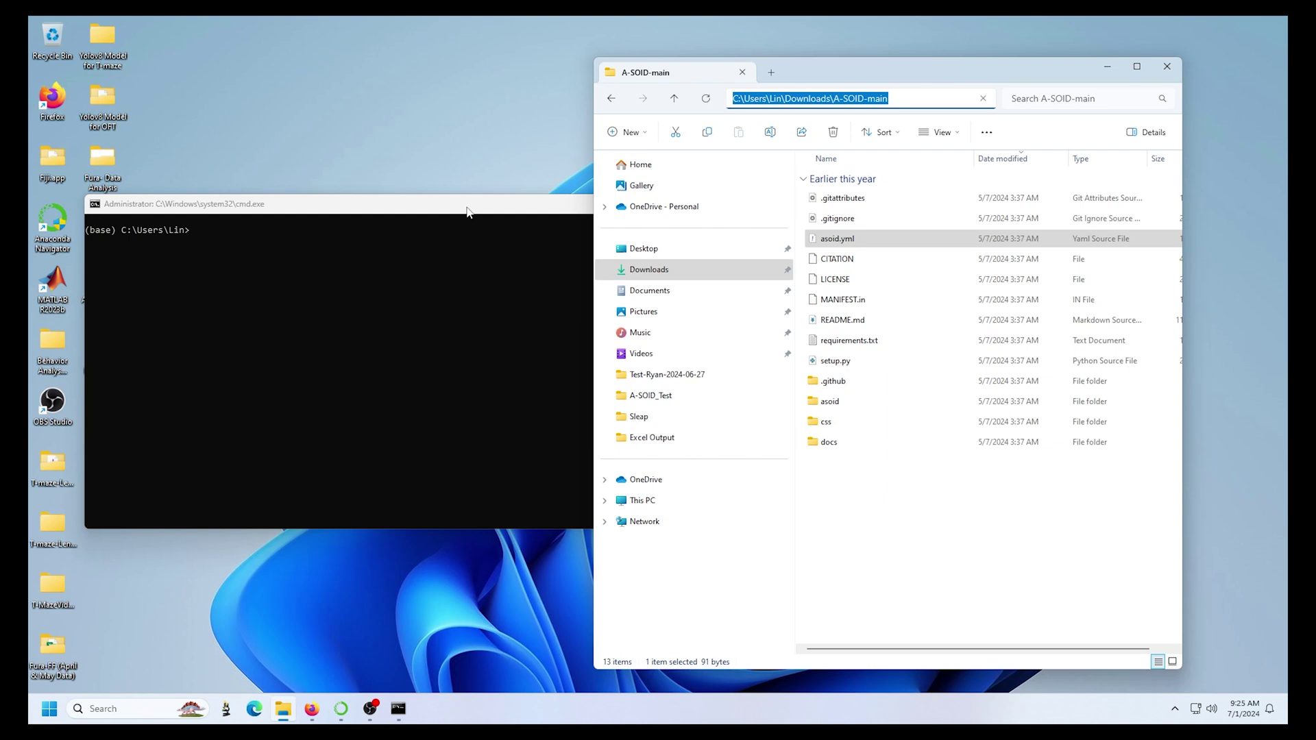
click(470, 241)
text(cd)
text(C:\Users\Lin\Downloads\A-SOID-main)
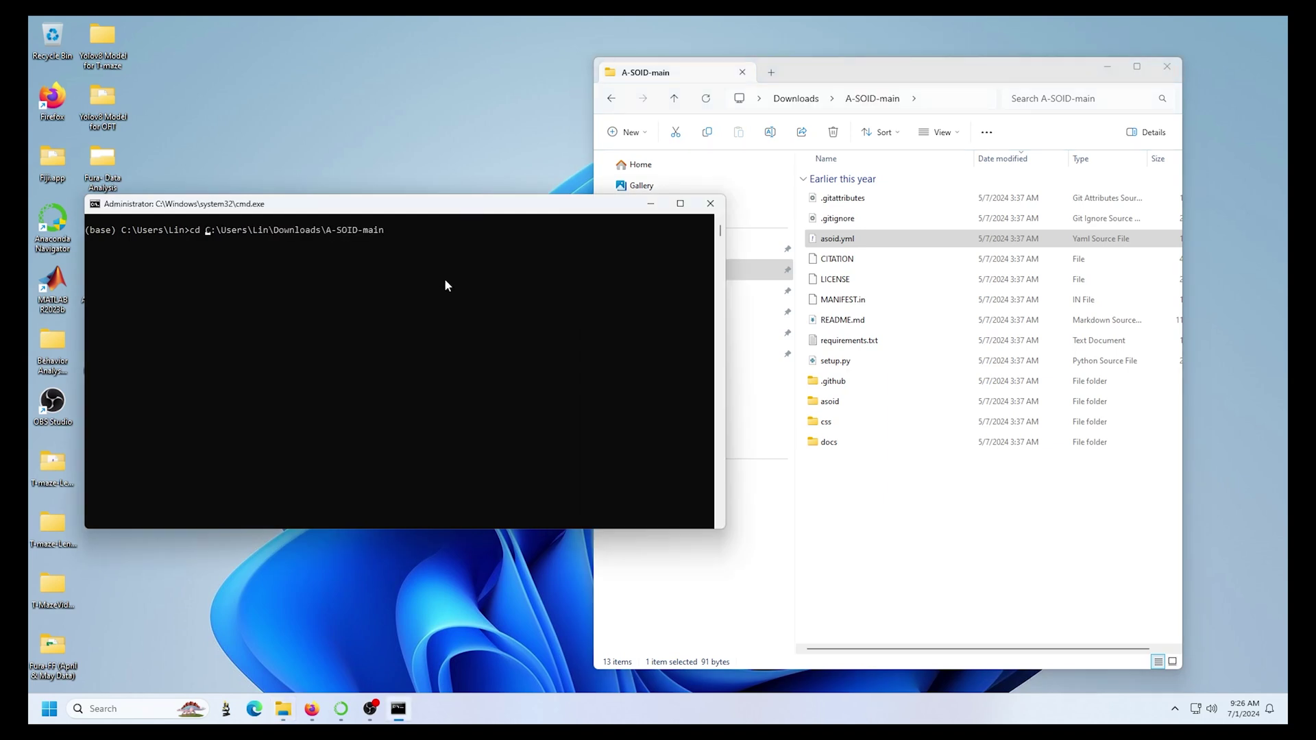
key(shift+Right)
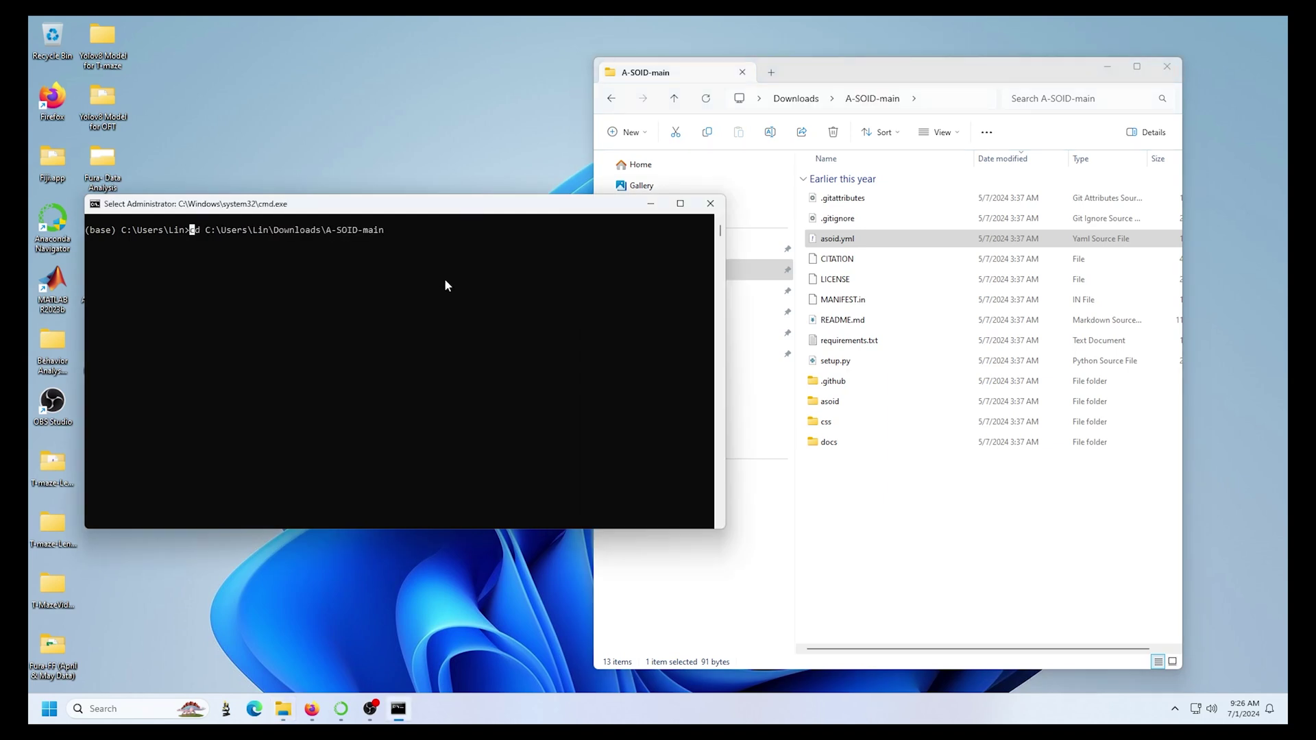
key(shift+Right)
key(shift+Right)
key(shift+Right)
key(shift+Right)
key(shift+Right)
key(shift+Right)
key(shift+Right)
key(shift+Right)
key(shift+Right)
key(shift+Right)
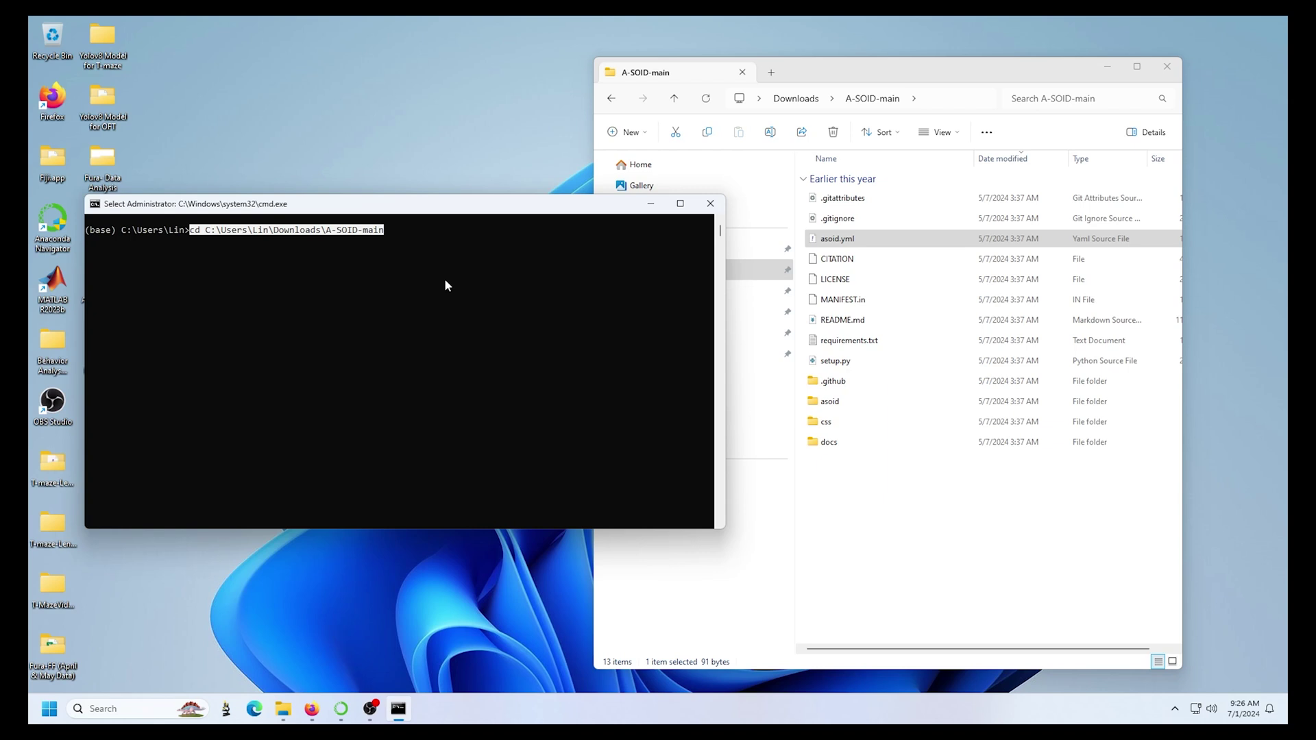
key(Return)
key(Return)
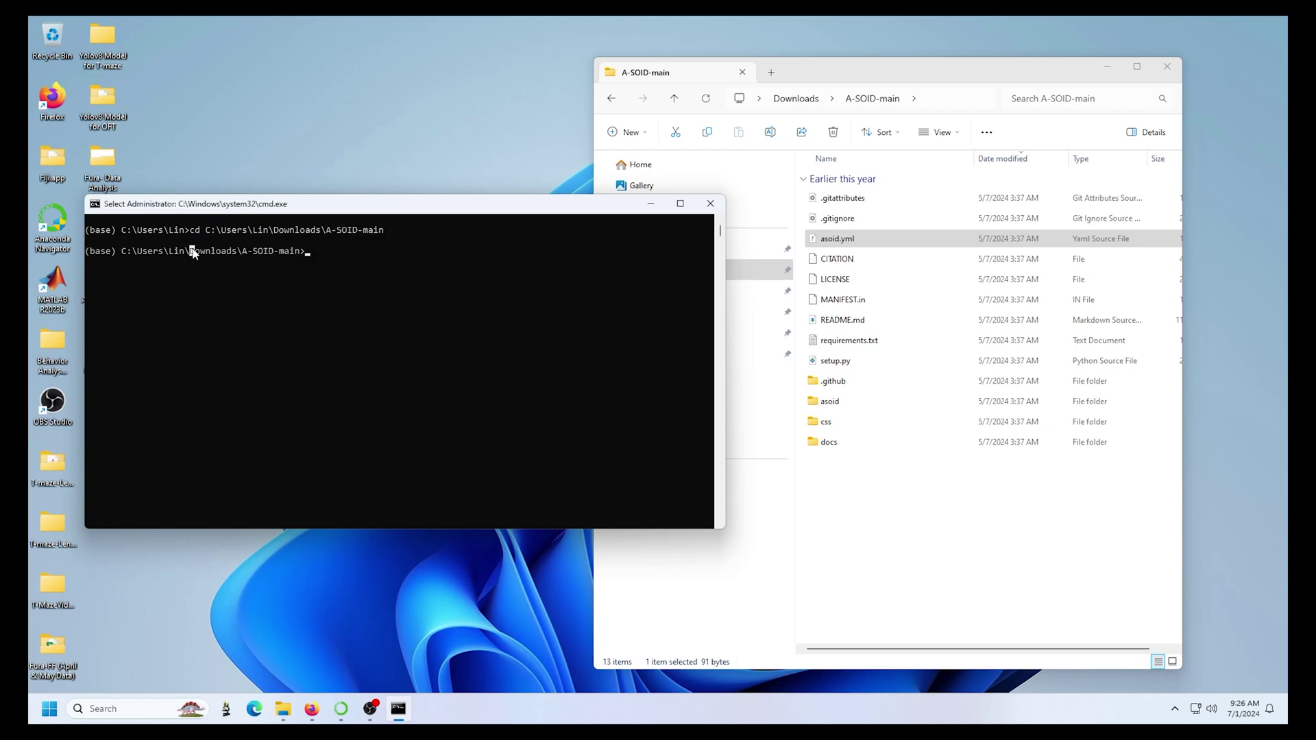
drag(189, 250, 306, 255)
Run 'conda env create --file asoid.yml', copied from the README, in the terminal.
click(332, 244)
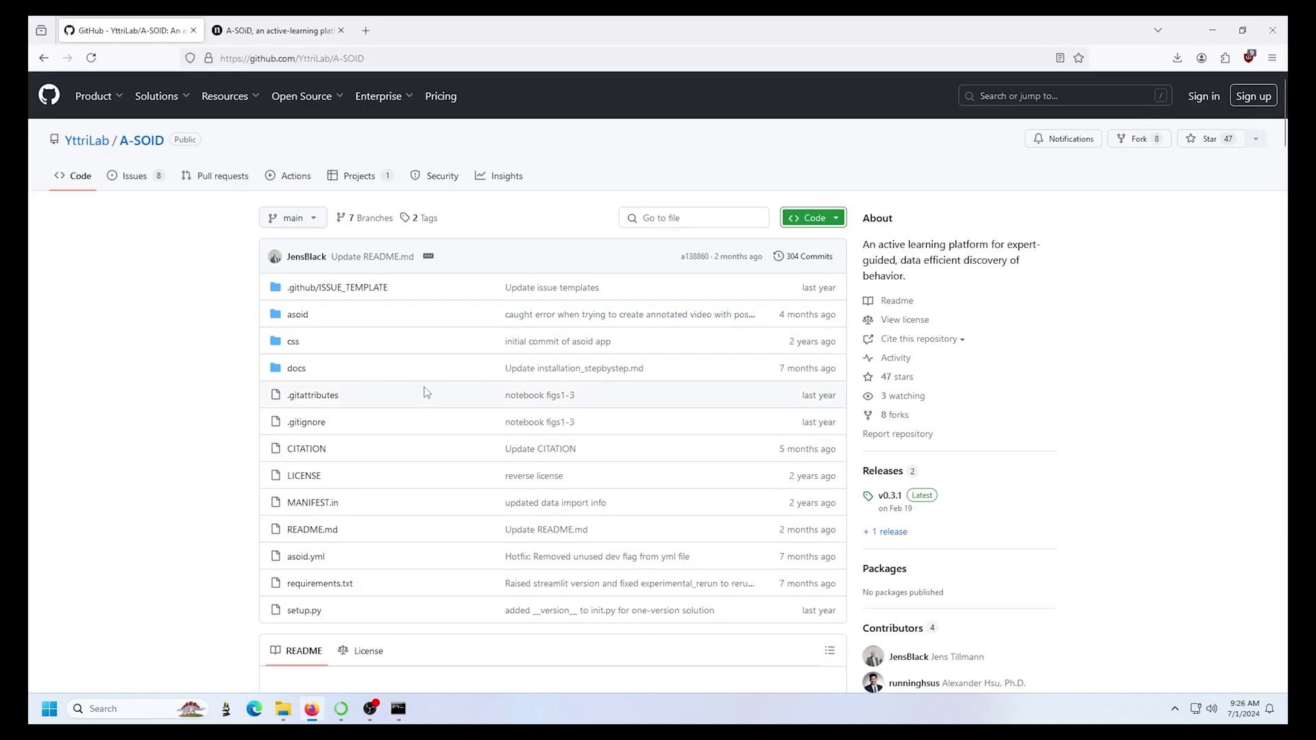
scroll(424, 391, down, 5)
scroll(423, 392, down, 2)
scroll(424, 391, down, 1)
scroll(424, 390, down, 2)
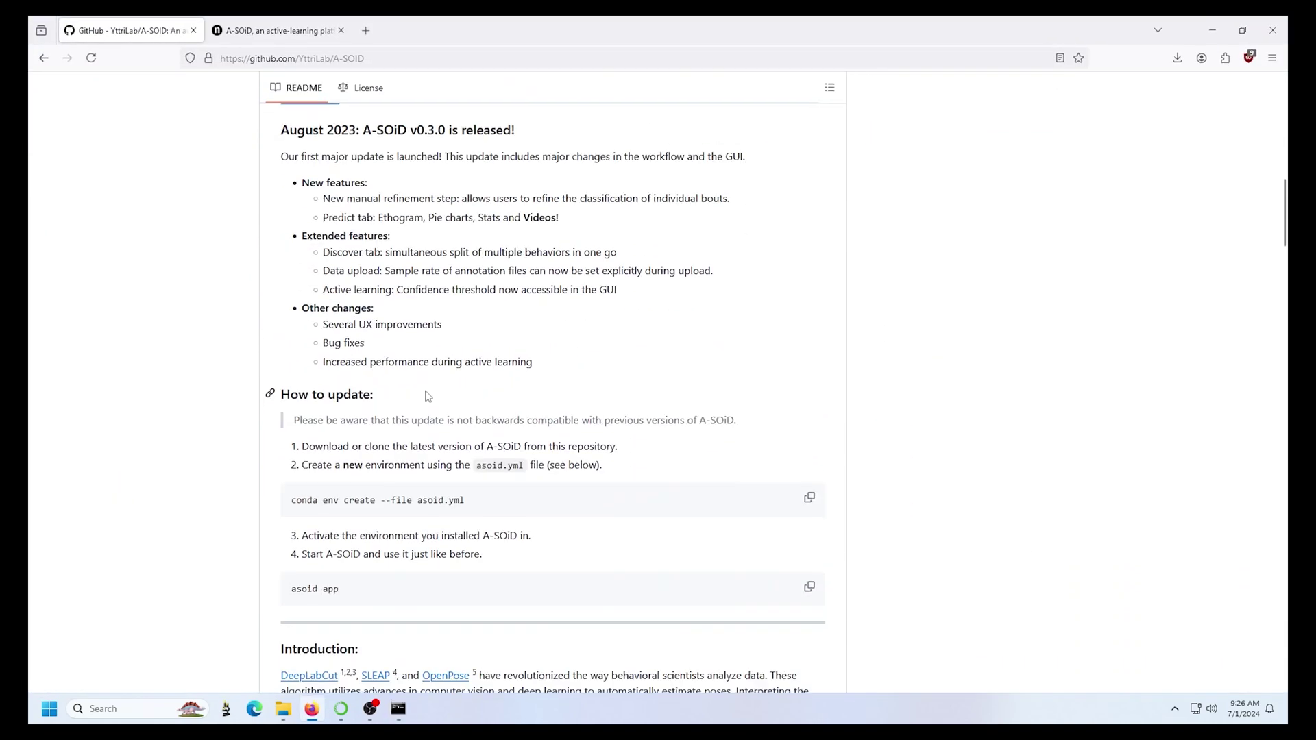
scroll(414, 366, down, 1)
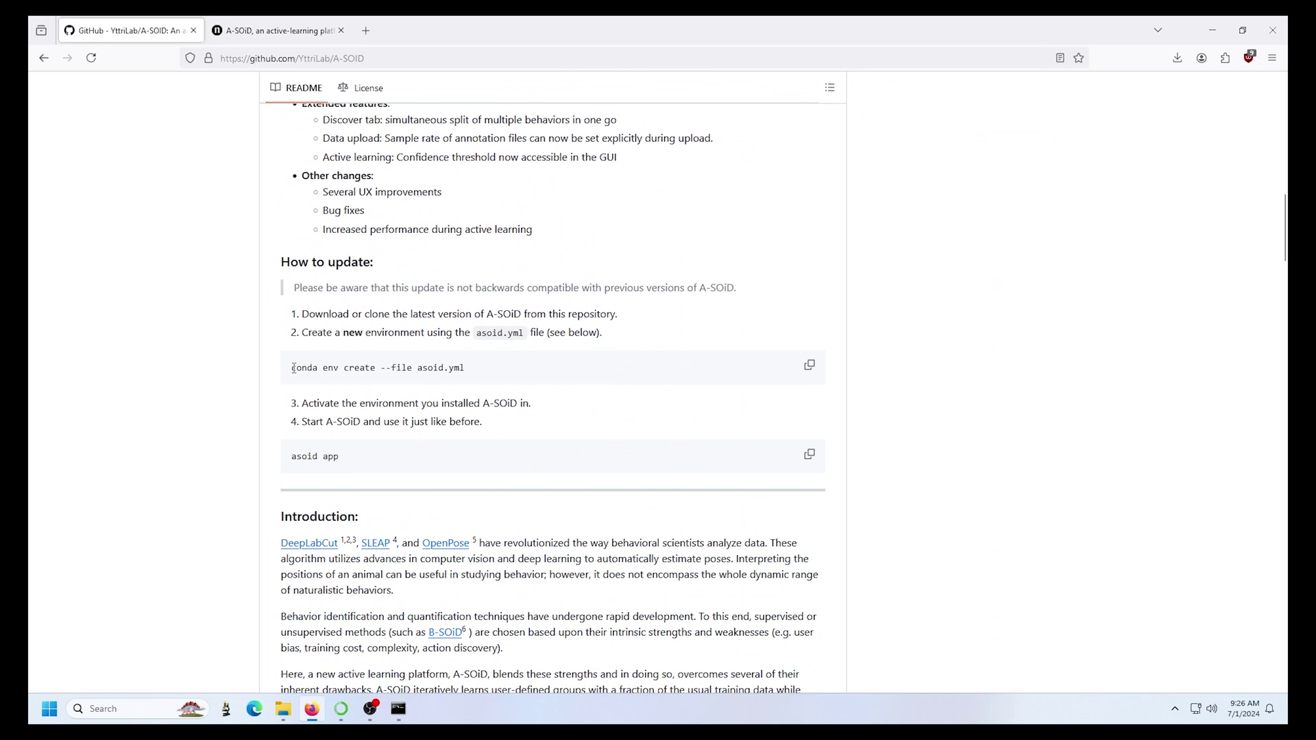
drag(291, 369, 462, 370)
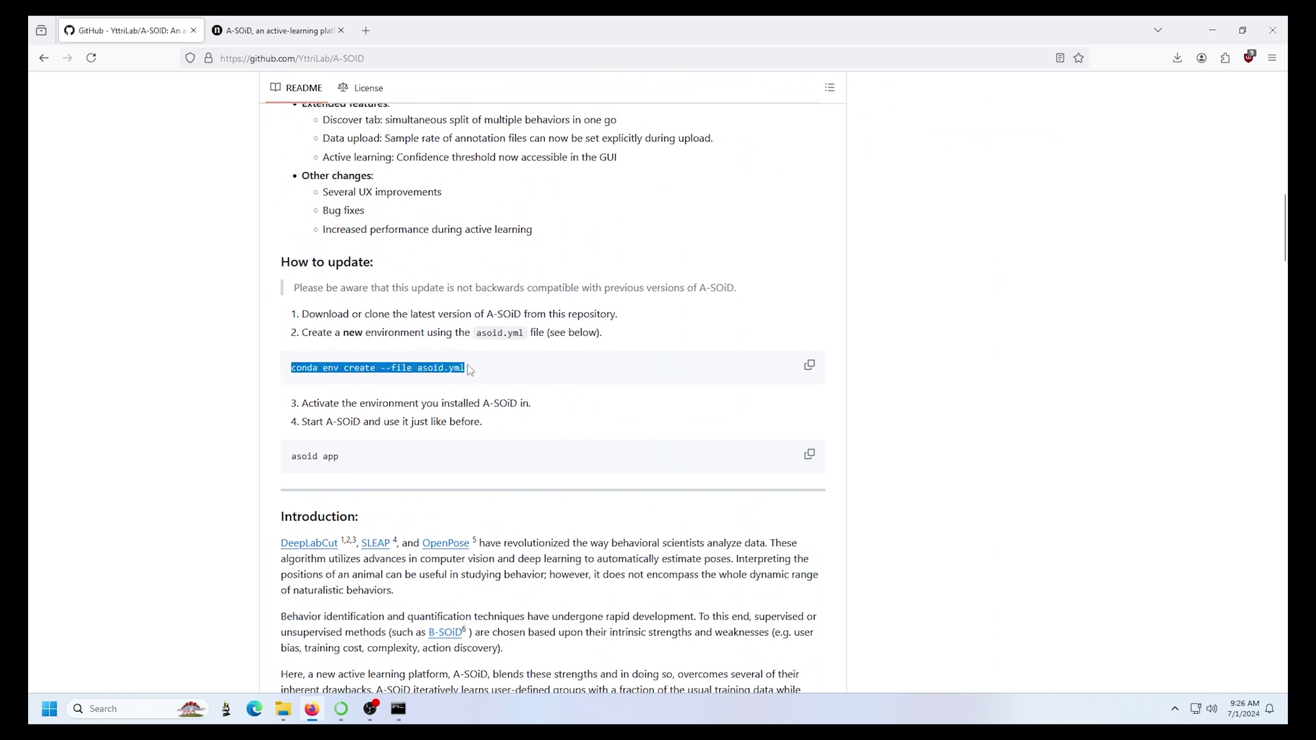
click(809, 368)
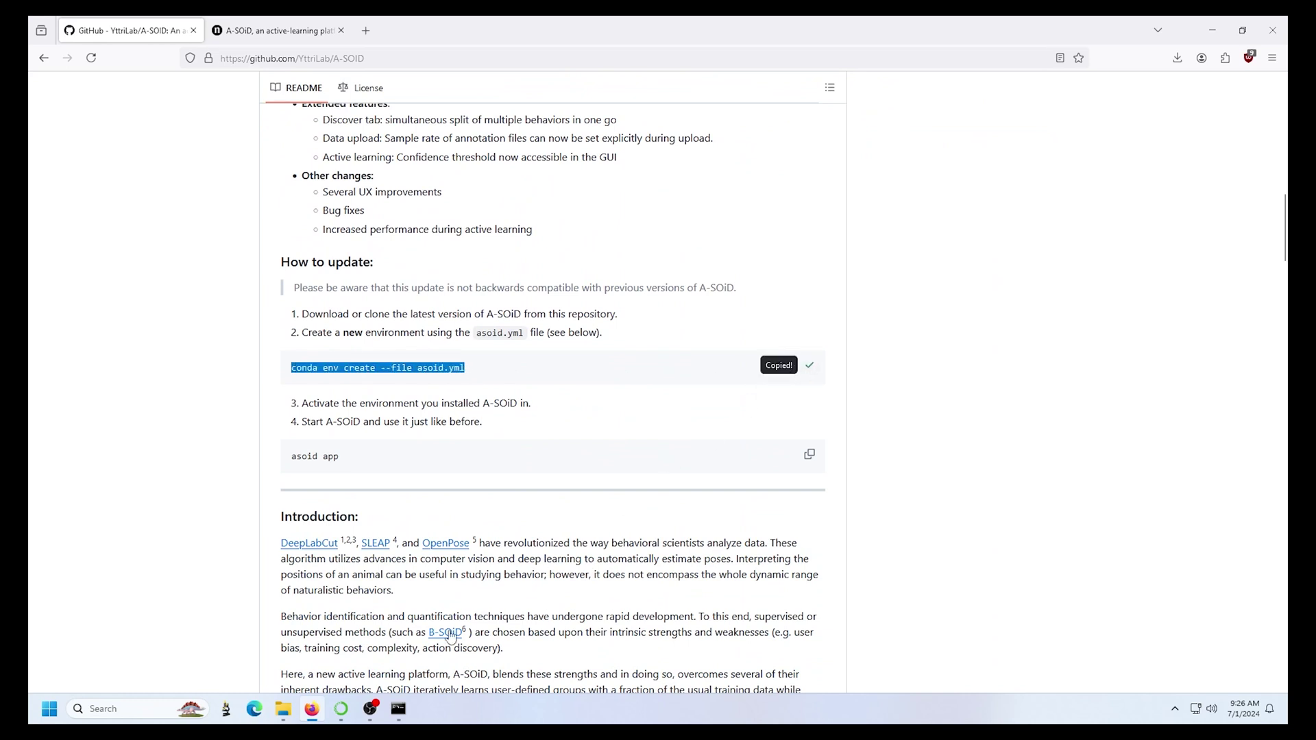
click(398, 708)
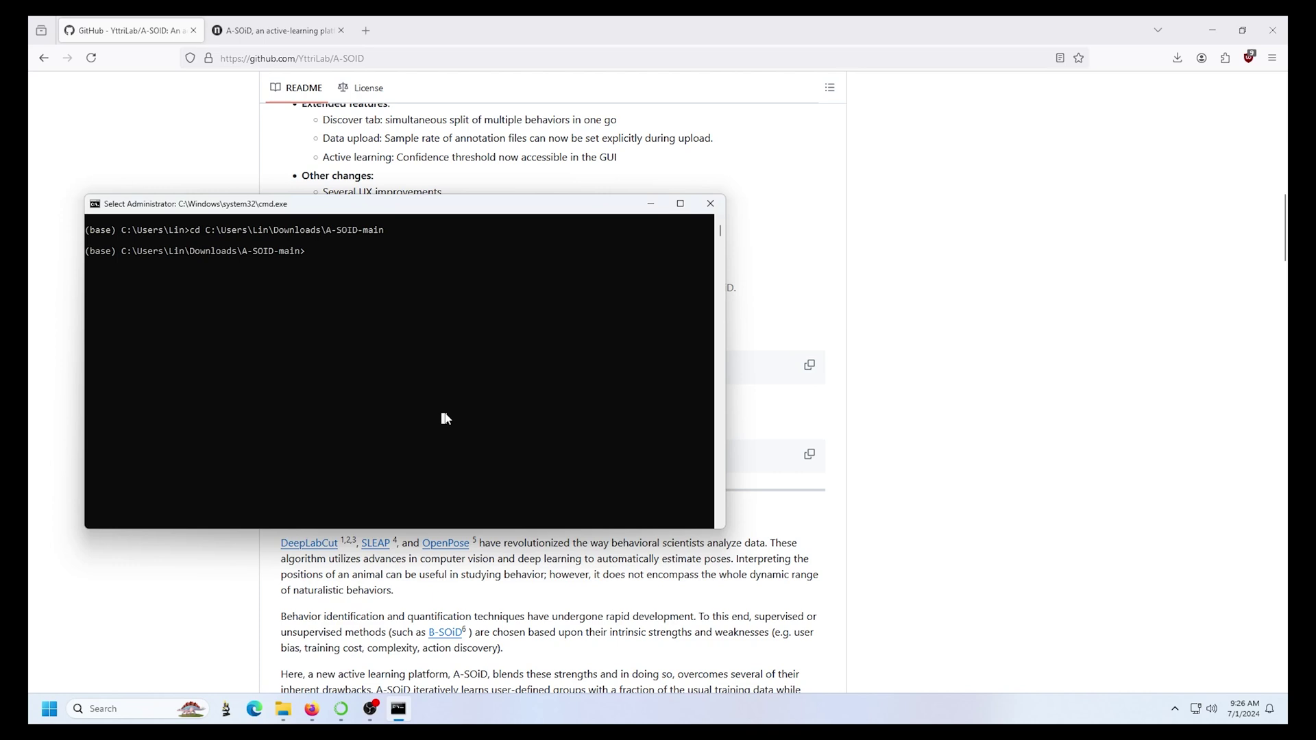
right_click(444, 419)
key(Return)
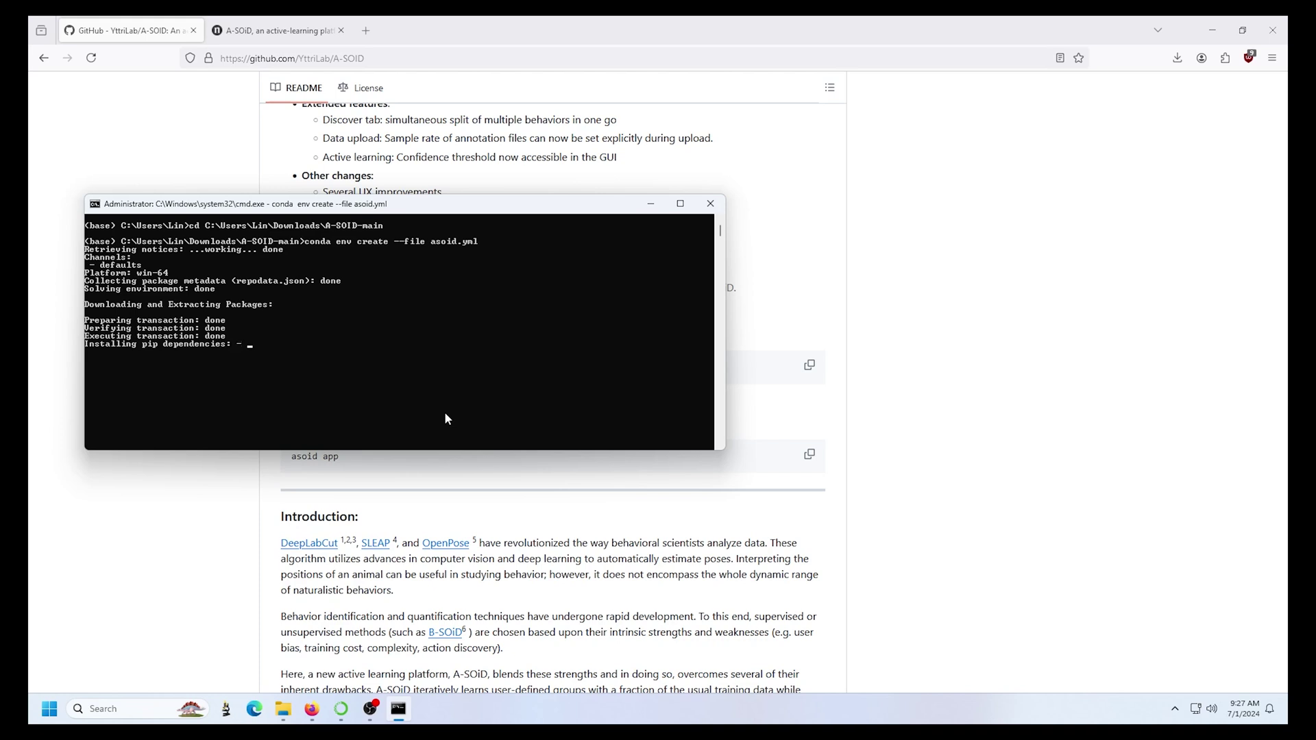
Launch Visual Studio Installer and review the Visual Studio Community 2022 workloads.
key(super)
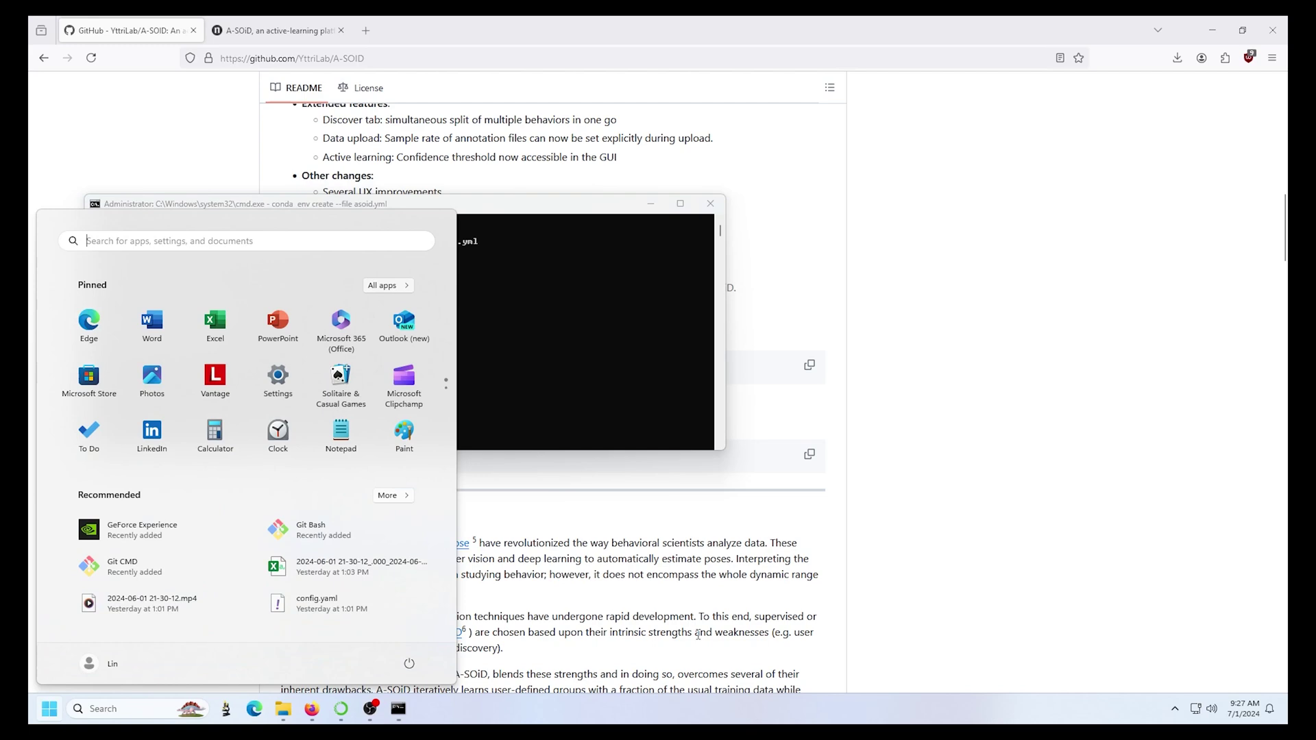
text(visu)
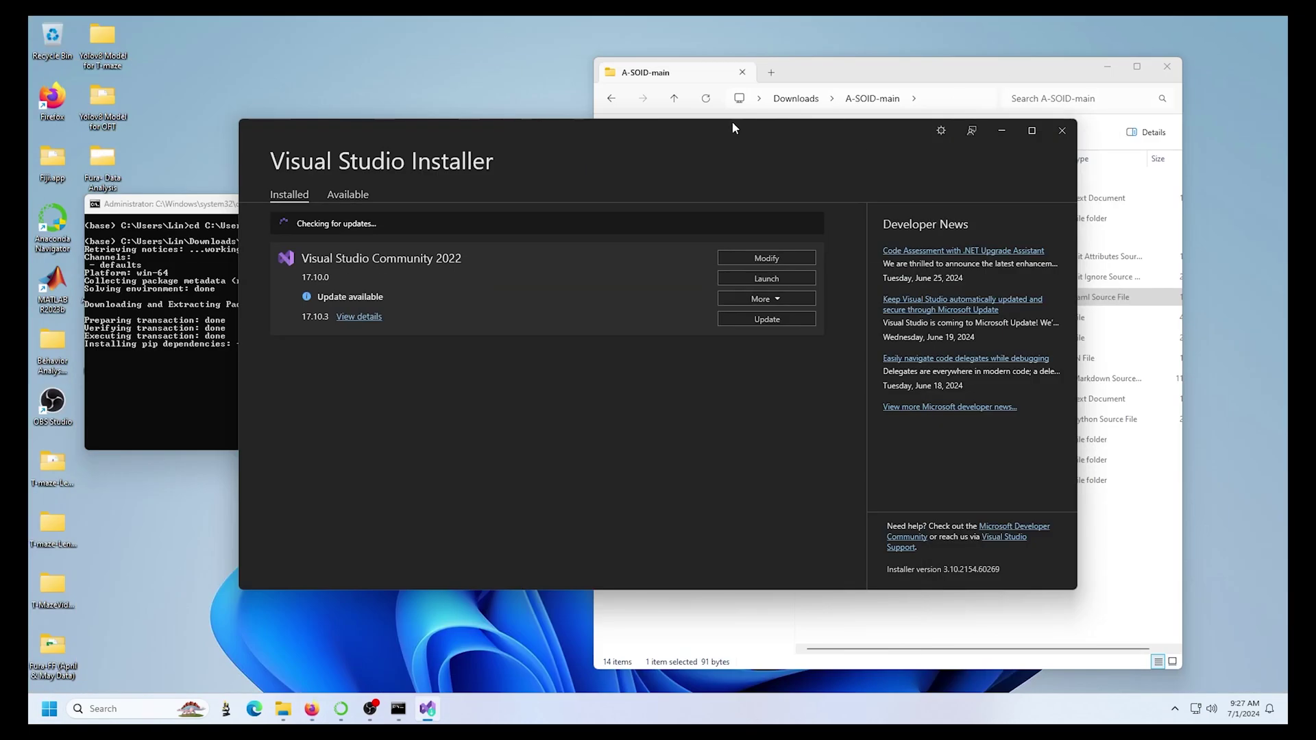
click(1099, 68)
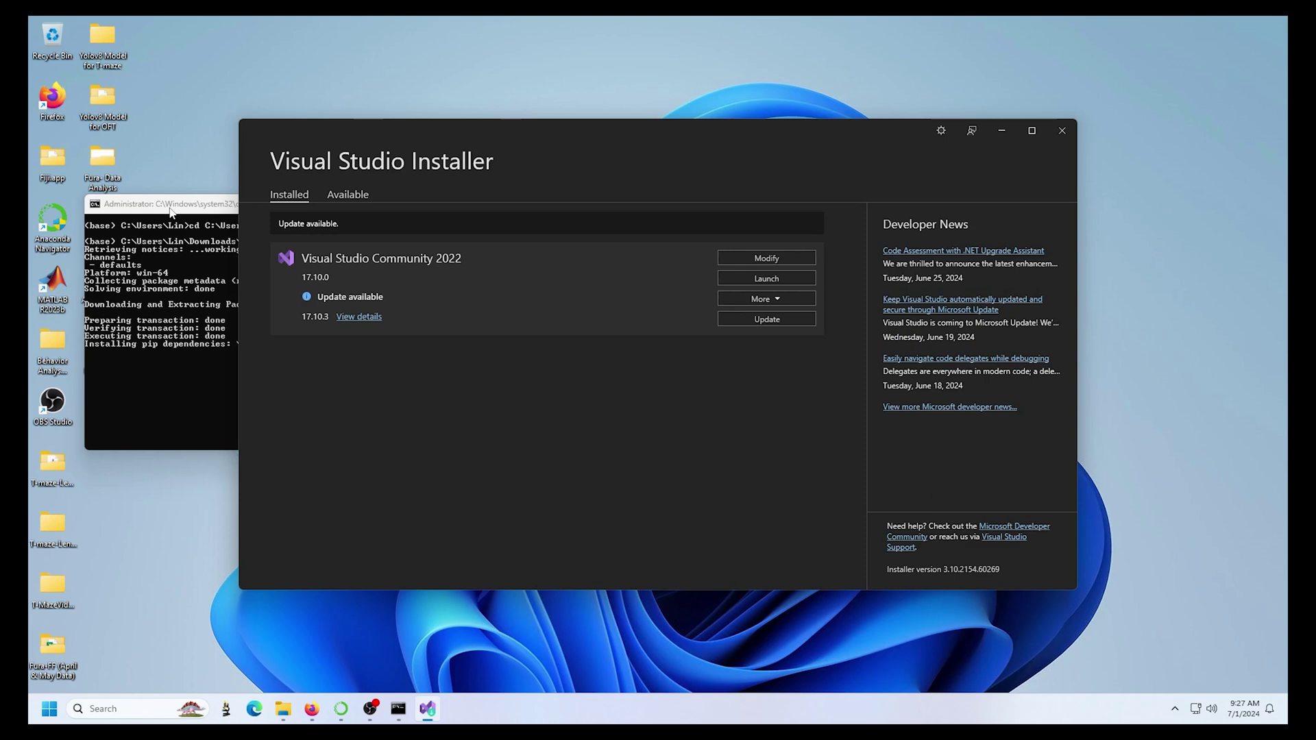
drag(173, 213, 212, 84)
click(823, 148)
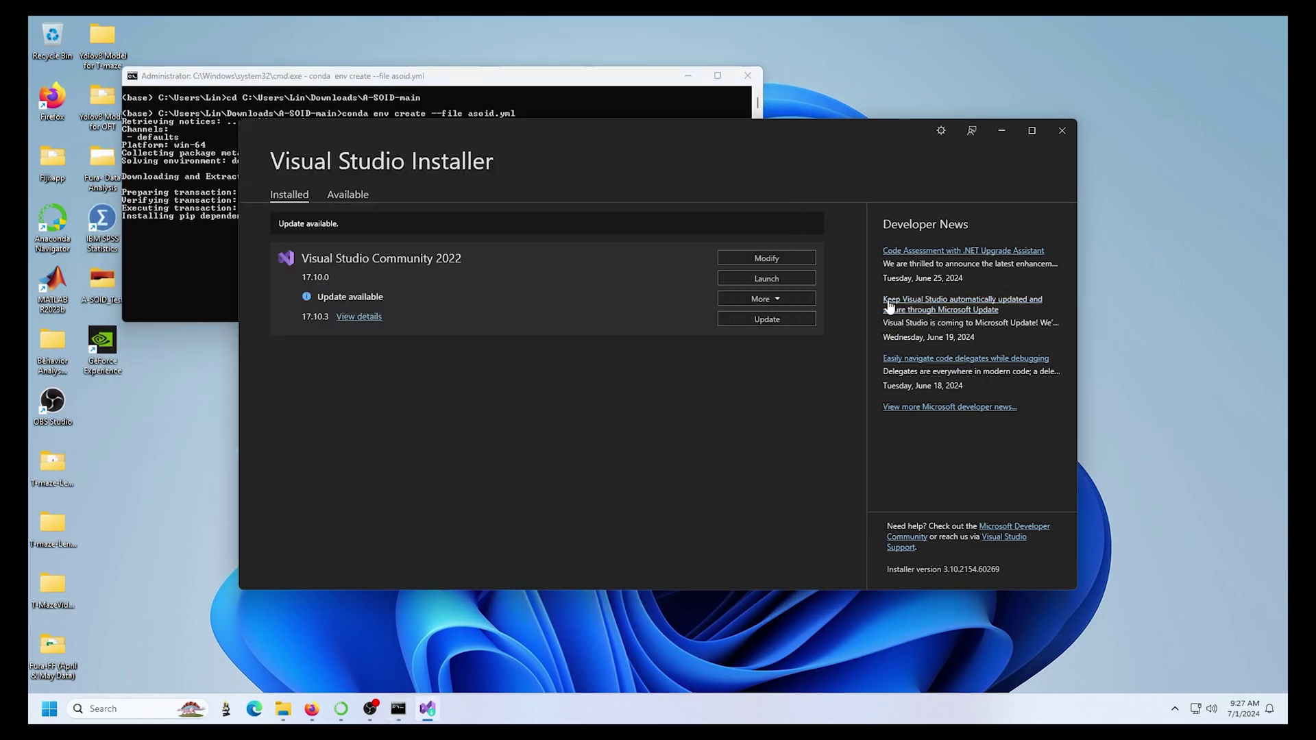
click(755, 259)
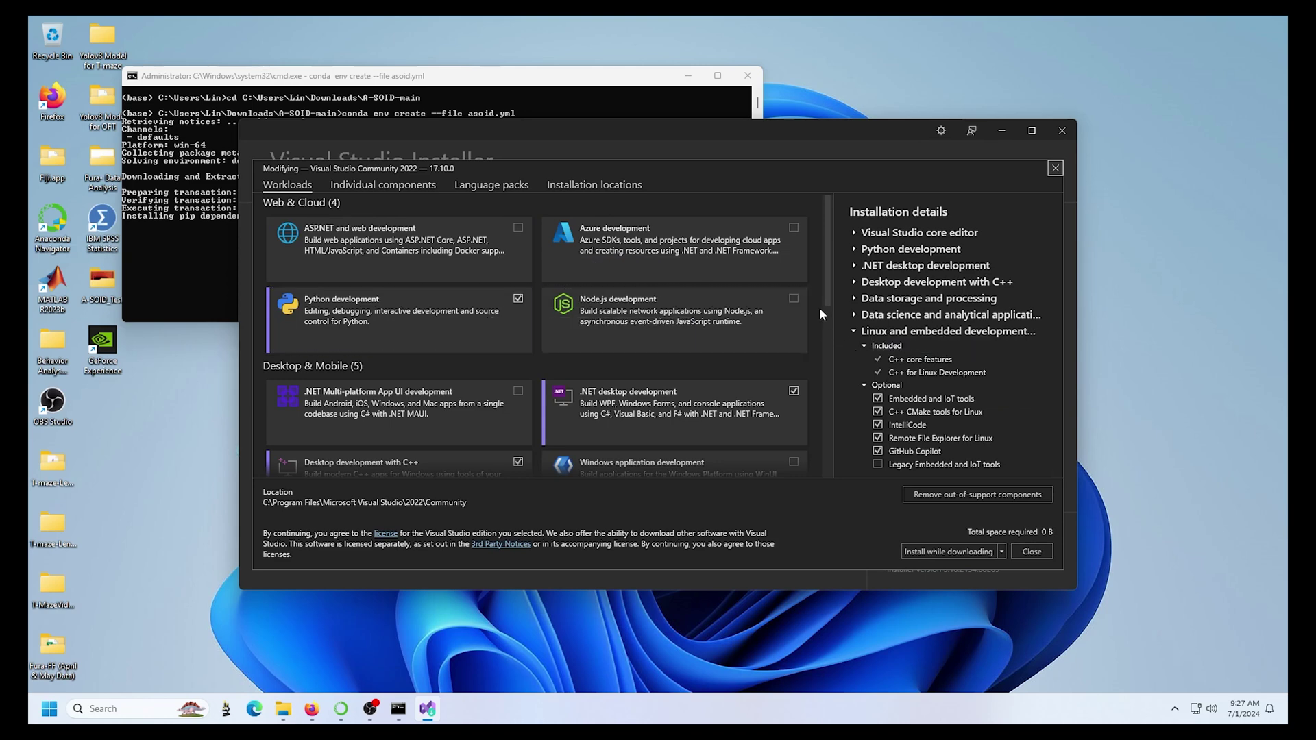
drag(828, 298, 830, 344)
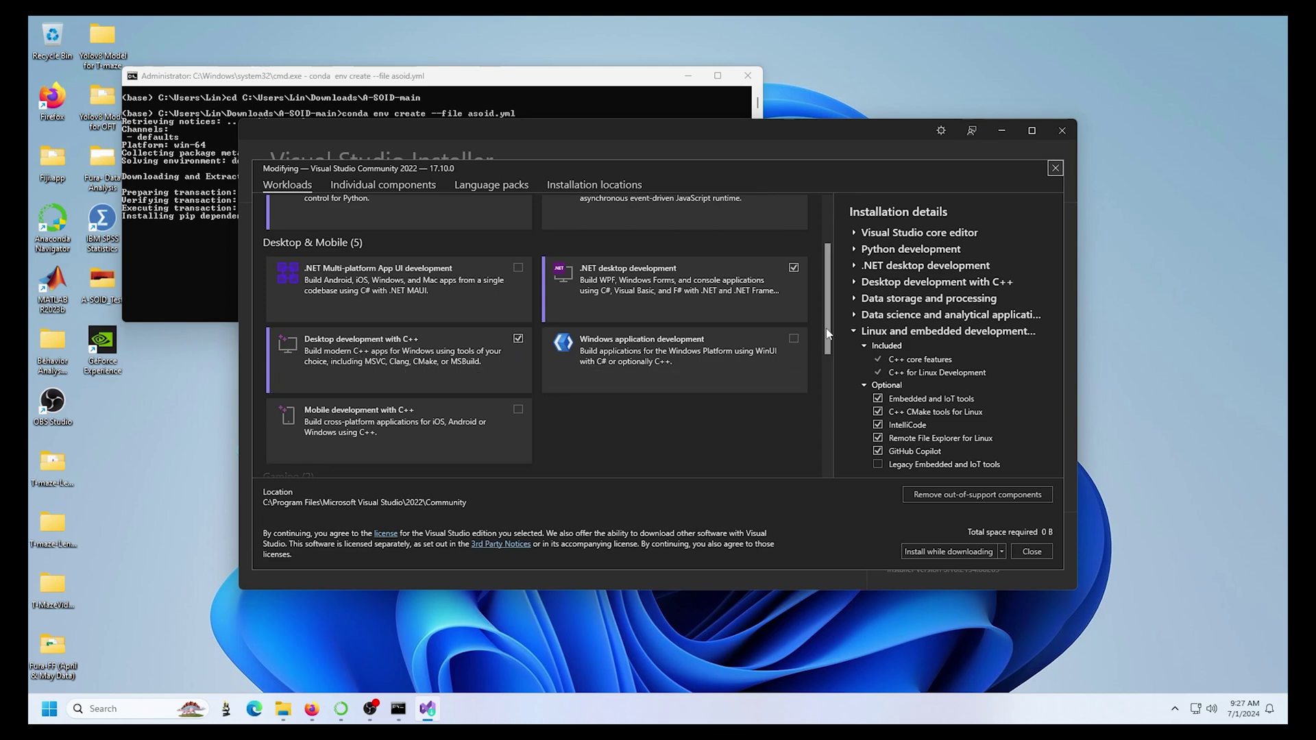
scroll(828, 332, down, 2)
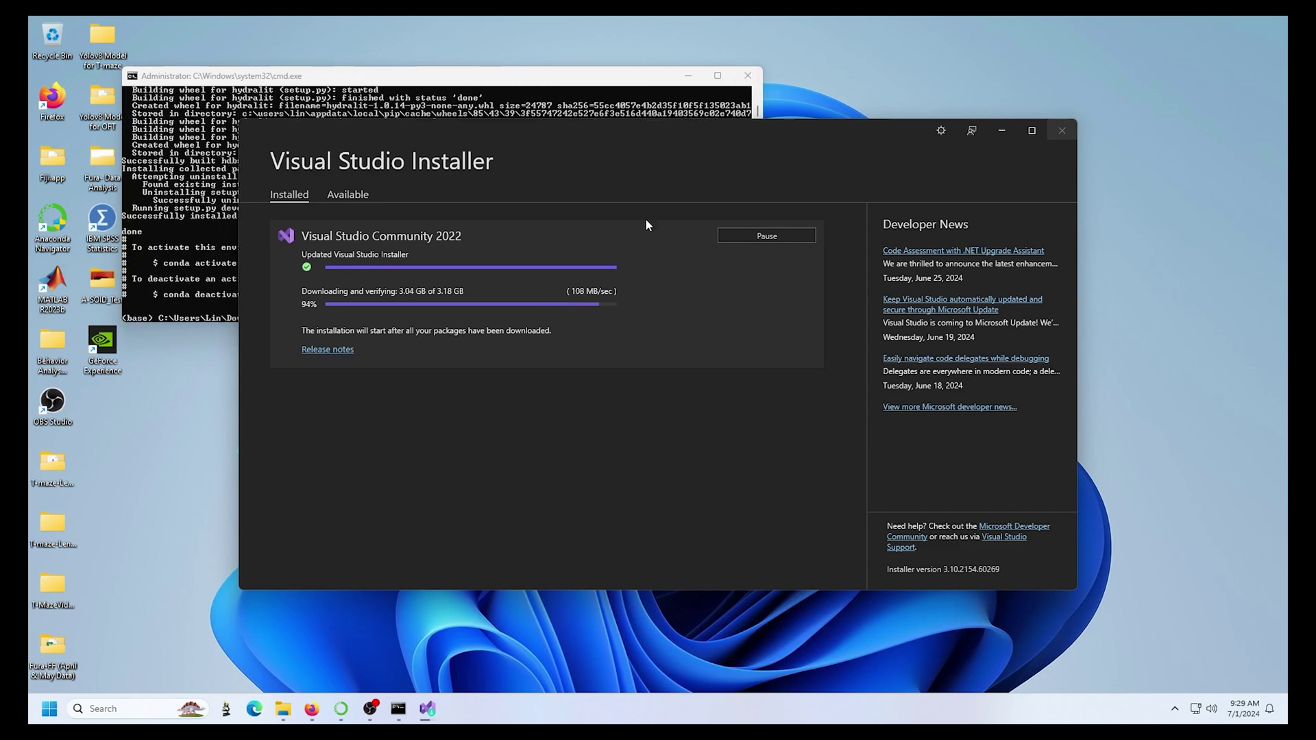
Run 'conda activate asoid' and enter 'asoid app' at the (asoid) prompt.
drag(556, 134, 723, 104)
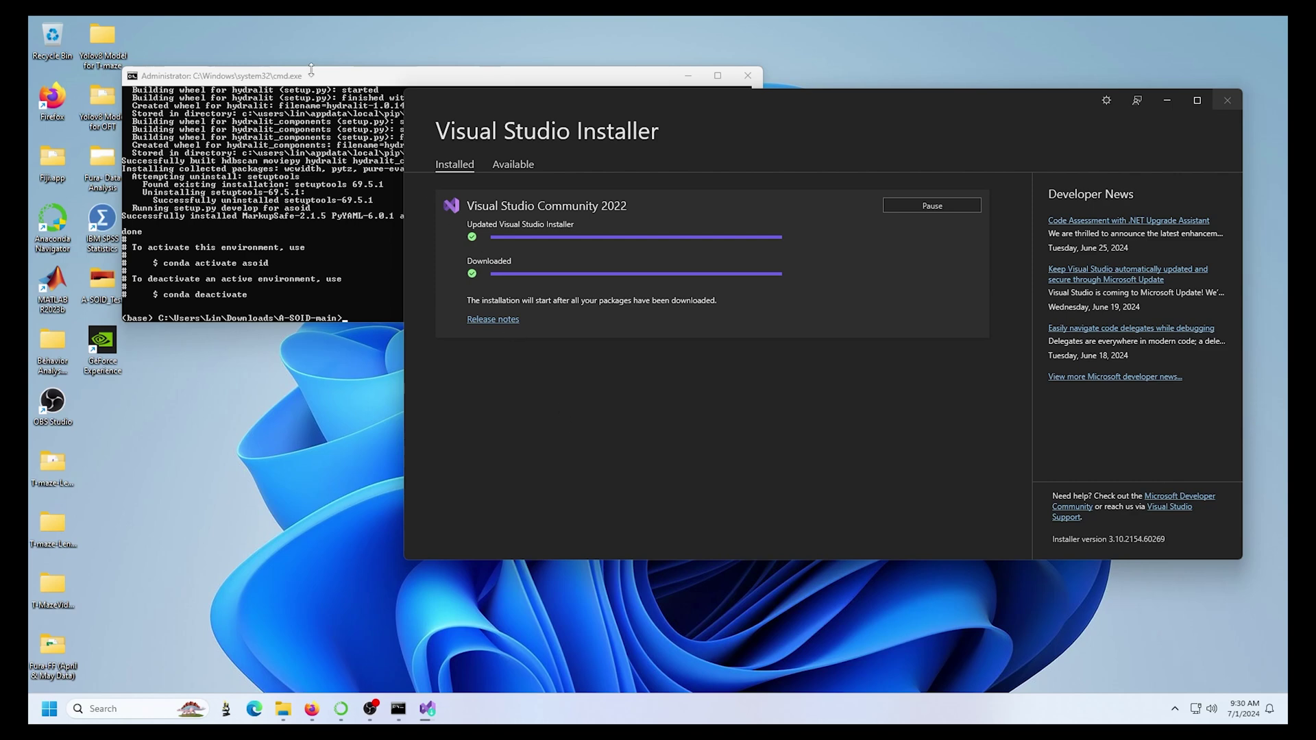
drag(329, 78, 505, 363)
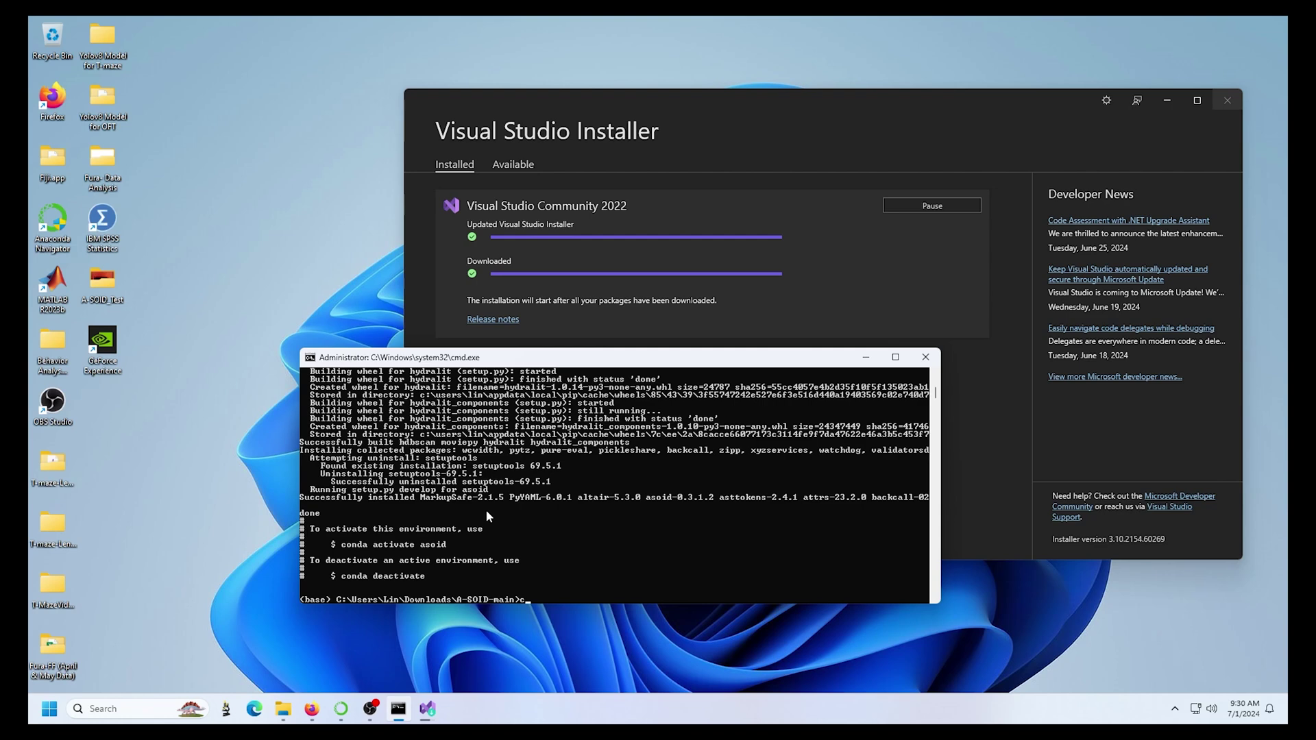
text(conda act)
text(iva)
text(te aso)
text(id)
key(Return)
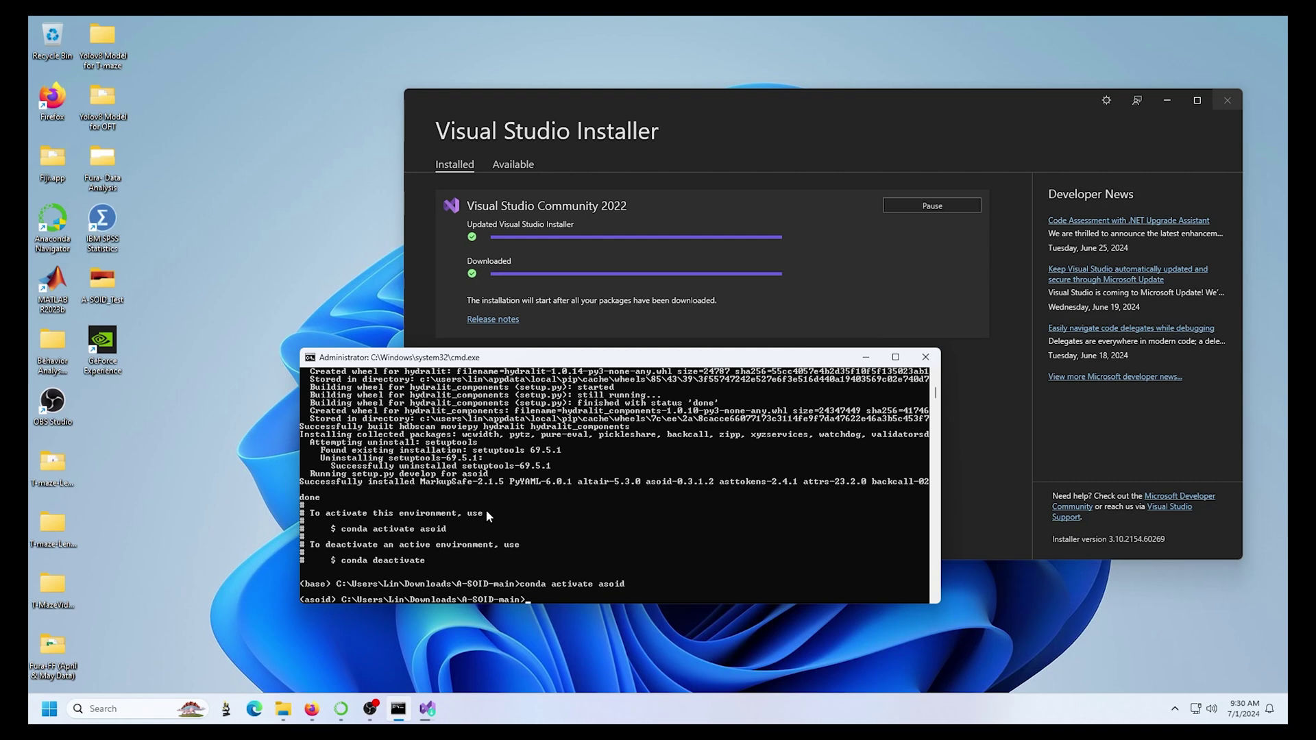
text(asoid)
text( app)
drag(581, 600, 538, 603)
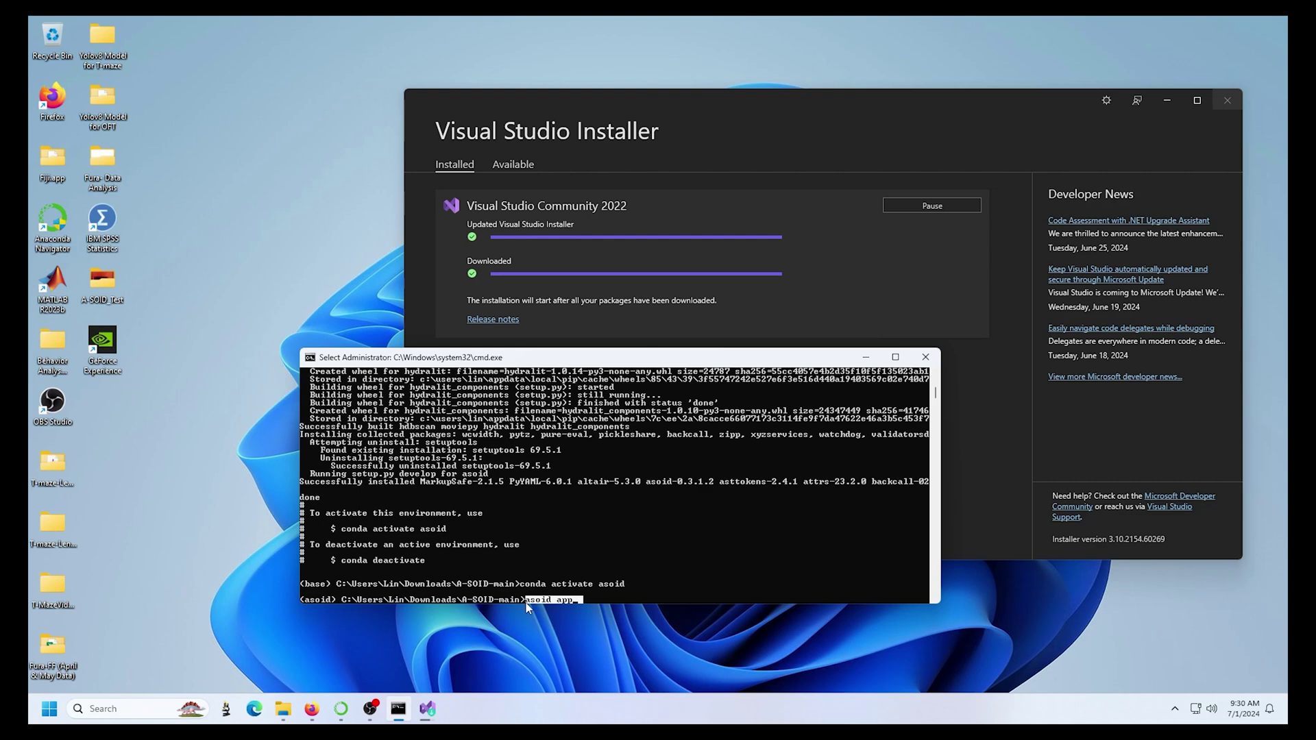
click(611, 599)
click(723, 96)
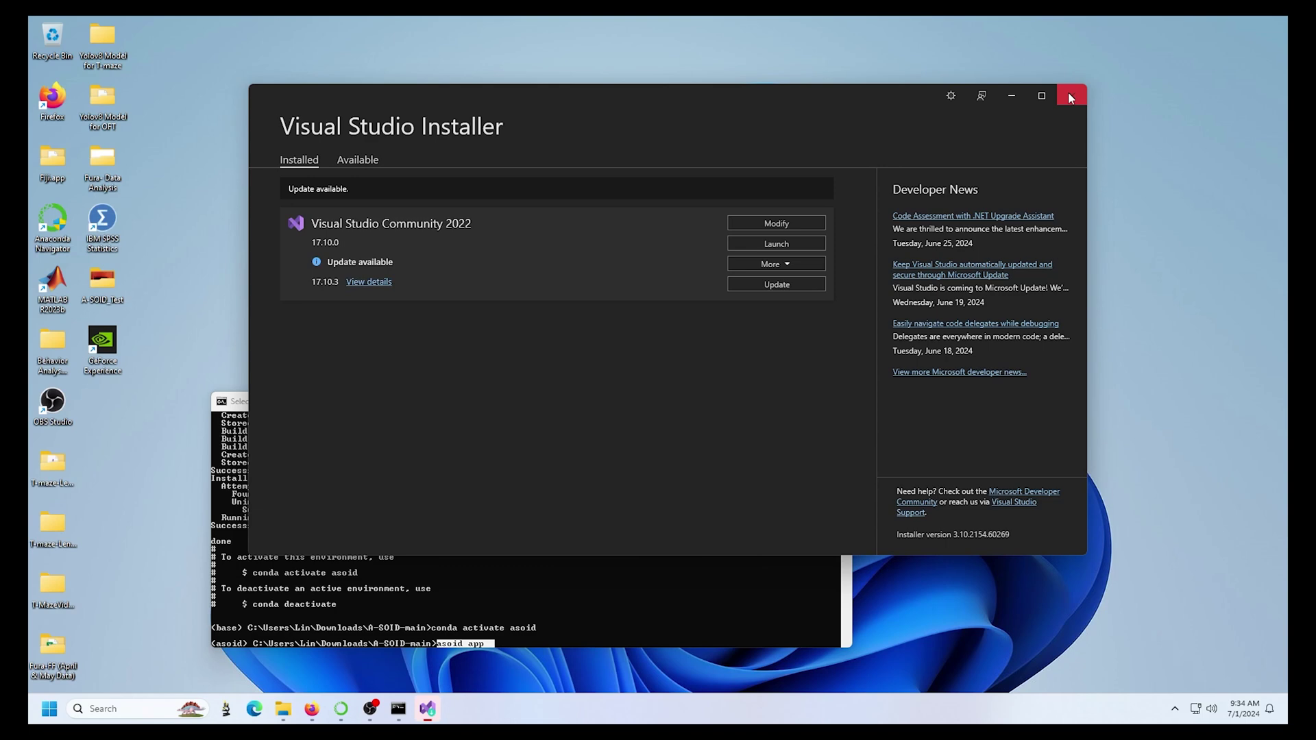
Close Visual Studio Installer and run 'asoid app', skipping the email prompt.
click(1073, 92)
drag(644, 404, 717, 124)
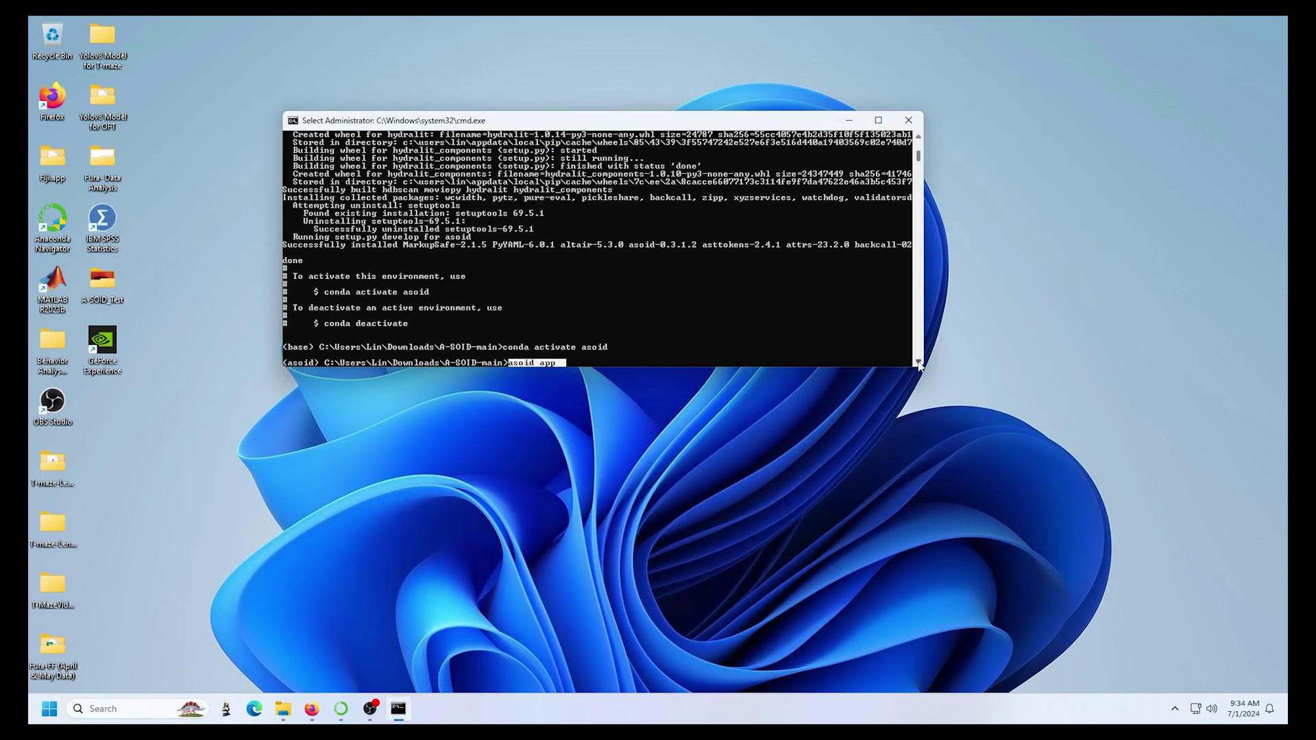
drag(920, 367, 947, 450)
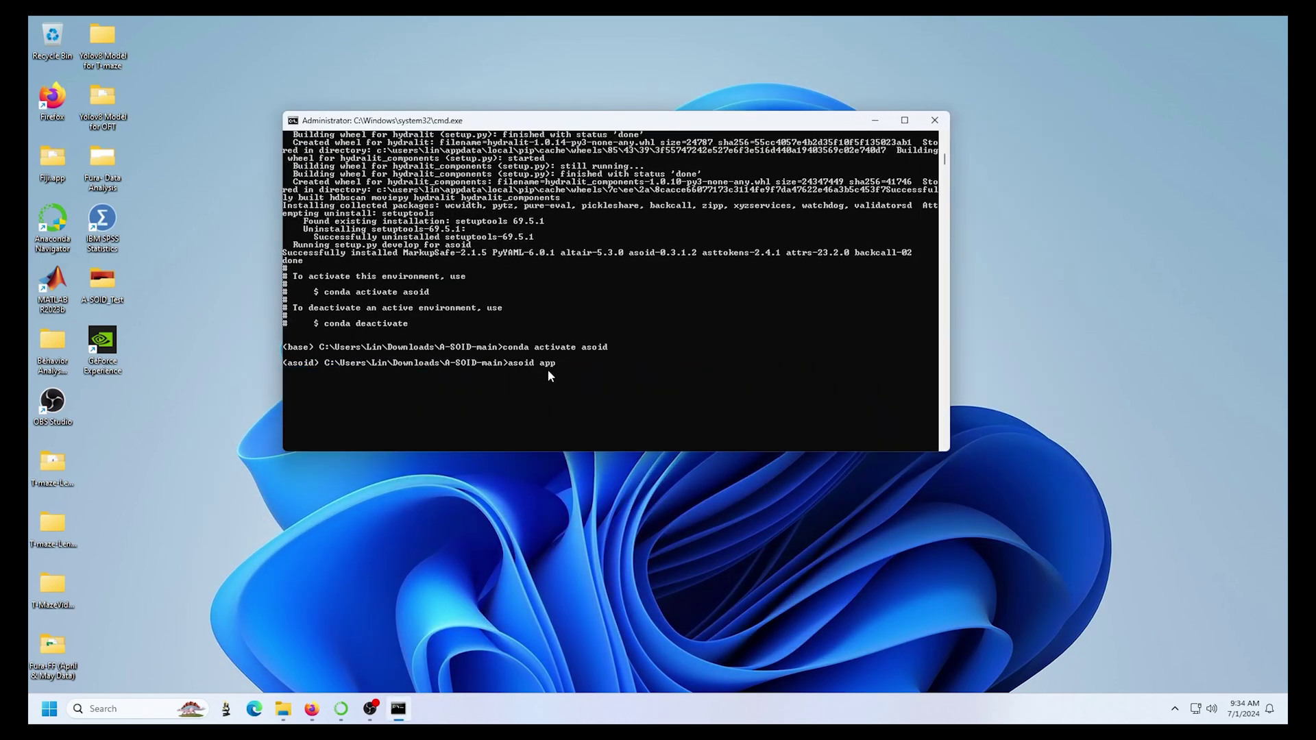
drag(561, 367, 512, 369)
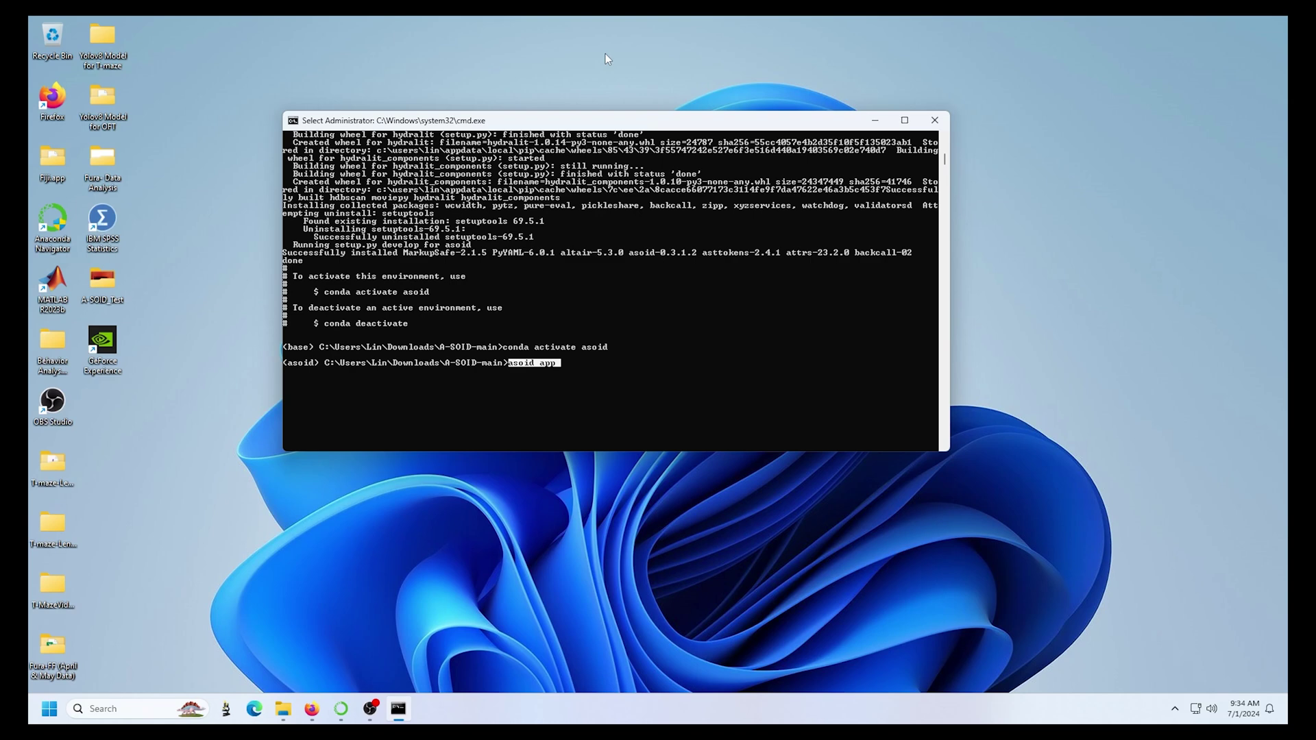
key(ctrl+c)
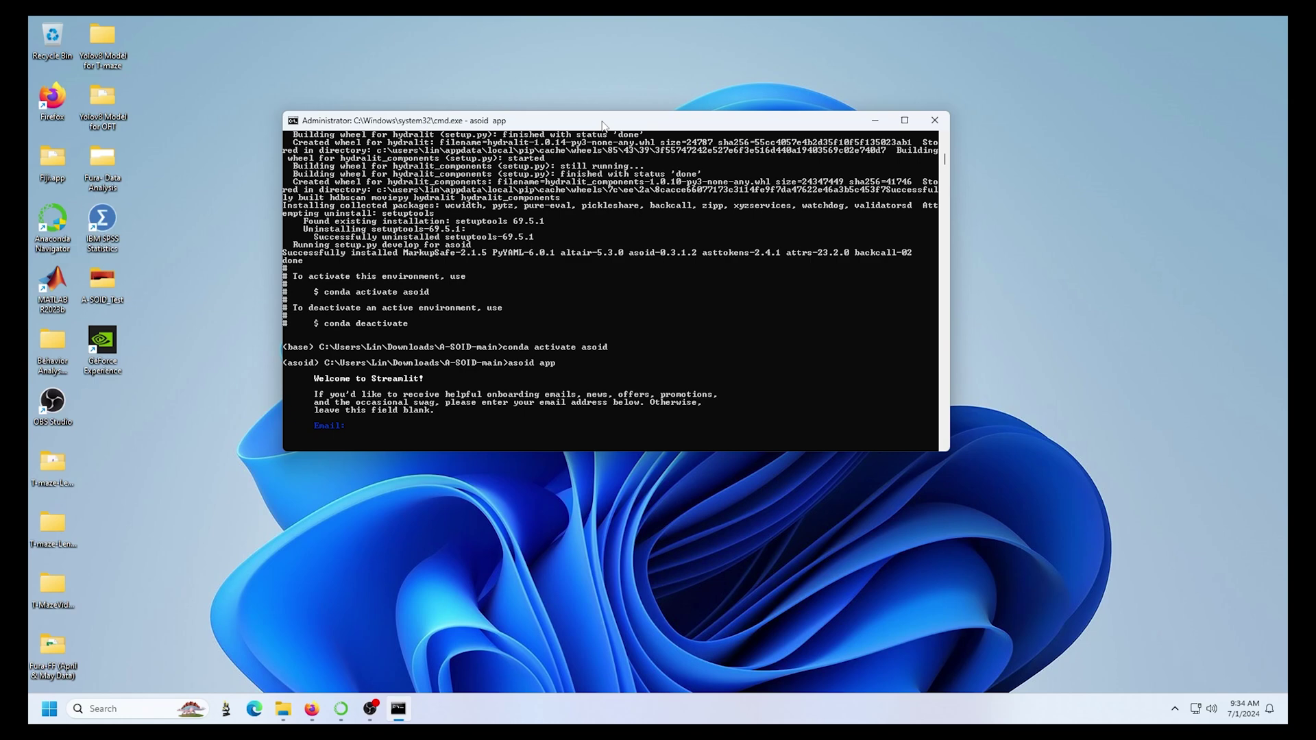
key(Return)
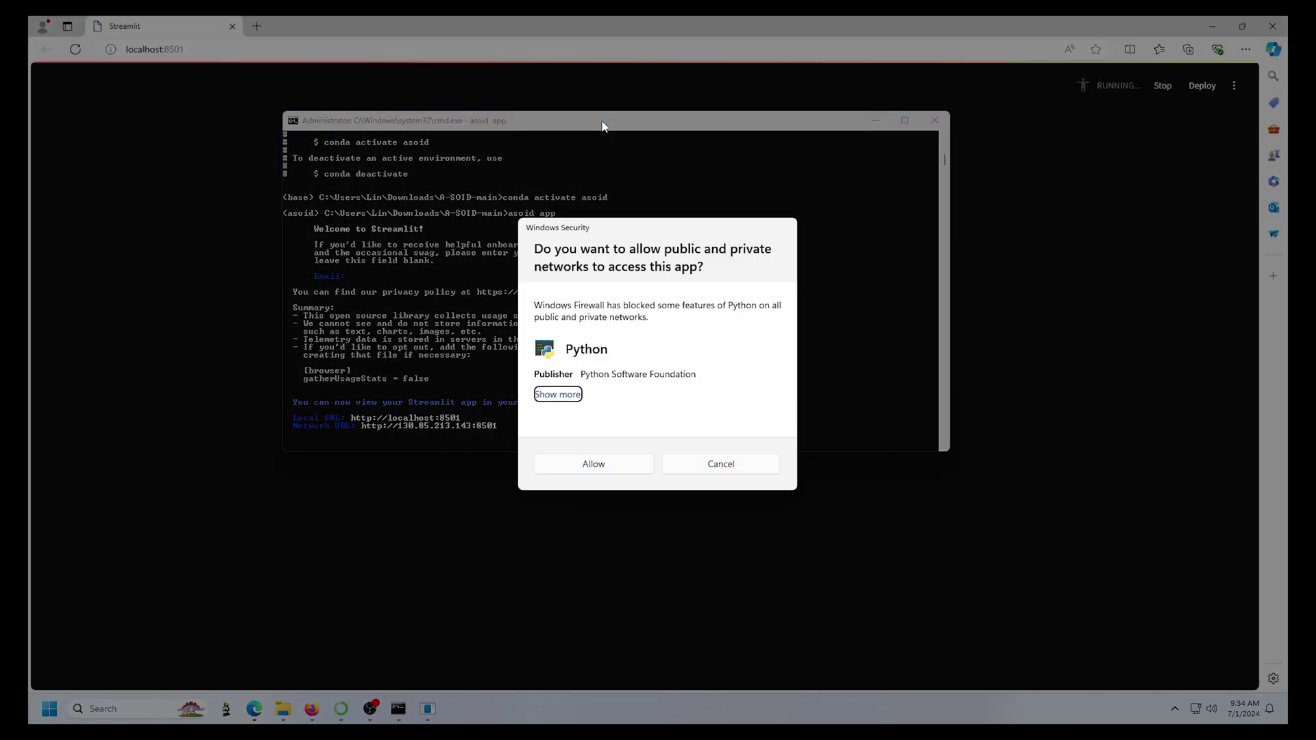
Dismiss the Python firewall prompt and minimize Command Prompt to reveal localhost:8501.
click(613, 466)
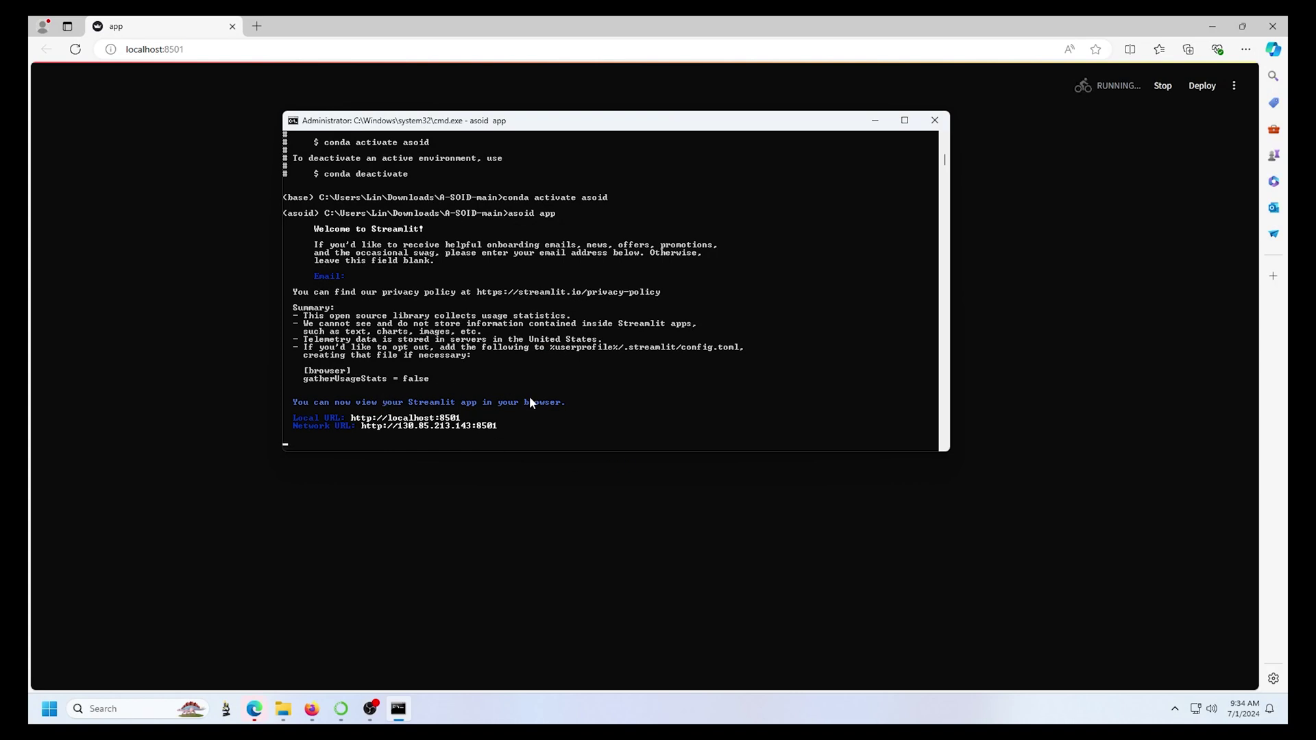
click(874, 122)
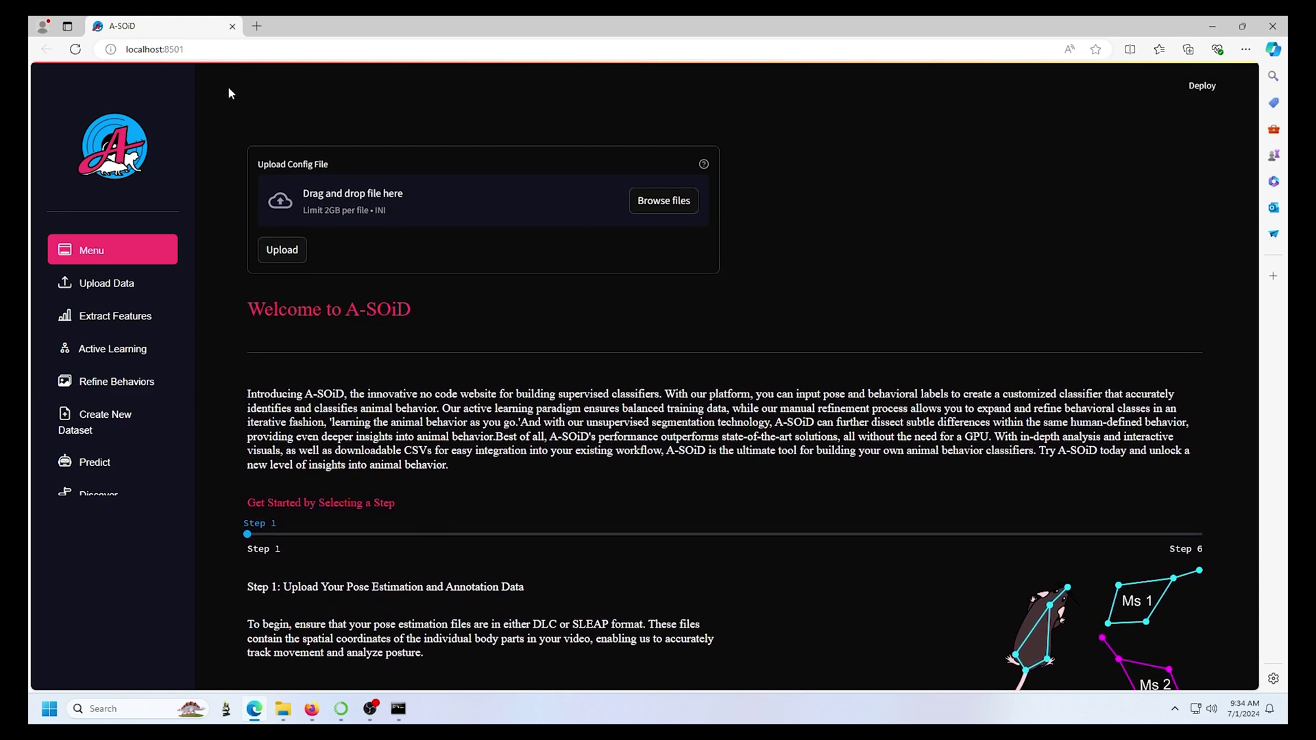
scroll(247, 339, down, 2)
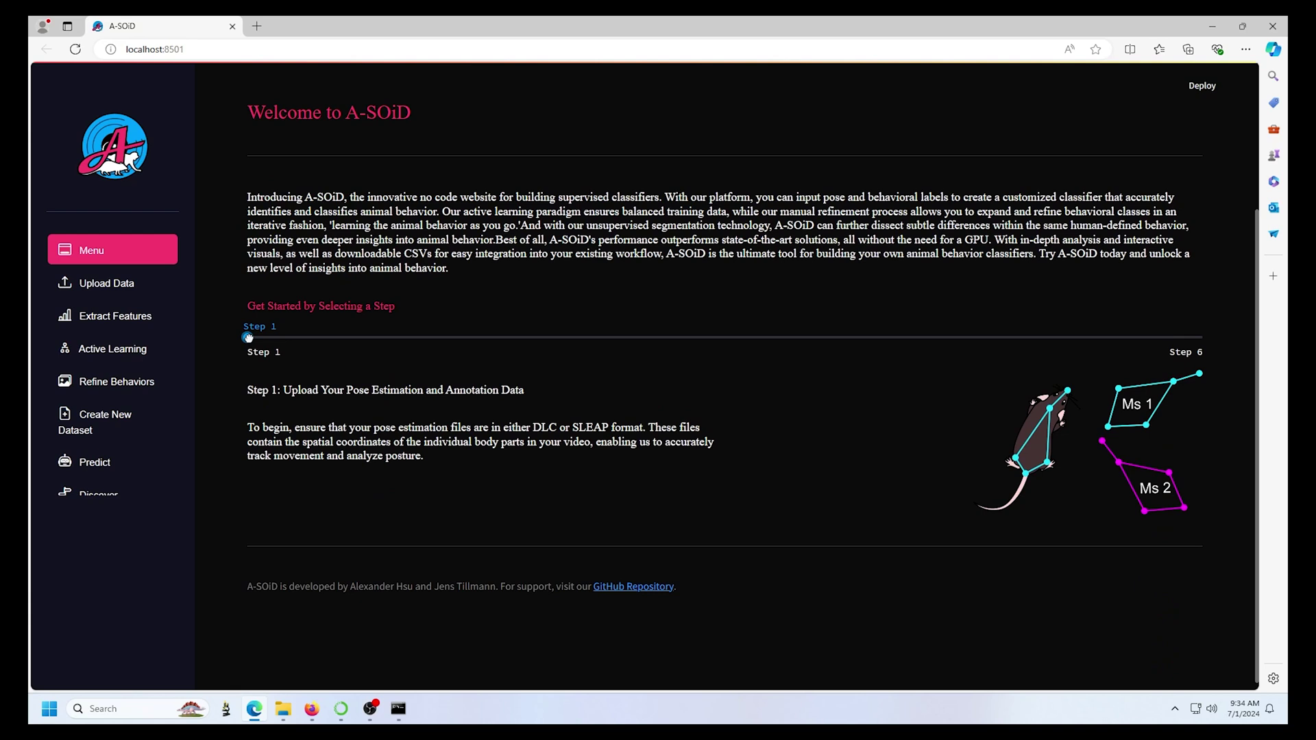
drag(320, 338, 439, 338)
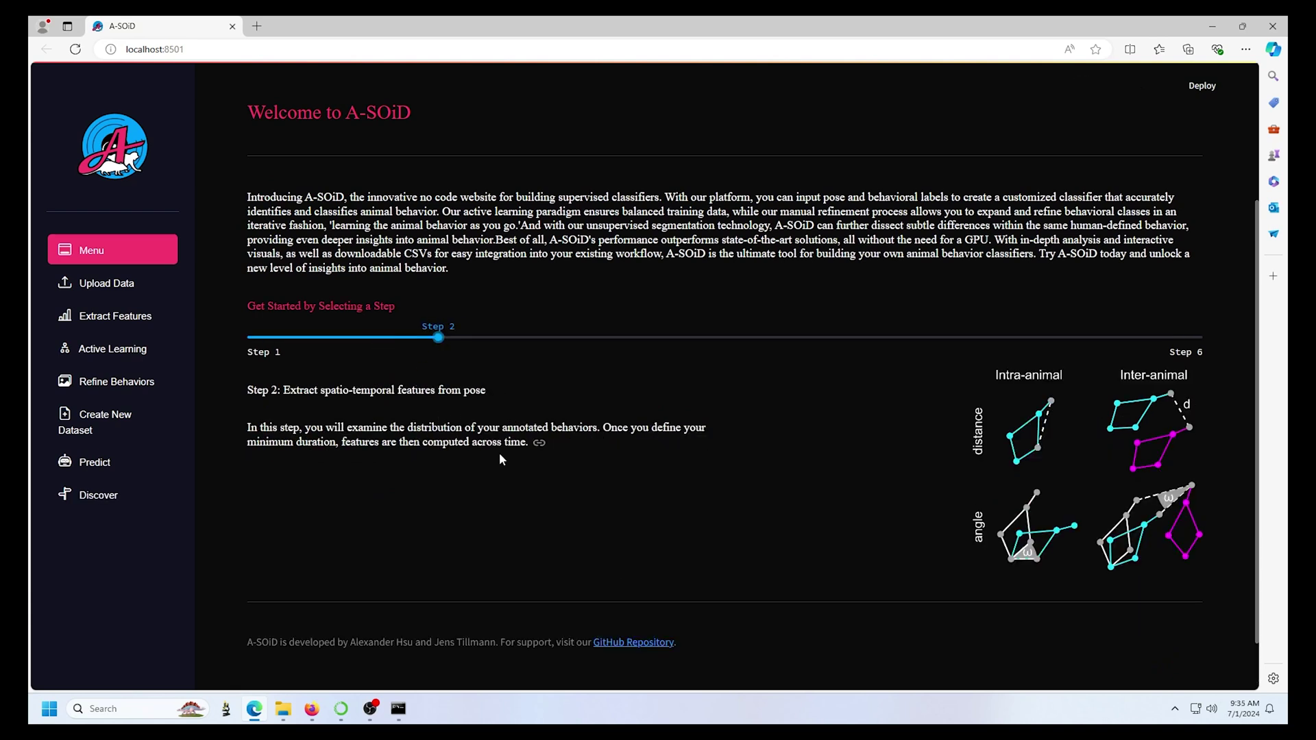
mouse_move(442, 345)
mouse_down()
mouse_move(631, 336)
mouse_move(1150, 349)
mouse_up()
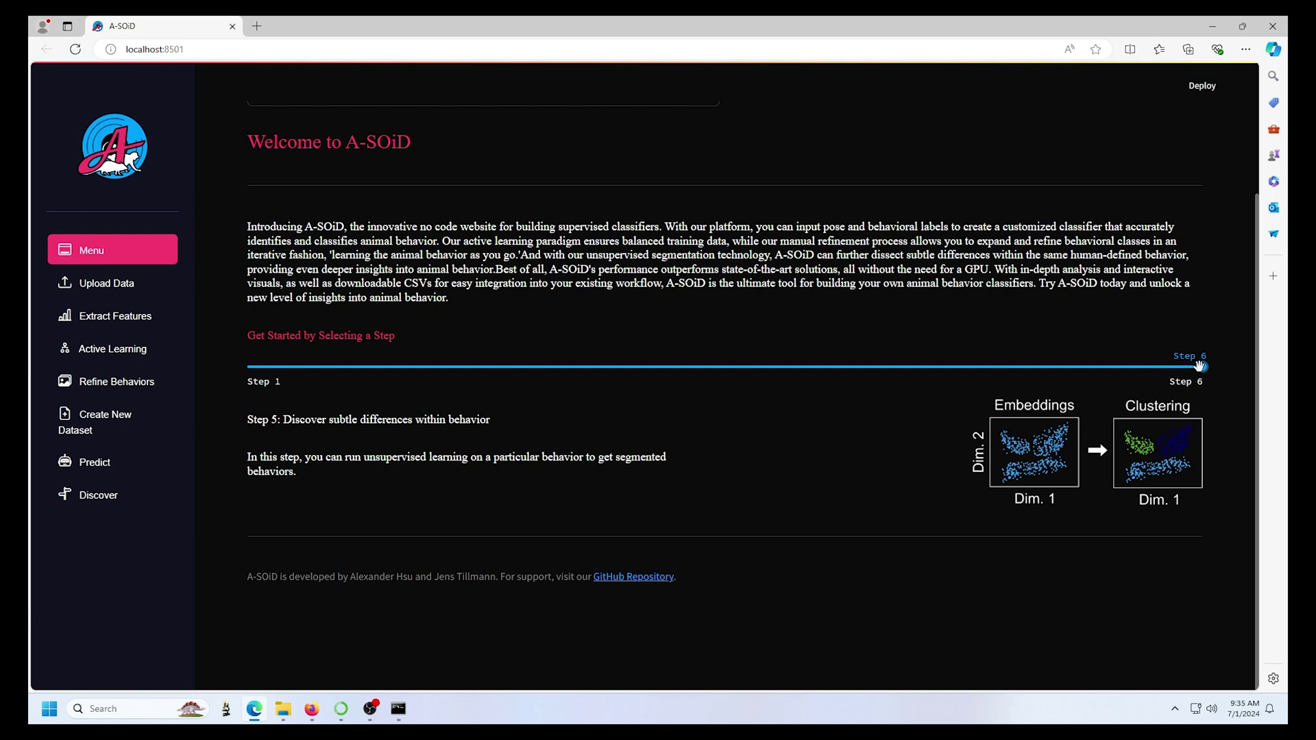
drag(1200, 365, 301, 346)
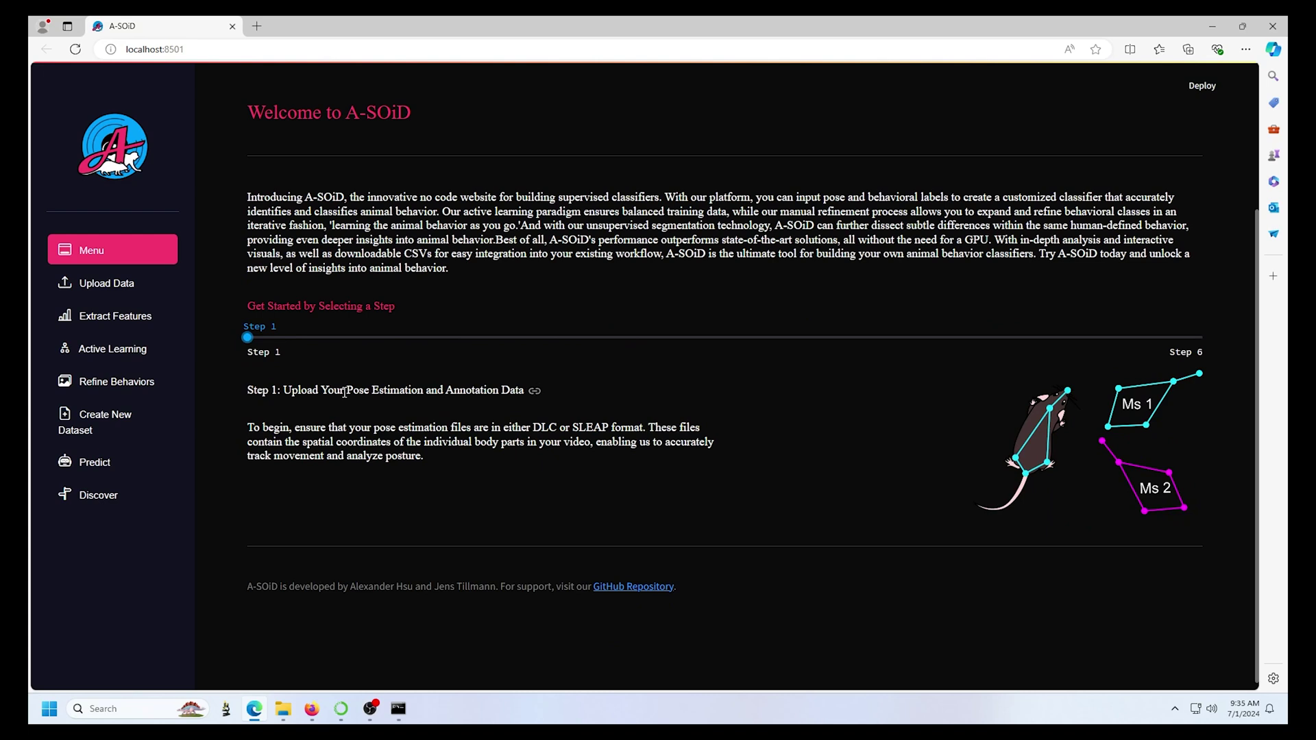
drag(343, 390, 524, 390)
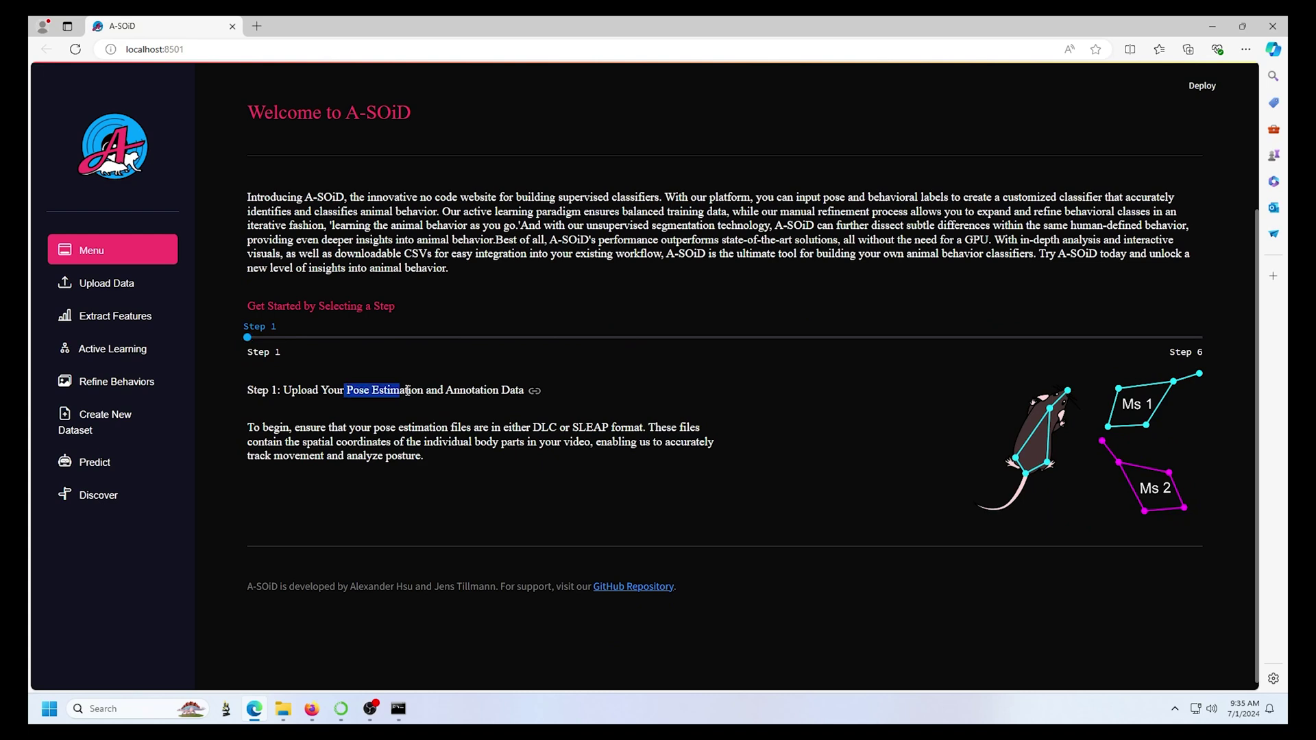
click(523, 390)
drag(445, 390, 524, 390)
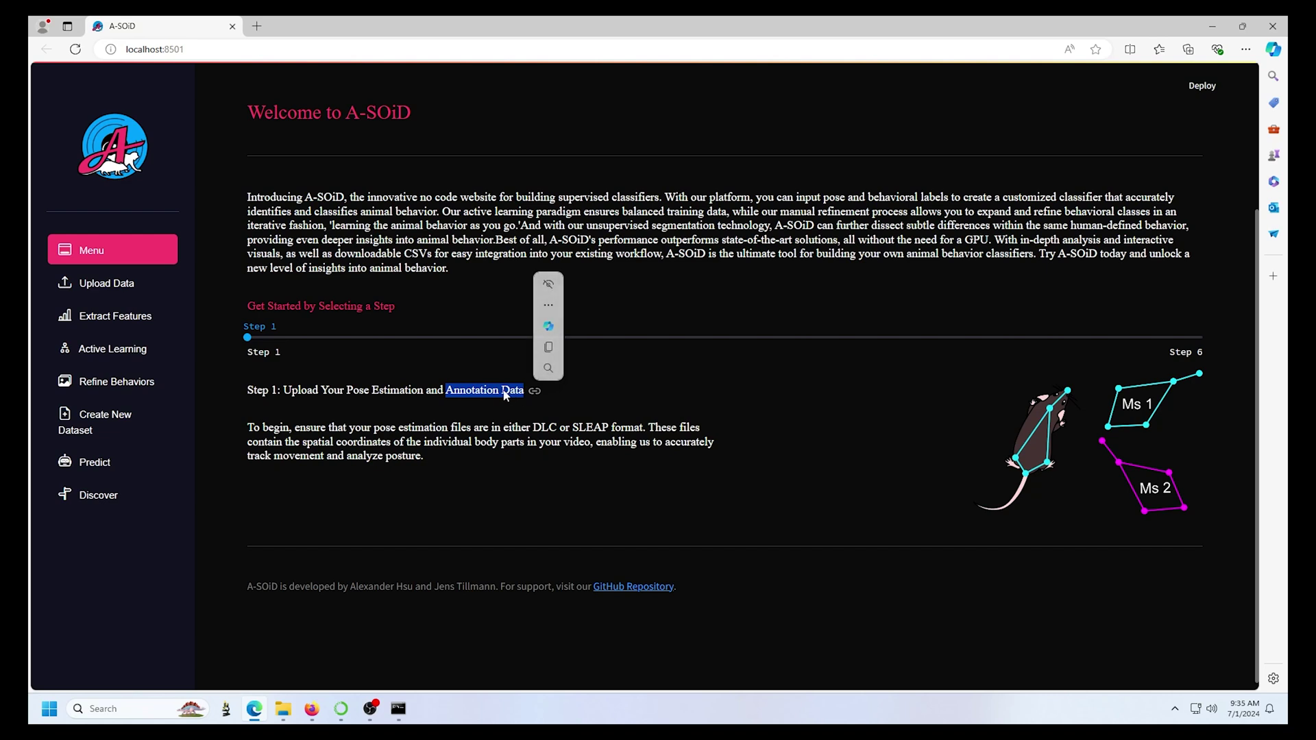
click(465, 404)
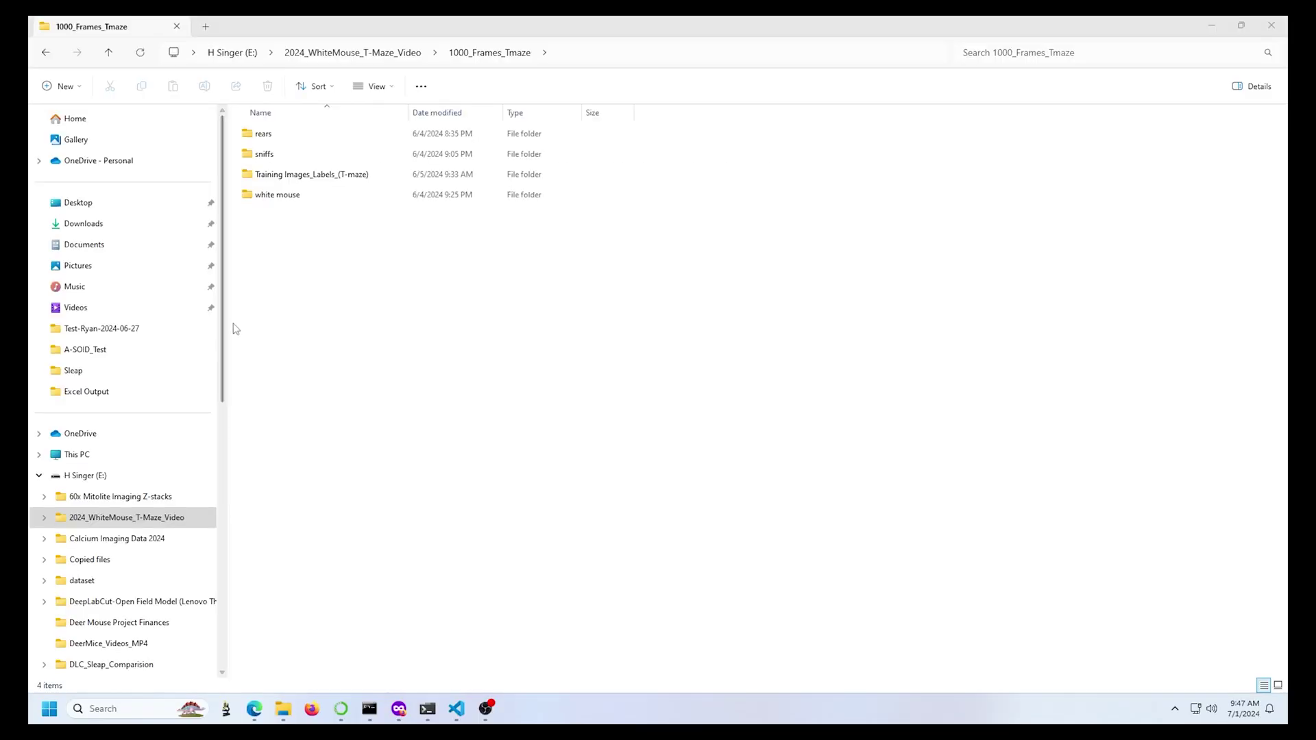
Go from 2024_WhiteMouse_T-Maze_Video into 1000_Frames_Tmaze, then the white mouse folder.
drag(223, 323, 104, 321)
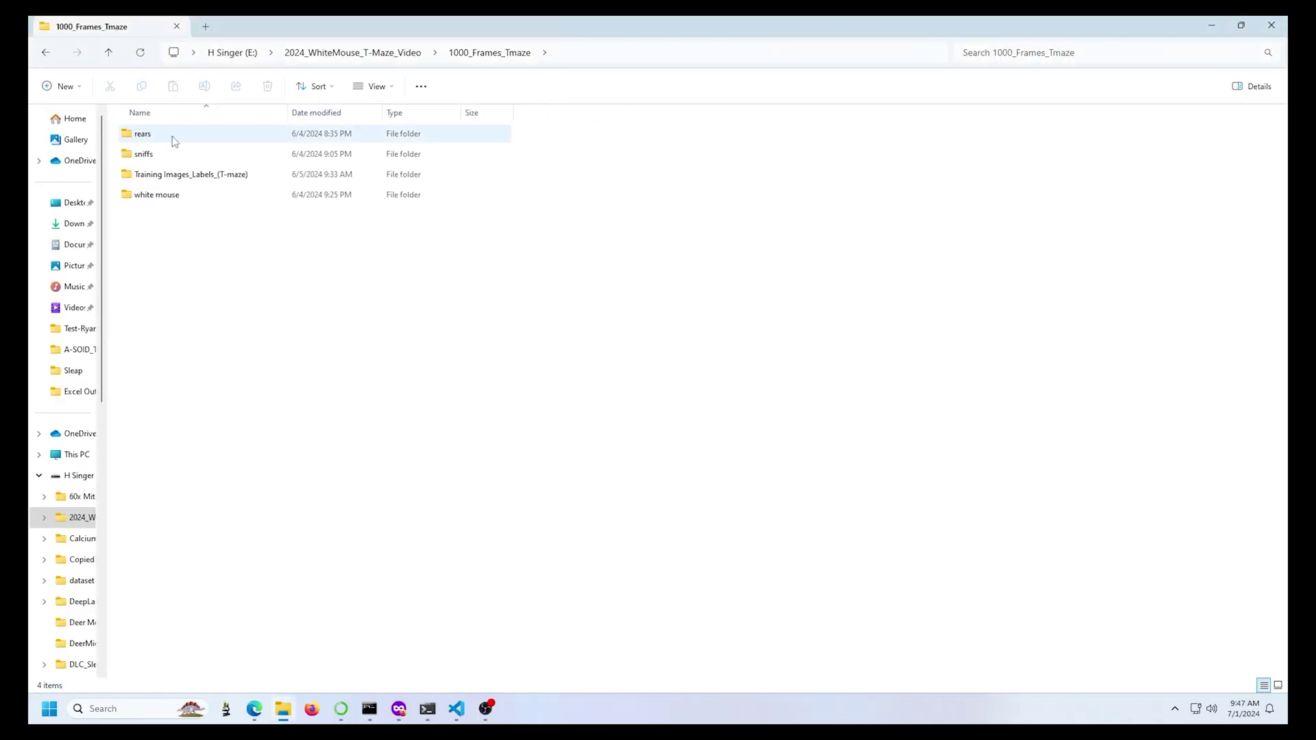
click(353, 52)
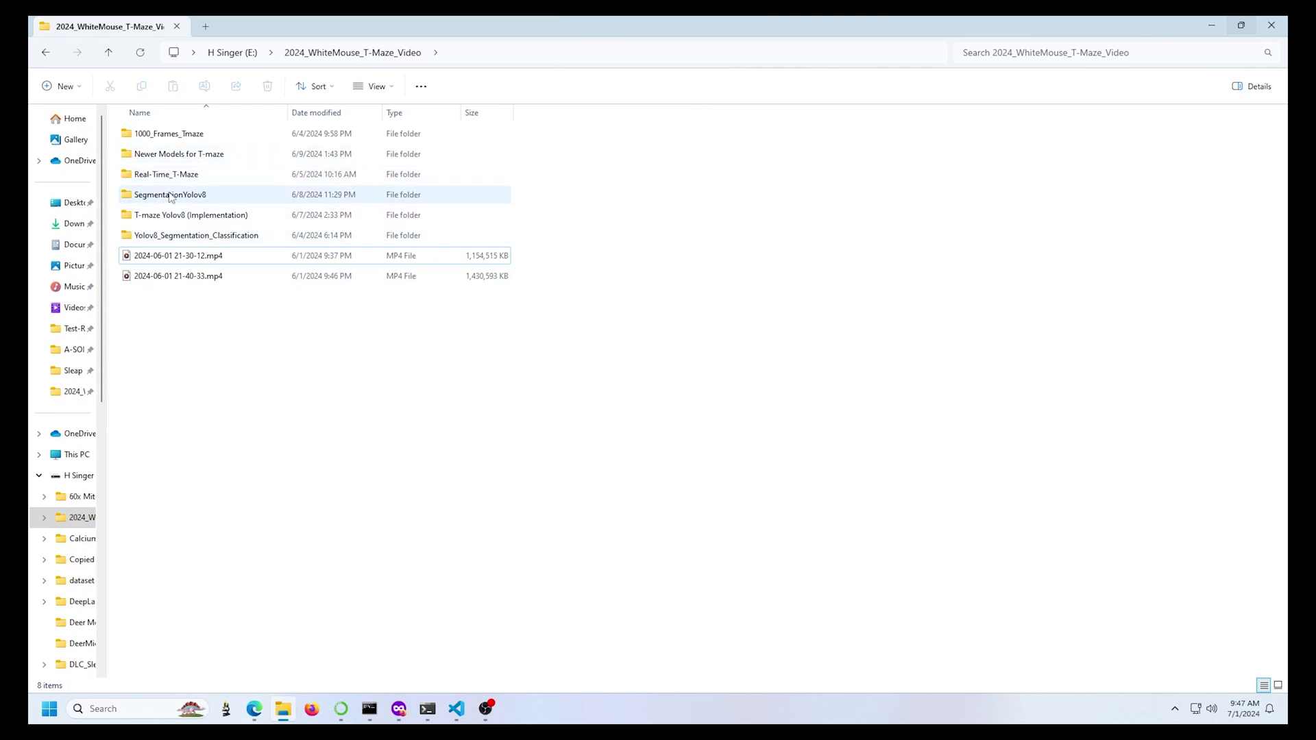
double_click(170, 134)
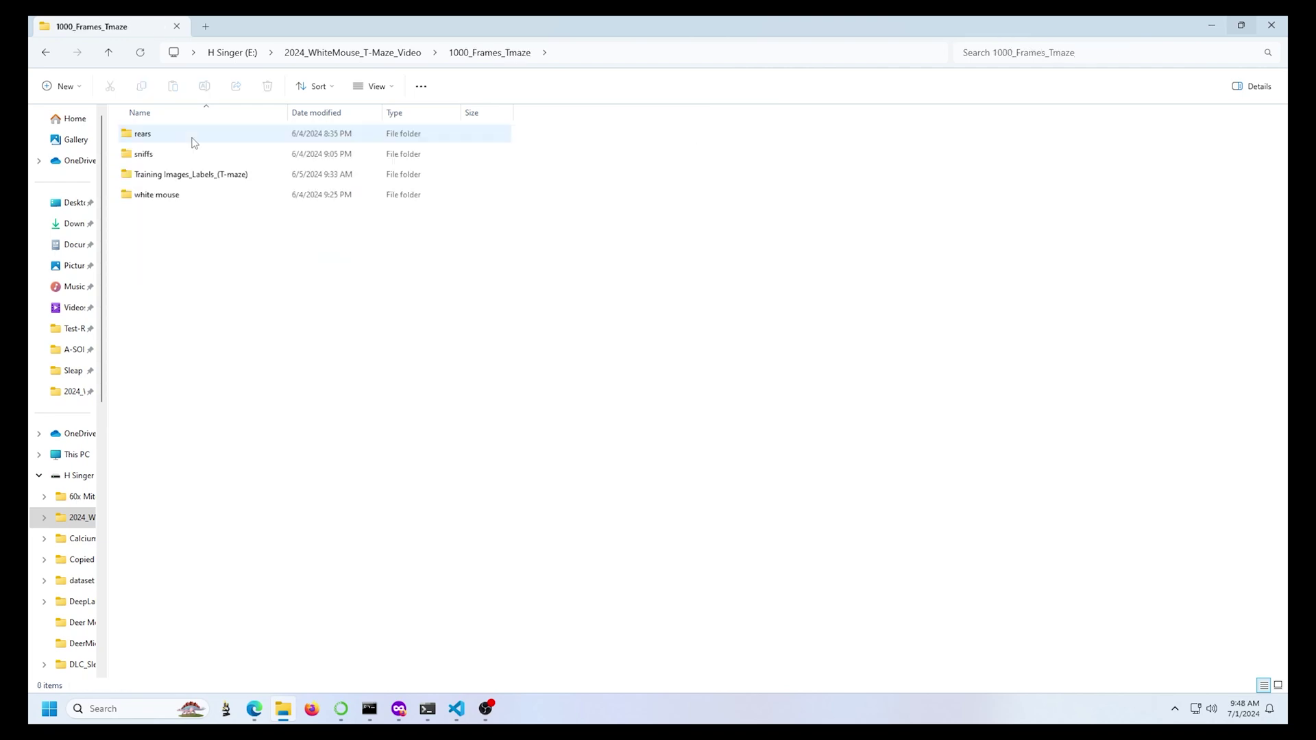
double_click(170, 196)
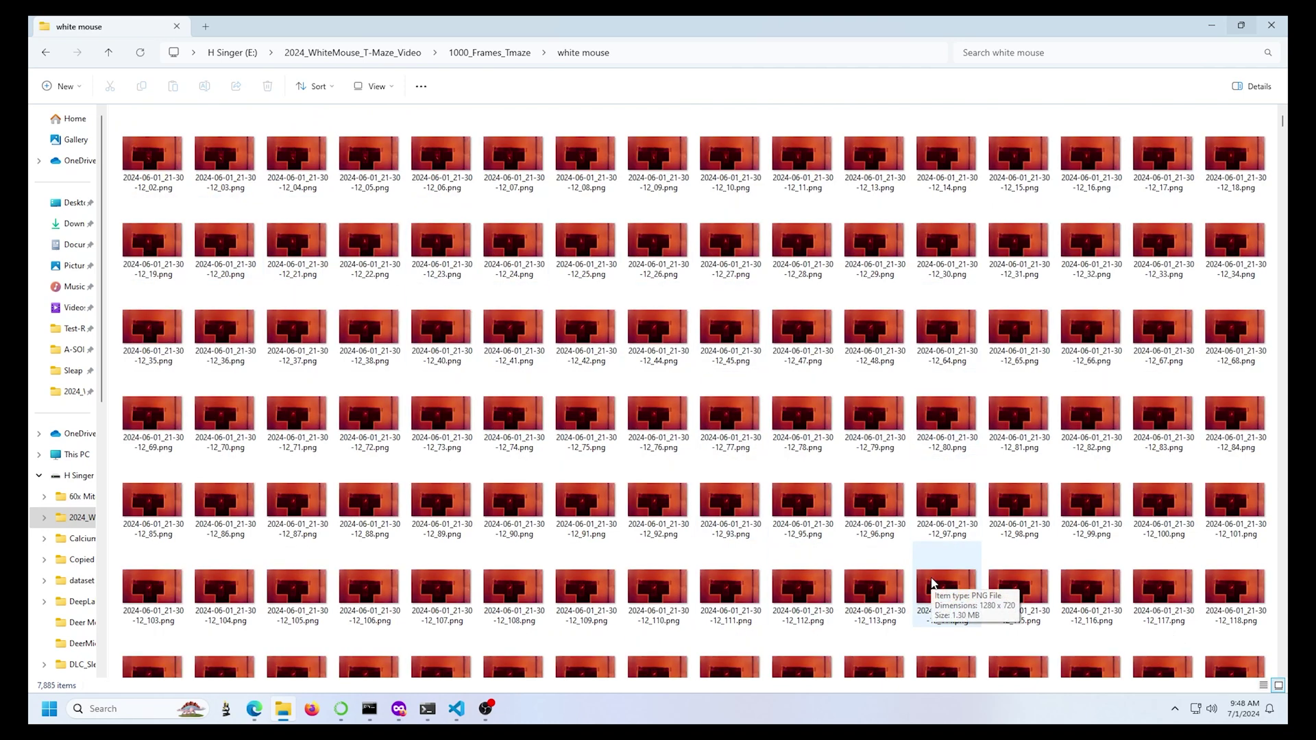
Open the rears folder and preview two rearing frames in Photos.
click(109, 56)
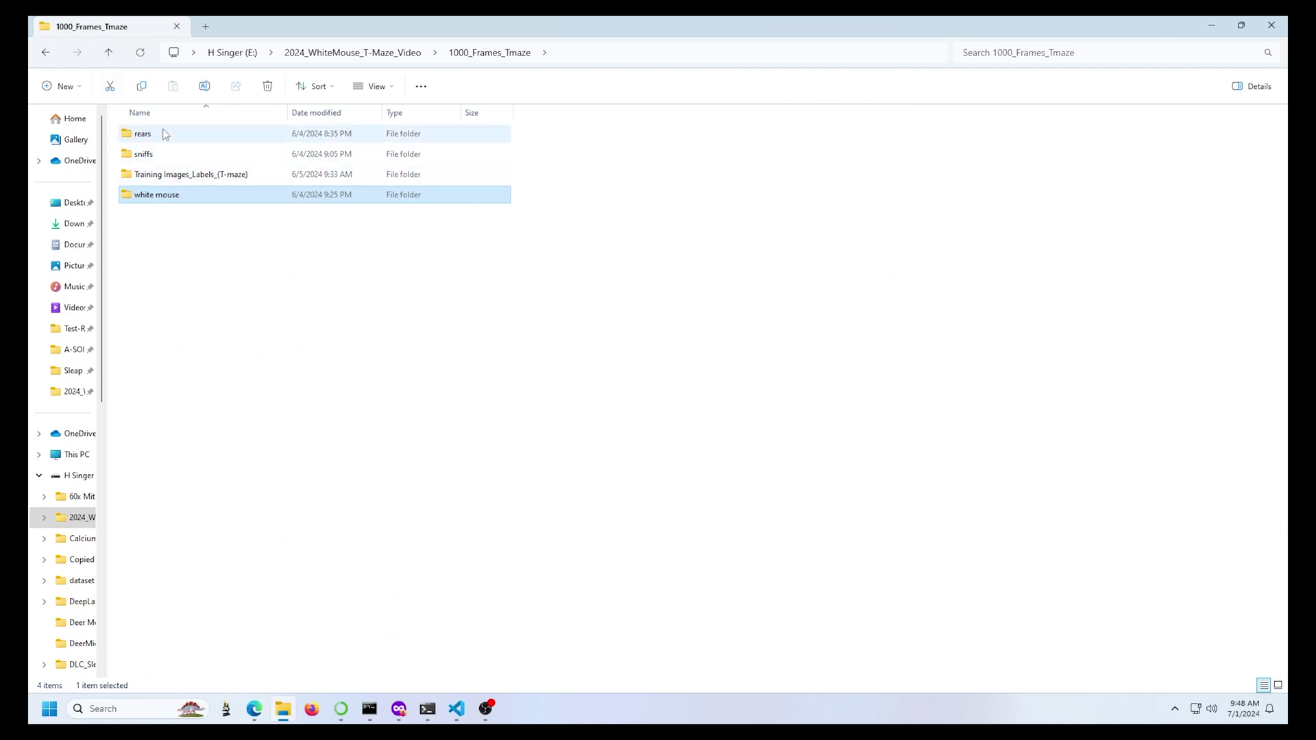
click(154, 160)
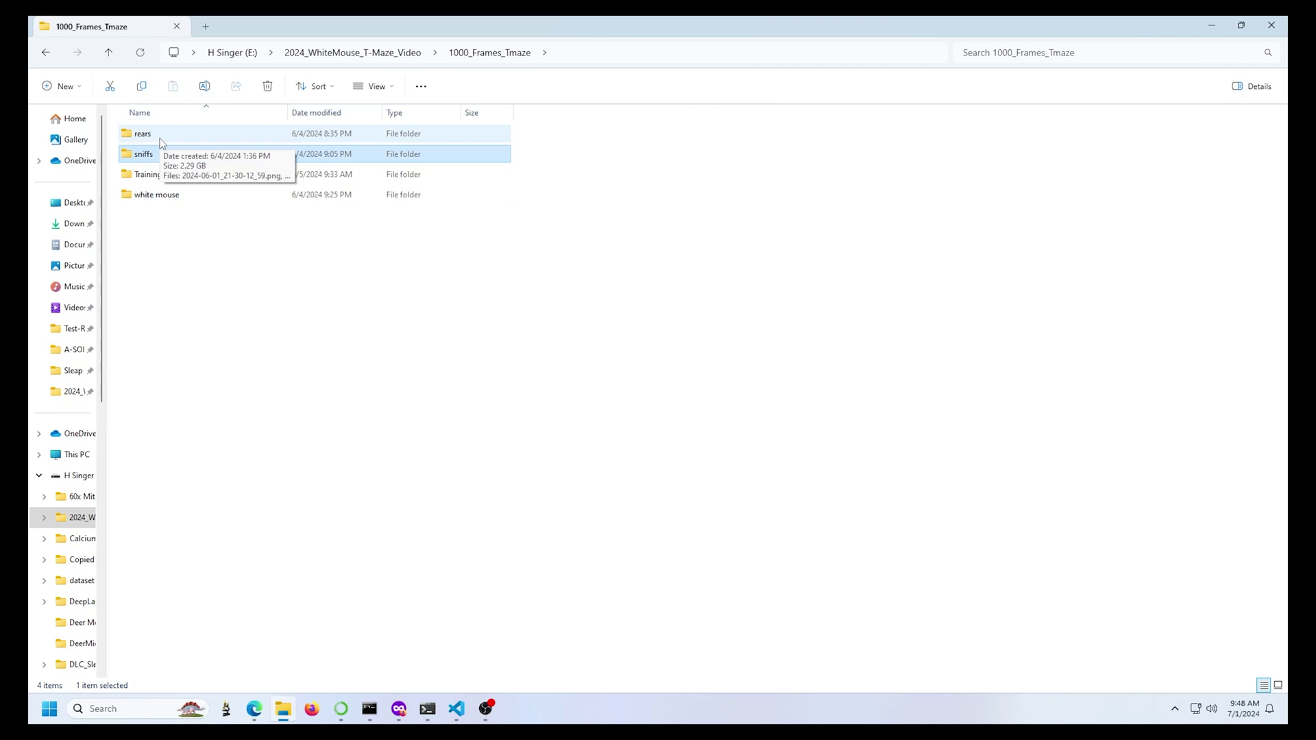
click(161, 139)
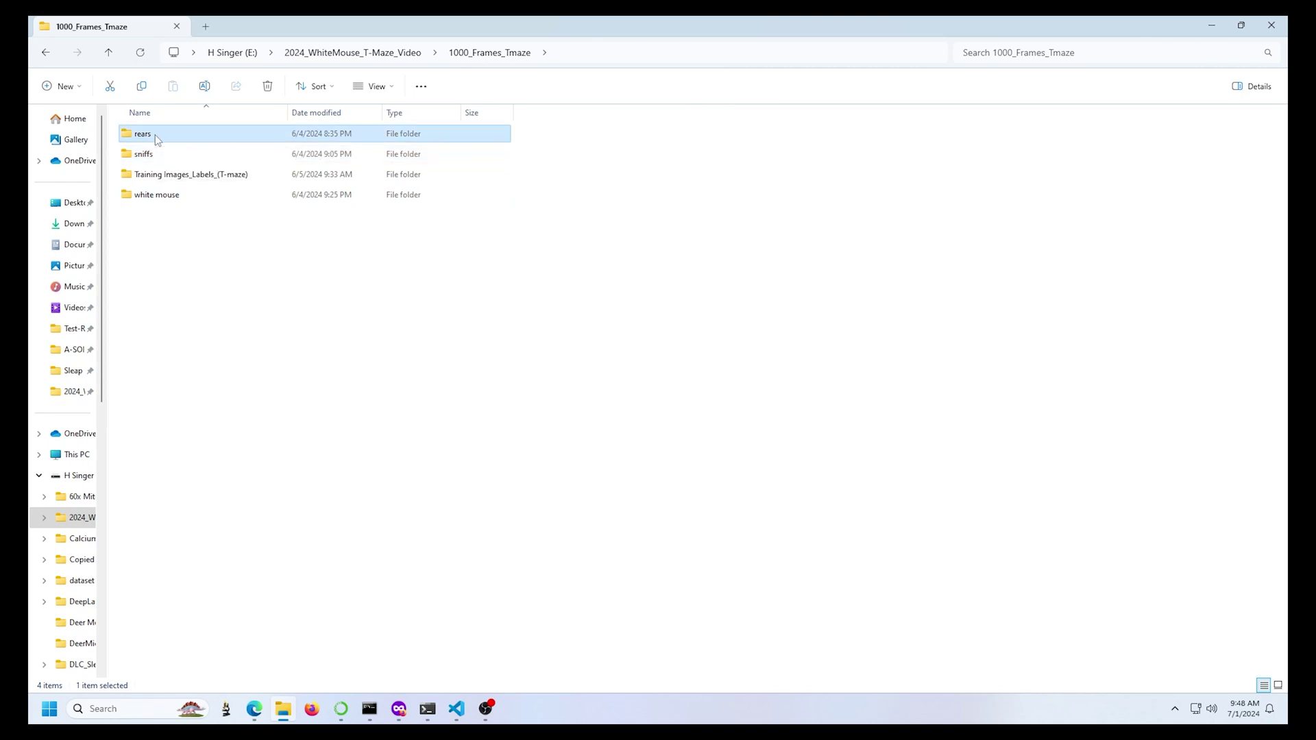
double_click(156, 135)
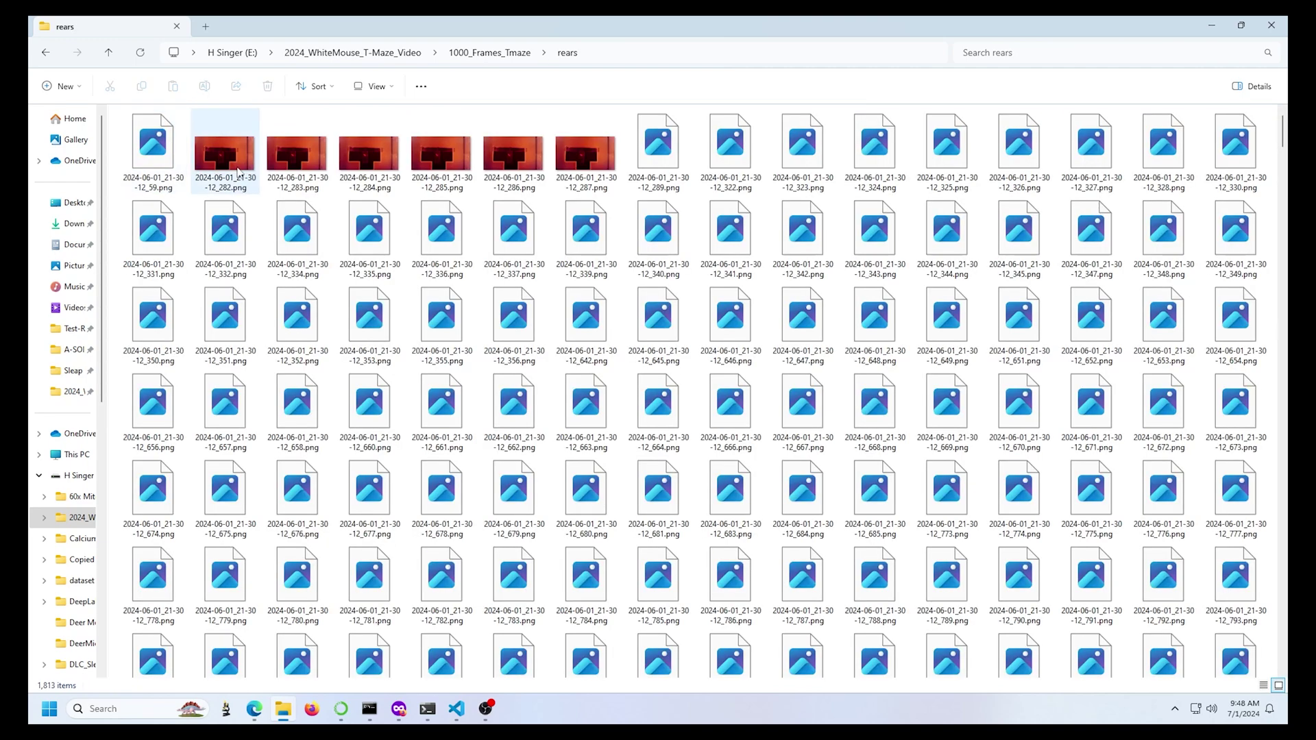
double_click(757, 436)
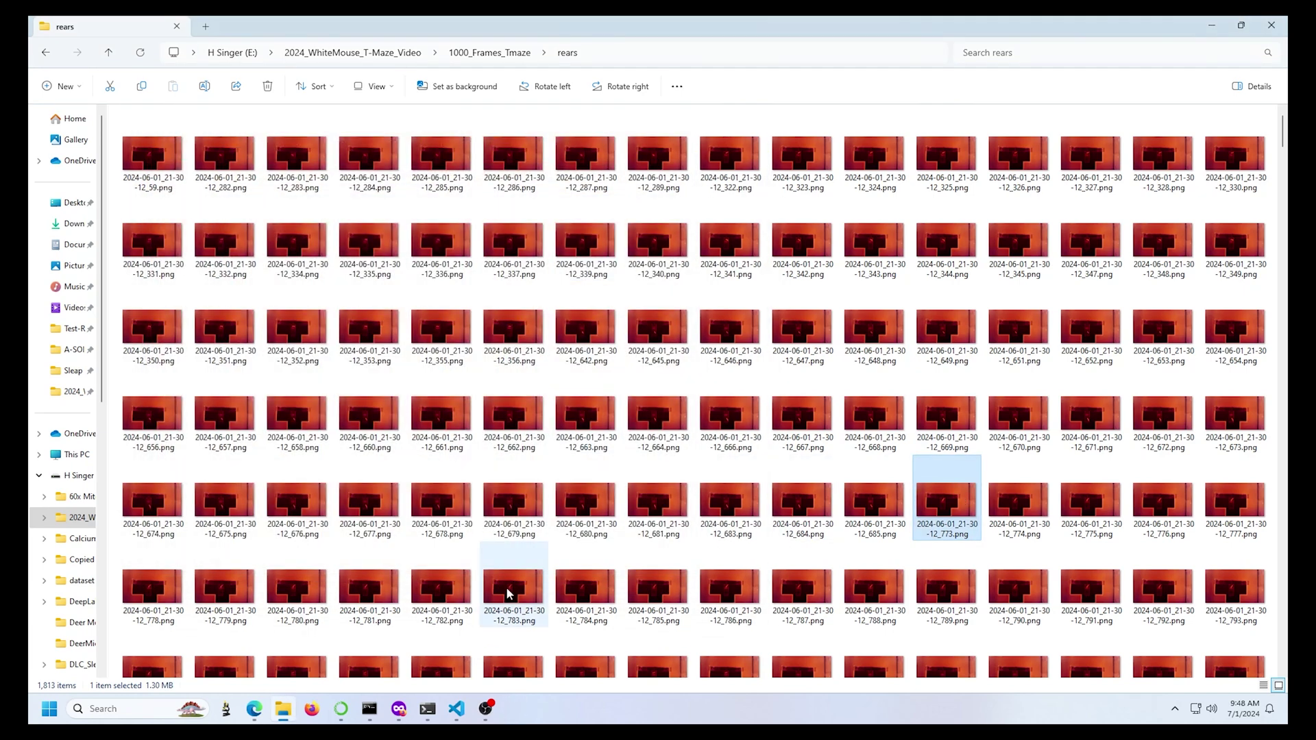
double_click(514, 595)
scroll(462, 401, up, 2)
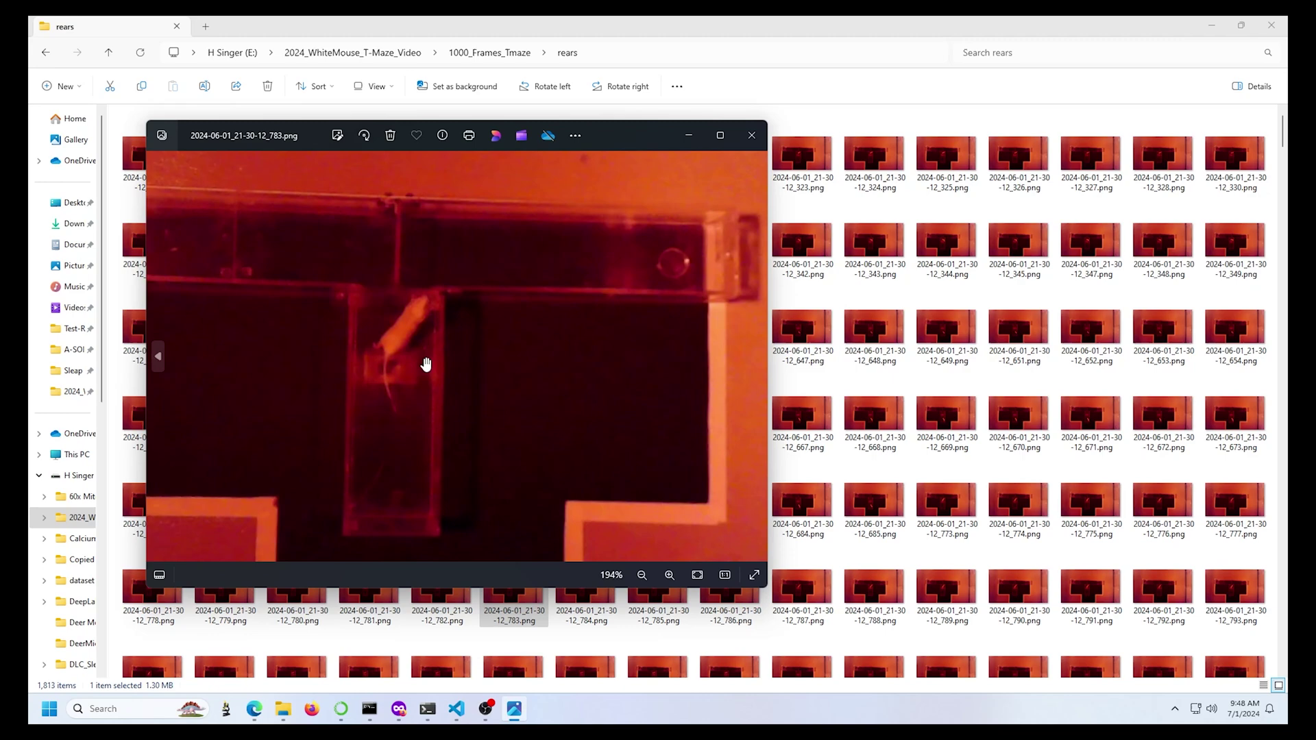
scroll(429, 364, up, 2)
Close Photos and switch the rears folder to Details view.
click(752, 134)
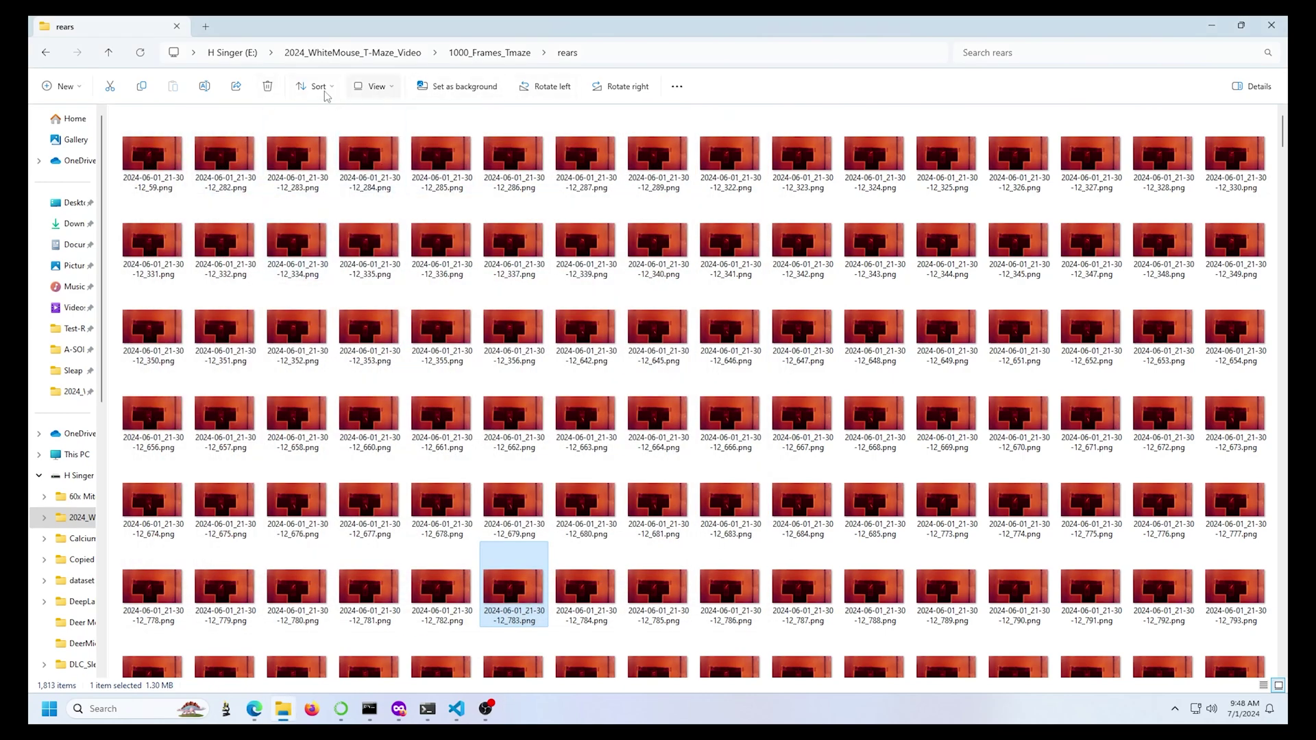
click(376, 87)
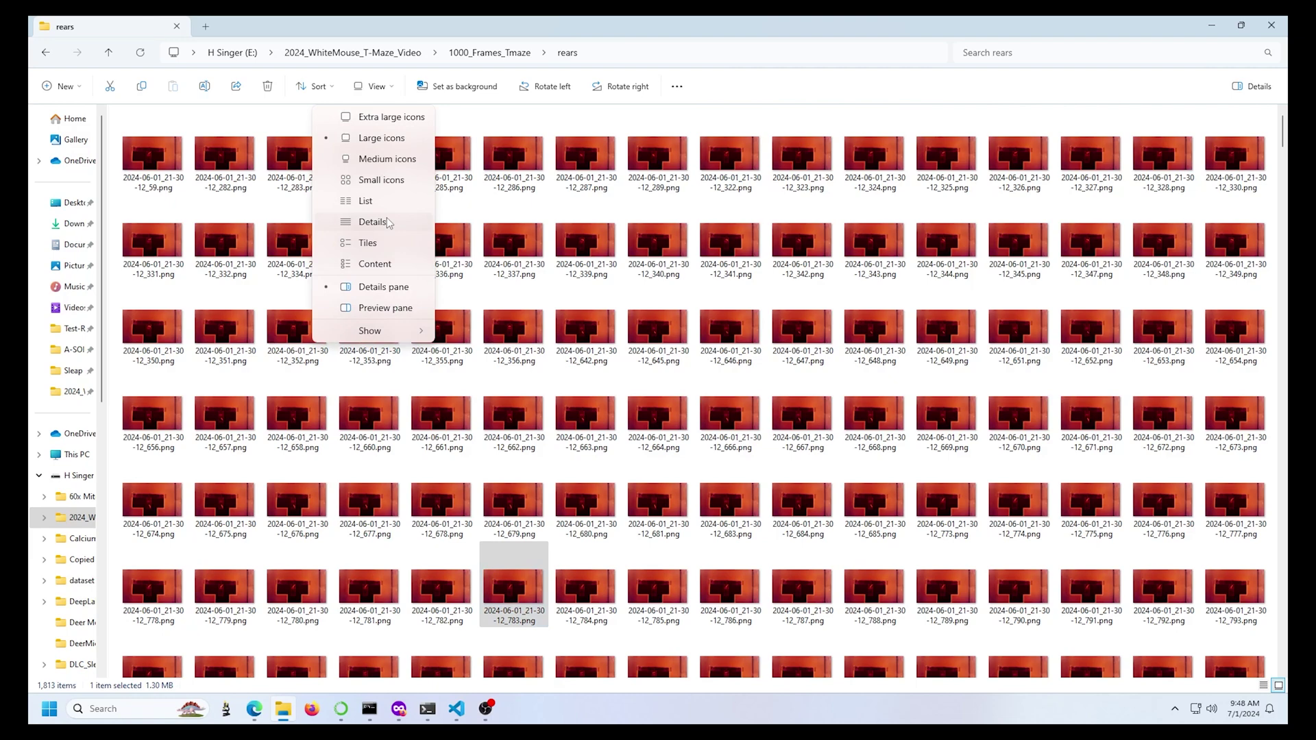
click(387, 223)
Widen the Name column and inspect 2024-06-01_21-30-12_282.png's name without renaming it.
drag(215, 112, 442, 113)
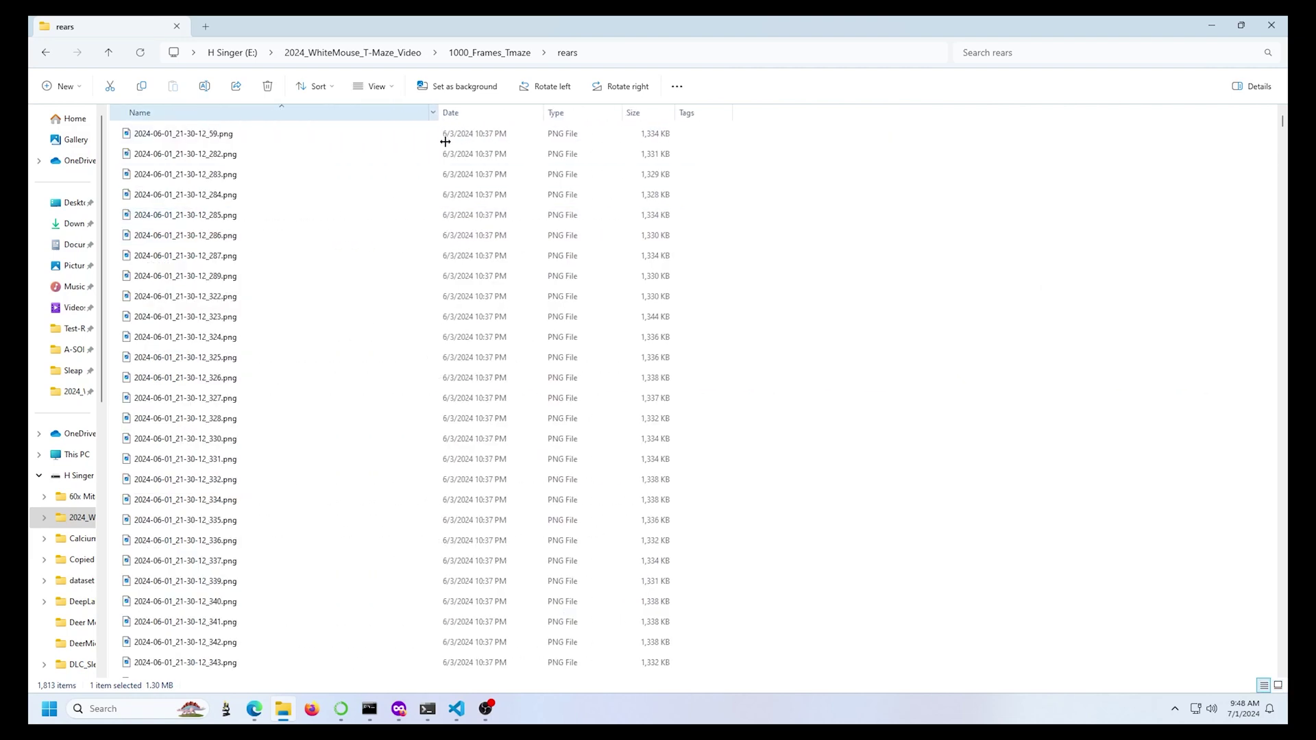
click(223, 155)
click(224, 155)
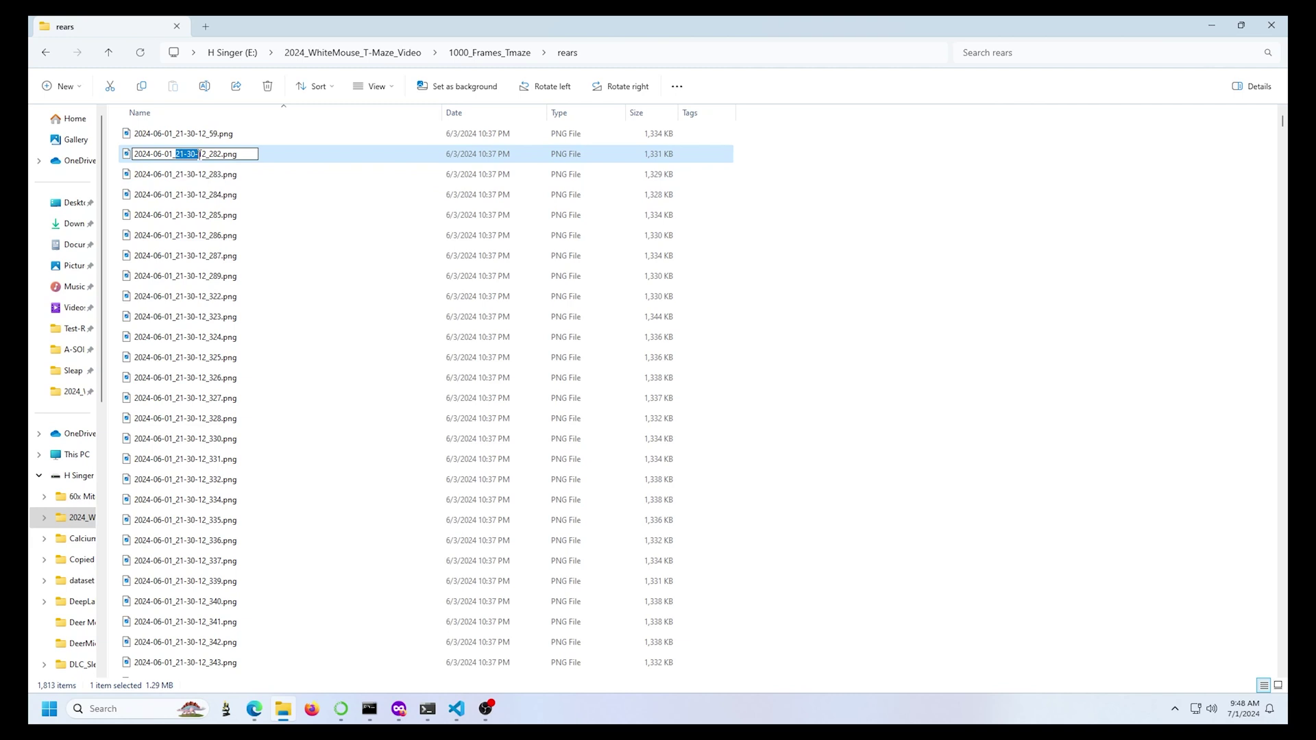
drag(211, 155, 216, 155)
click(213, 136)
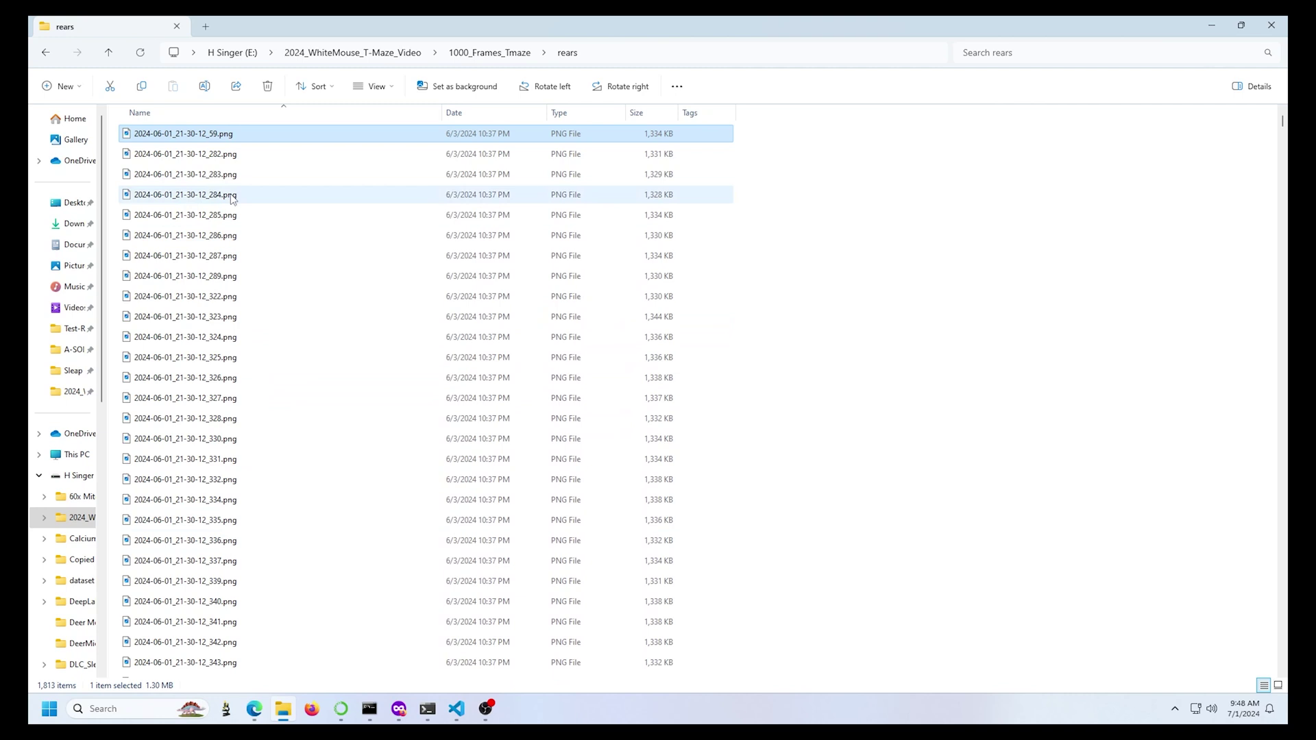
scroll(226, 312, down, 10)
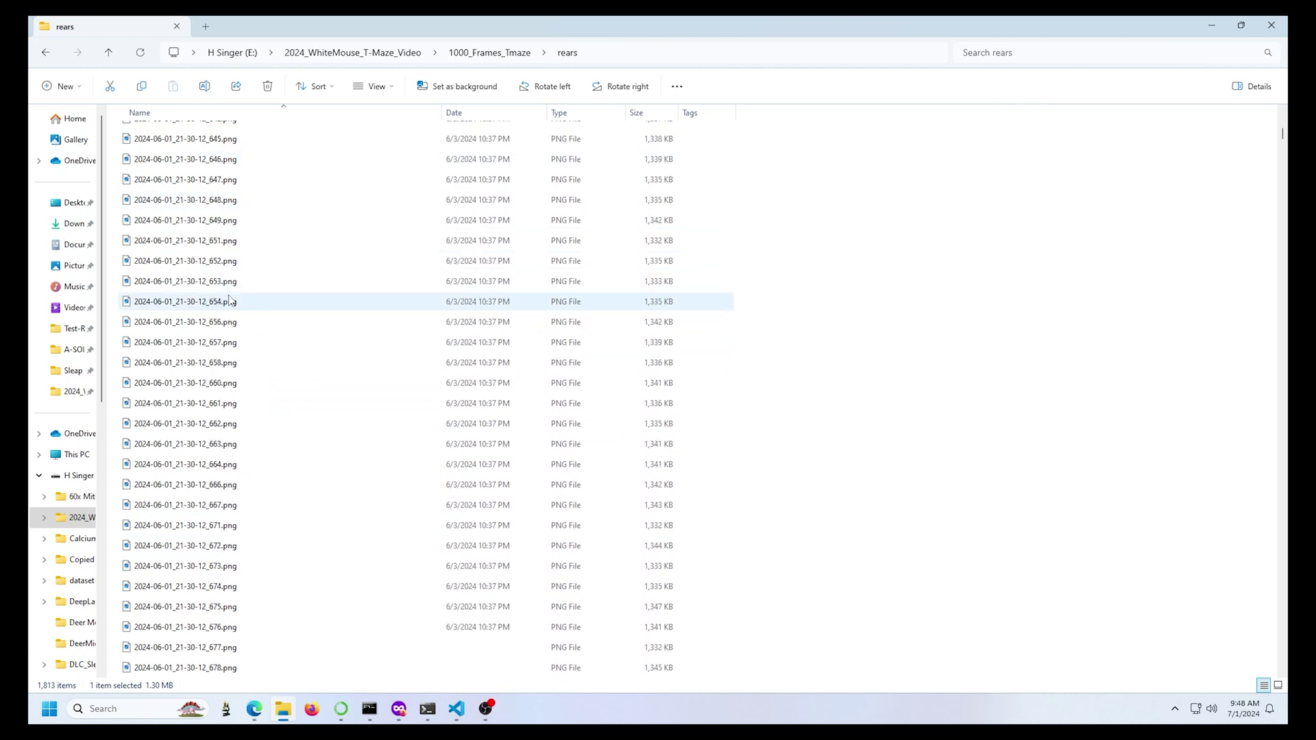
scroll(232, 301, down, 10)
scroll(220, 338, down, 7)
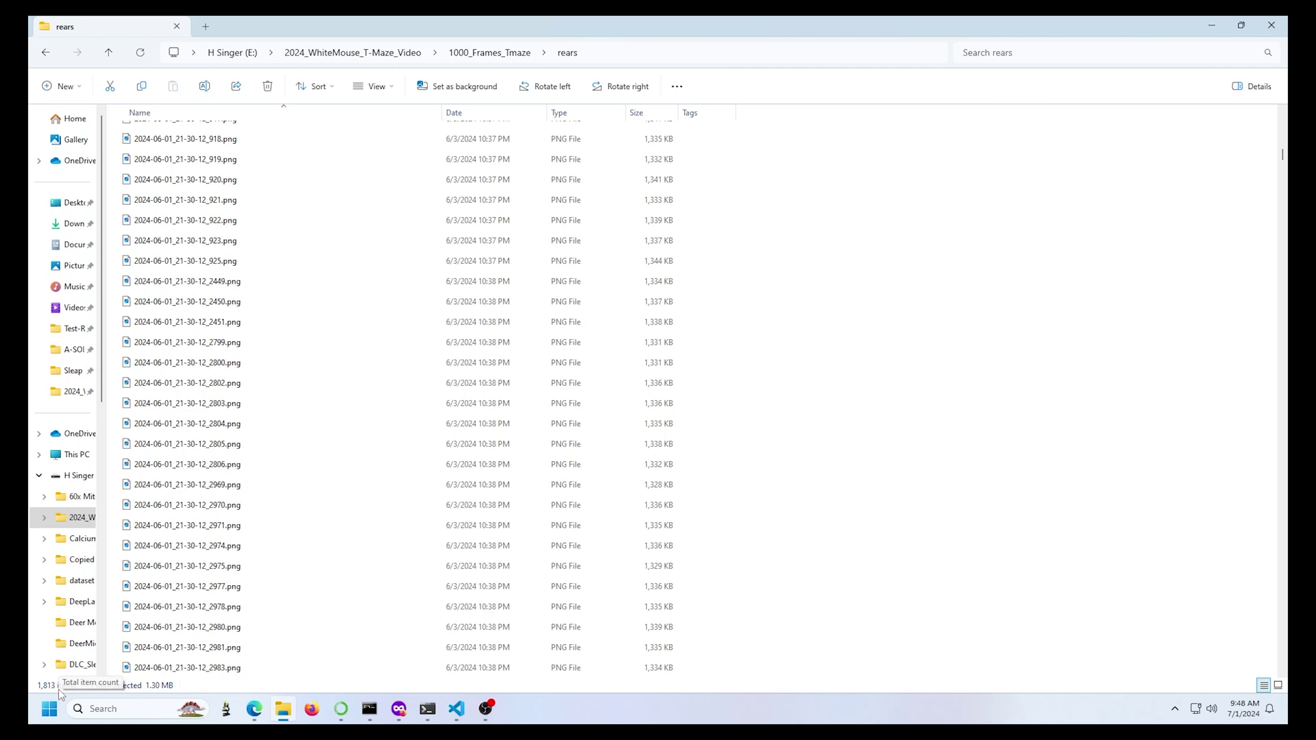
scroll(464, 301, up, 10)
scroll(479, 183, up, 10)
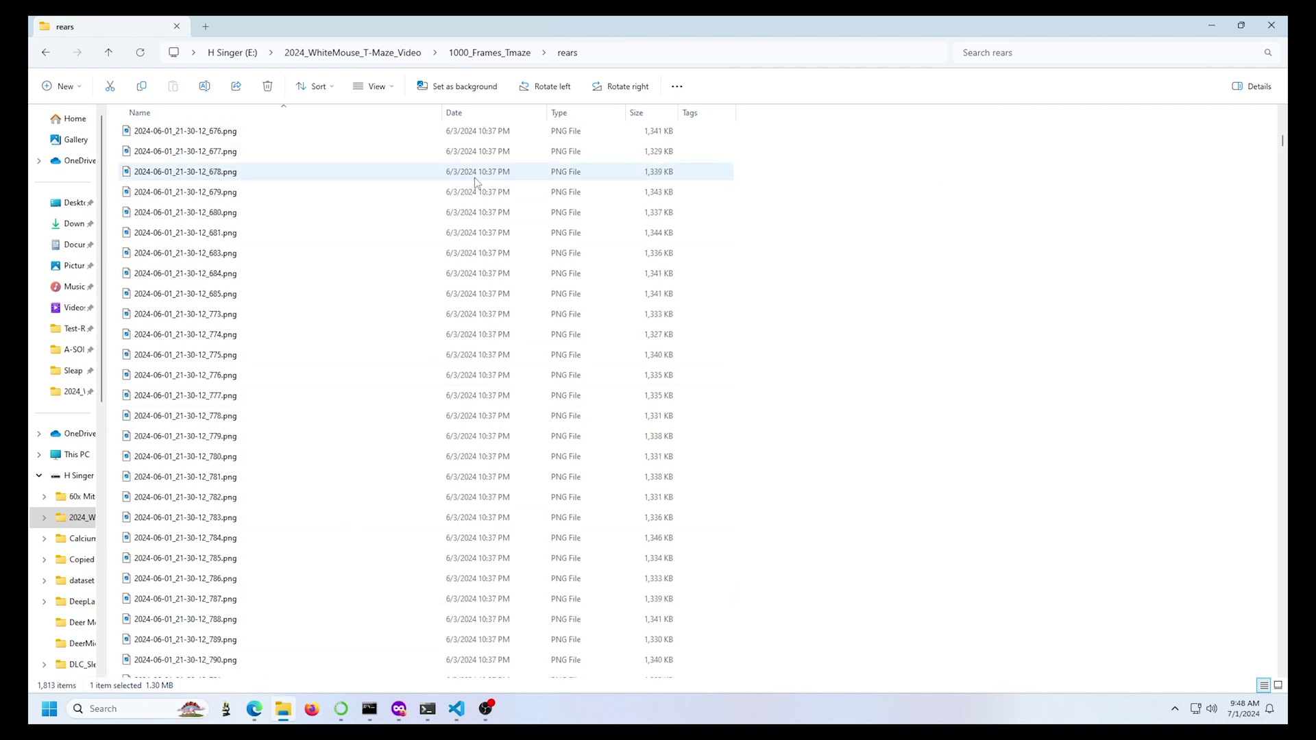
scroll(480, 183, up, 10)
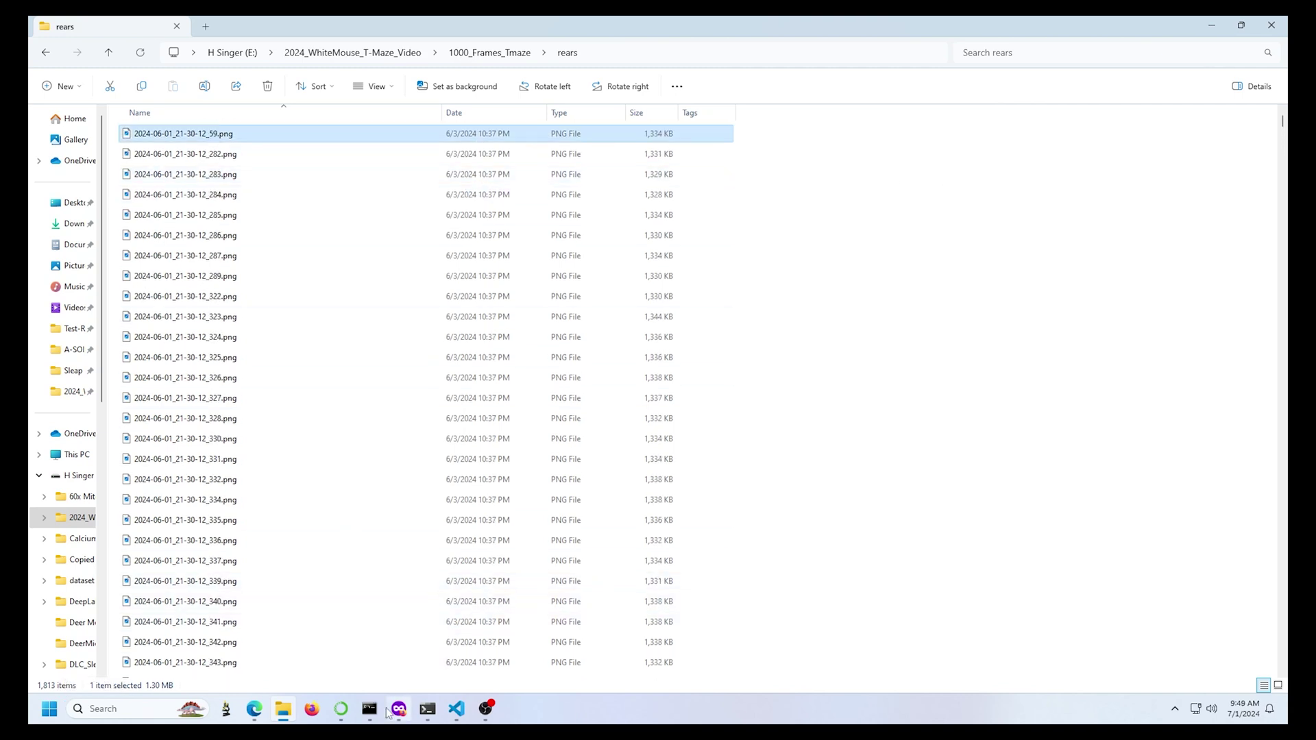
Replace the notebook's search-directory string with the copied rears folder path.
click(255, 708)
scroll(882, 294, up, 5)
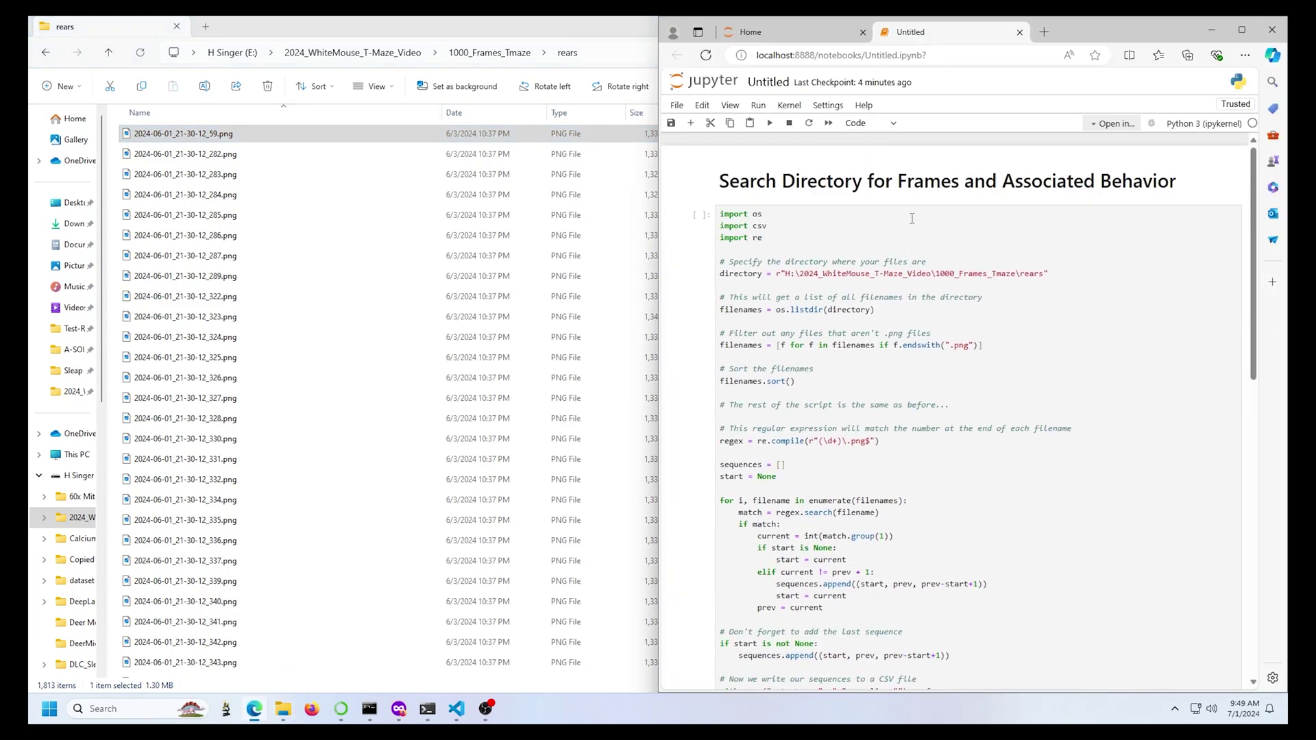
click(832, 180)
drag(719, 183, 1177, 184)
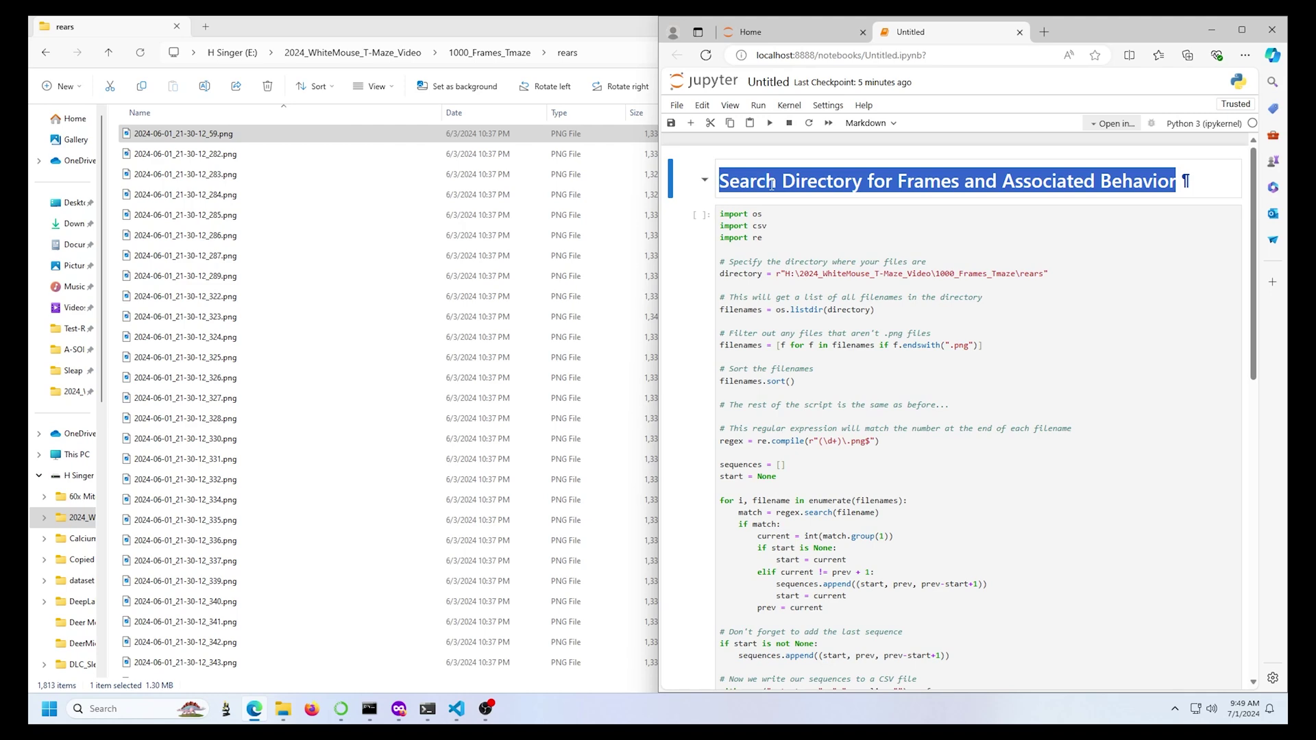
click(620, 55)
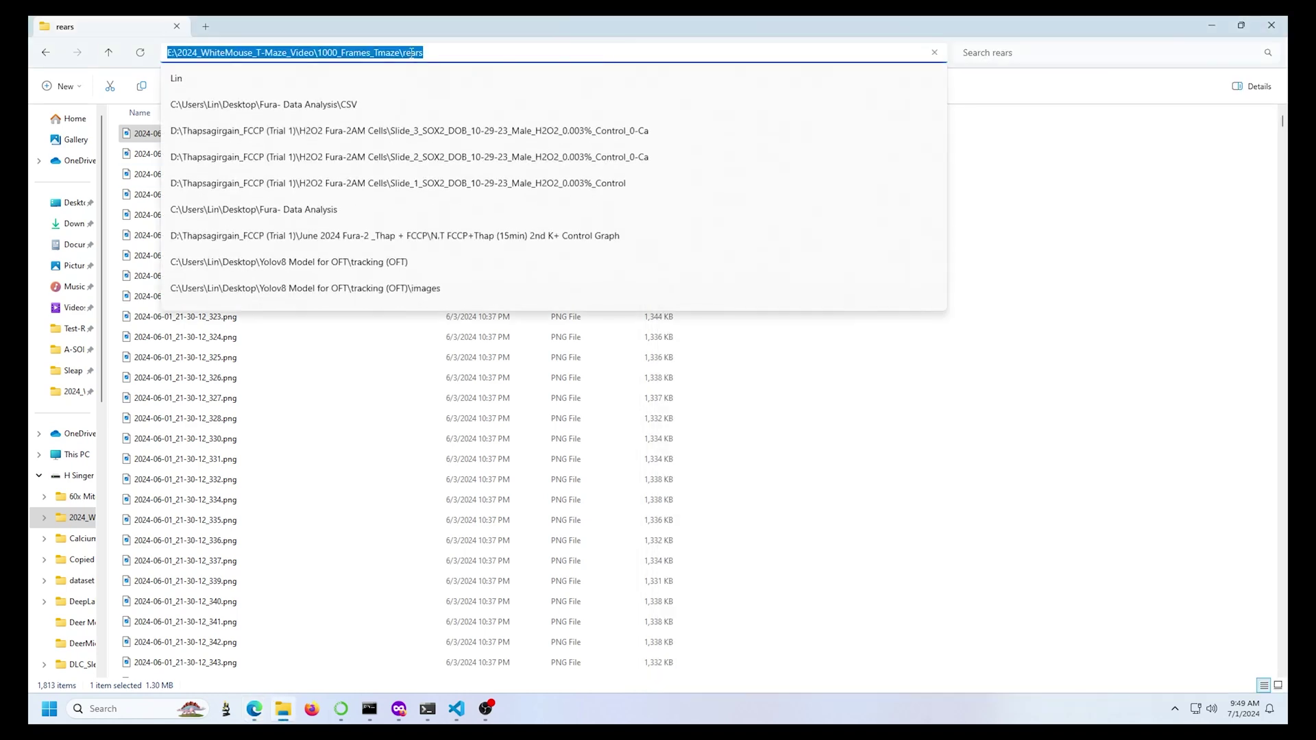
right_click(418, 54)
click(445, 89)
key(alt+Tab)
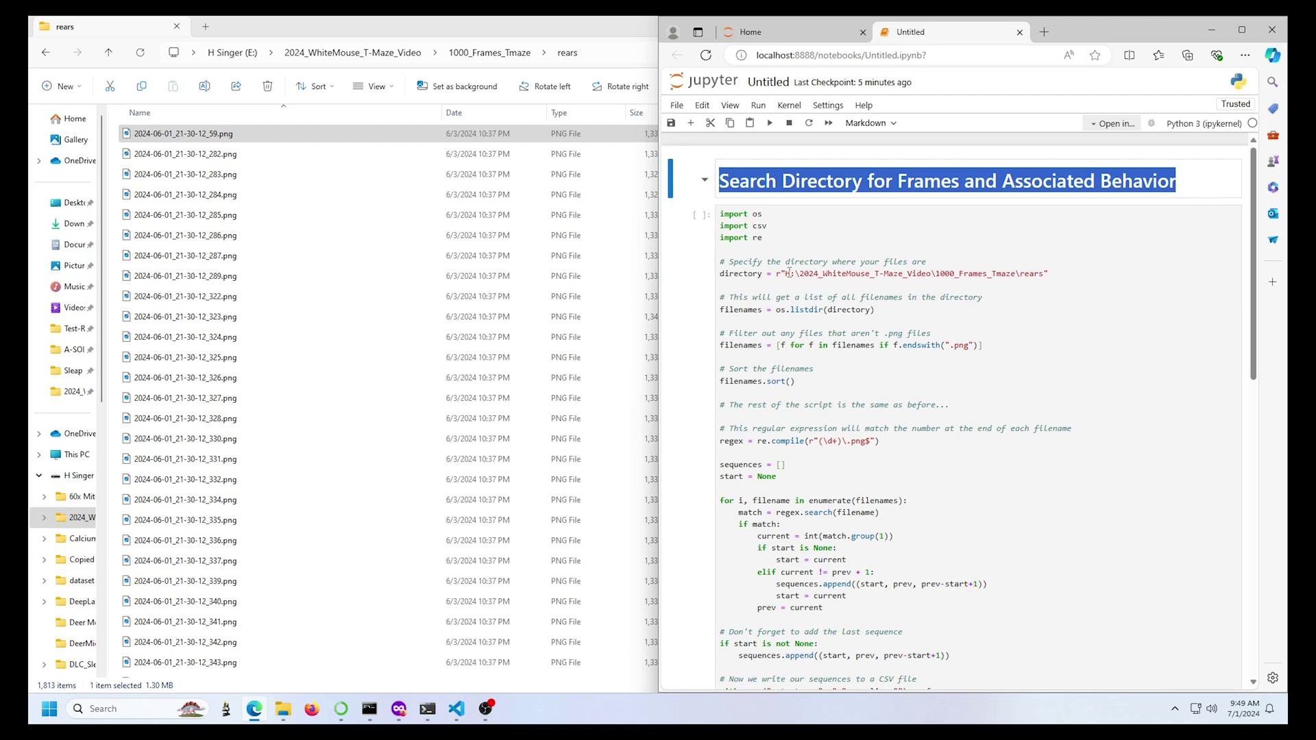
drag(787, 274, 1046, 273)
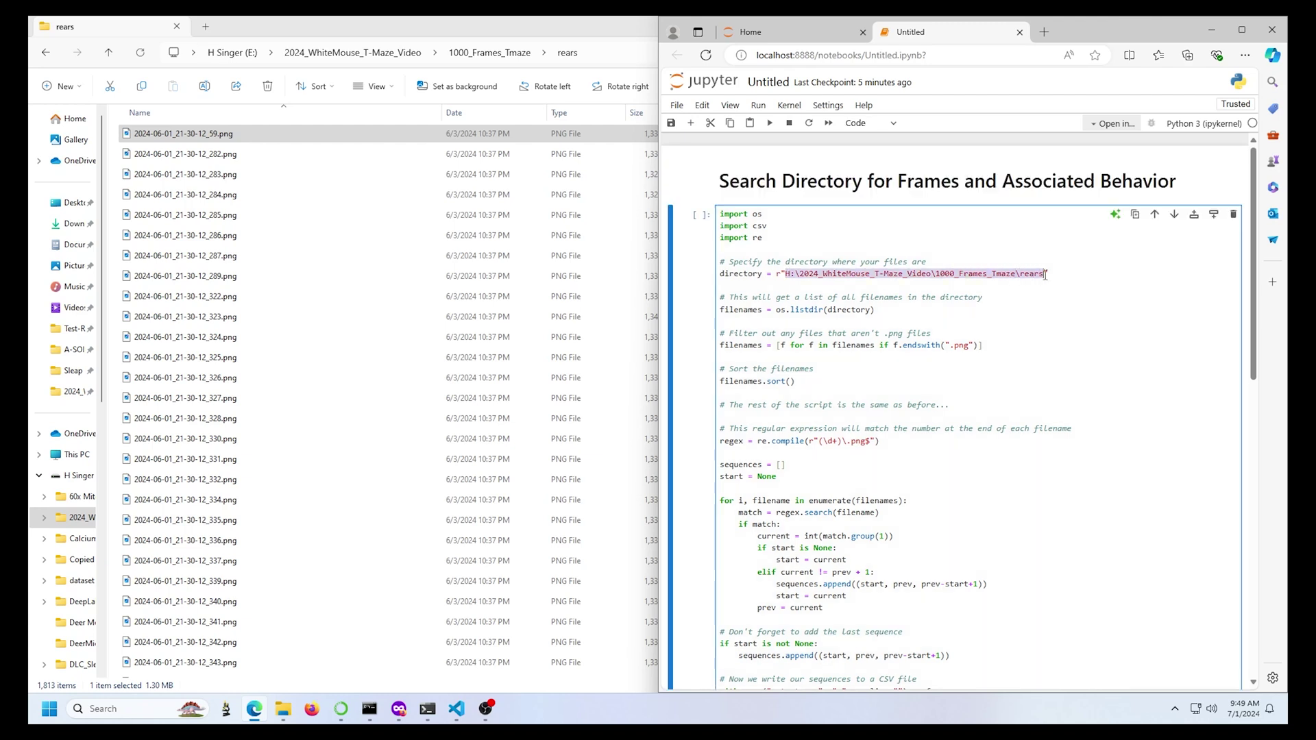
text(E:\2024_WhiteMouse_T-Maze_Video\1000_Frames_Tmaze\rears)
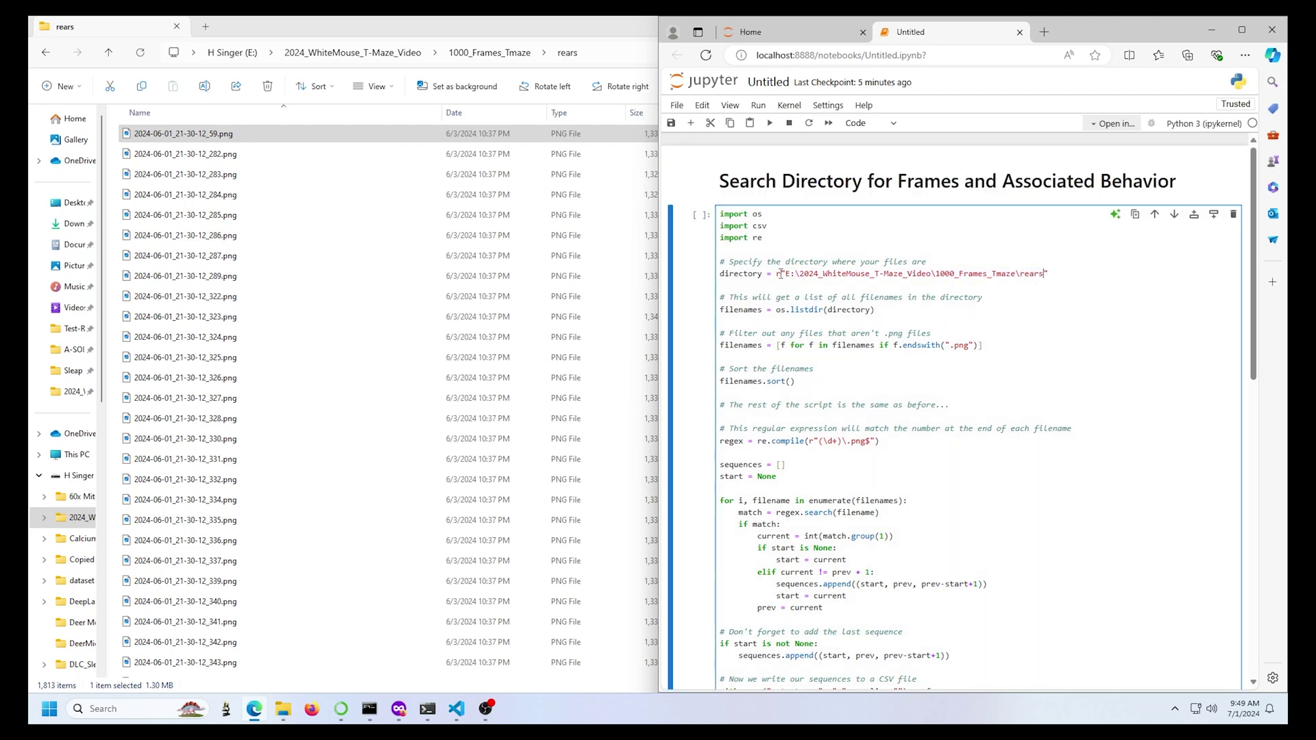
drag(779, 274, 1050, 274)
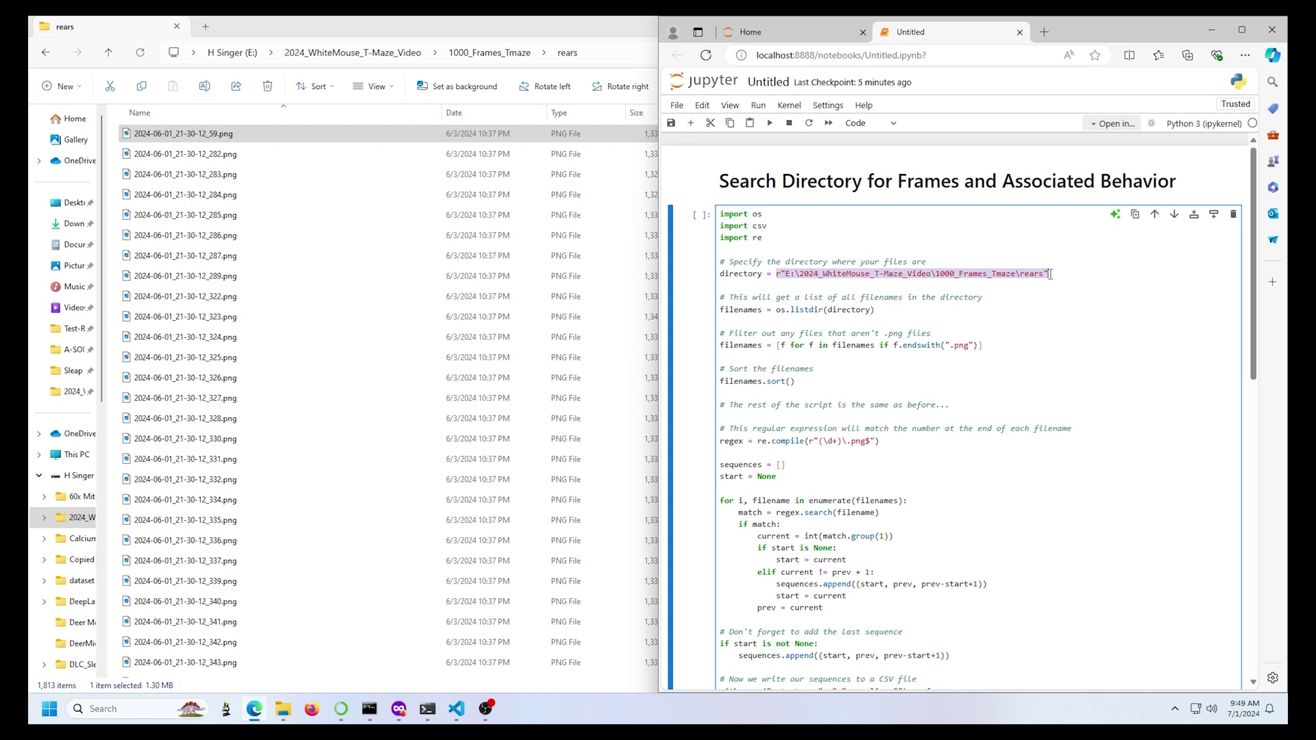
scroll(1023, 270, down, 3)
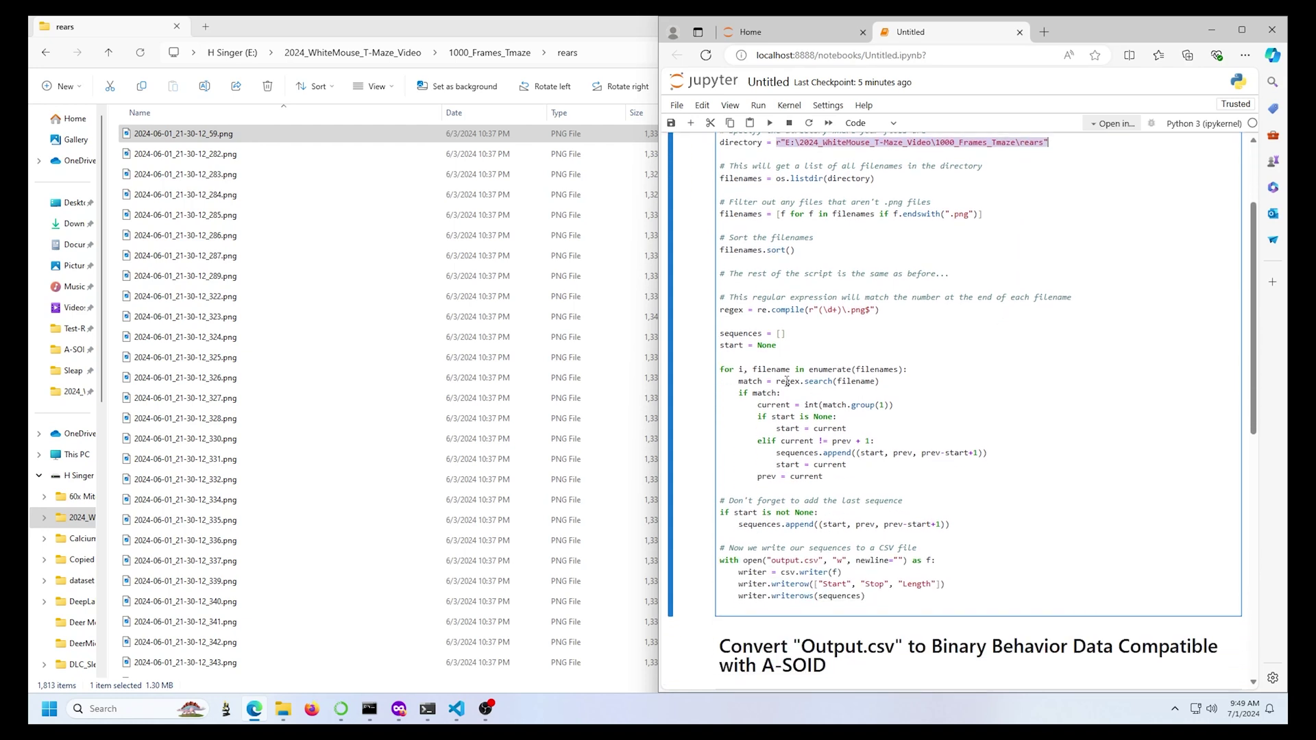
Review the search loop, Start/Length columns and png filter, then run the frame-search cell.
drag(805, 384, 833, 388)
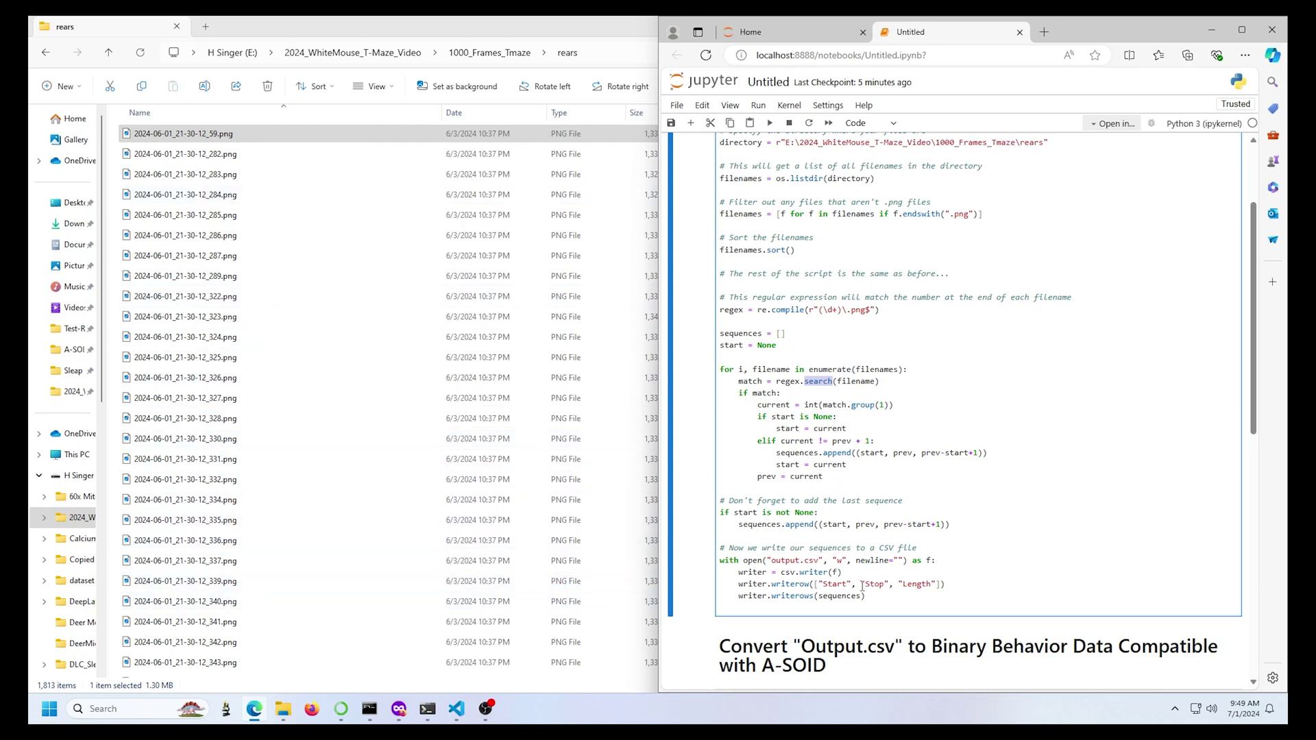
drag(822, 586, 881, 586)
drag(905, 585, 922, 588)
scroll(867, 587, down, 2)
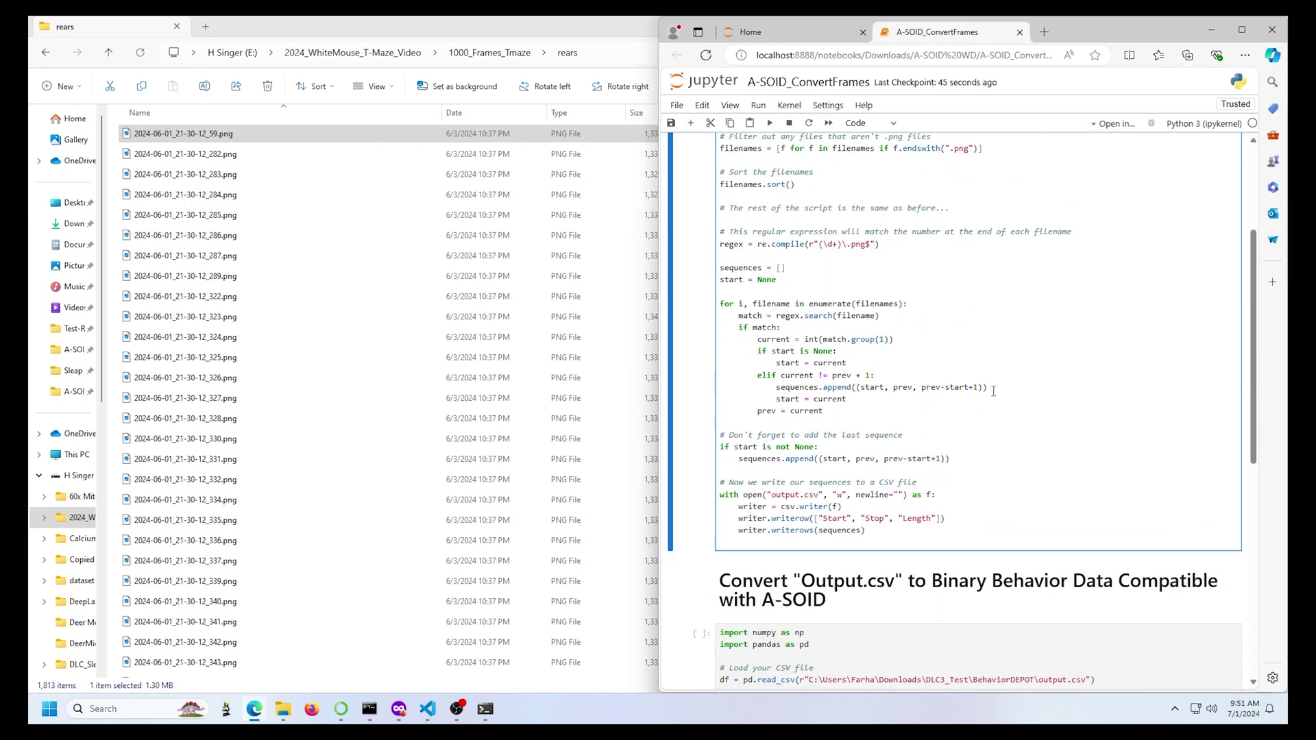
scroll(947, 366, up, 1)
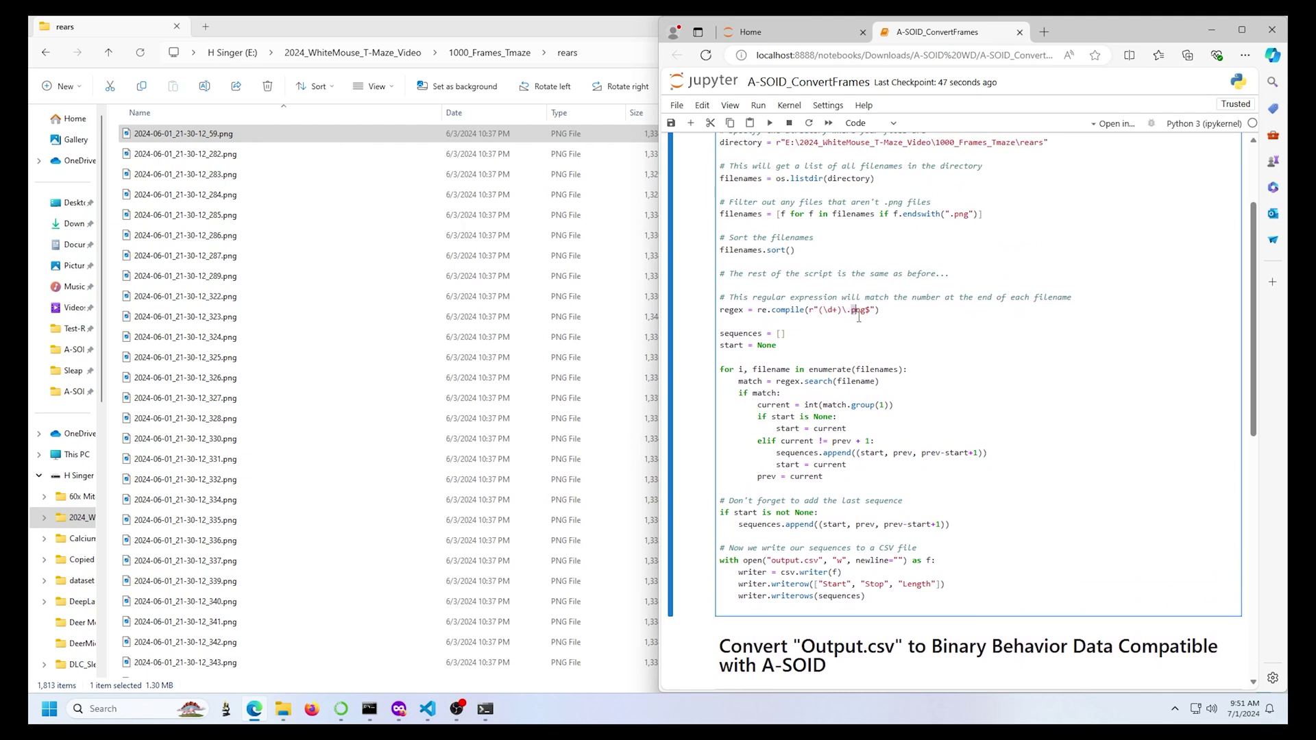
drag(859, 317, 871, 310)
drag(955, 216, 970, 214)
scroll(959, 230, up, 2)
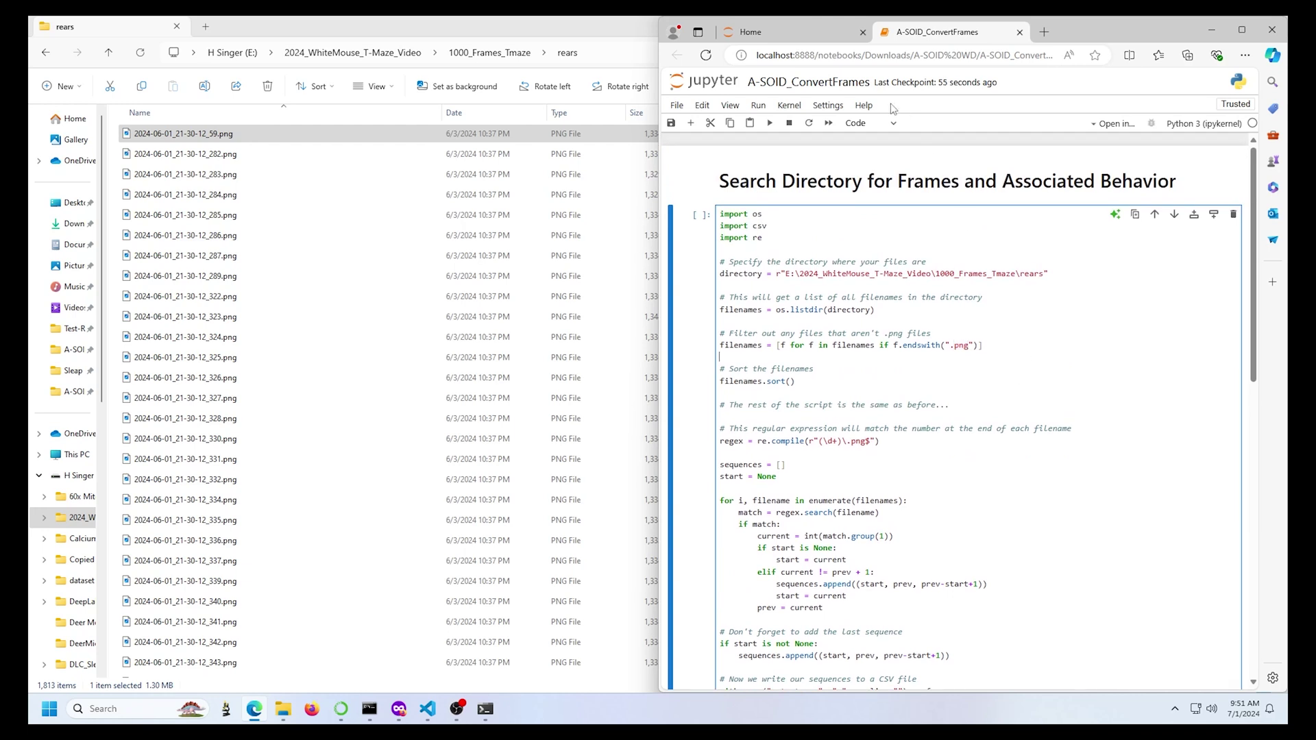
click(769, 123)
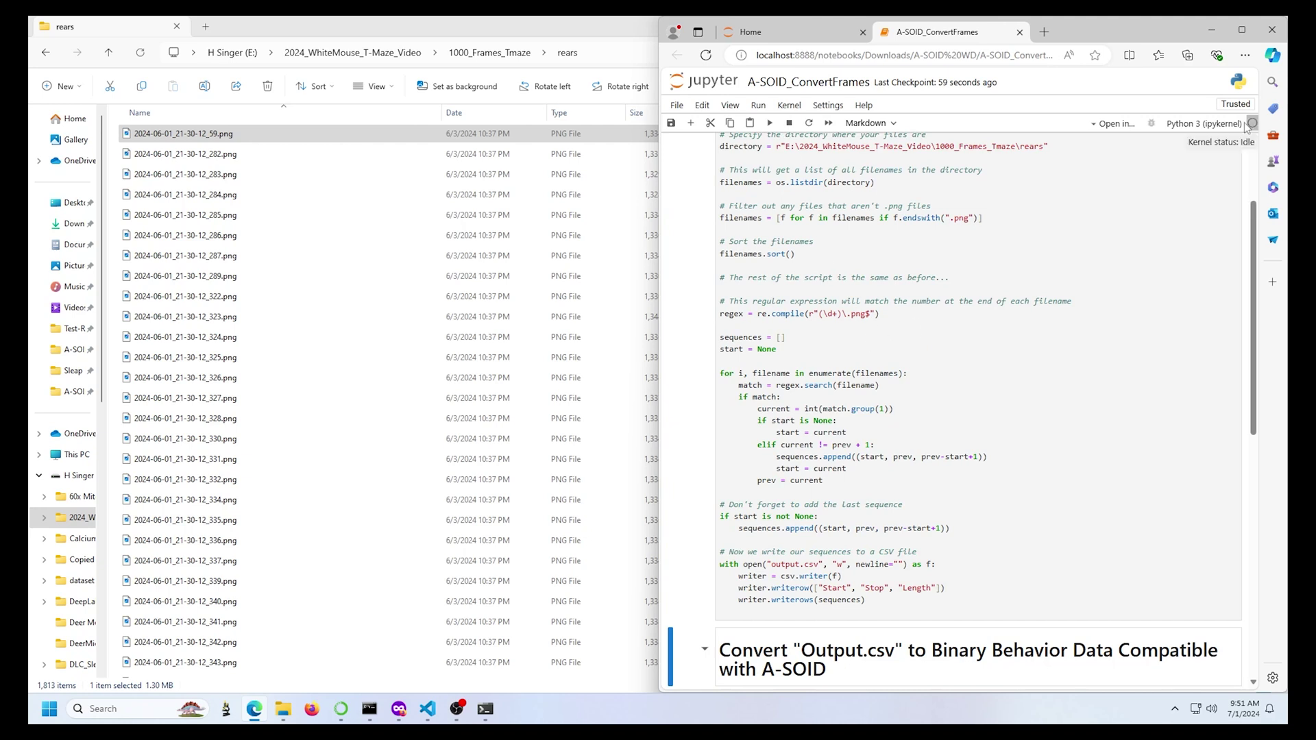
click(286, 713)
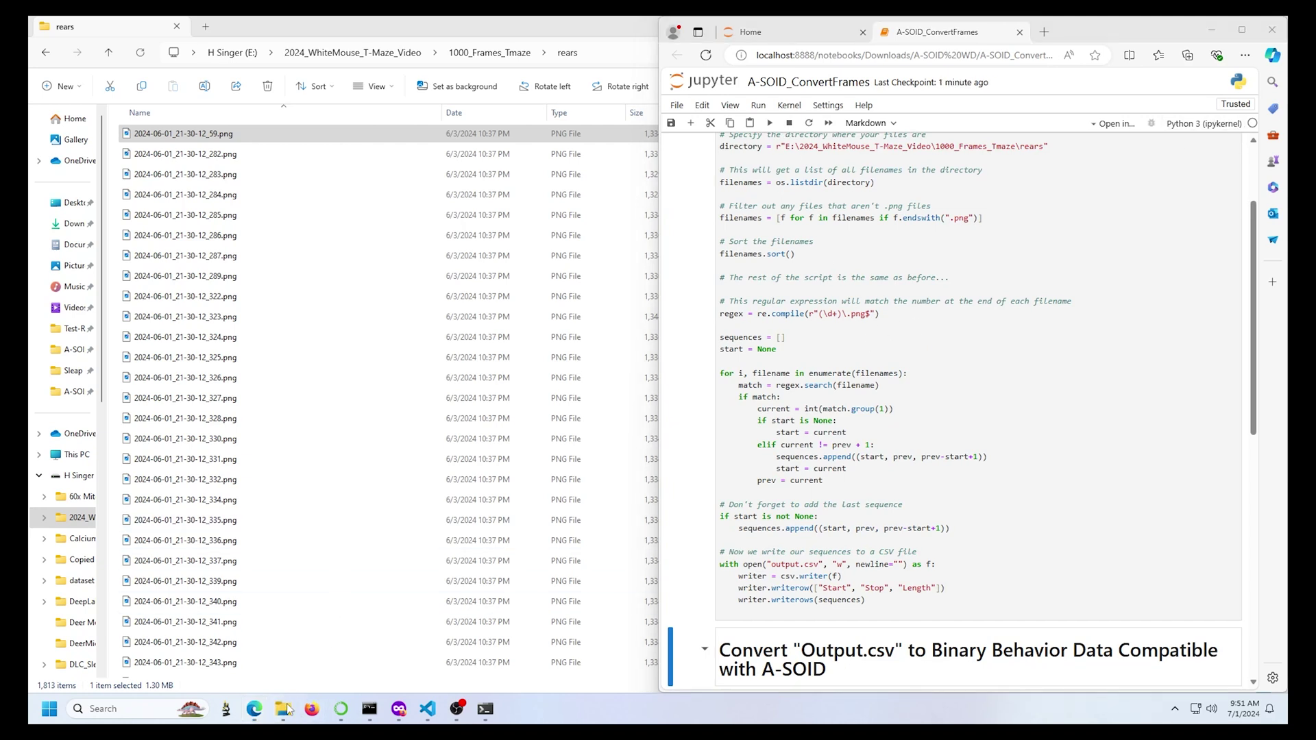
Open output.csv from Downloads > A-SOID WD in Excel.
double_click(231, 35)
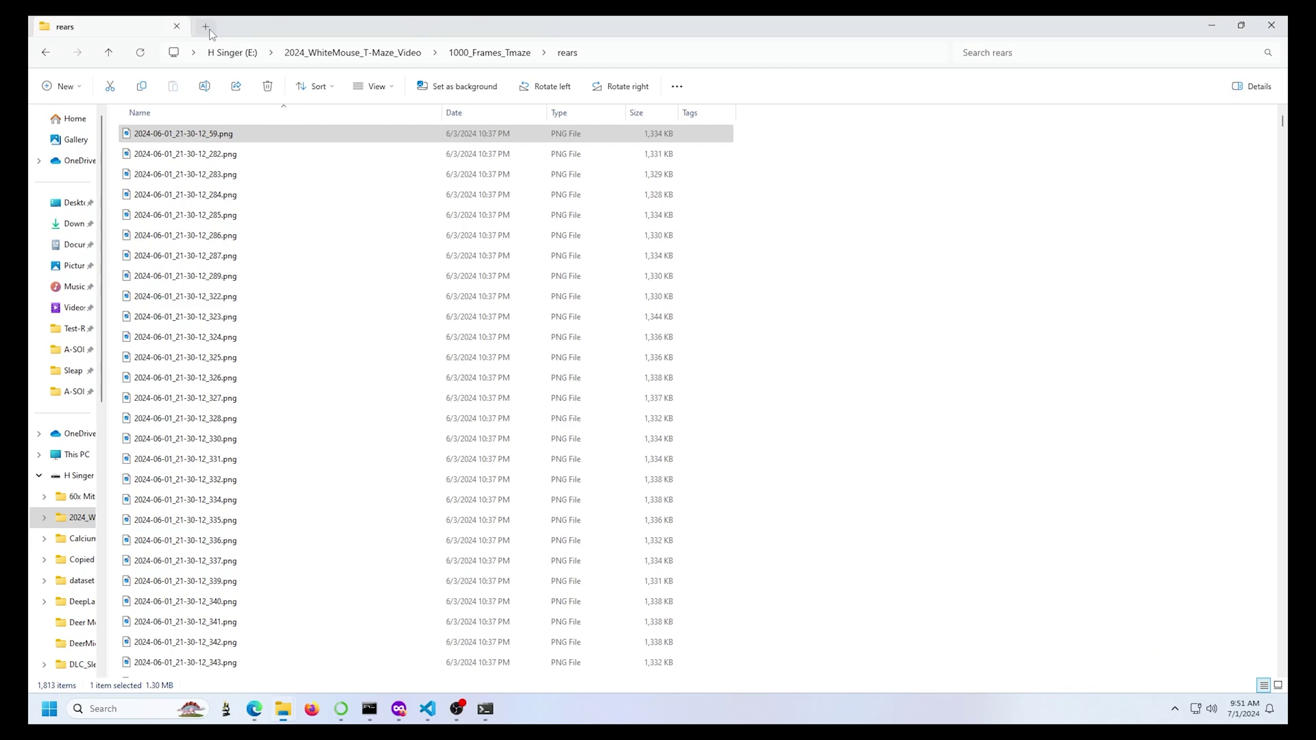
click(205, 26)
click(77, 224)
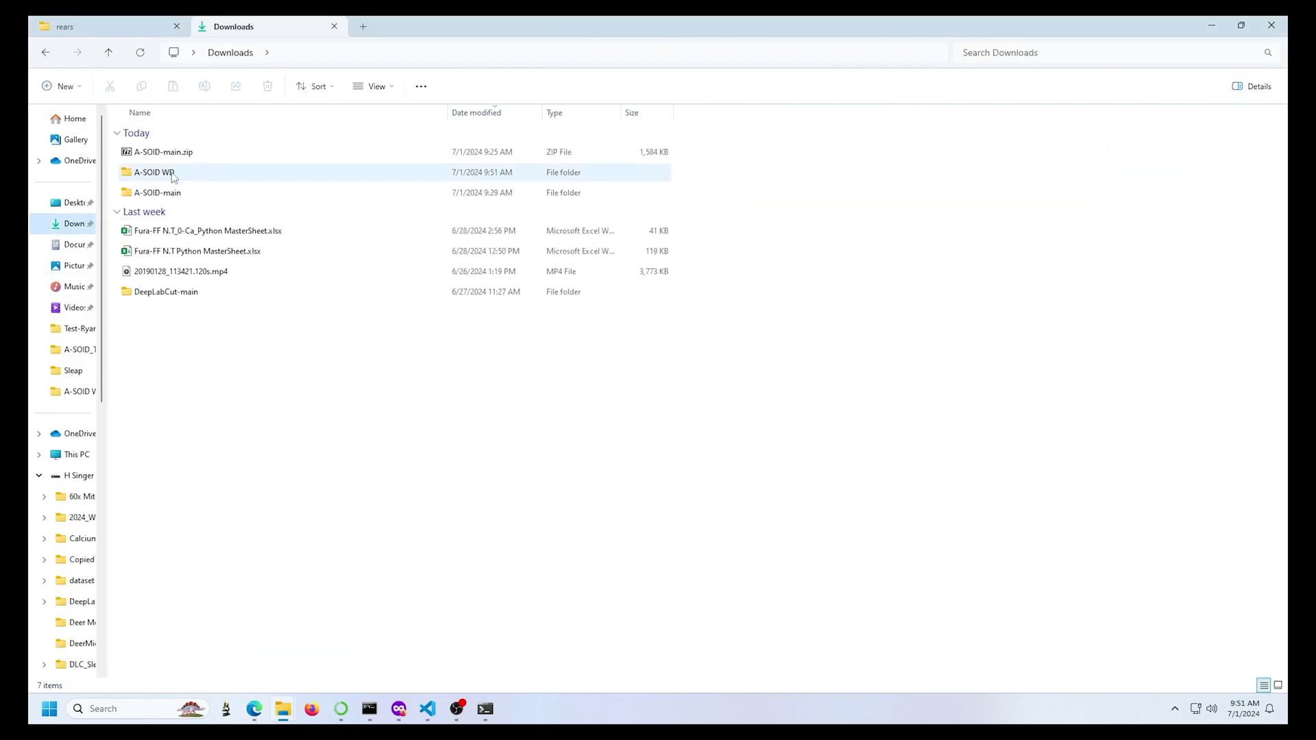
double_click(191, 172)
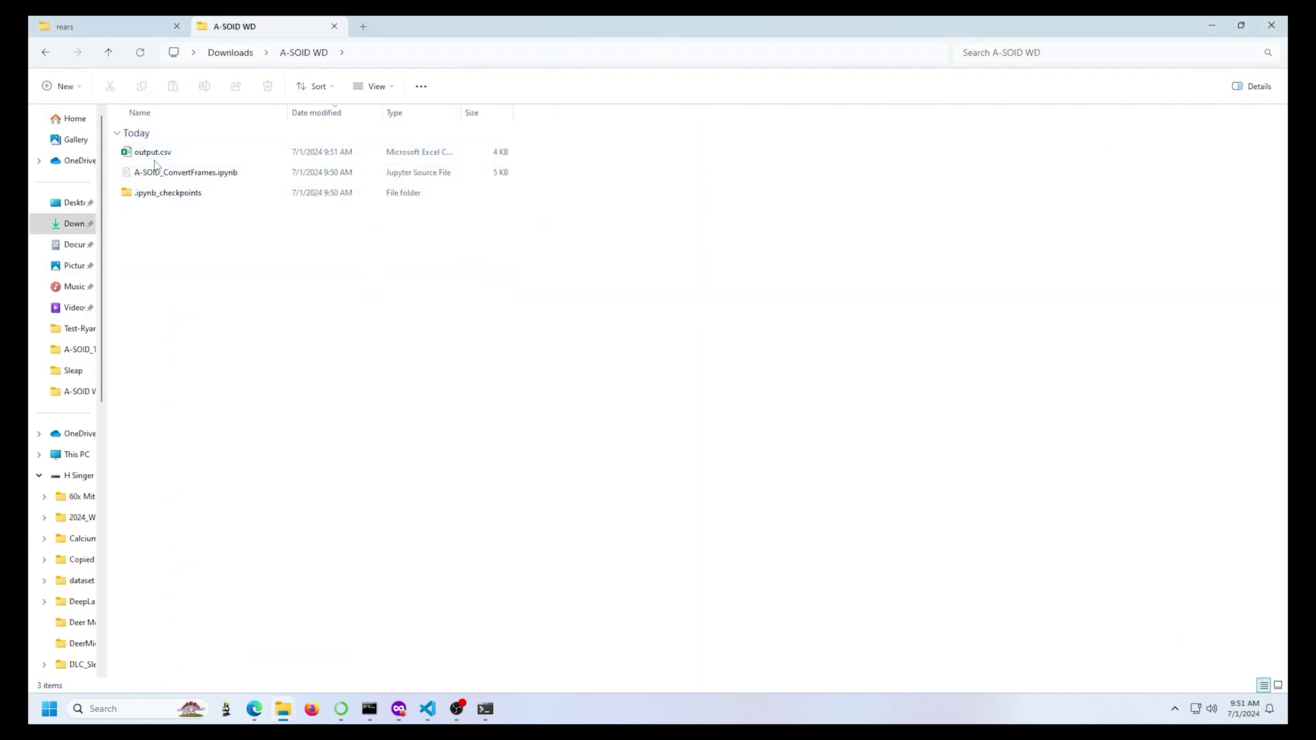
double_click(154, 151)
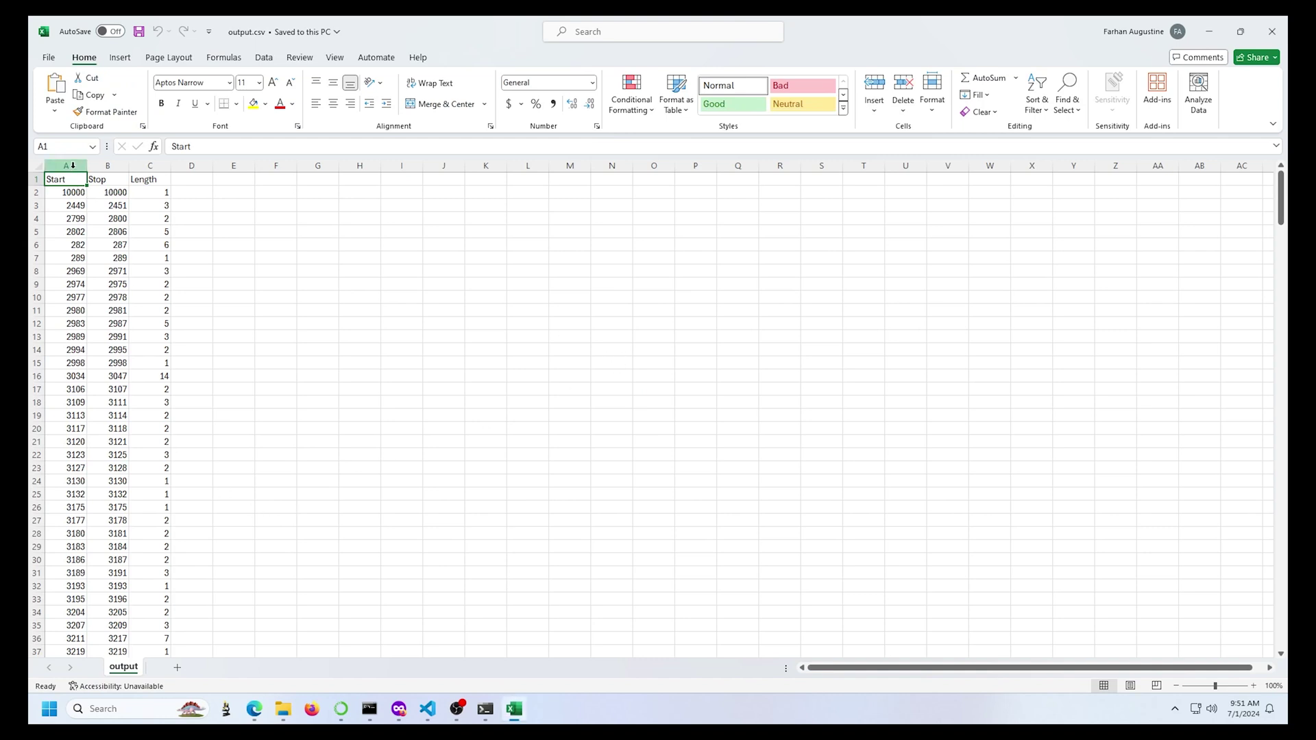
Inspect the Start, Stop and Length columns, including row 3's 2449–2451 range.
click(72, 167)
click(109, 167)
click(150, 166)
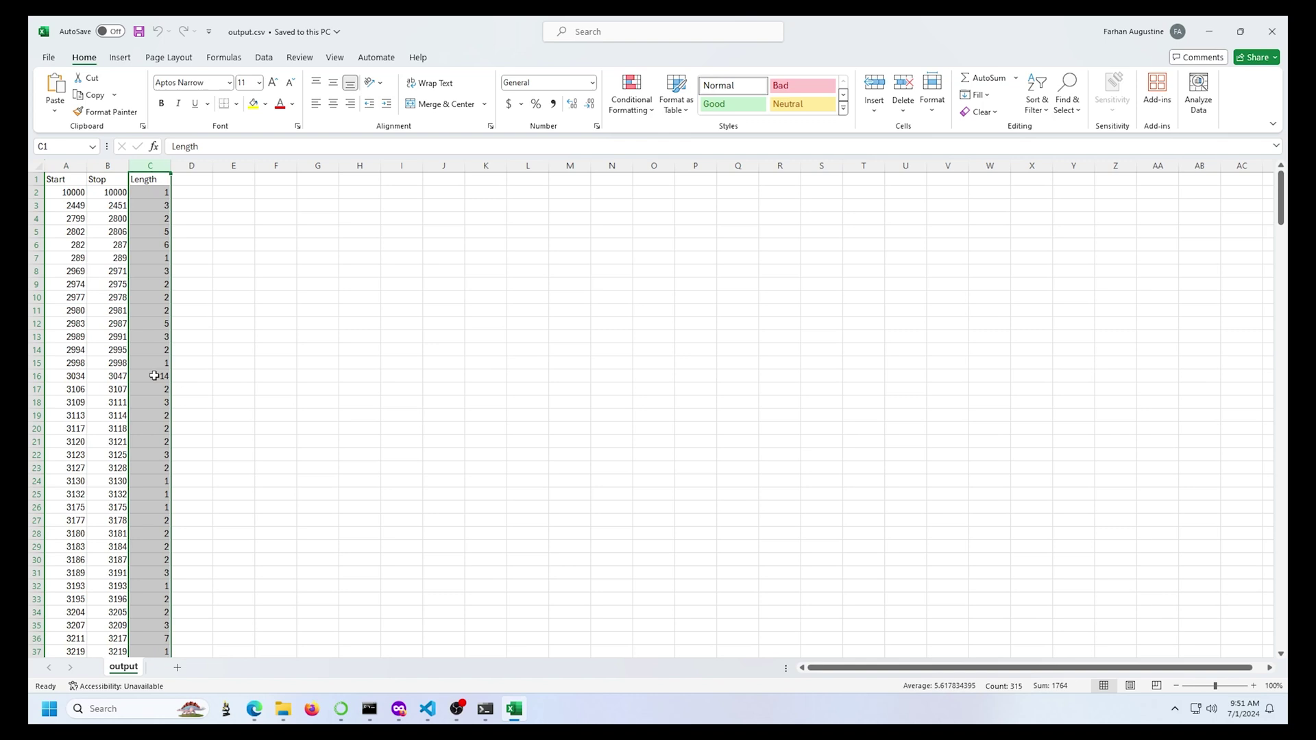
click(72, 206)
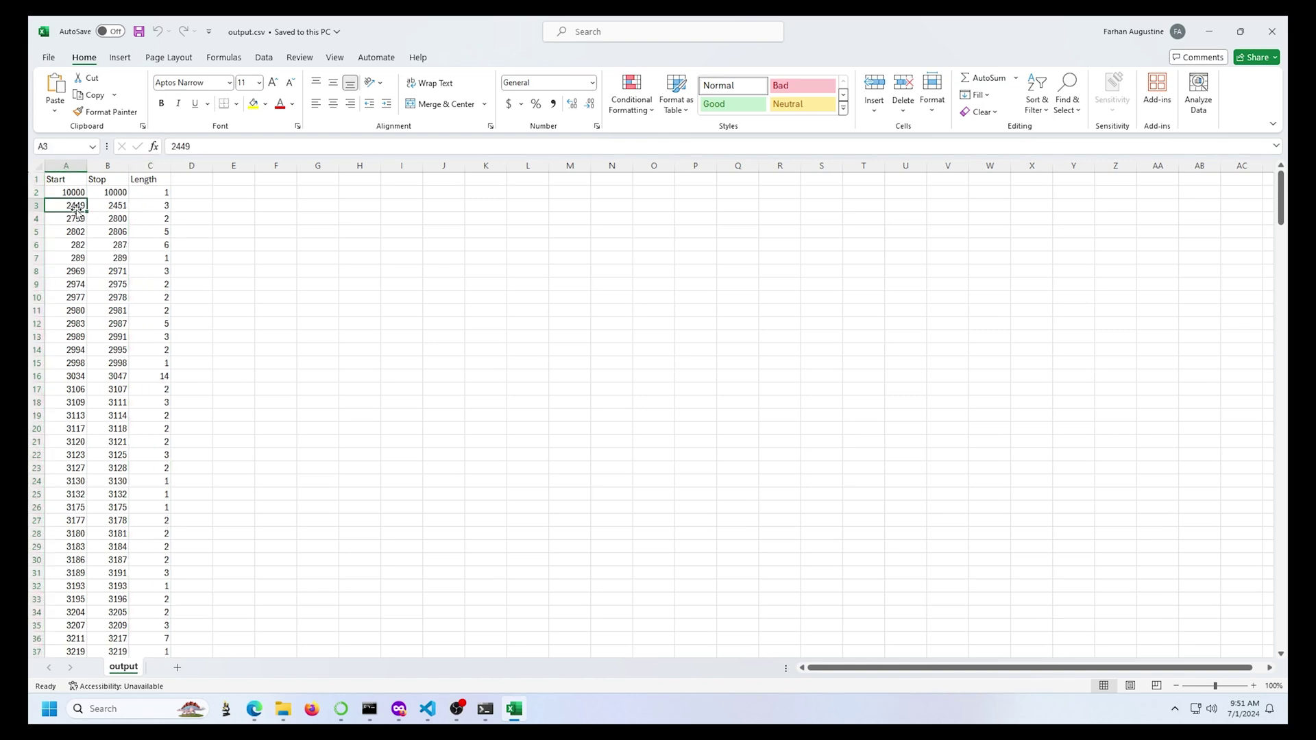
click(121, 206)
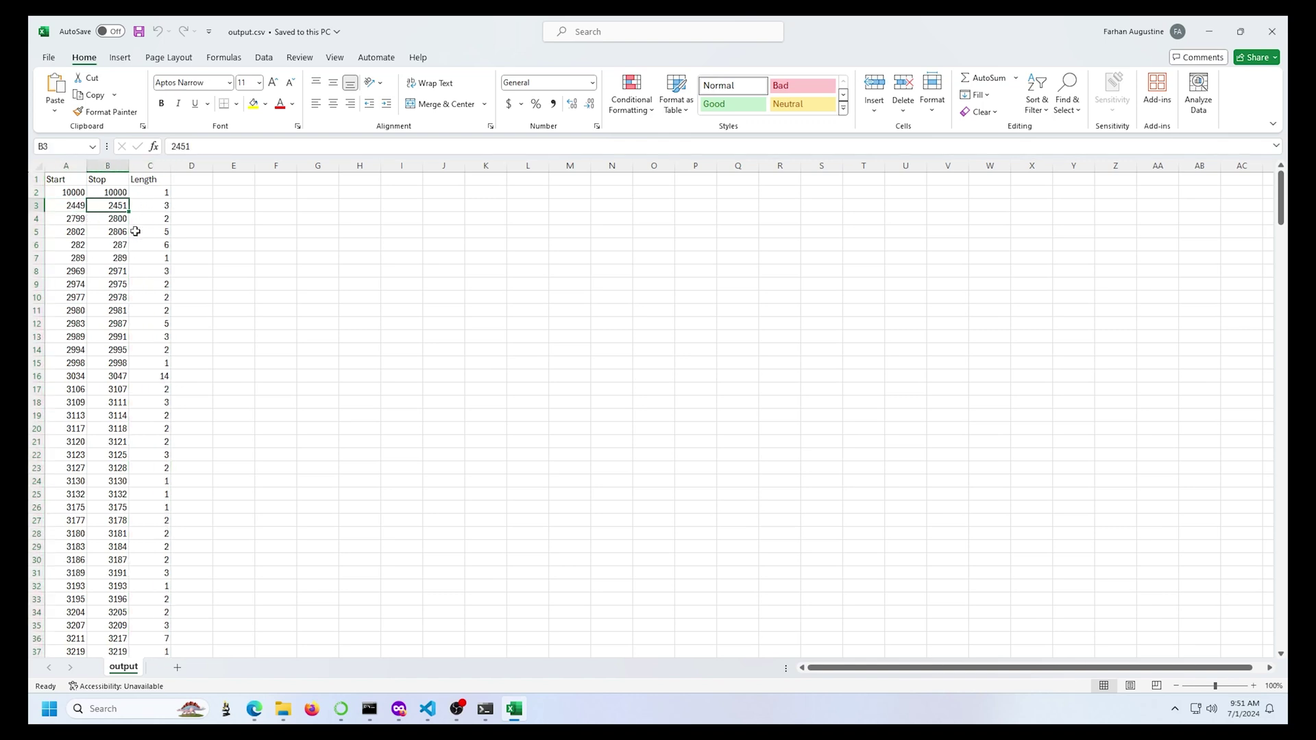
drag(63, 206, 102, 205)
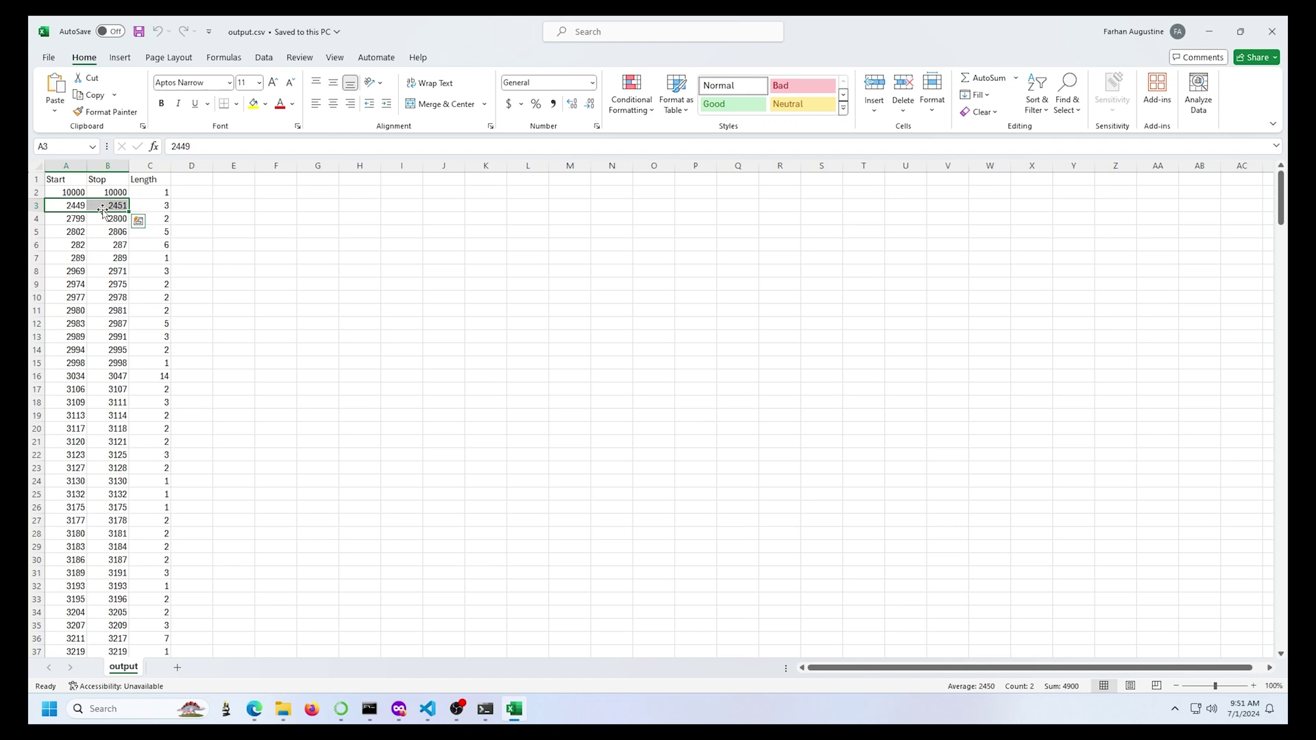
click(152, 209)
click(233, 273)
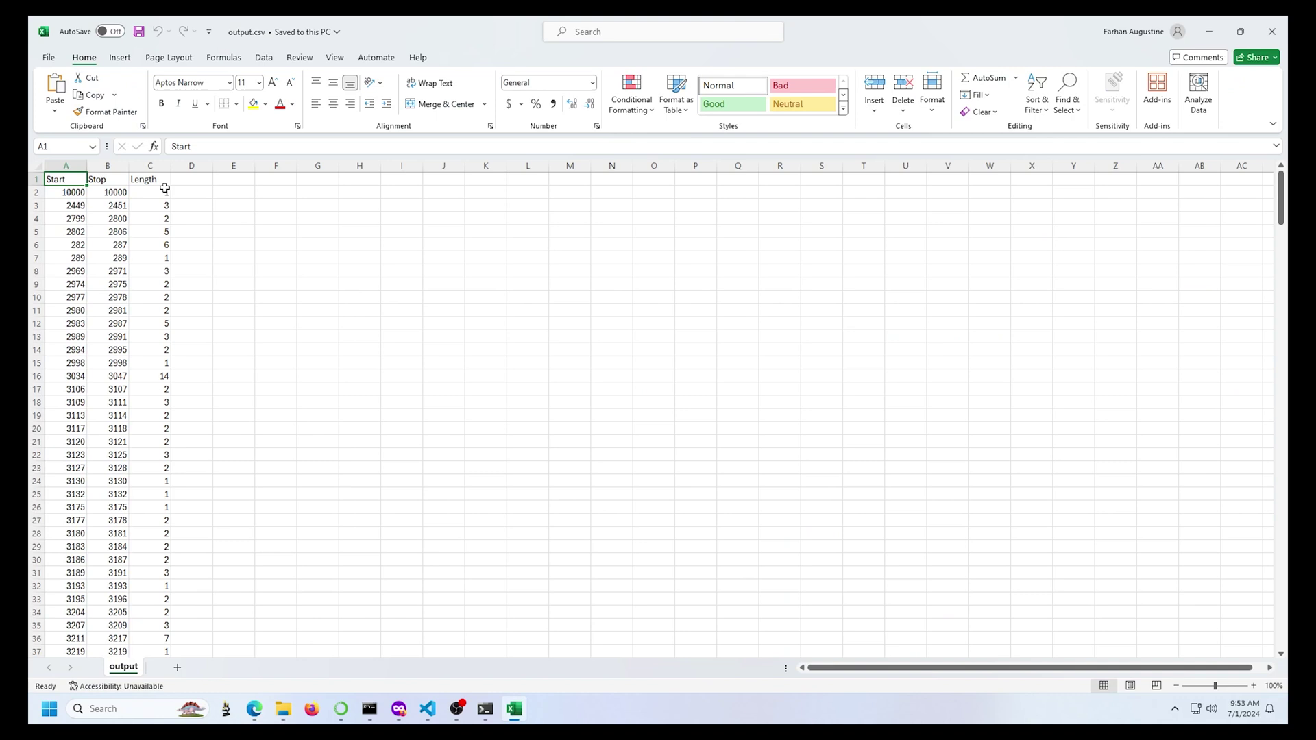
Retitle column C 'Behavior', fill 'Rear' down every row, and save output.csv.
click(153, 182)
text(Behavior)
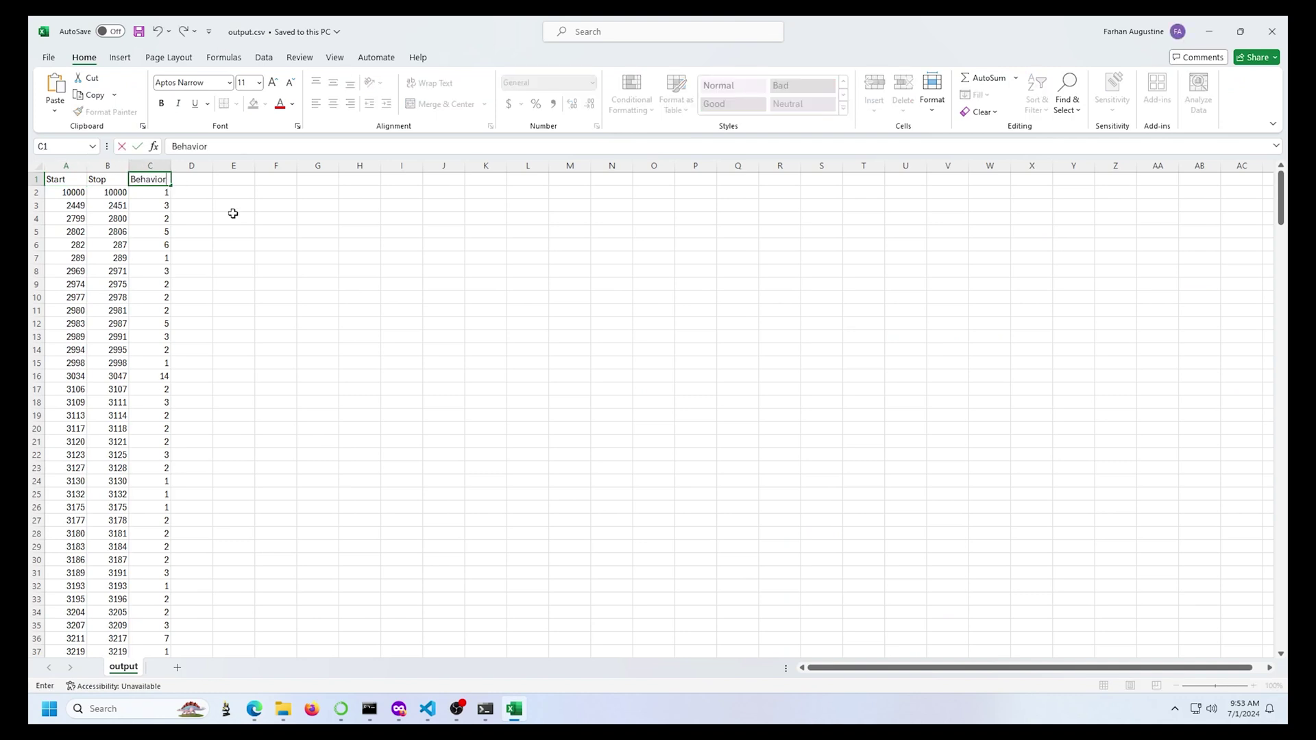
key(Return)
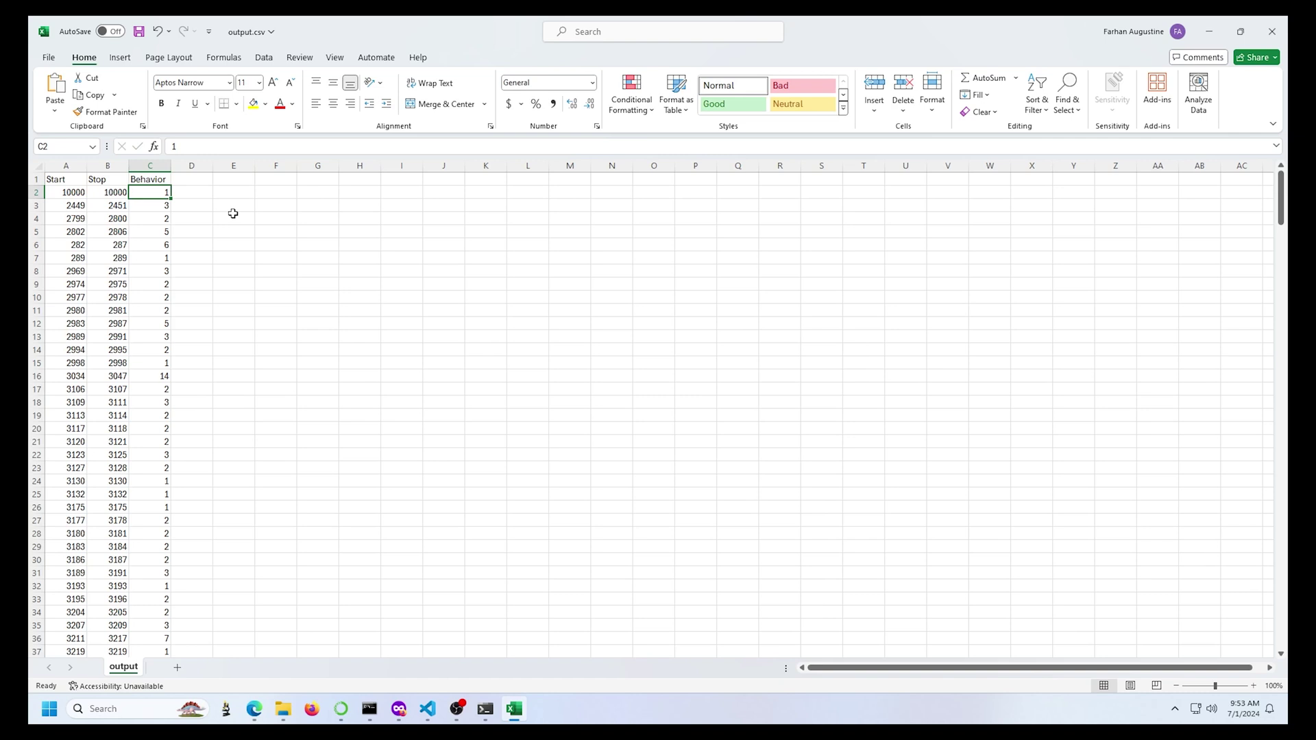
text(Rear)
key(ctrl+Return)
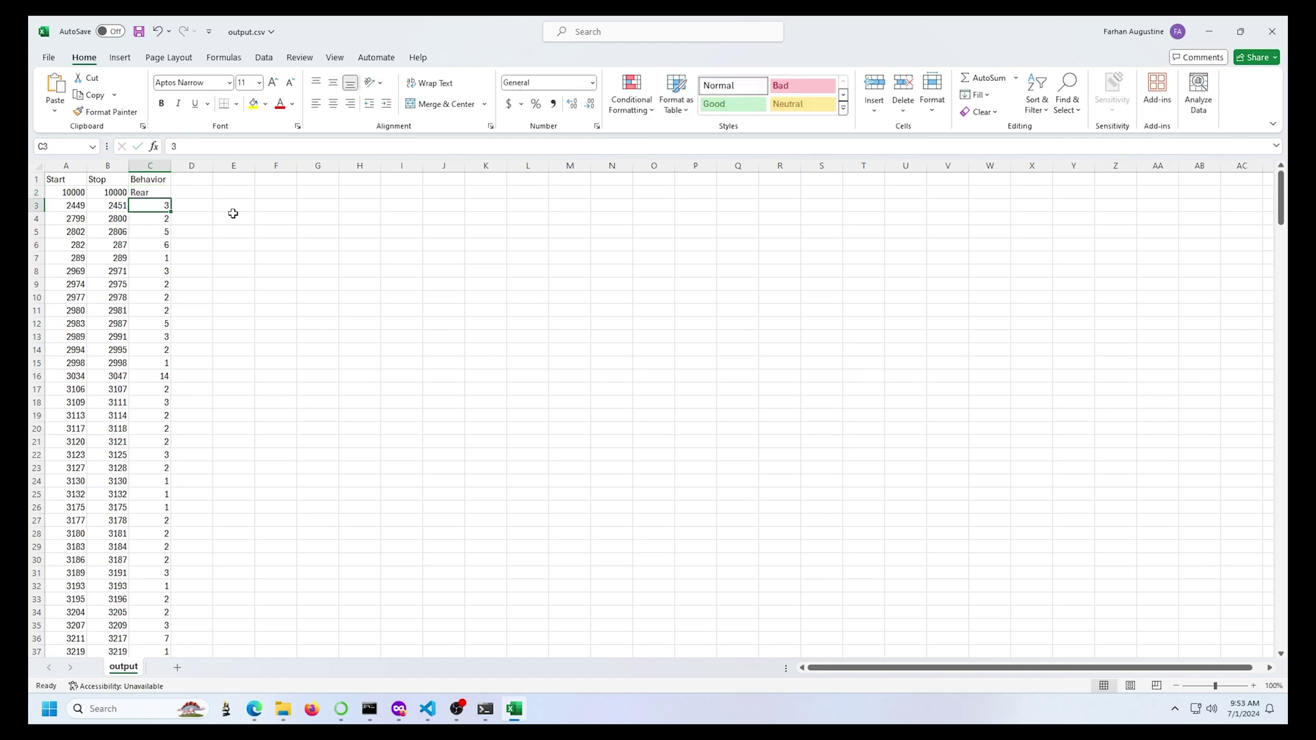
double_click(173, 196)
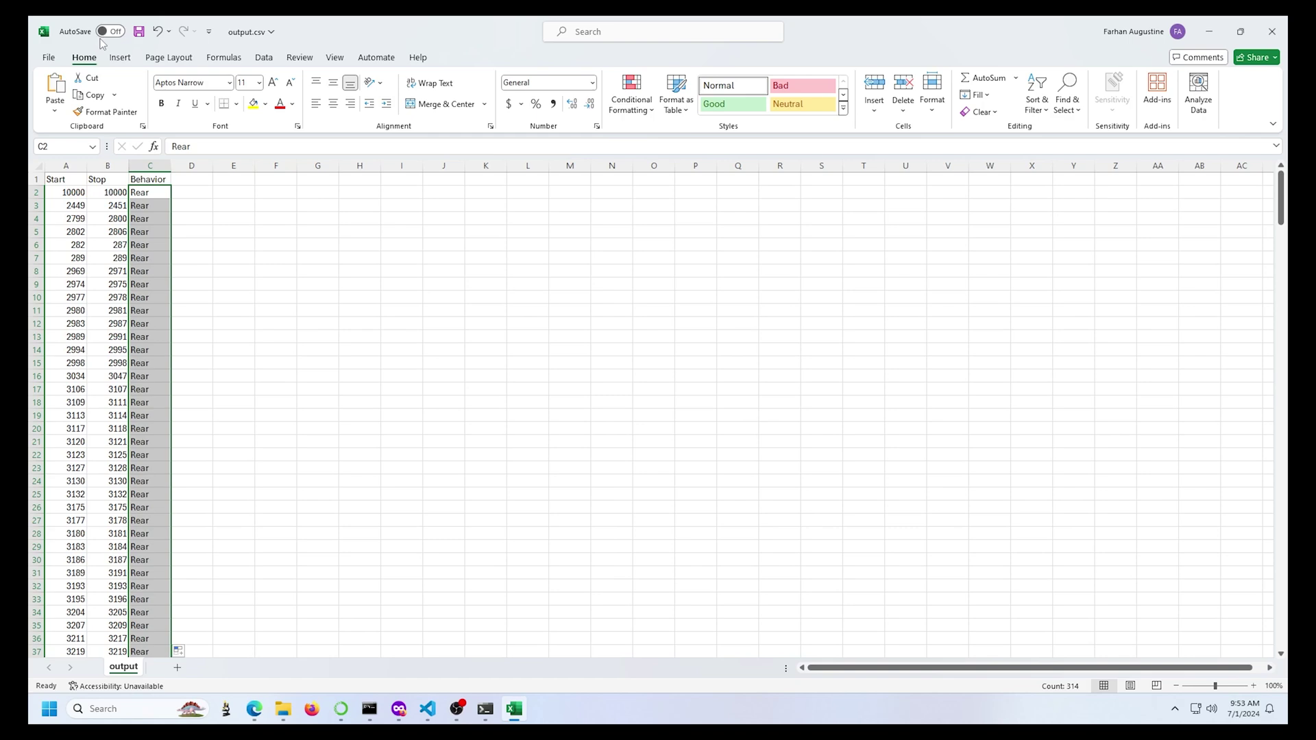
click(139, 31)
key(Down)
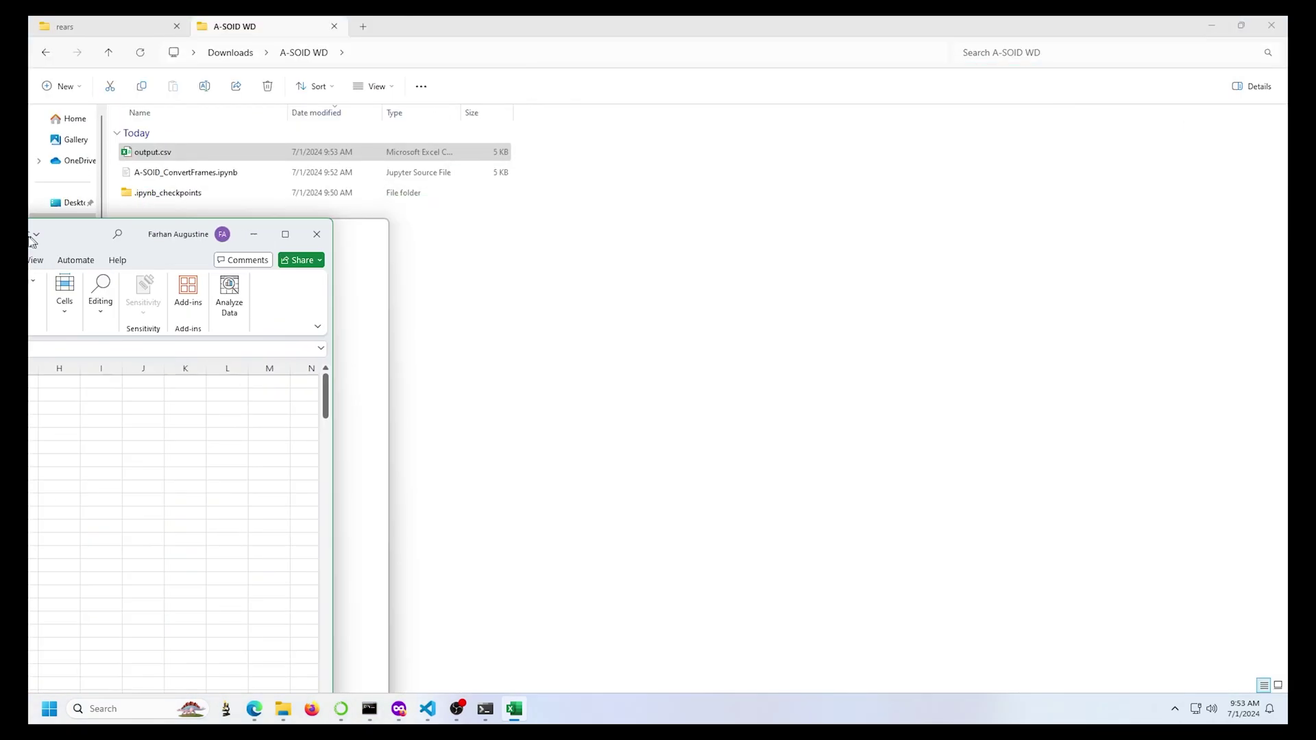
Snap Excel and the notebook side by side, check the Start/Behavior code, and run the conversion.
drag(933, 41, 31, 236)
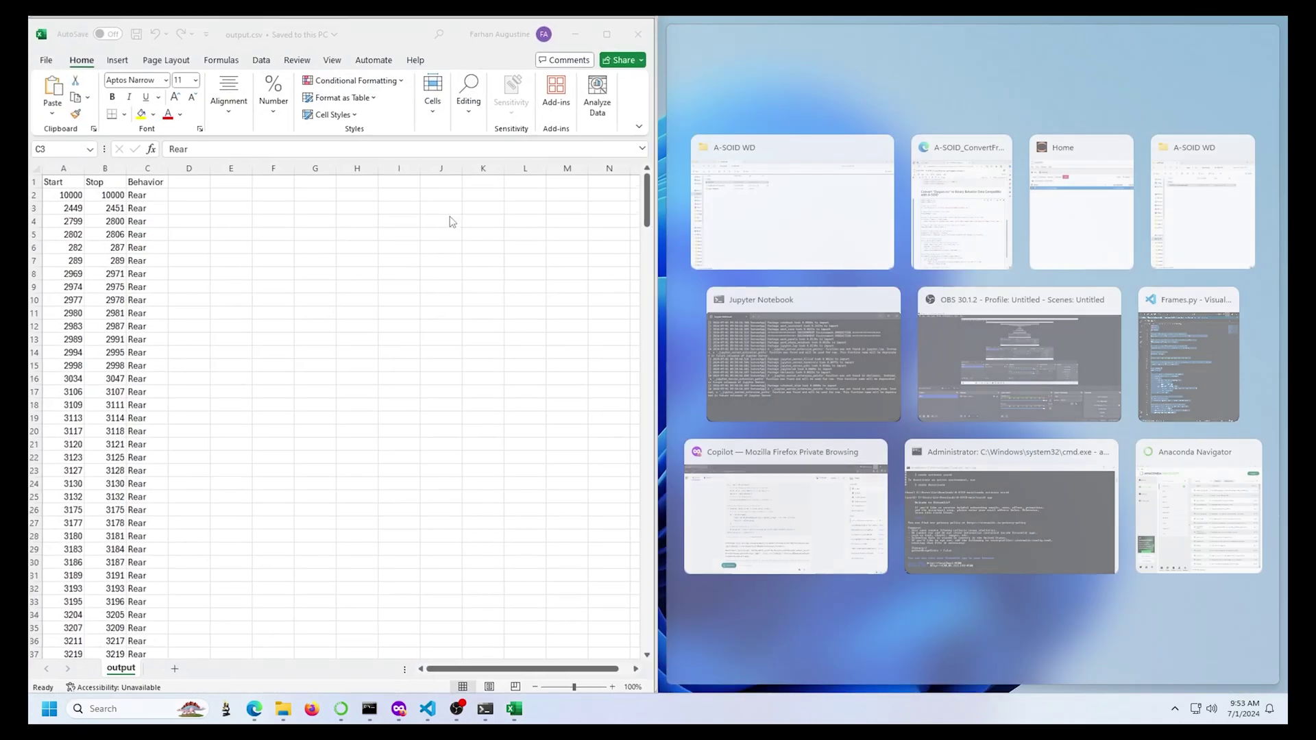
click(984, 217)
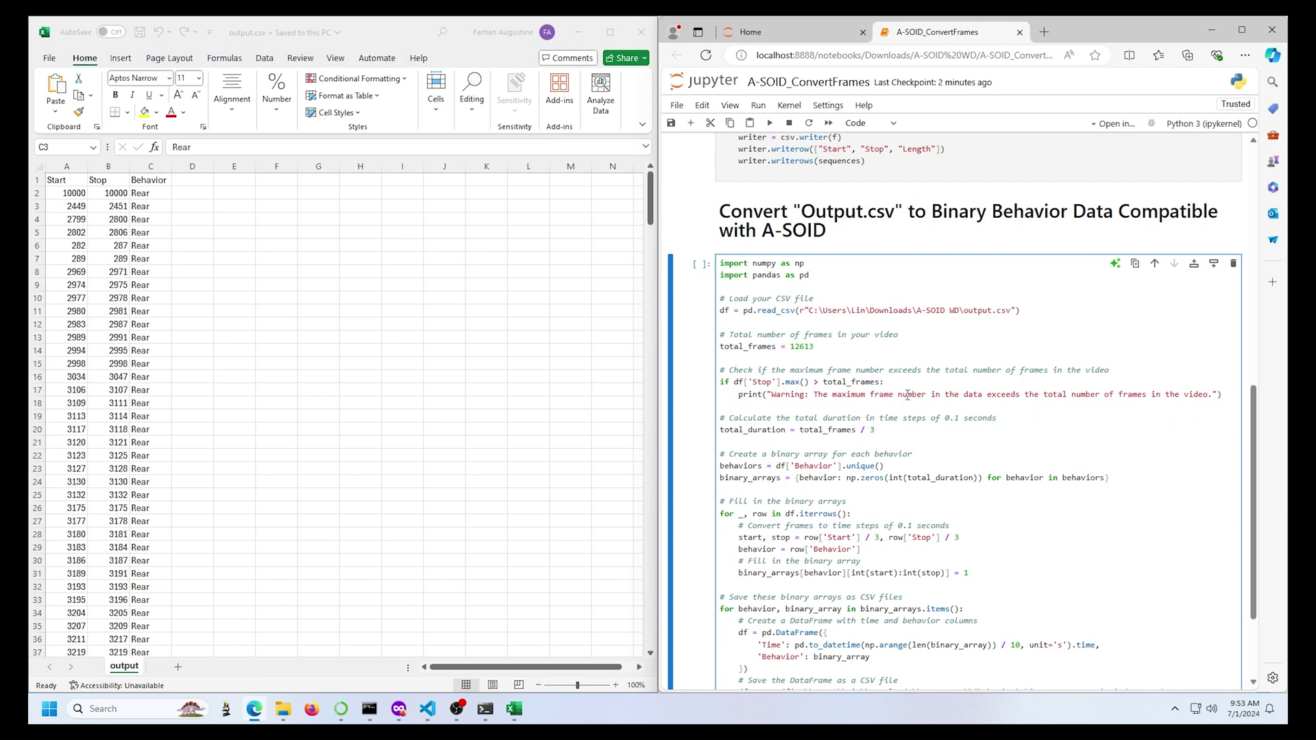
scroll(907, 394, down, 2)
double_click(839, 406)
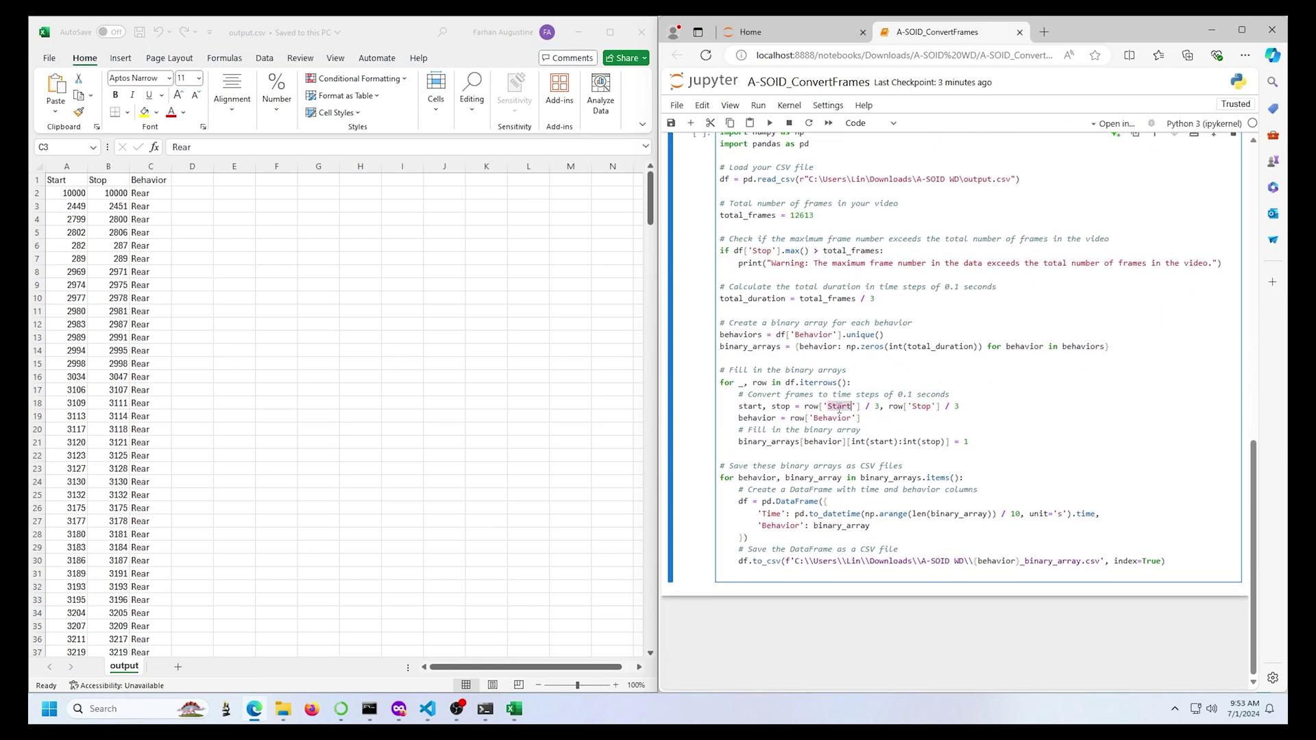
double_click(841, 418)
click(876, 408)
scroll(1036, 389, up, 2)
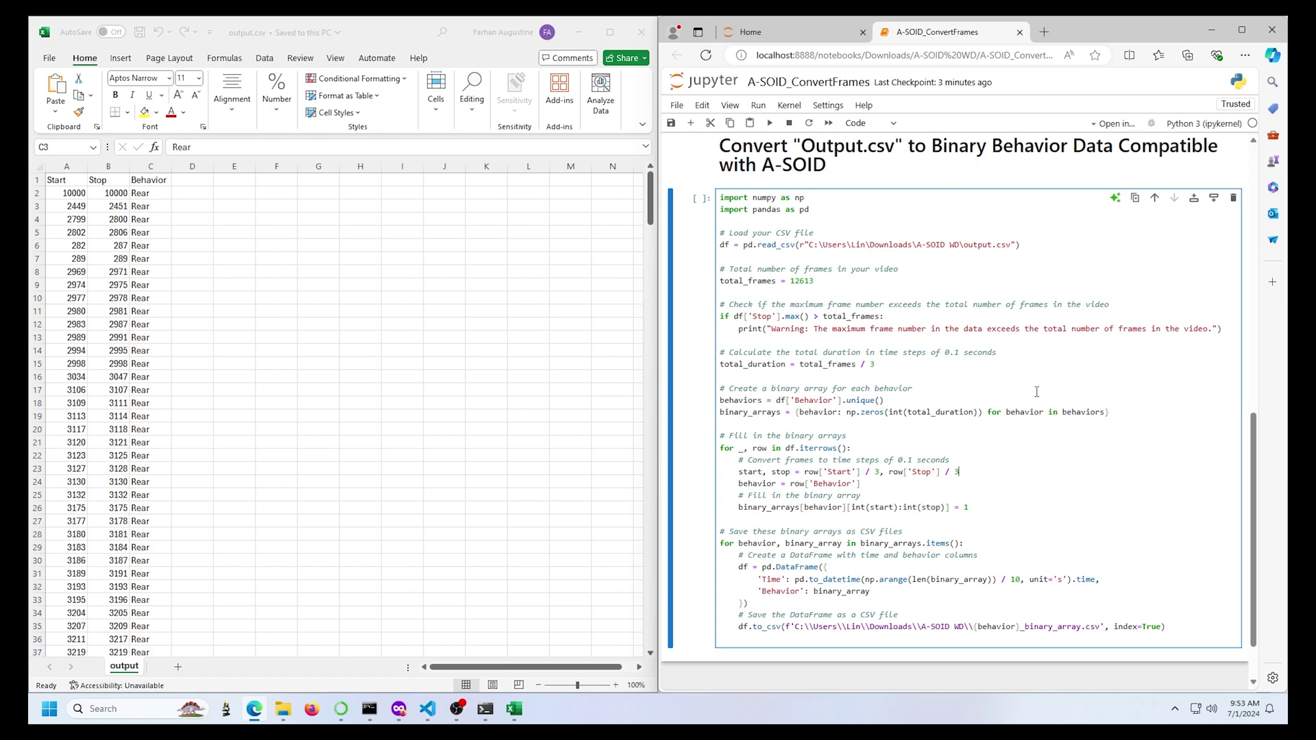
scroll(1024, 411, down, 2)
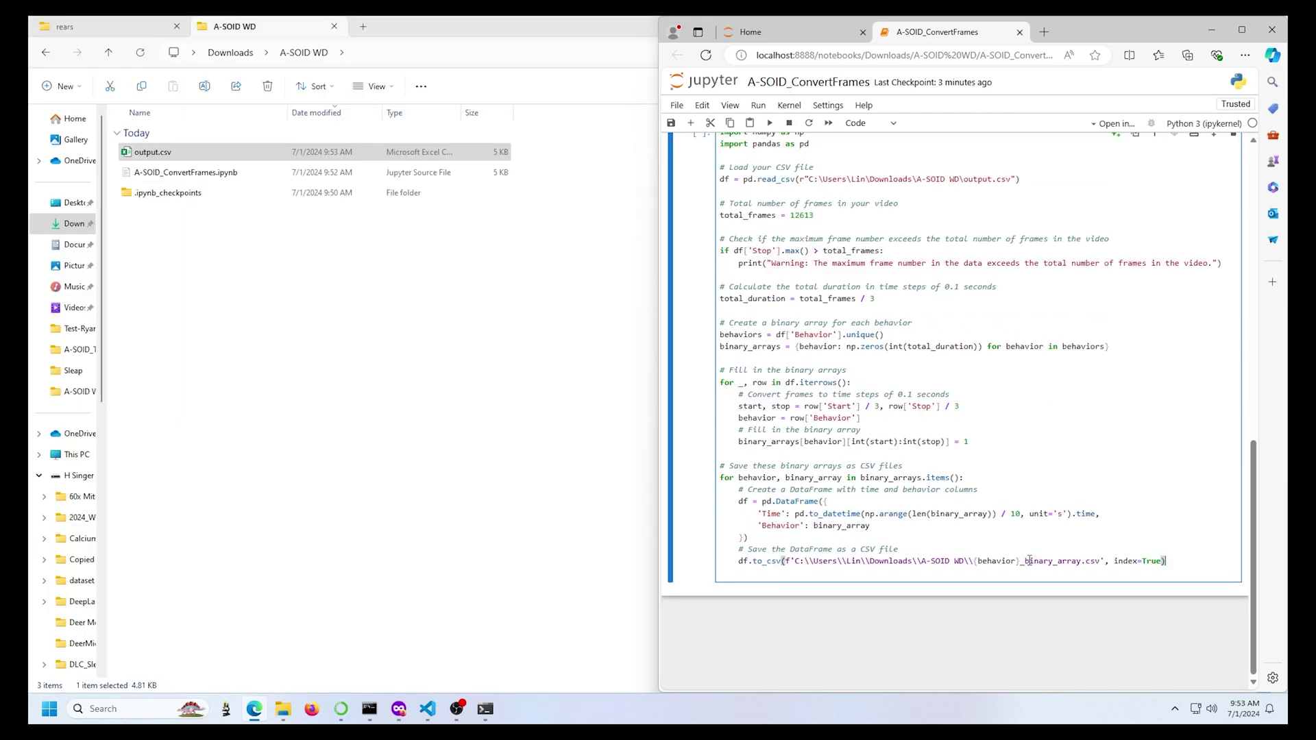
click(772, 123)
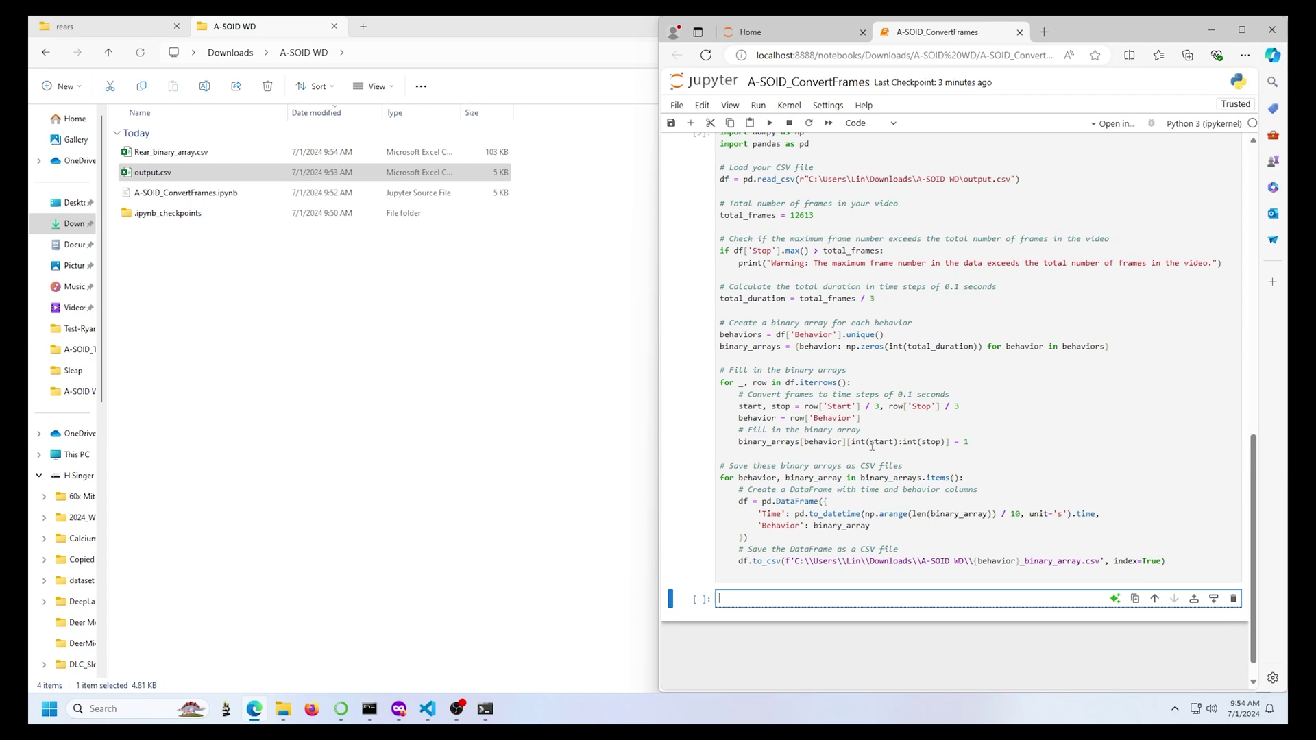
Open Rear_binary_array.csv full-screen, widen column A, and look over the time and Behavior values.
click(200, 152)
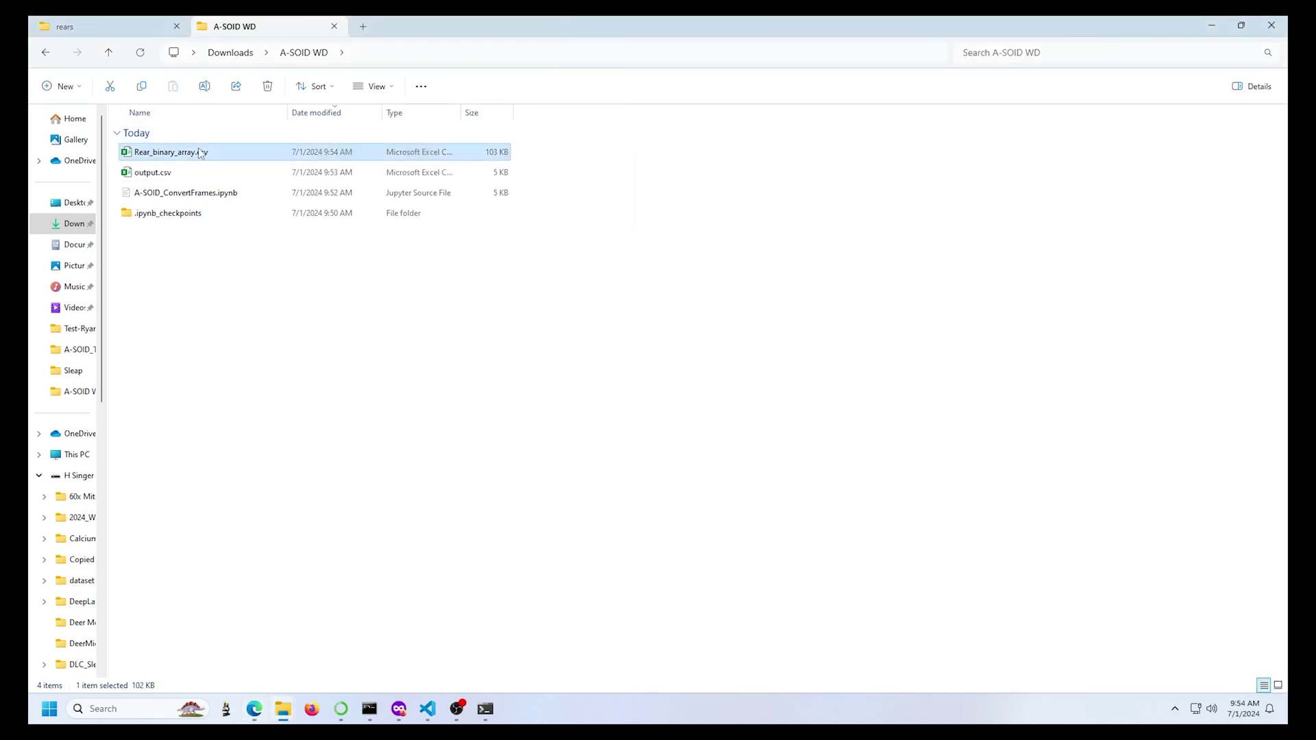
double_click(164, 158)
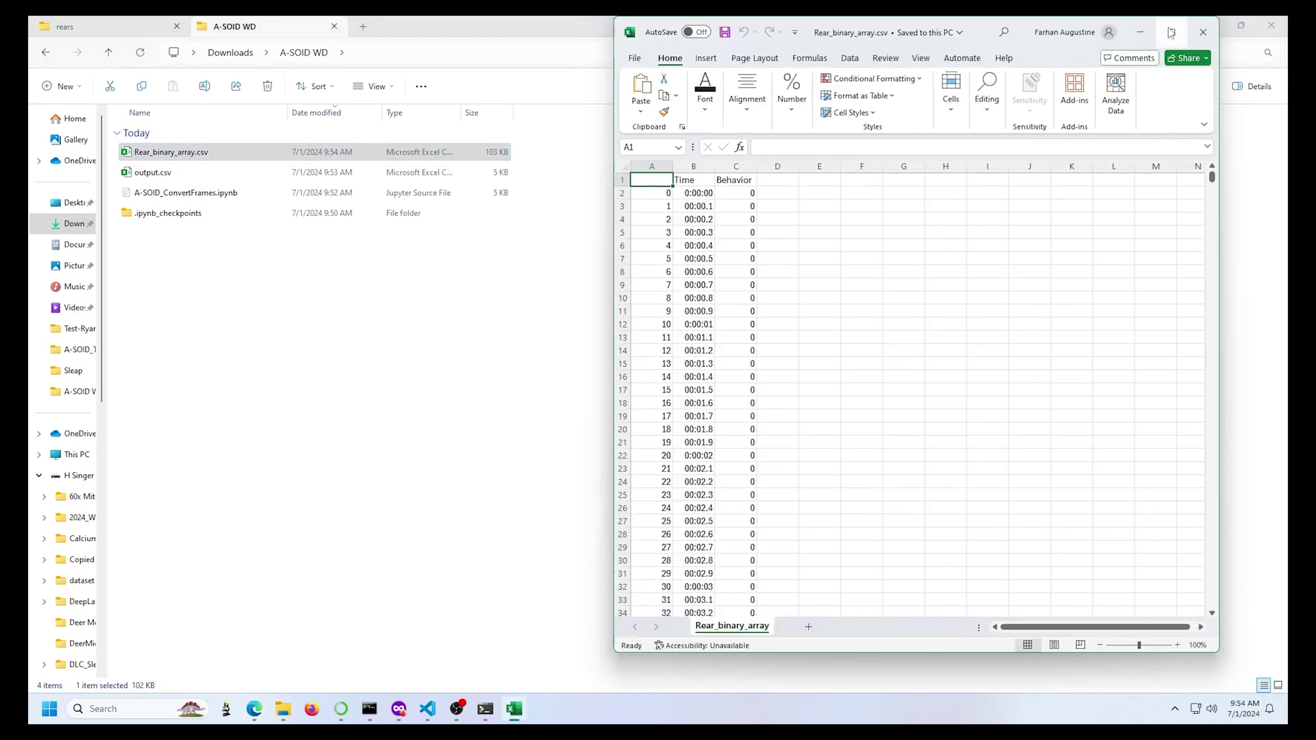
click(1141, 34)
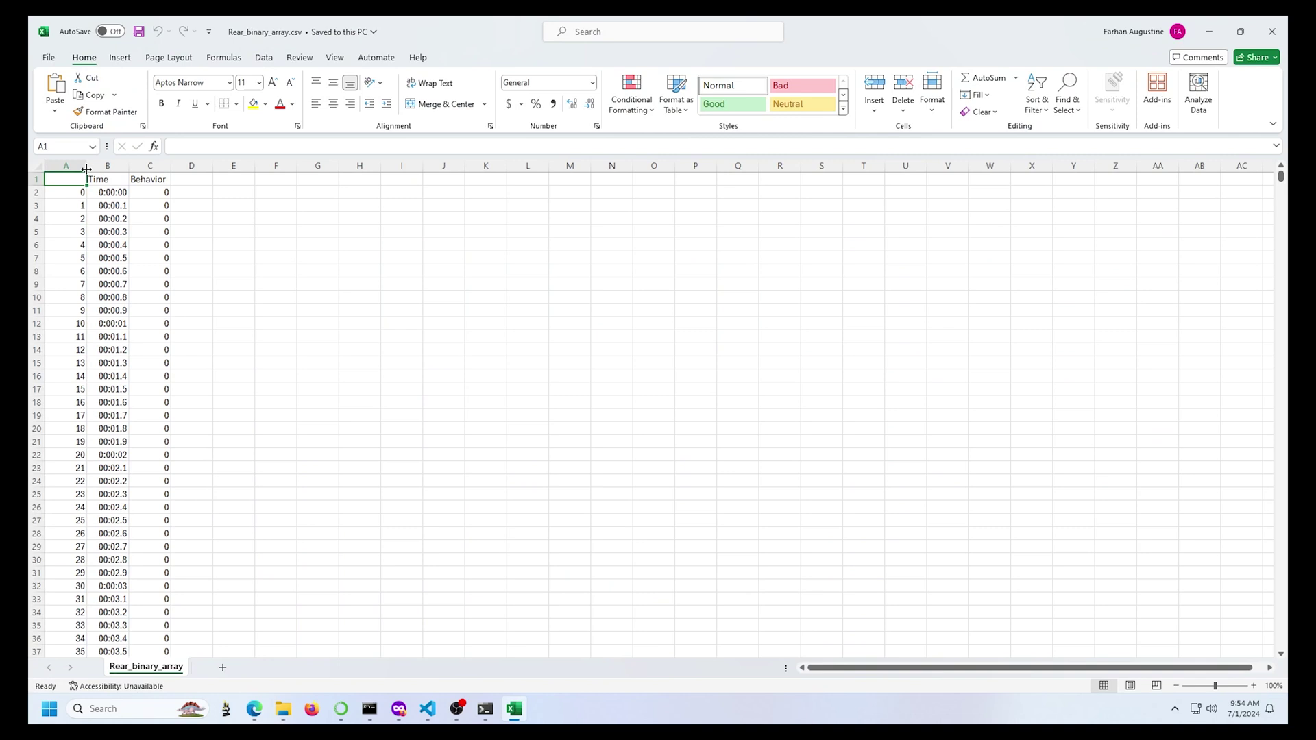
mouse_move(87, 169)
mouse_down()
mouse_move(101, 169)
mouse_move(58, 412)
mouse_up()
drag(120, 180, 127, 413)
drag(171, 180, 165, 403)
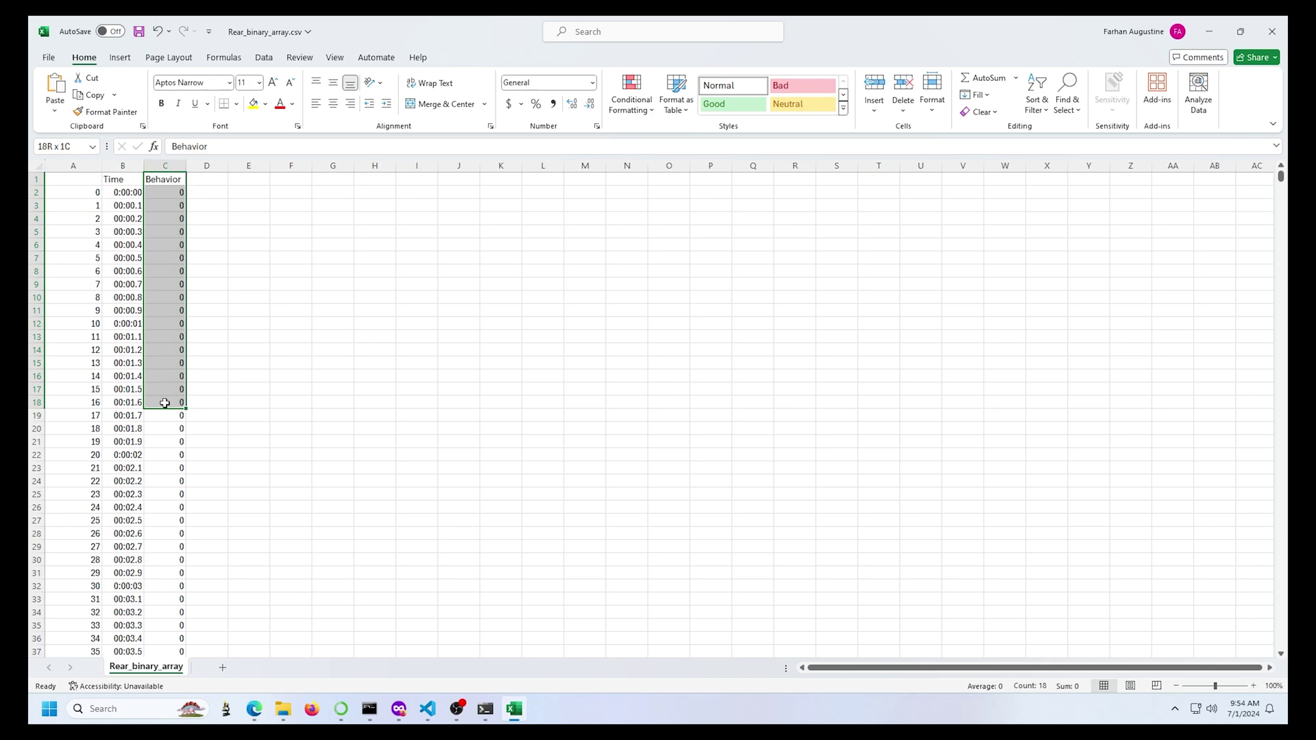
Change the B1 header from 'Time' to lowercase 'time'.
click(116, 178)
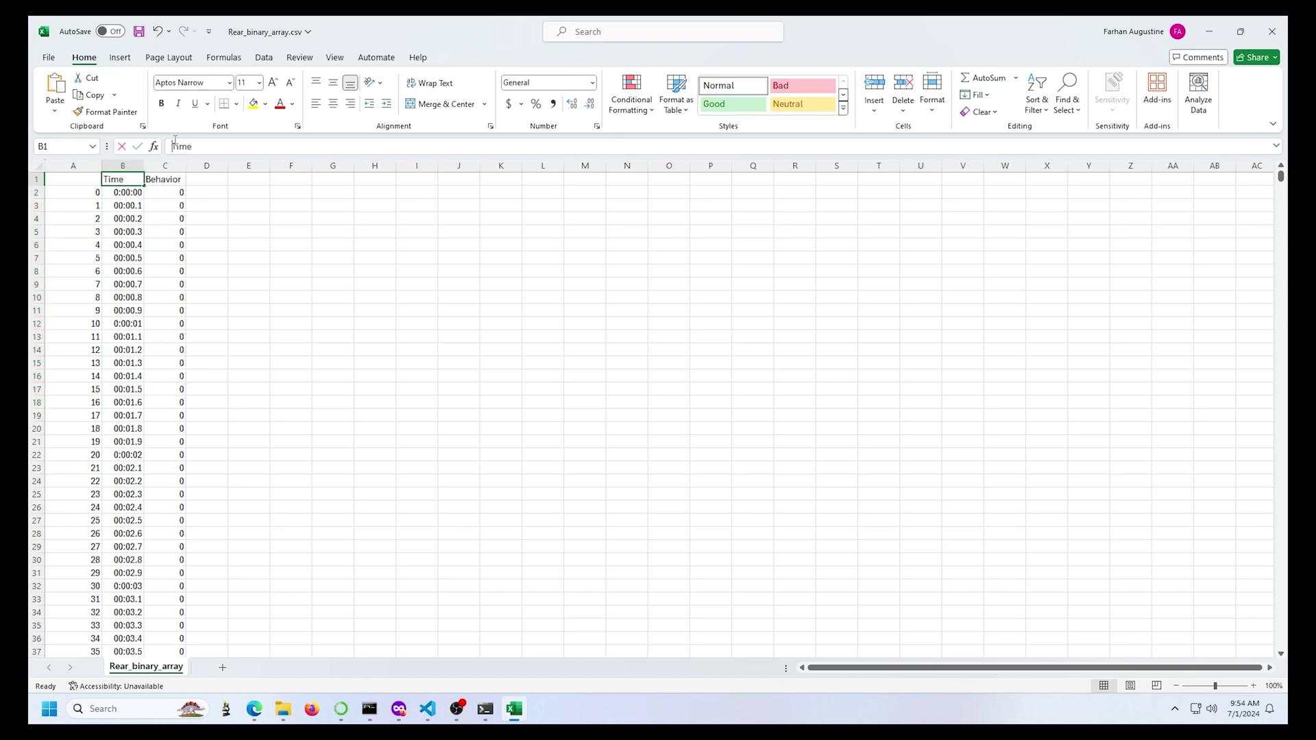
click(173, 146)
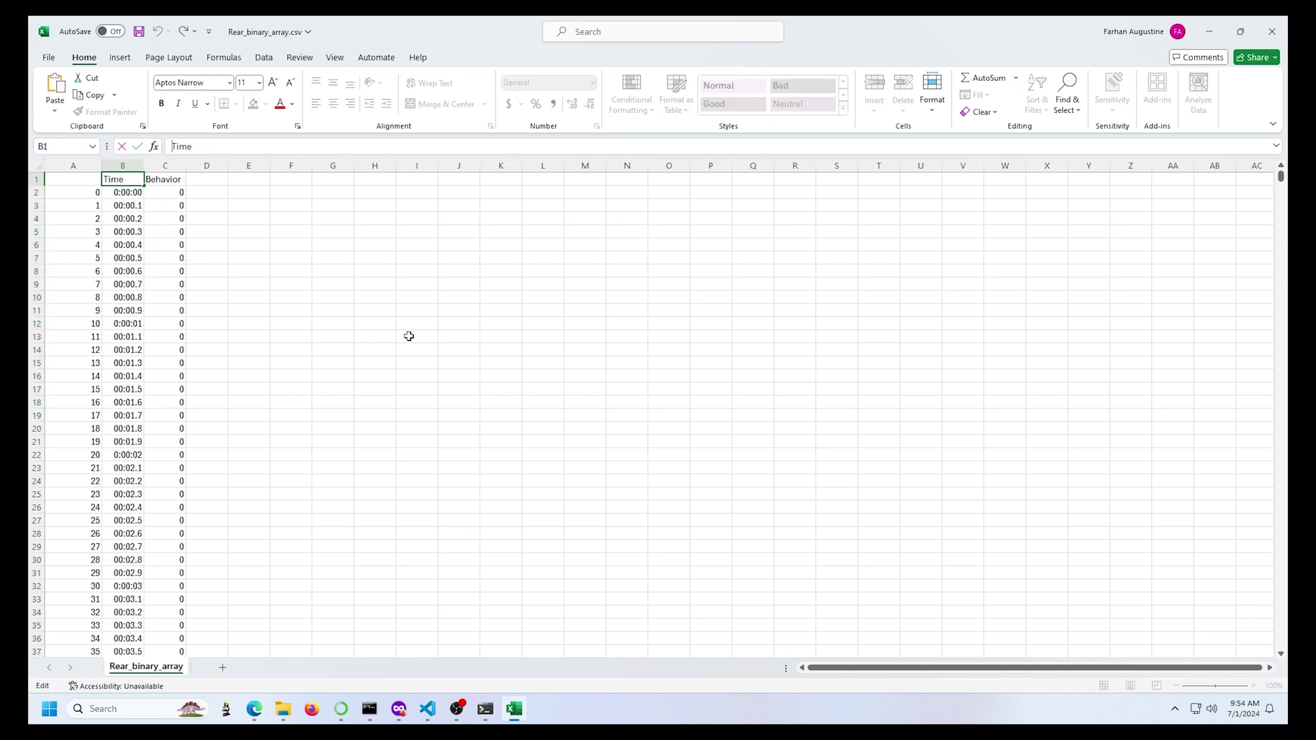
key(Delete)
text(t)
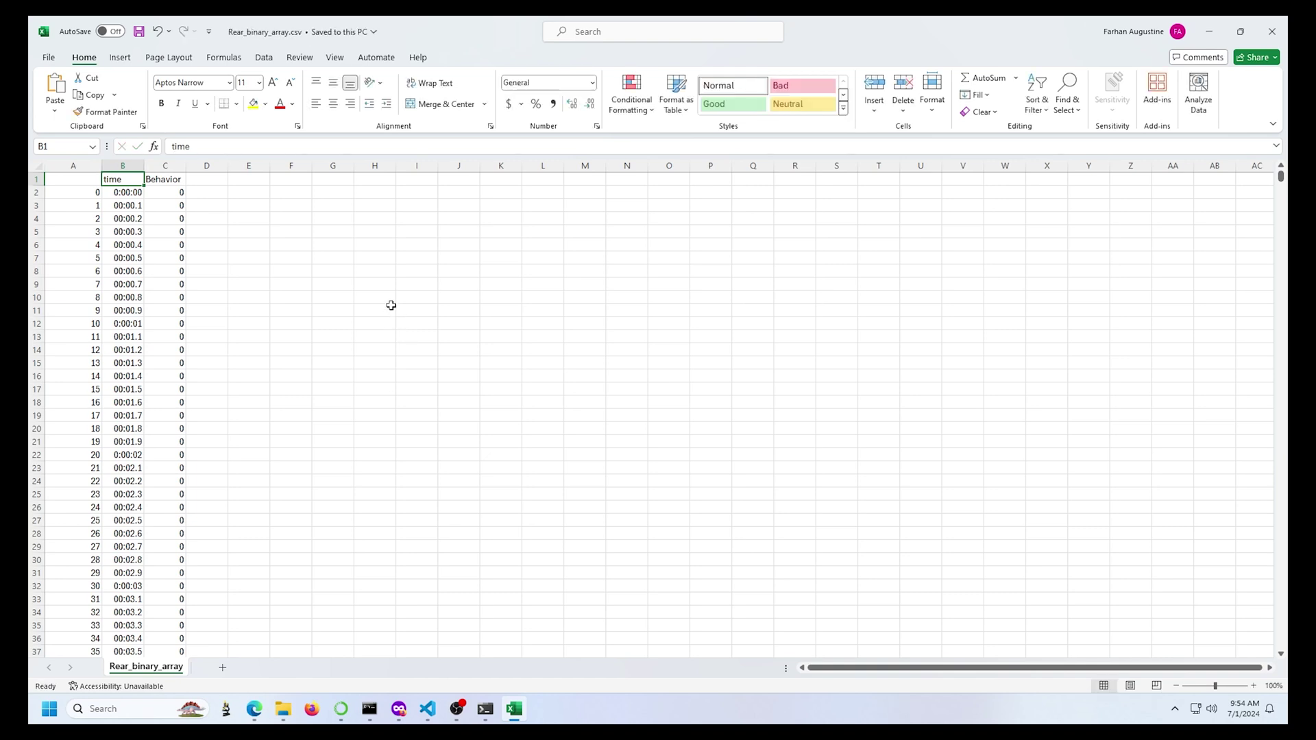
key(Down)
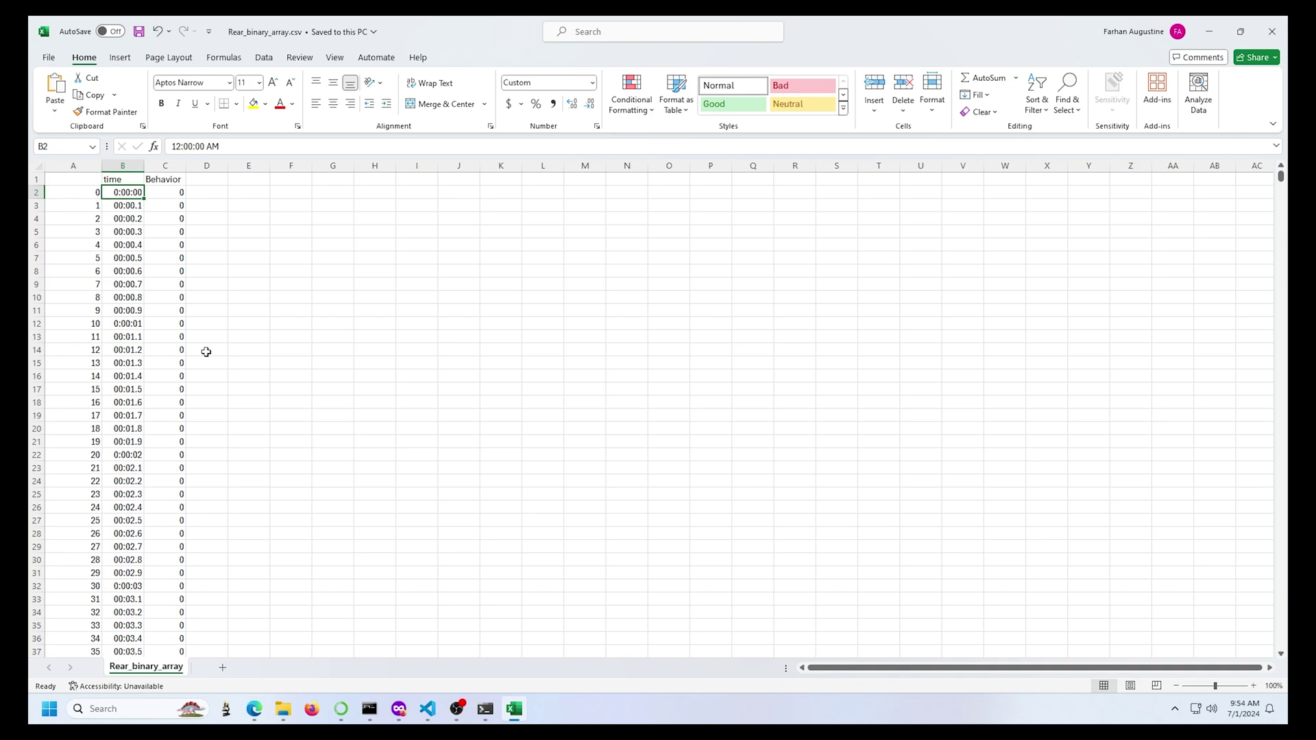
scroll(203, 357, down, 6)
scroll(203, 350, down, 7)
Search the Behavior column for 1s, locating rear frame 94 and frames 113–115.
click(177, 168)
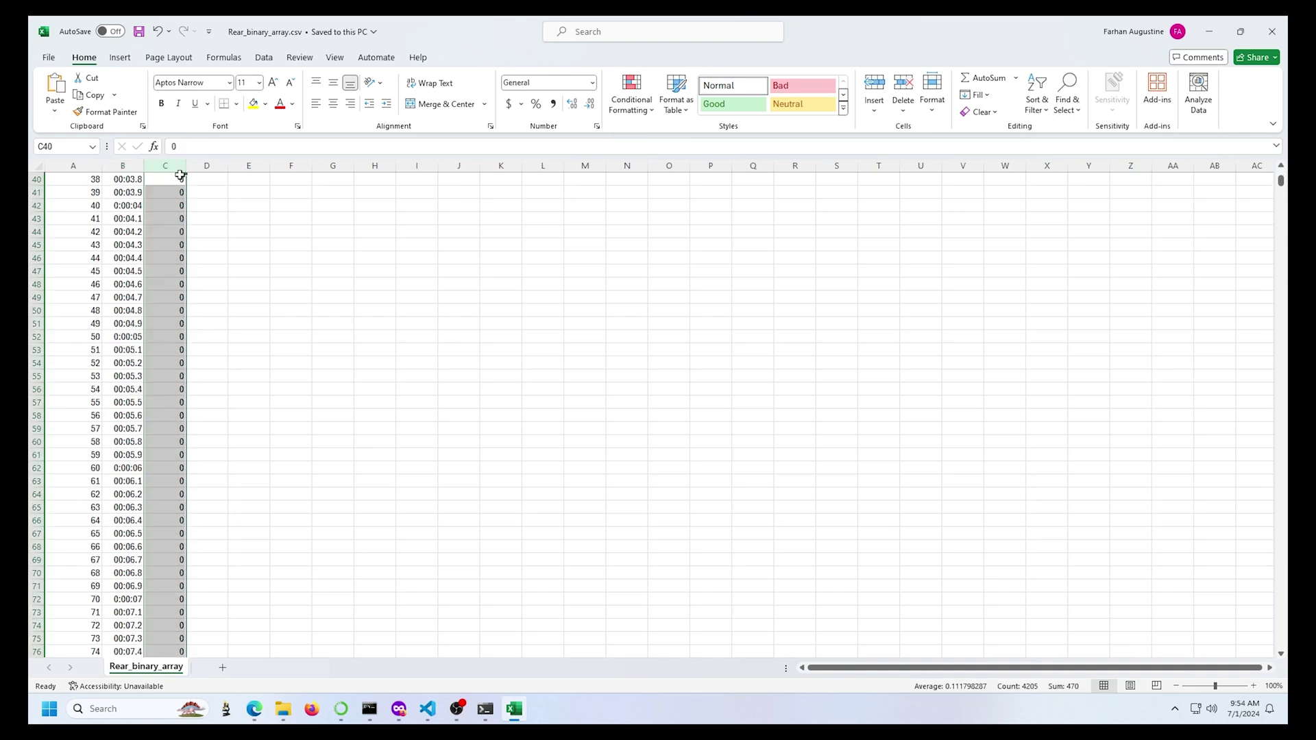
key(ctrl+f)
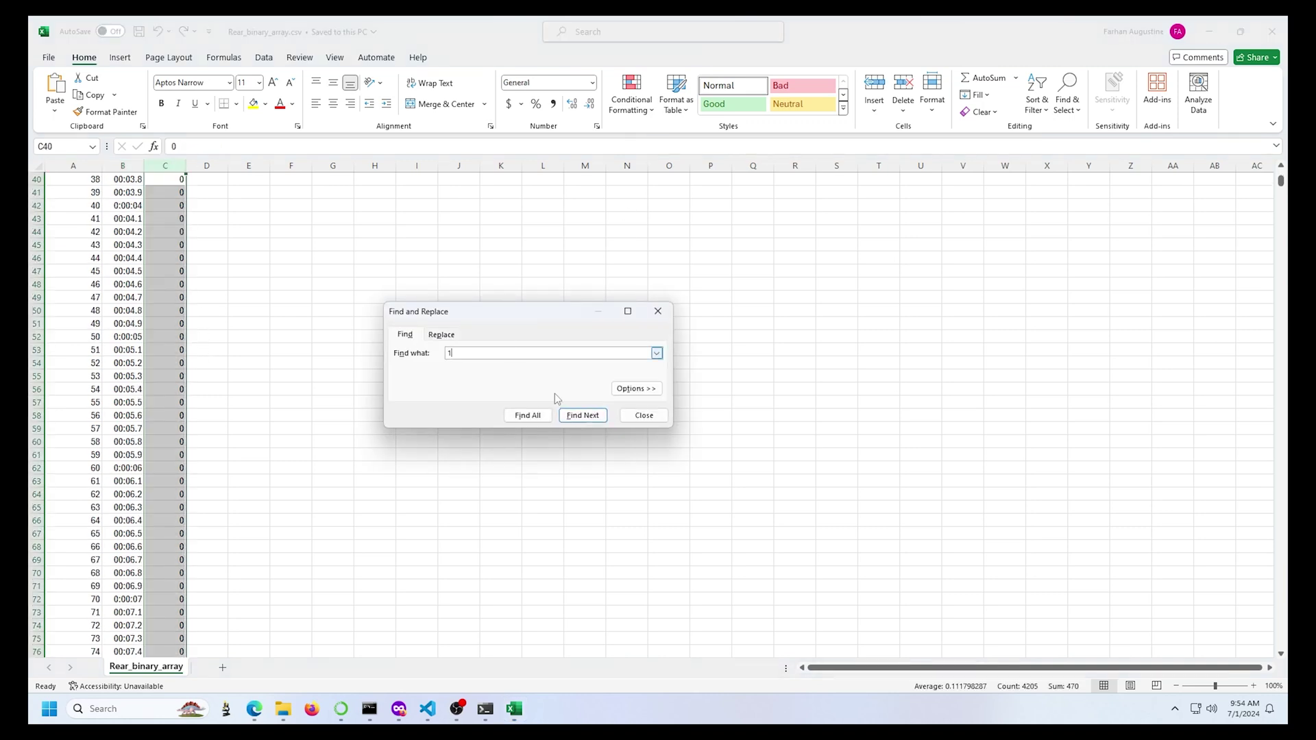
click(583, 415)
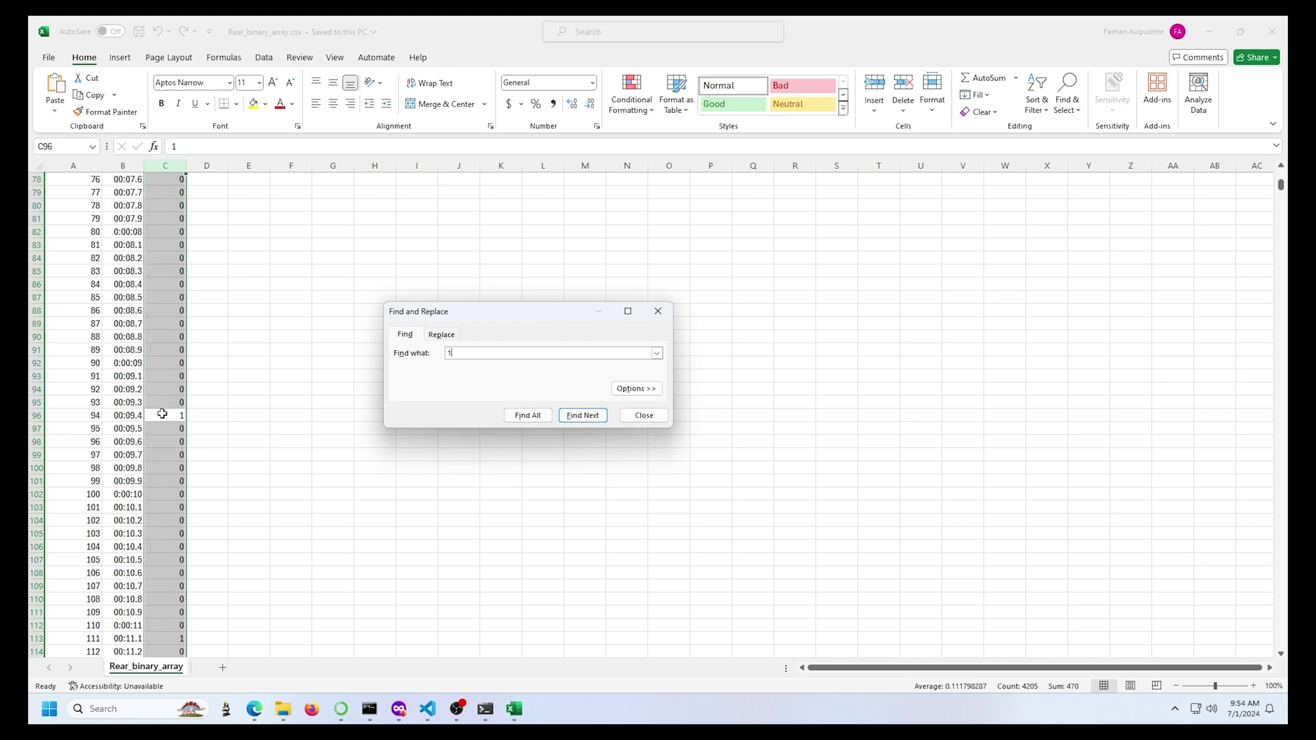
drag(92, 416, 173, 417)
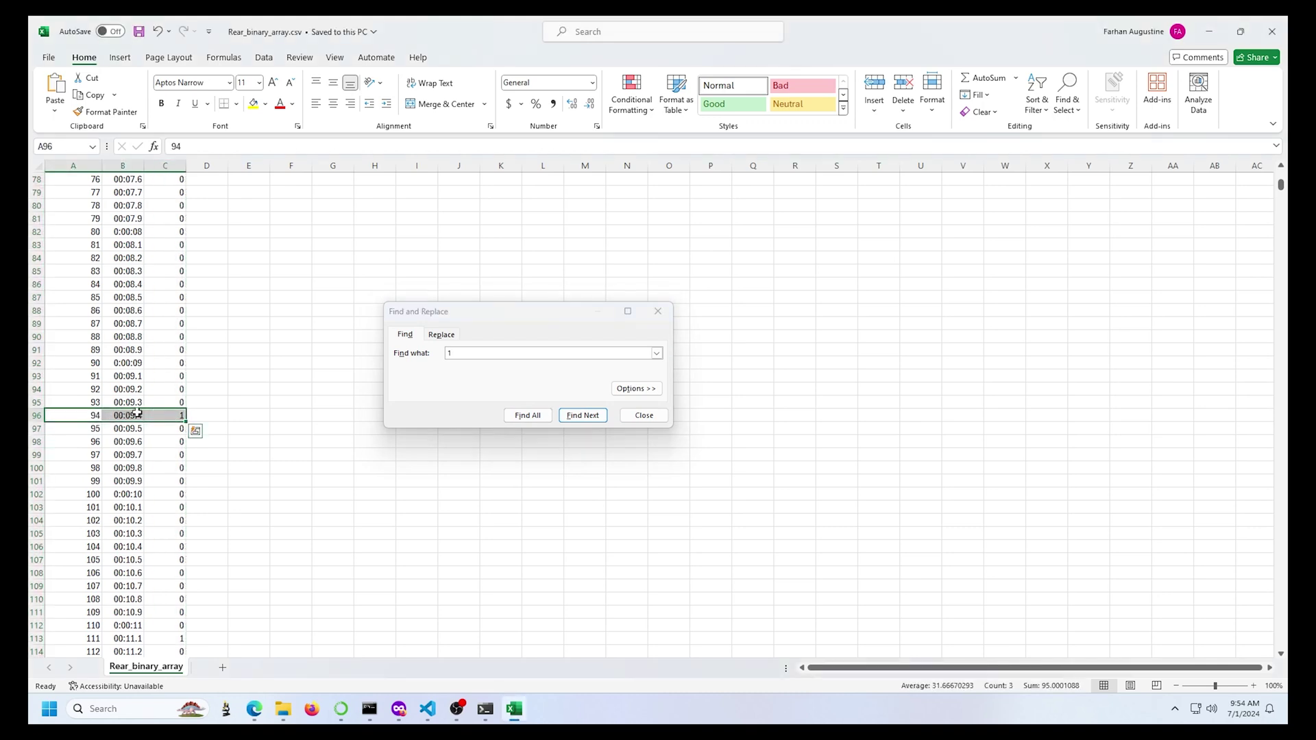
scroll(173, 415, down, 3)
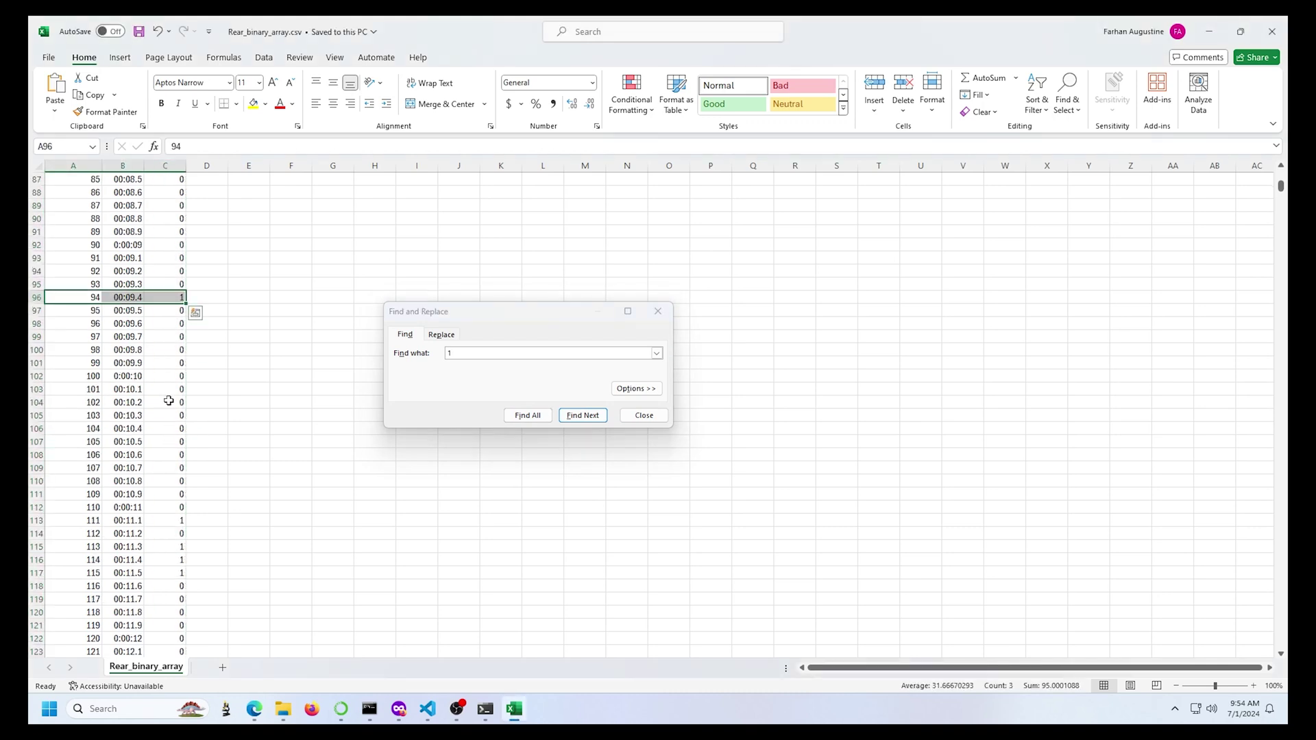
drag(179, 521, 64, 521)
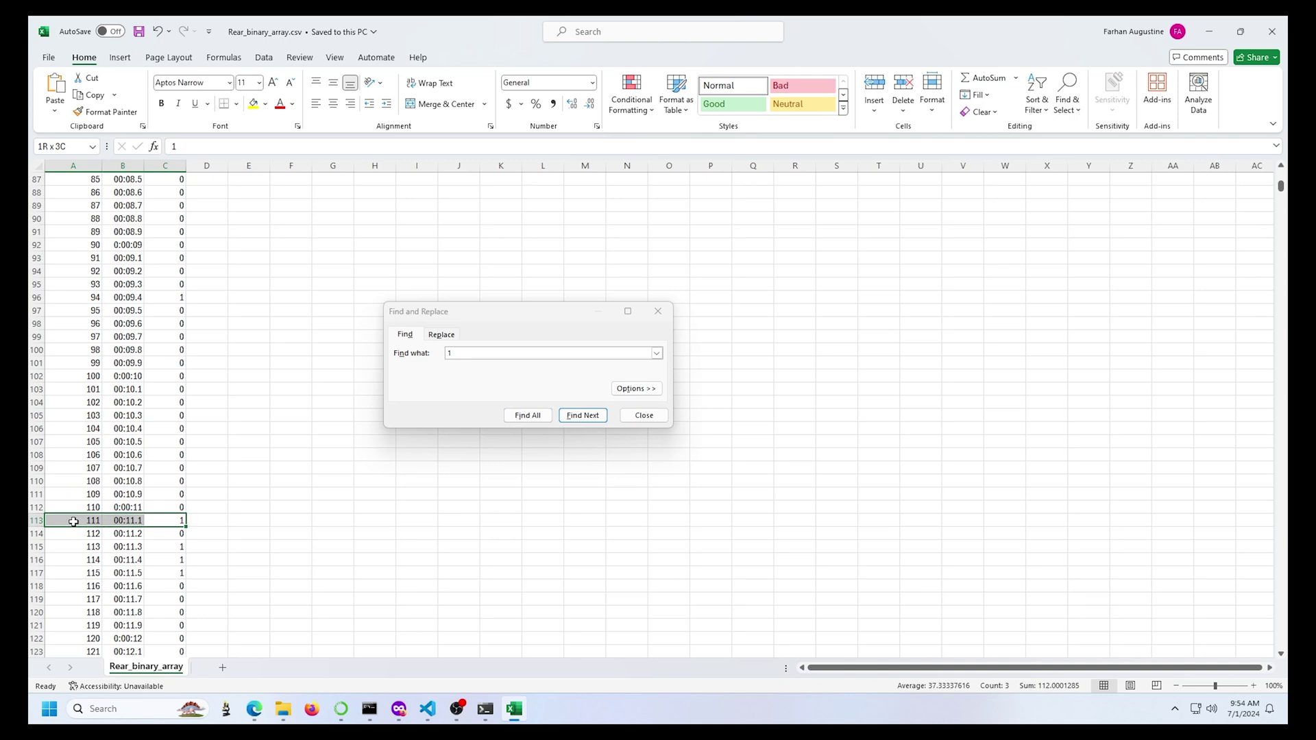
scroll(191, 484, down, 4)
drag(175, 389, 85, 417)
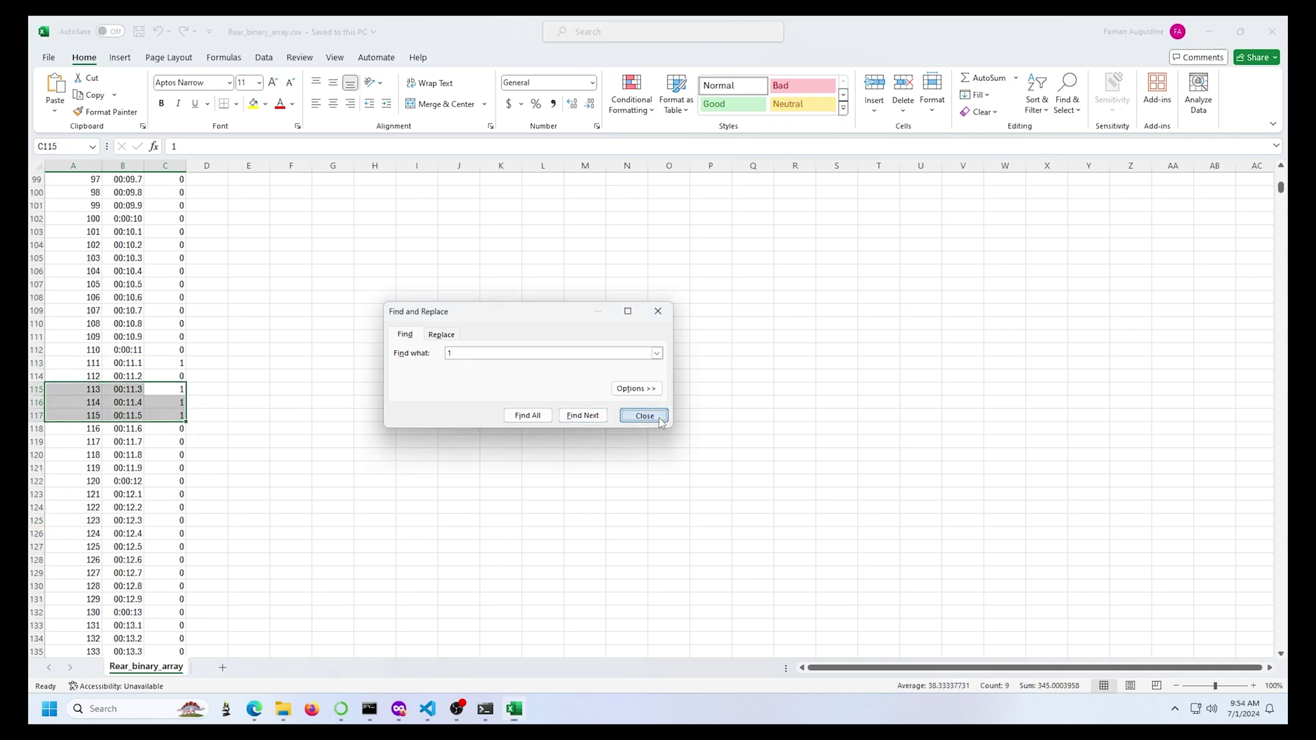
Close Find and Replace, the spreadsheet, and the rears tab.
click(644, 414)
click(206, 389)
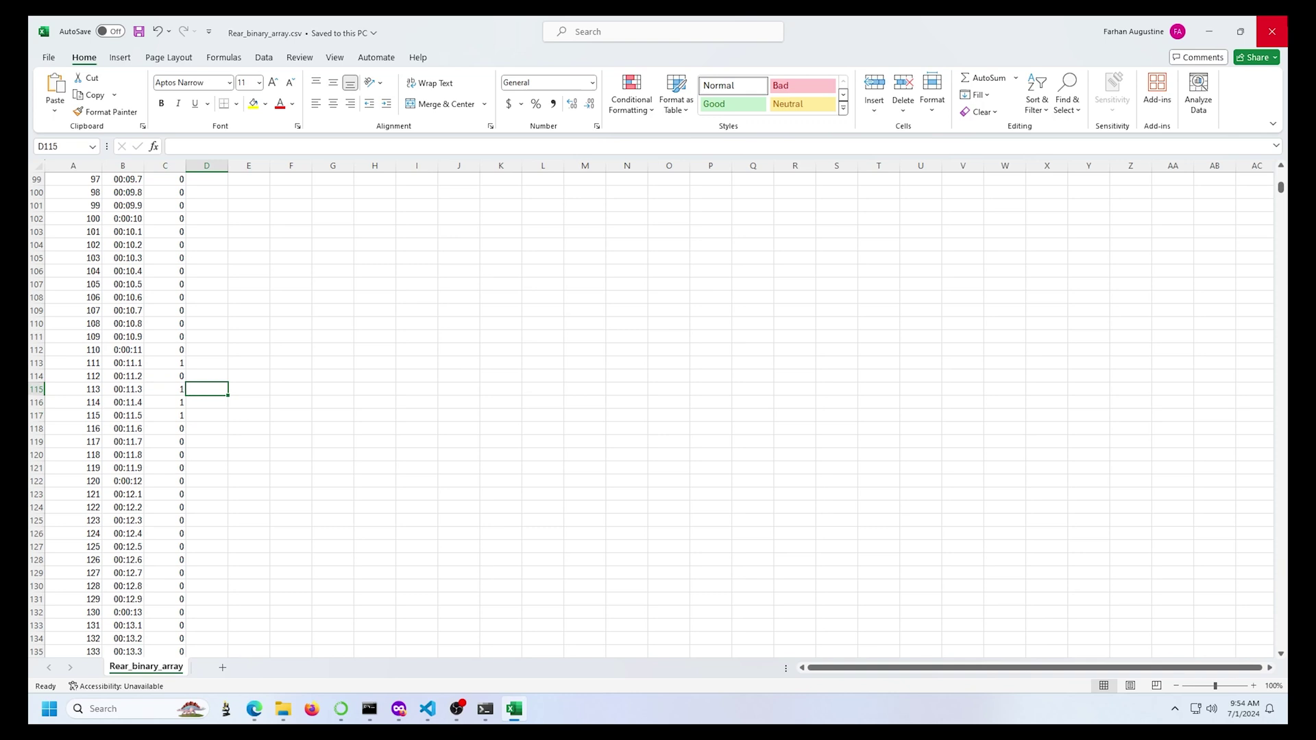
click(1273, 31)
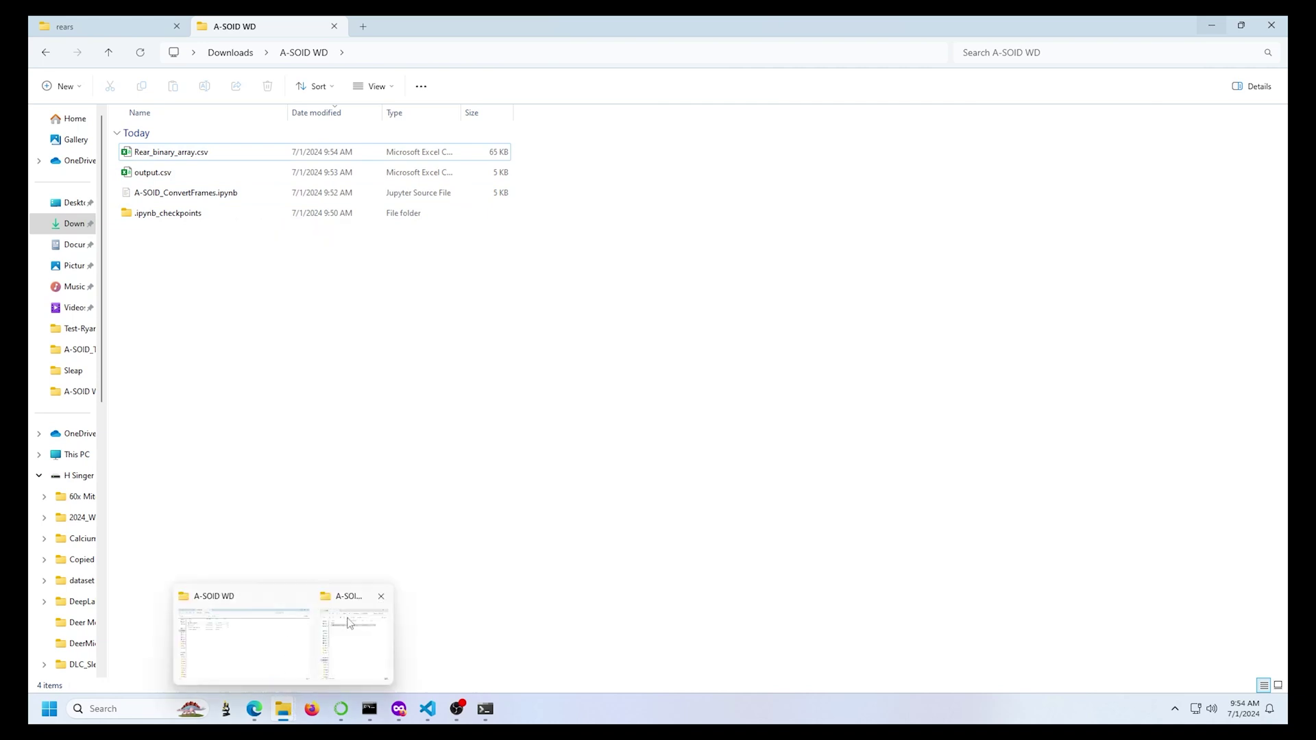
click(176, 26)
Browse A-SOID_Test's project and plot-poses folders, then Behavior Analysis Models > OpenField White Mouse Model.
click(213, 27)
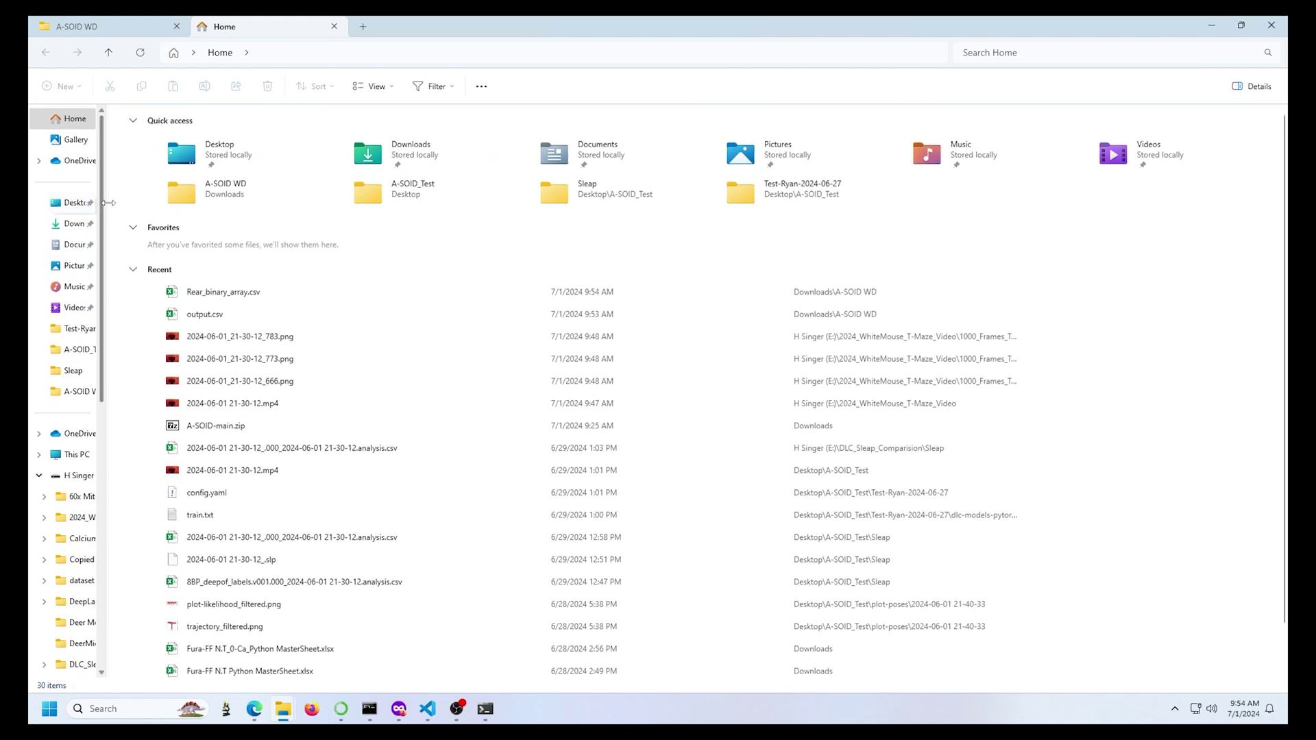
click(75, 202)
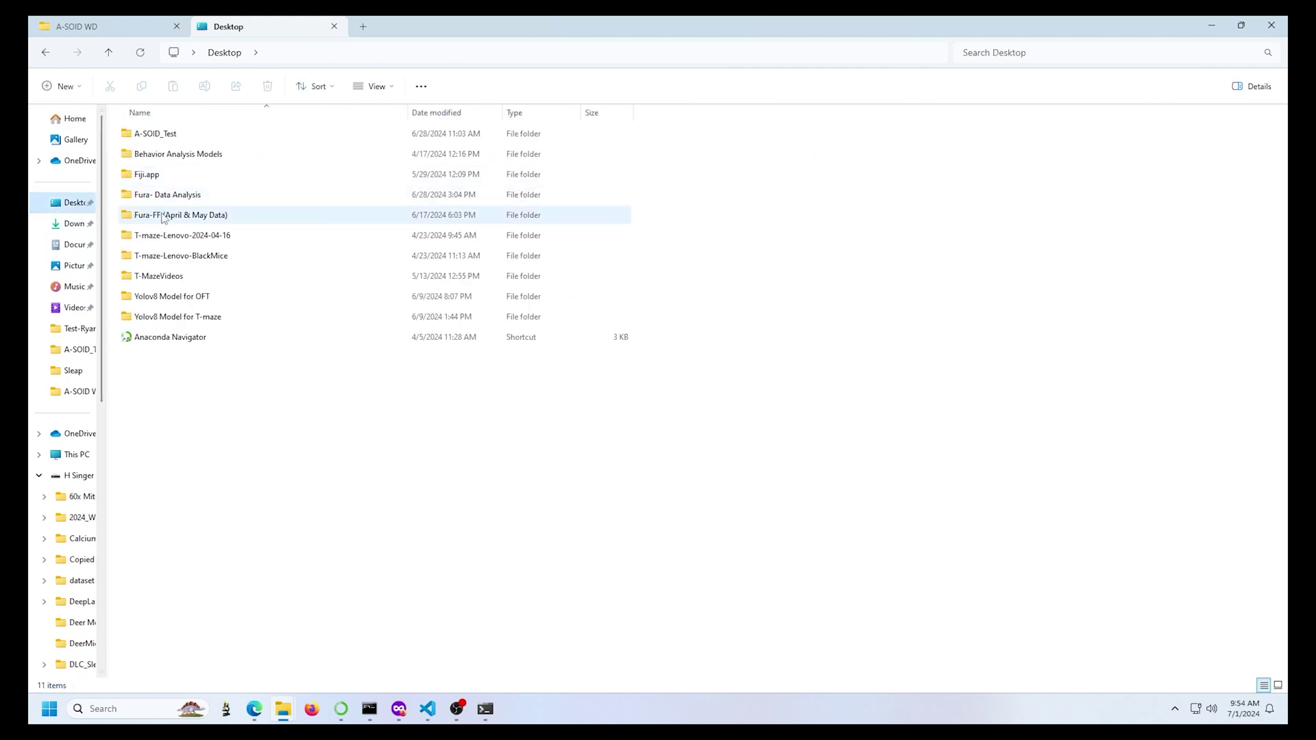
double_click(164, 134)
double_click(206, 175)
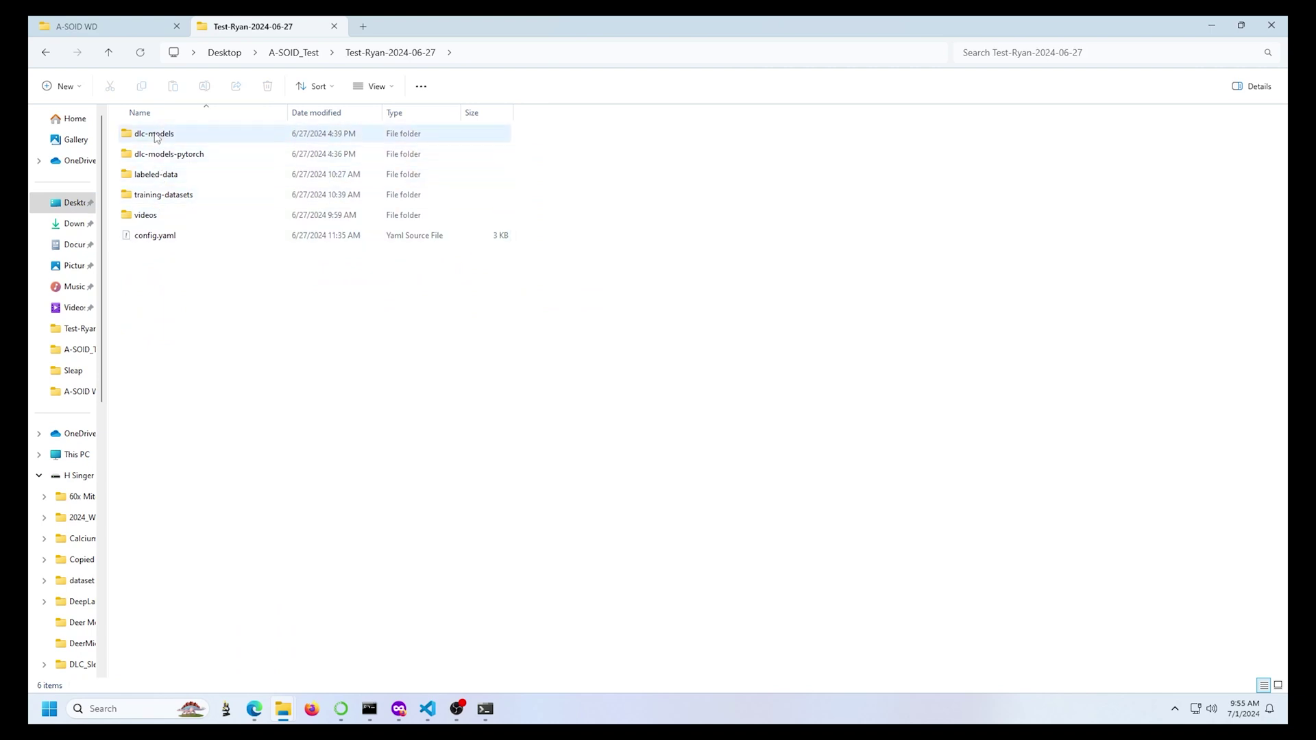
click(109, 54)
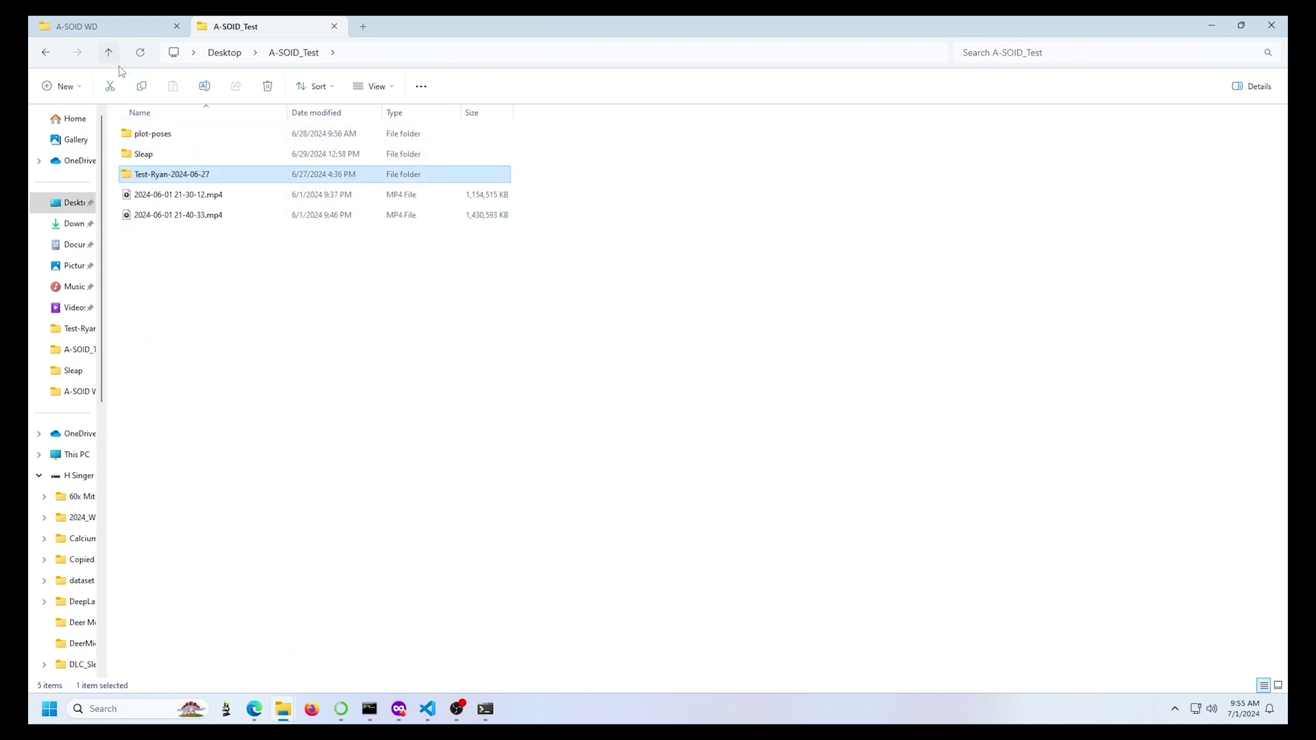
double_click(180, 139)
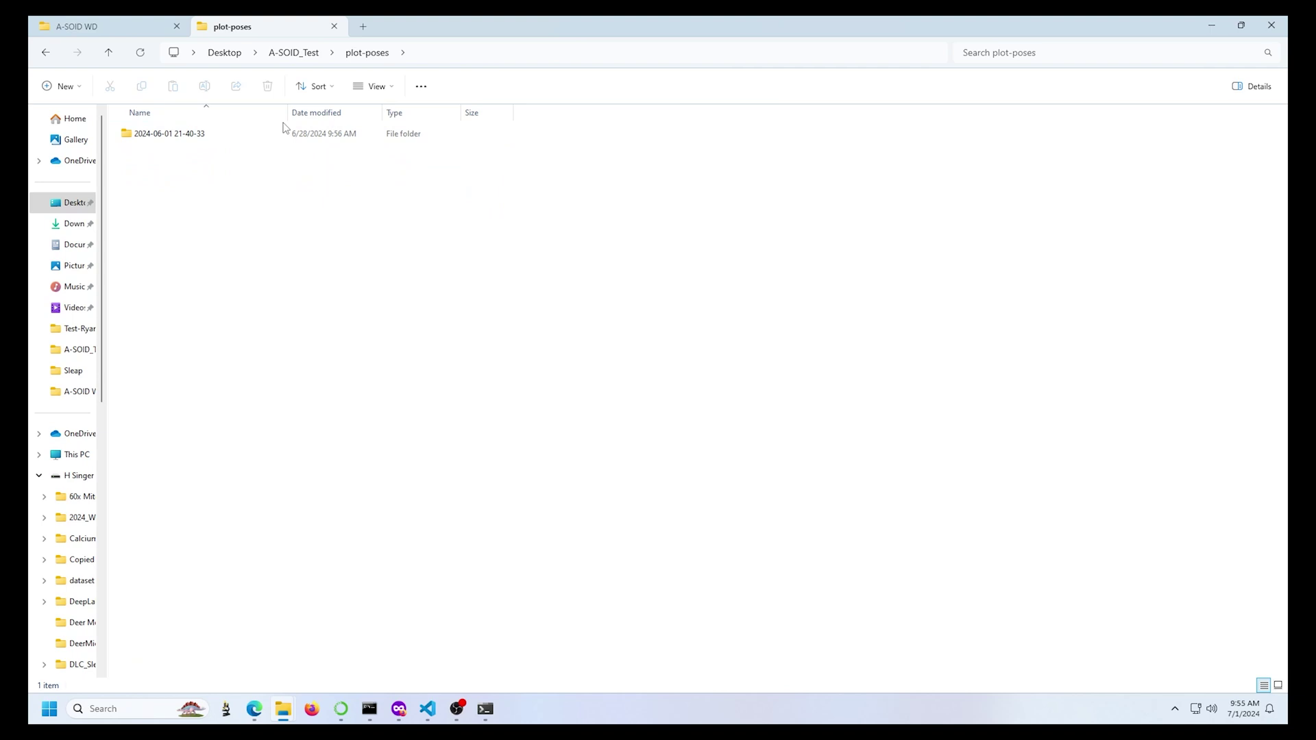
double_click(213, 138)
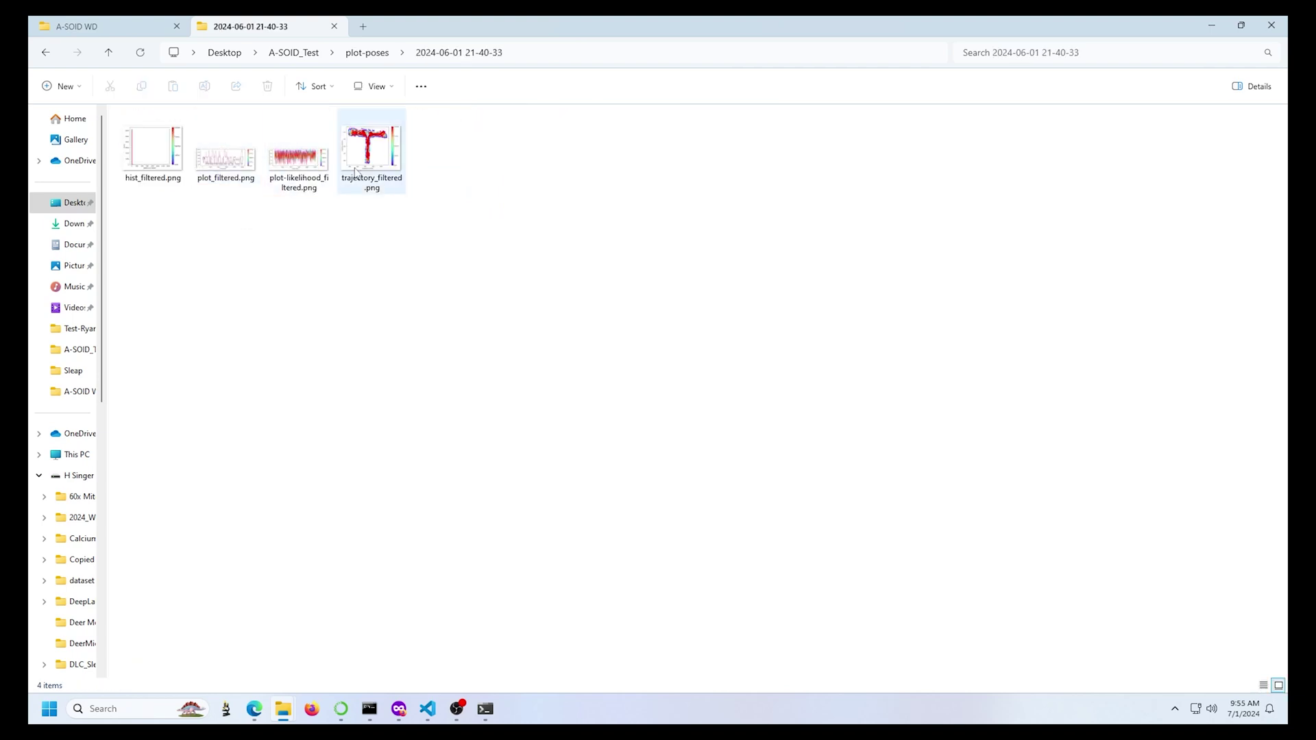
click(109, 55)
click(109, 54)
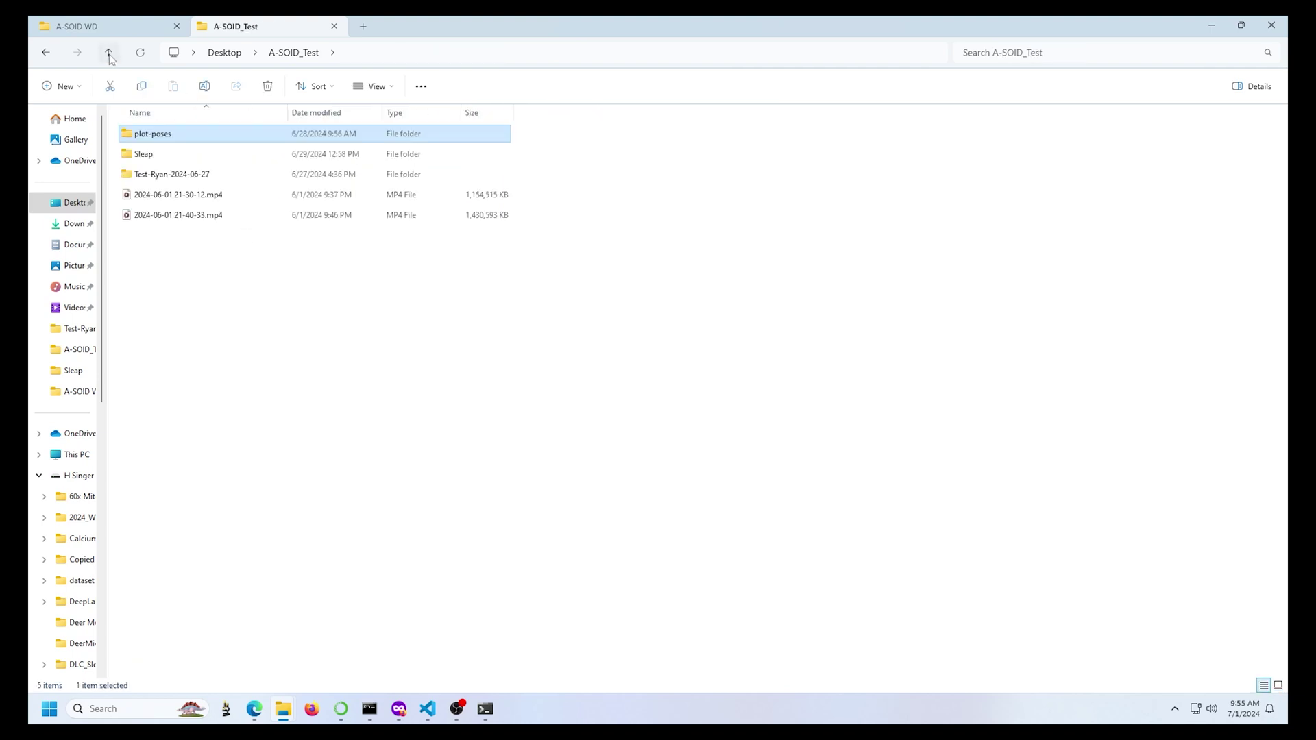
click(109, 54)
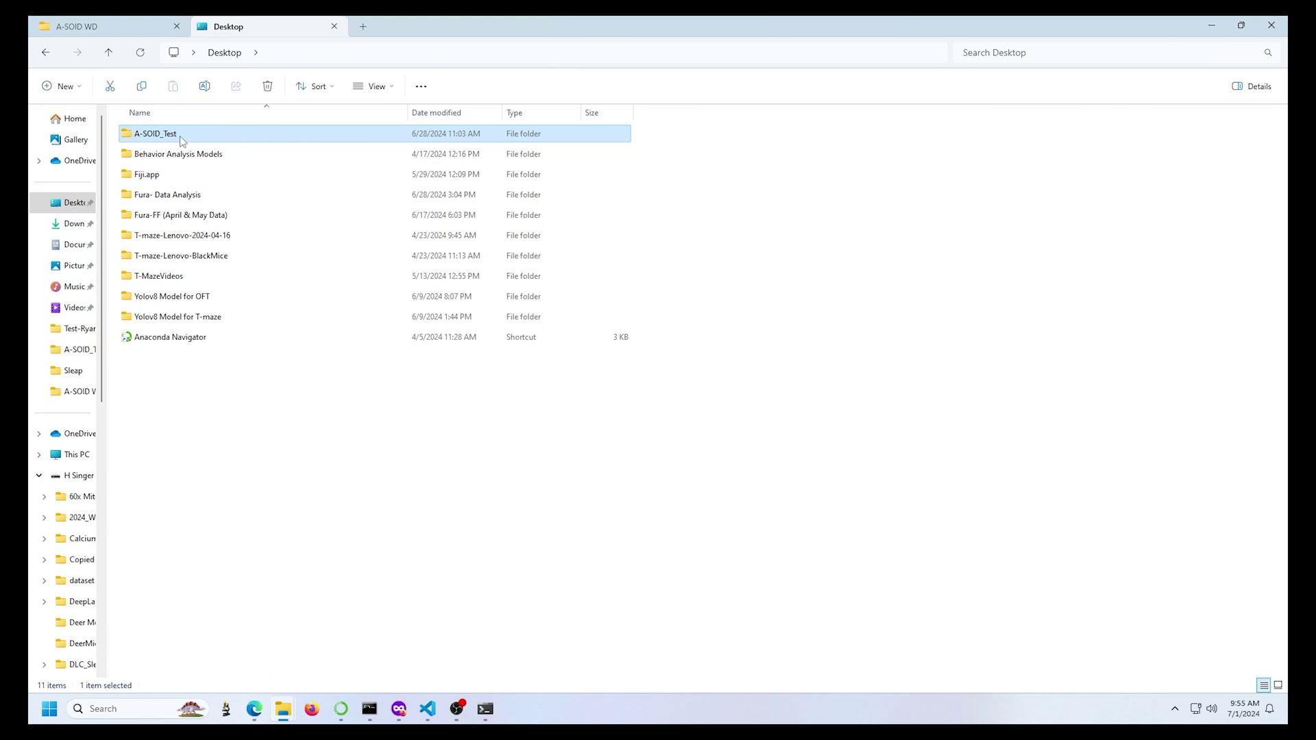
double_click(221, 155)
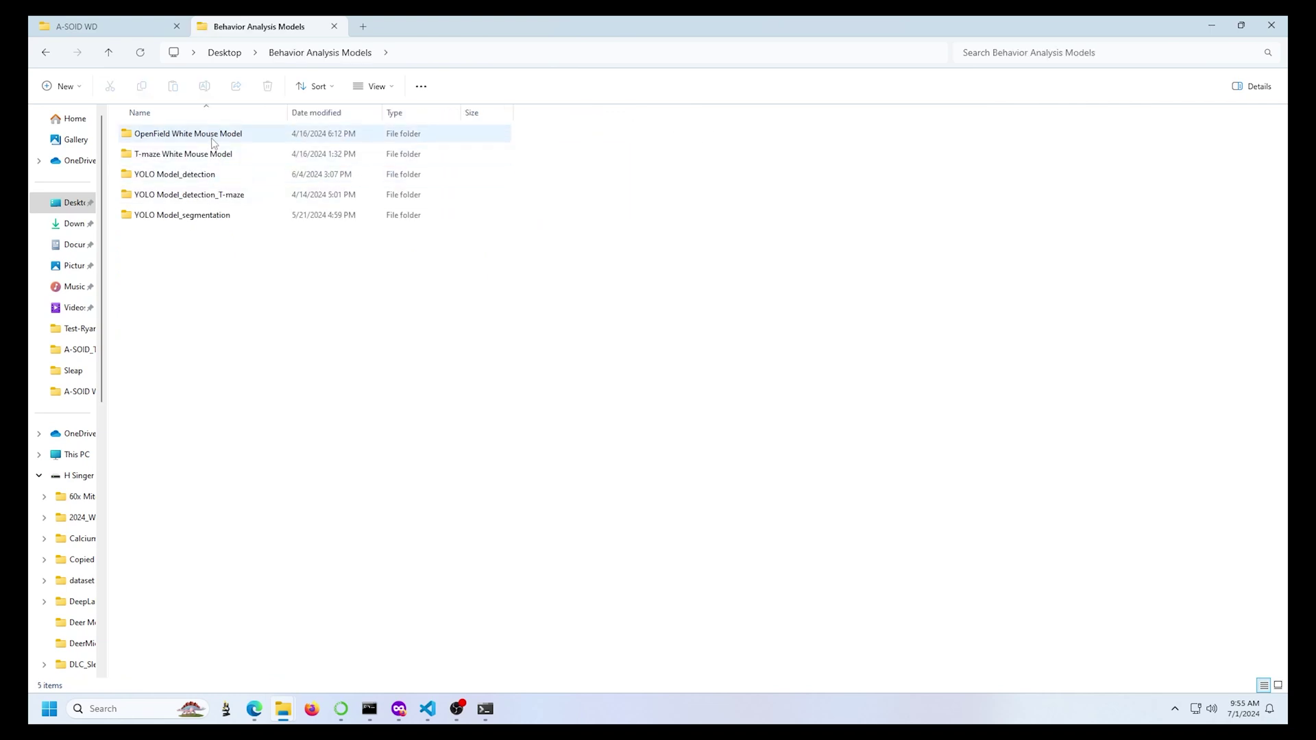
double_click(214, 141)
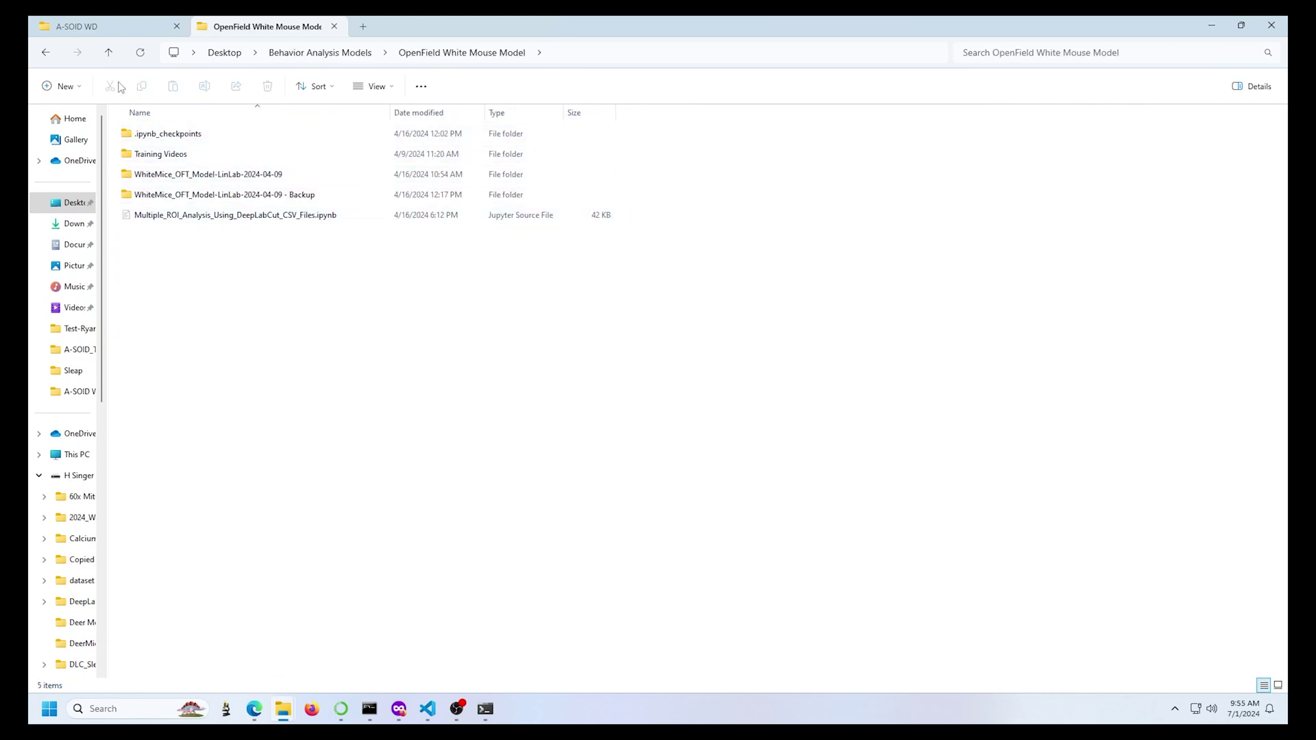
click(111, 53)
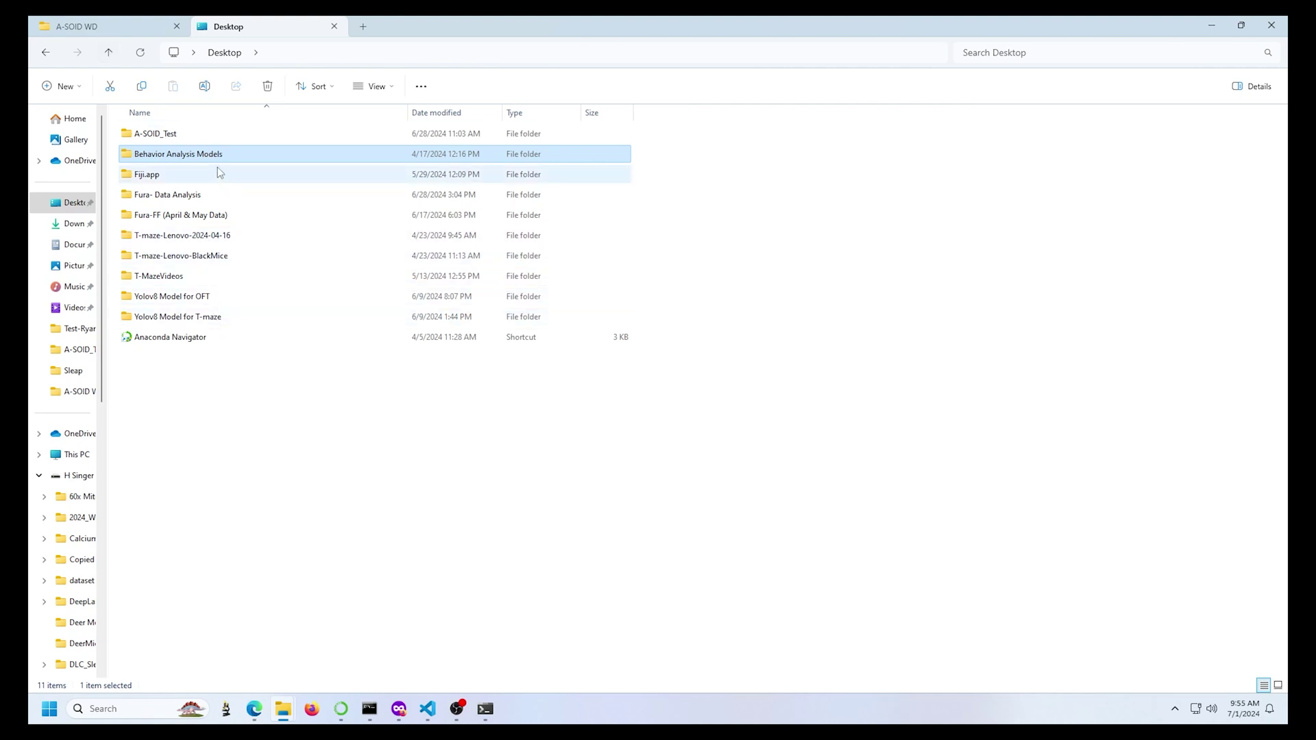
Browse 2024_WhiteMouse_T-Maze_Video's SegmentationYolov8 and Newer Models folders, then snap the window left.
click(334, 25)
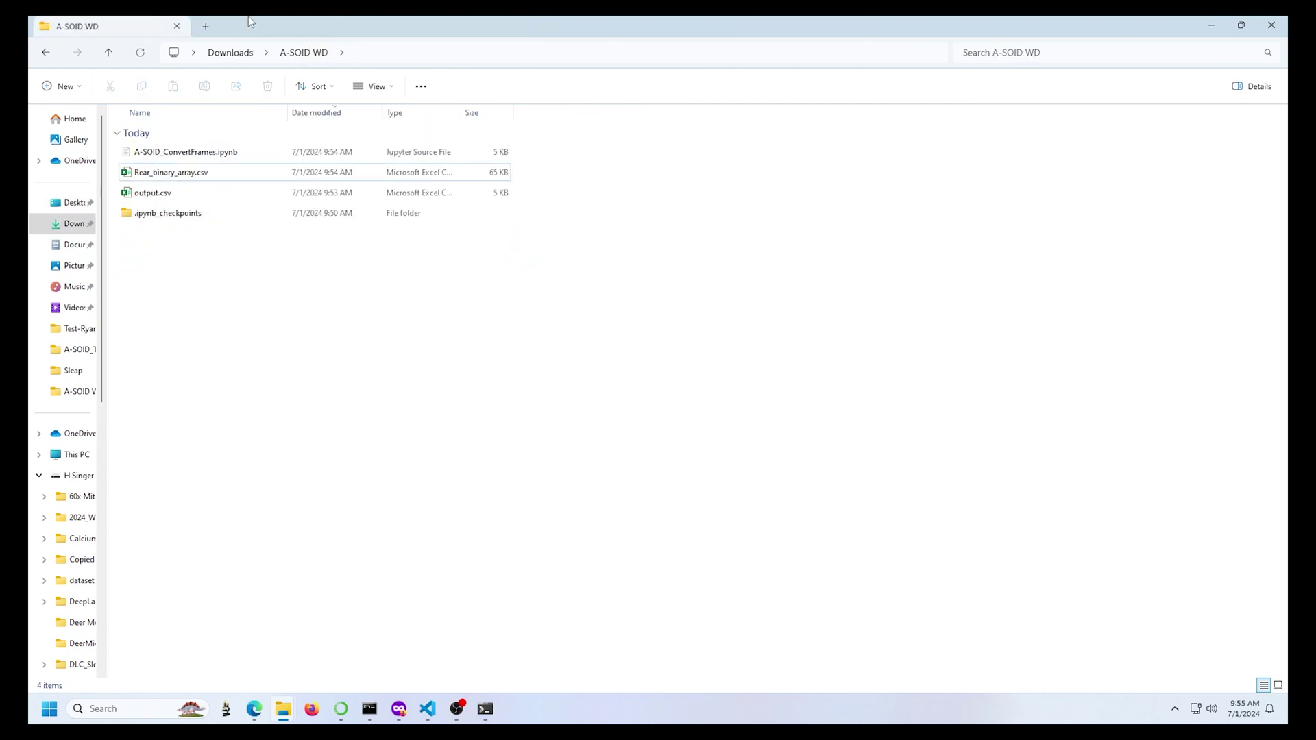
click(209, 28)
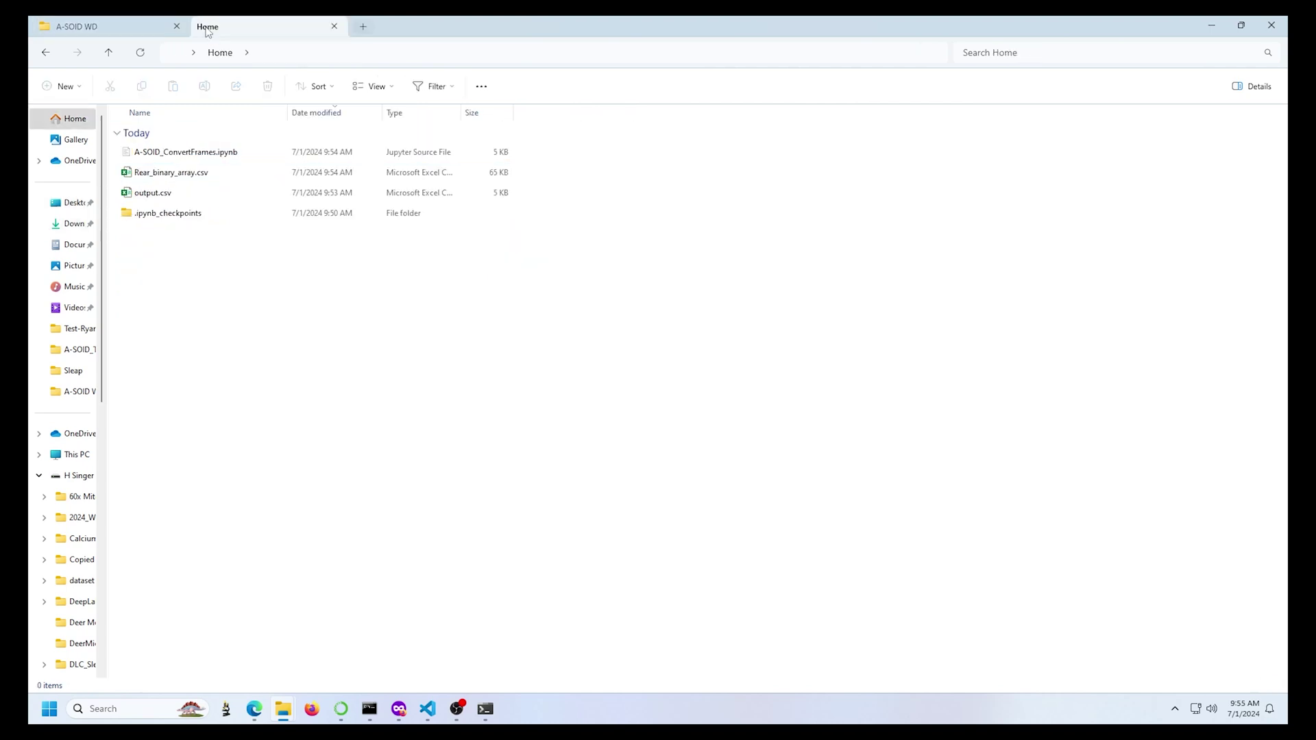
click(78, 518)
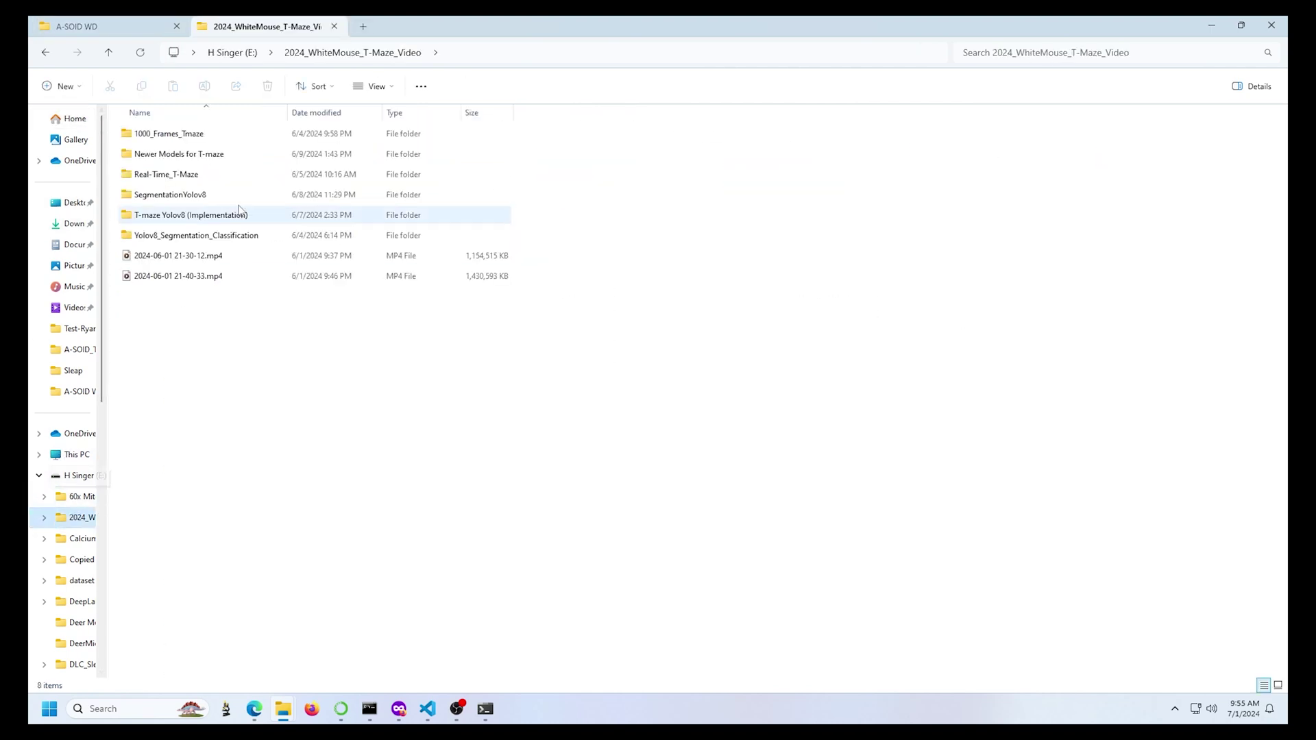
double_click(191, 197)
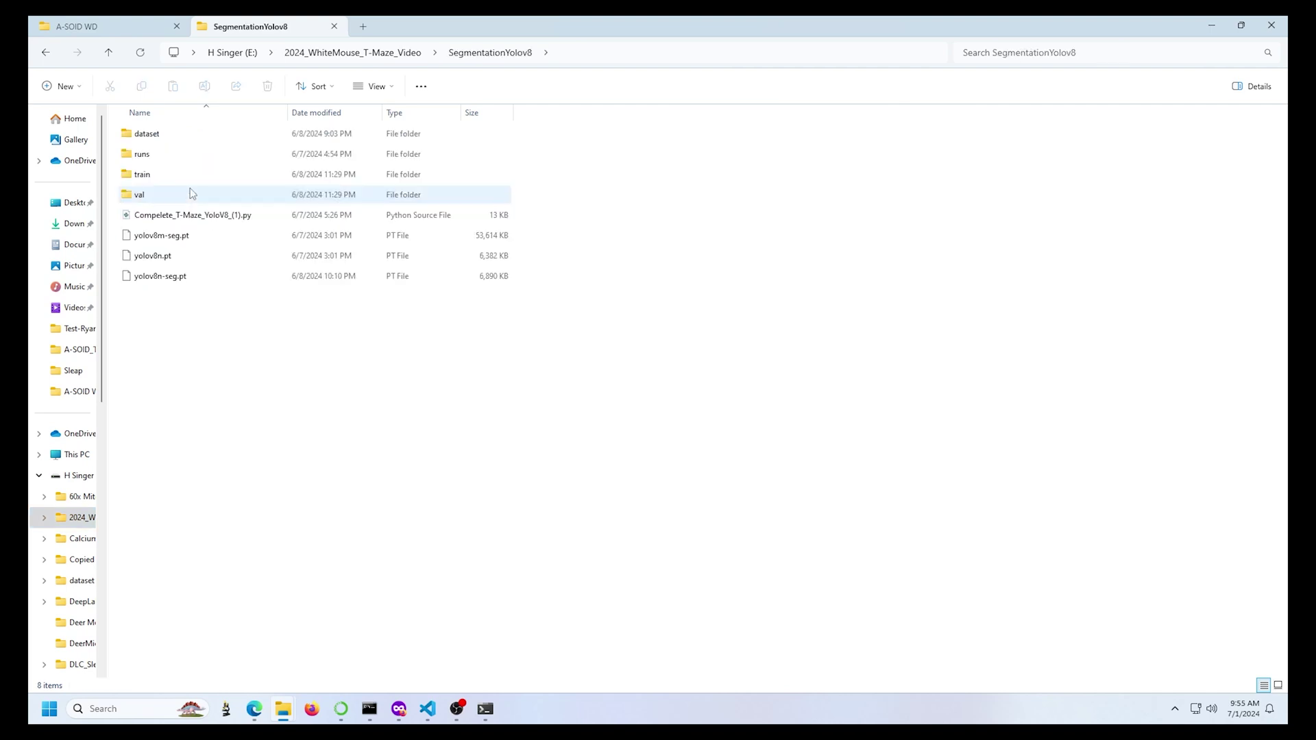
click(110, 53)
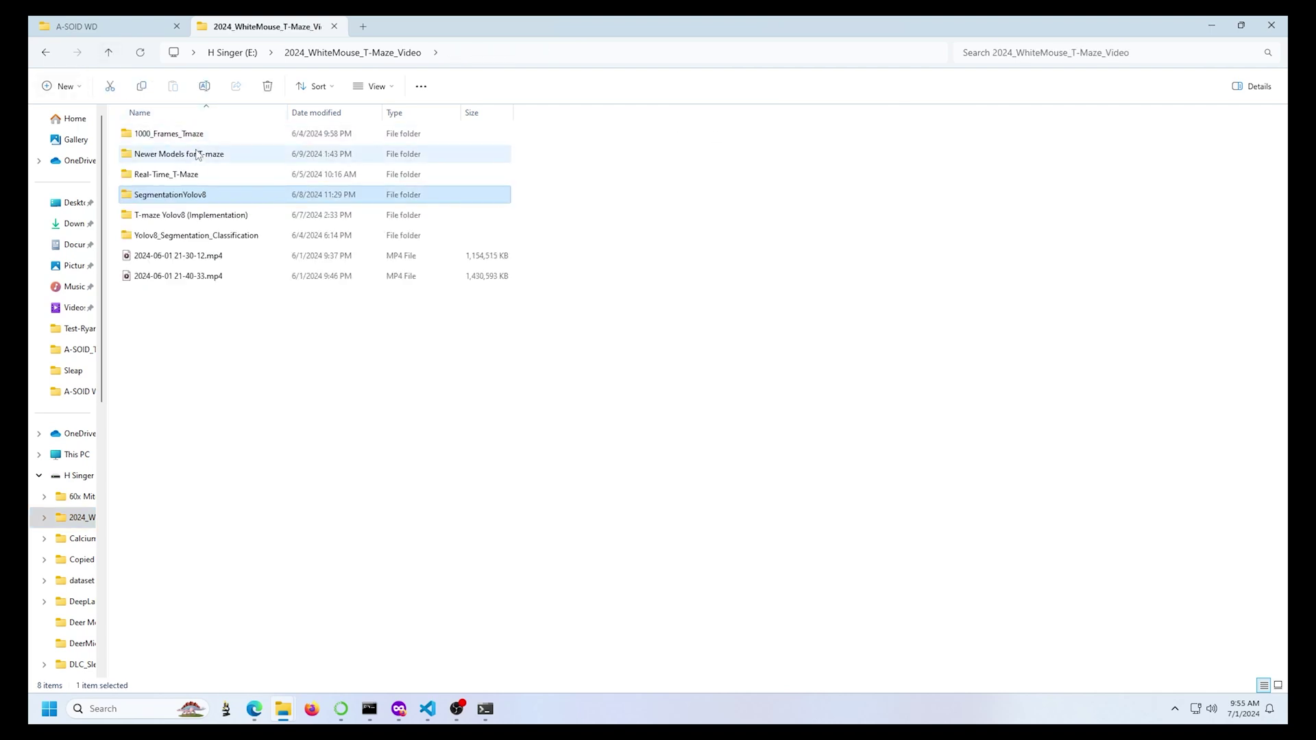
double_click(209, 161)
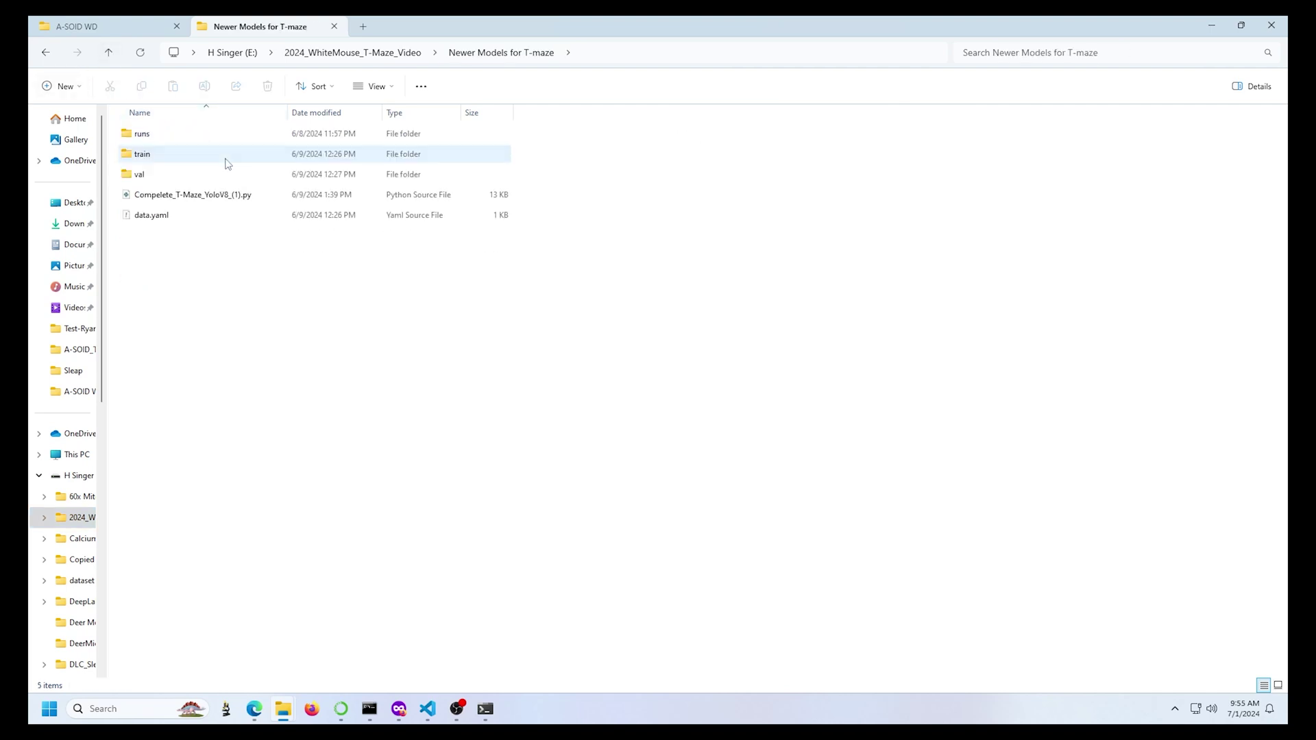
click(108, 53)
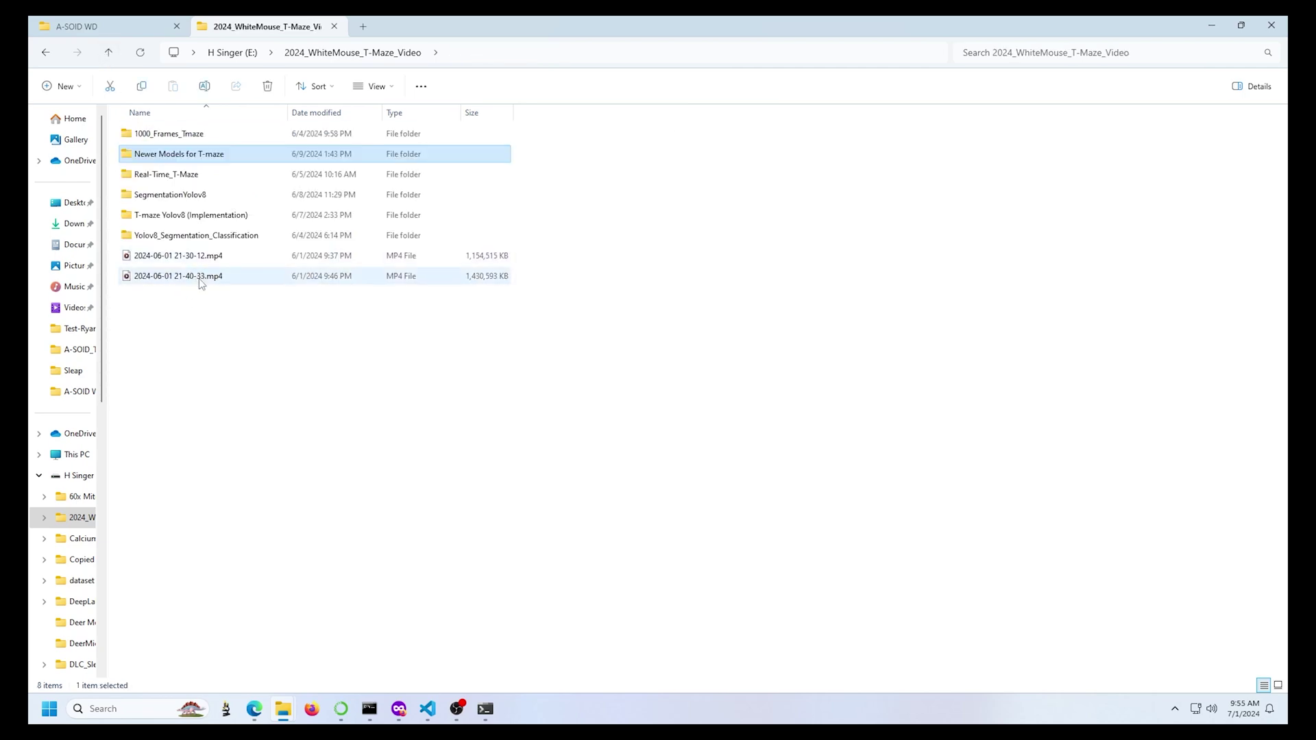
key(super+Left)
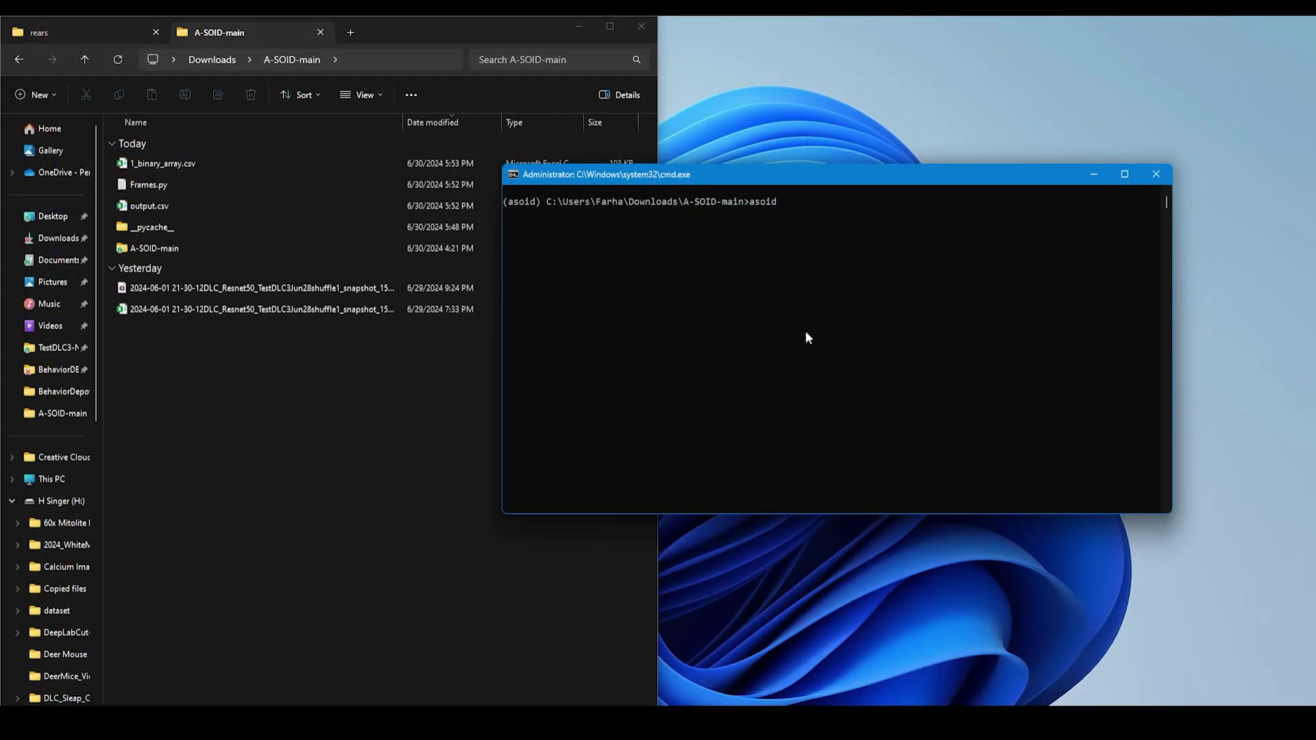
text(app)
Launch A-SOiD, go to the project creation and upload page, and try creating the project.
key(Return)
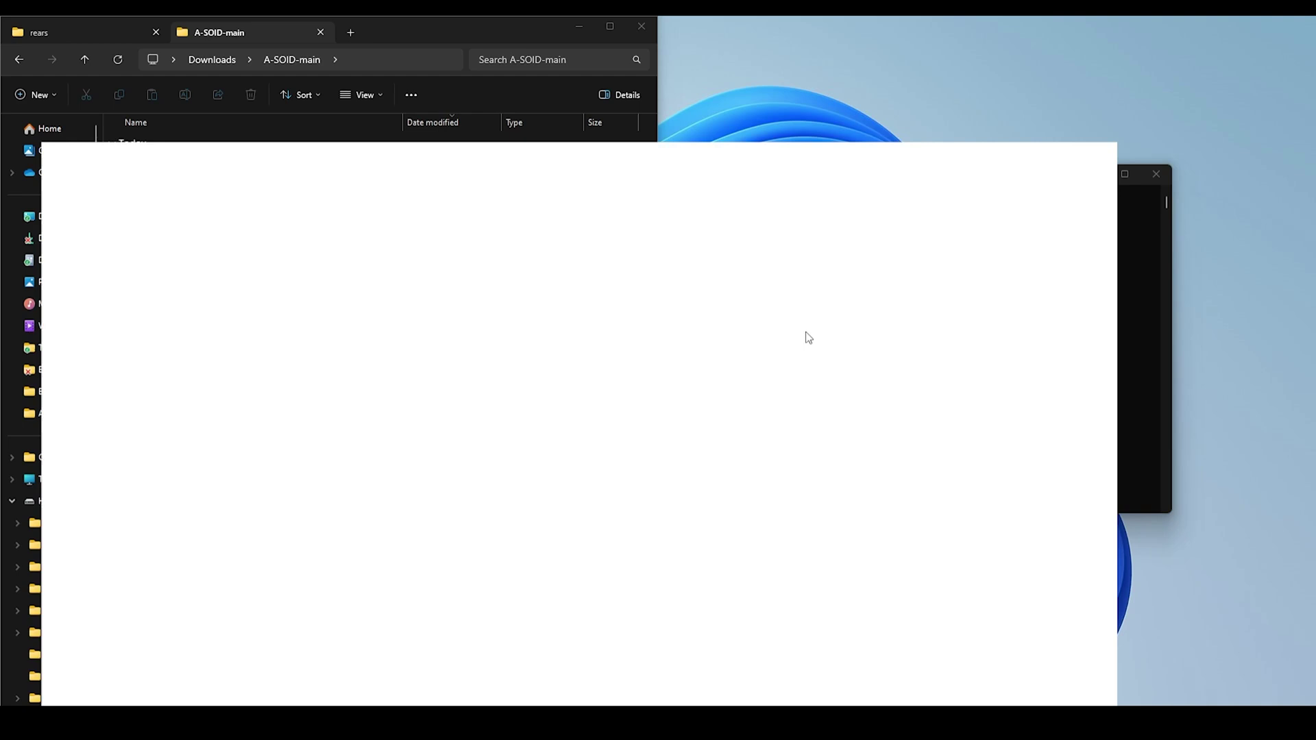
scroll(383, 219, down, 2)
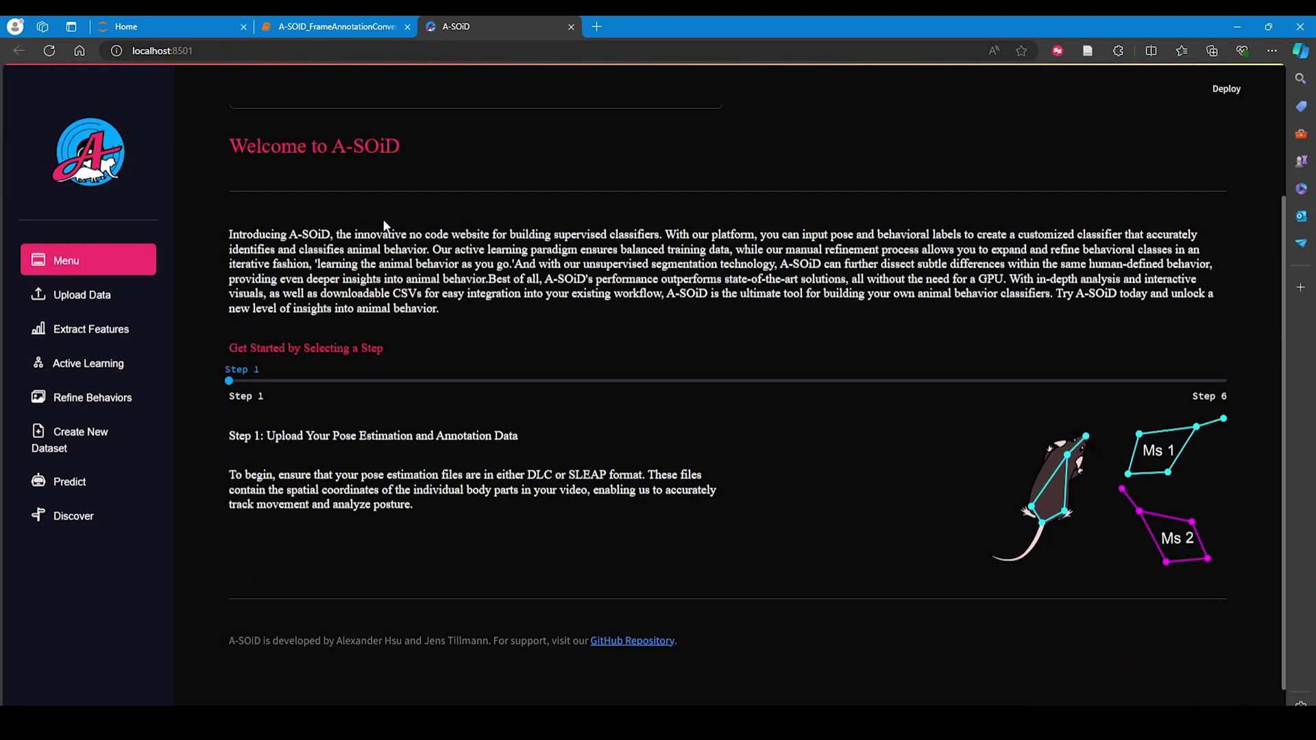
click(81, 298)
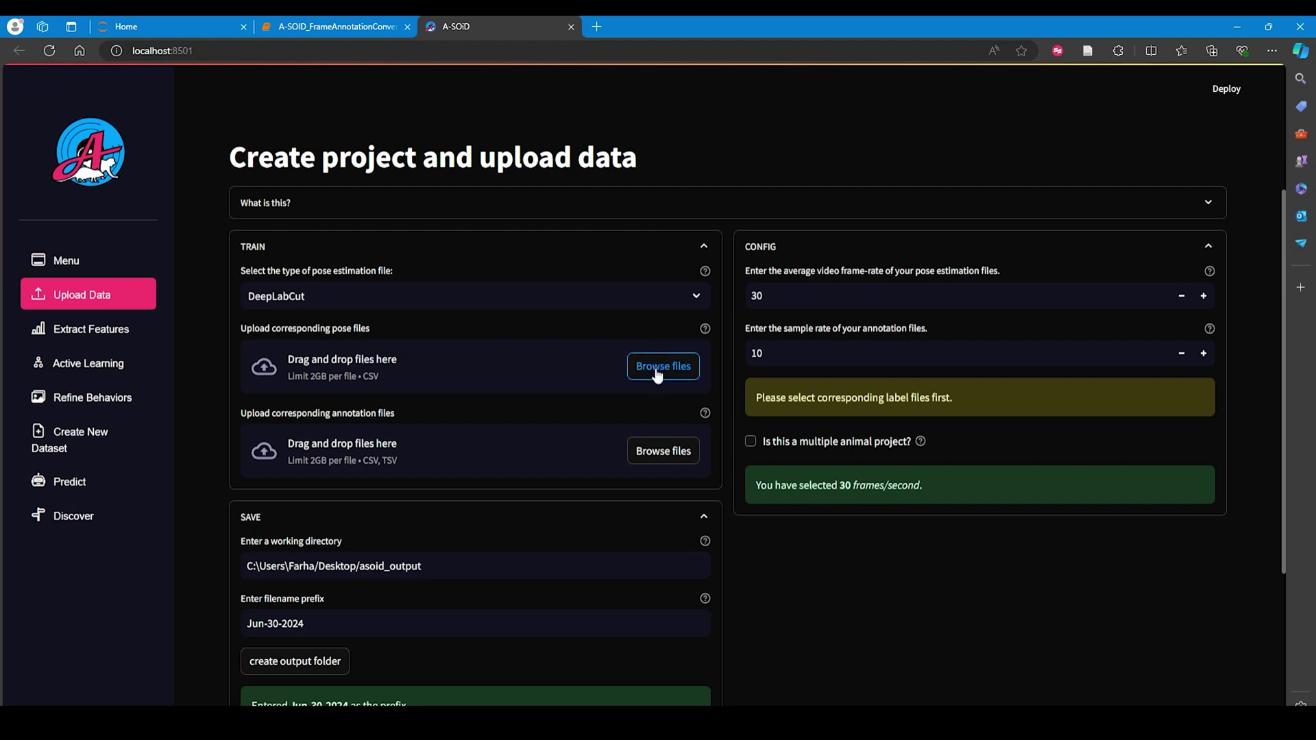
scroll(617, 386, down, 3)
click(262, 512)
scroll(499, 456, up, 3)
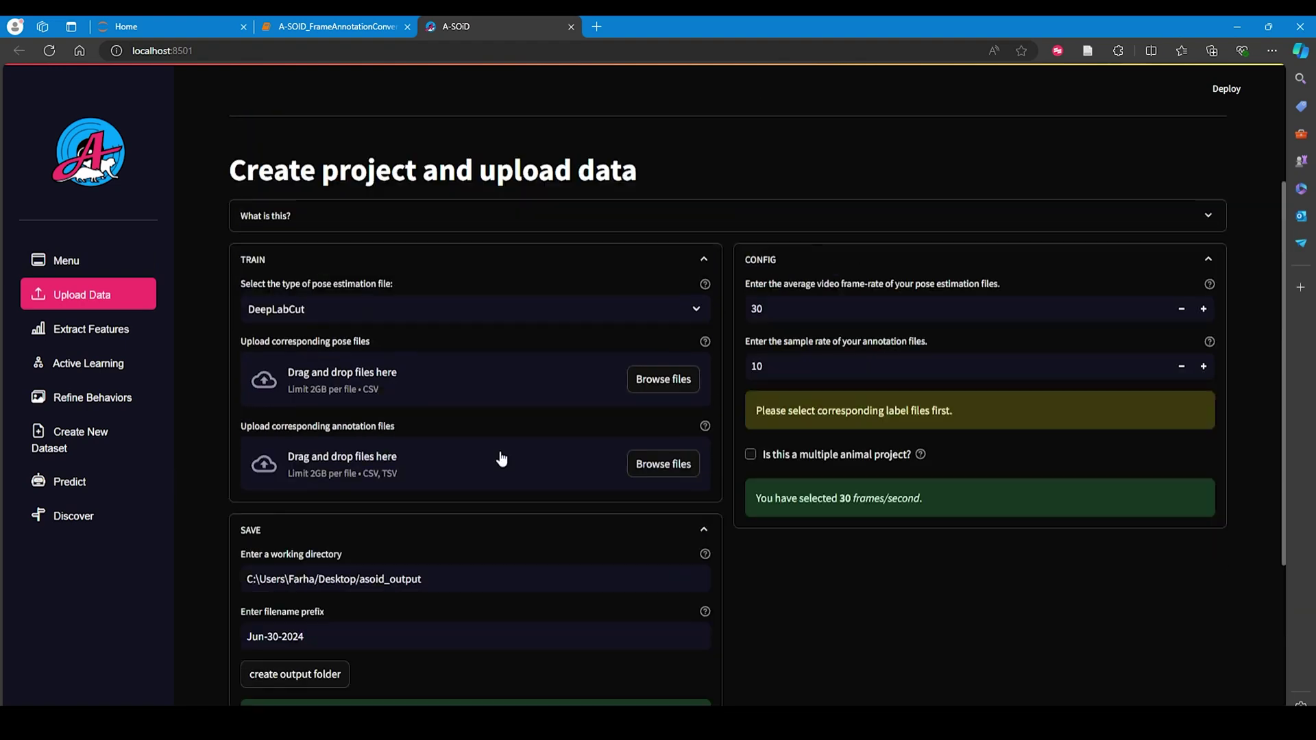
scroll(555, 435, up, 3)
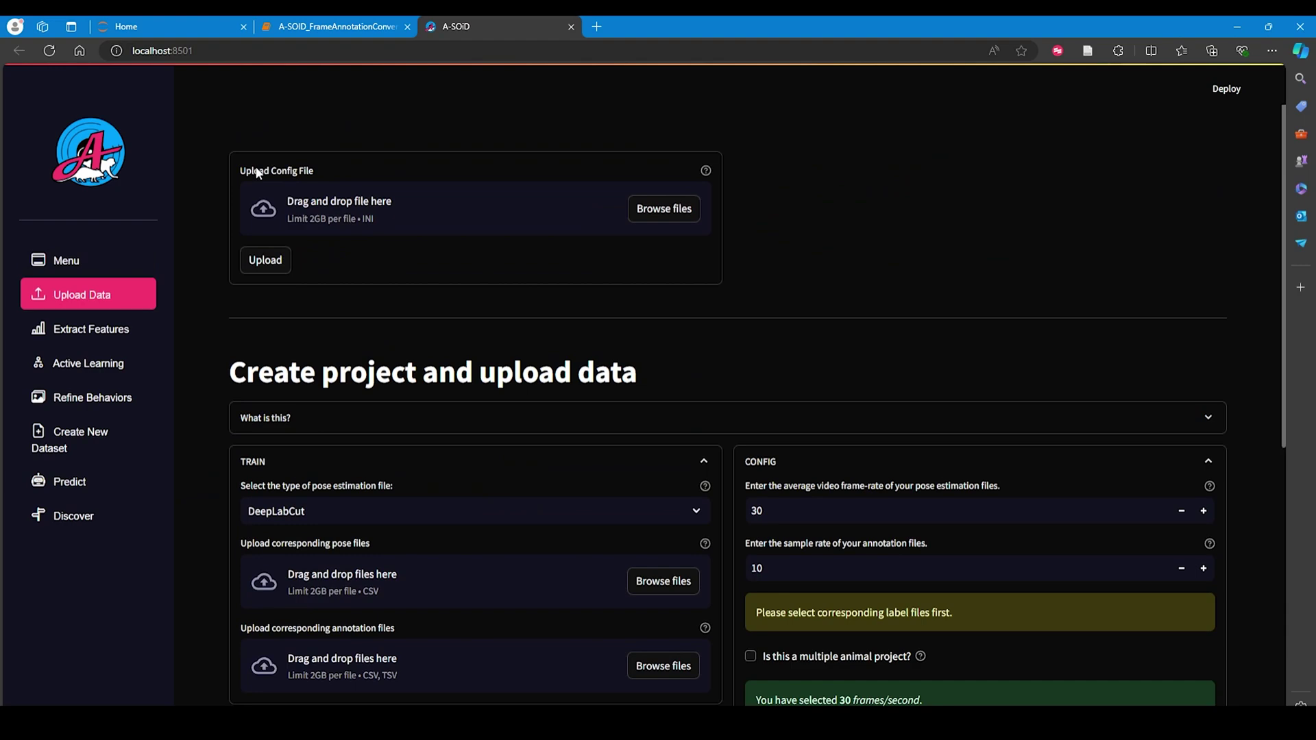
scroll(637, 216, down, 2)
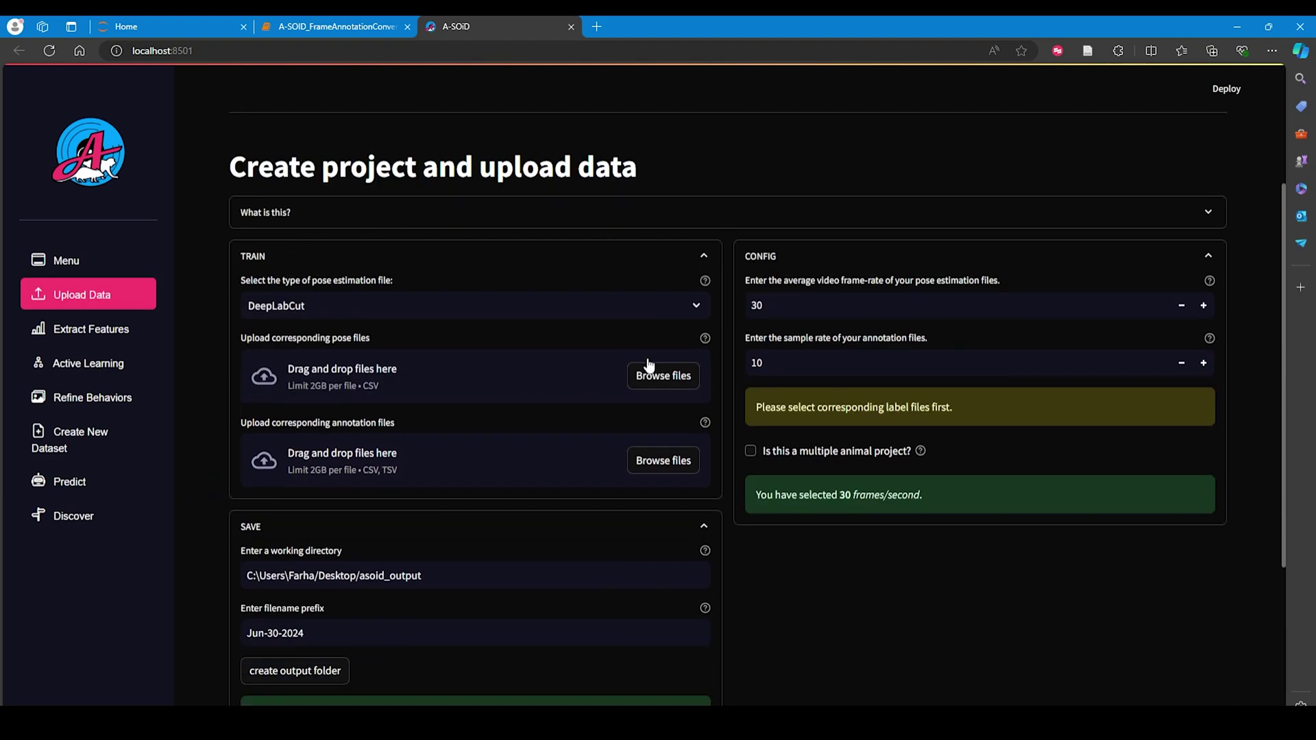
Upload the DLC snapshot_150 pose CSV from Downloads > A-SOID-main as training poses.
click(654, 378)
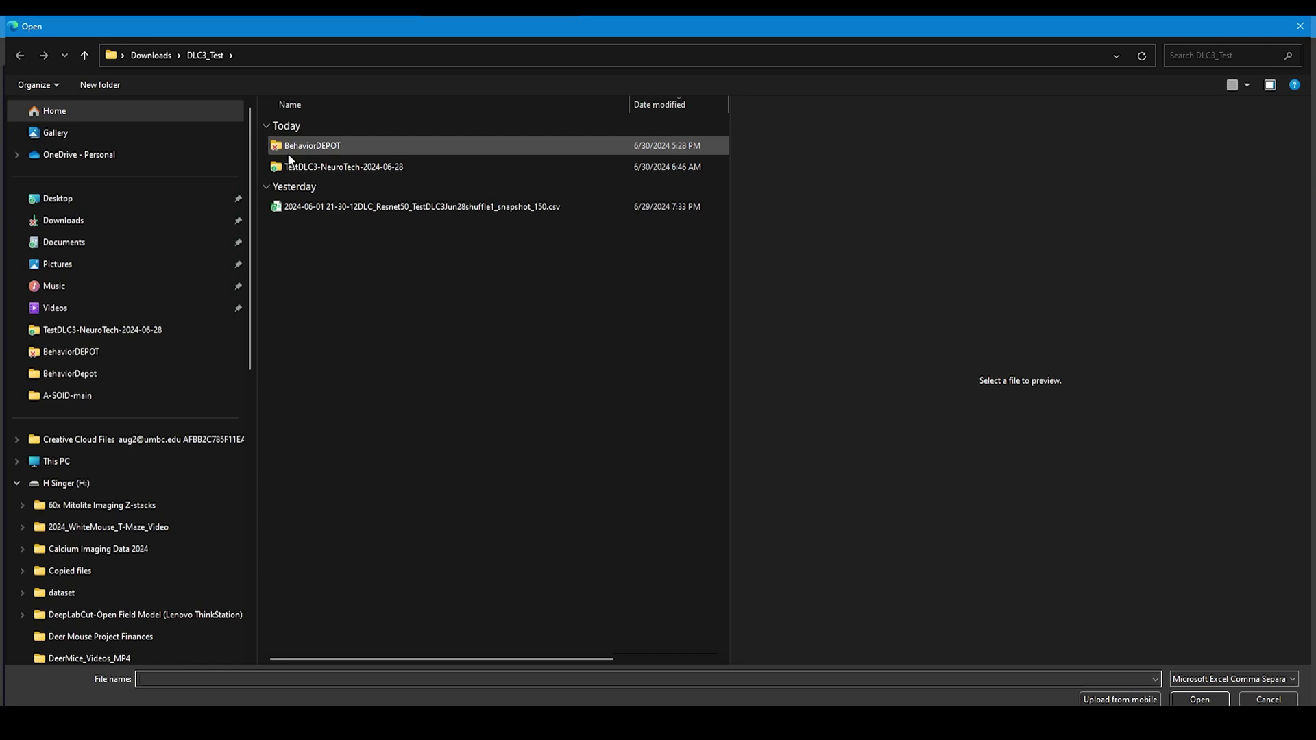
click(152, 57)
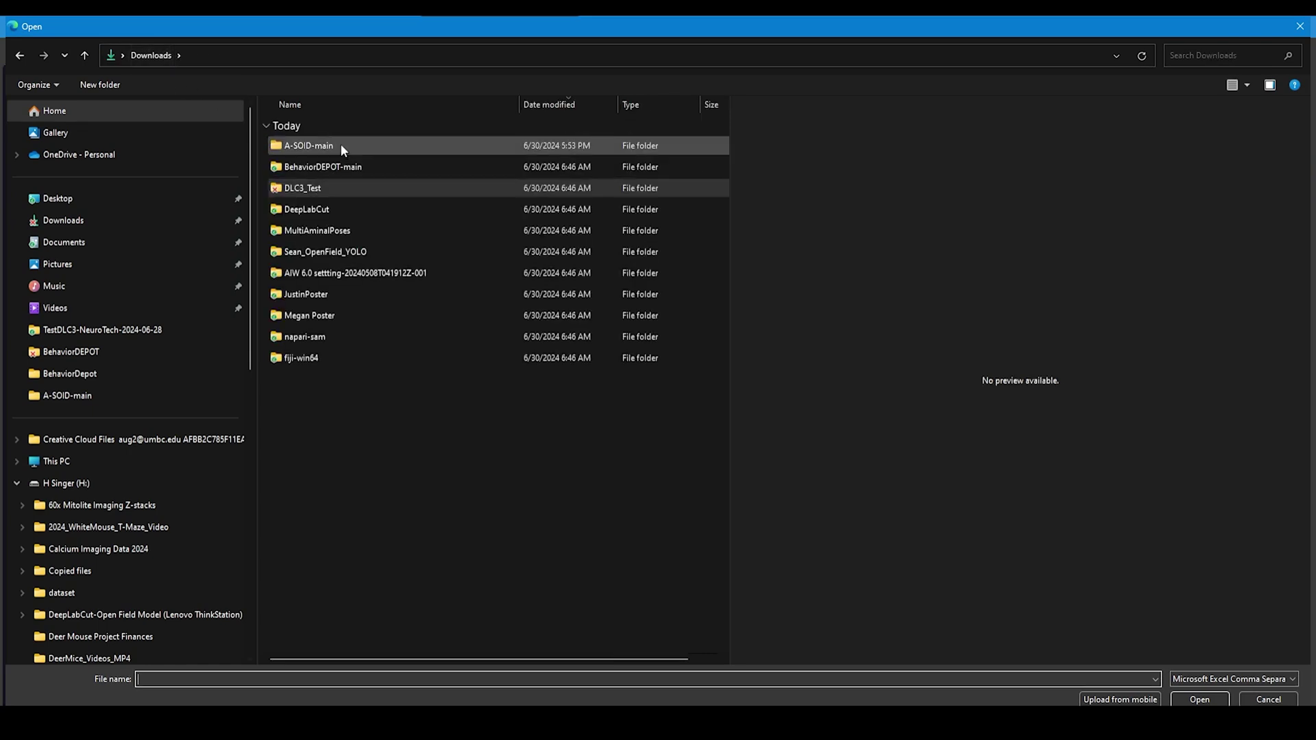
double_click(340, 145)
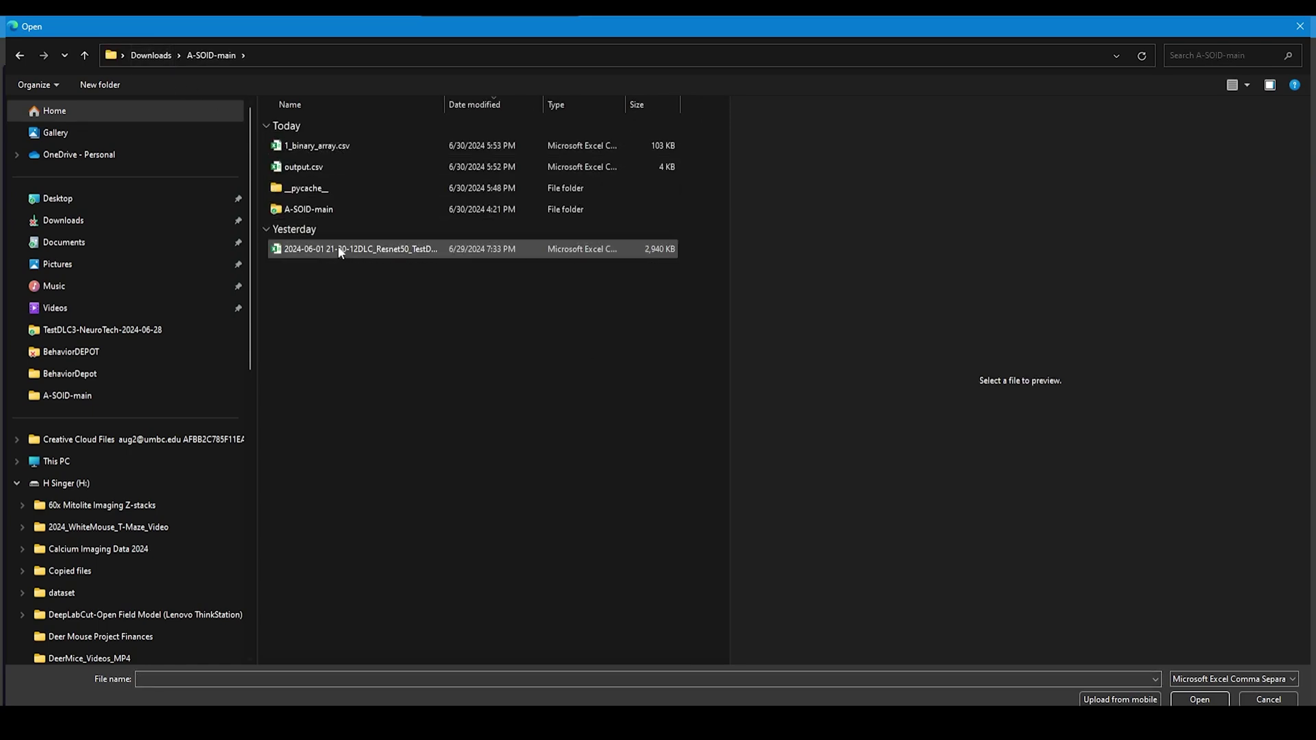
drag(445, 105, 648, 104)
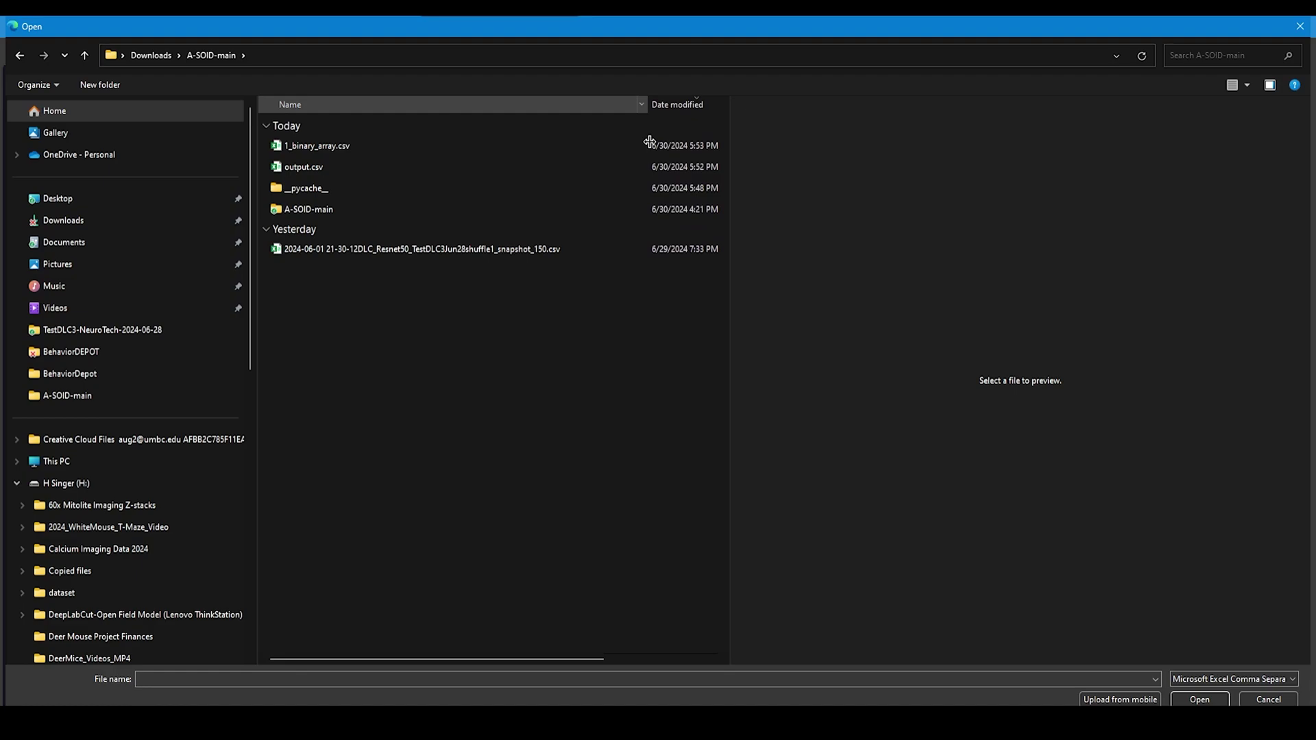
click(471, 253)
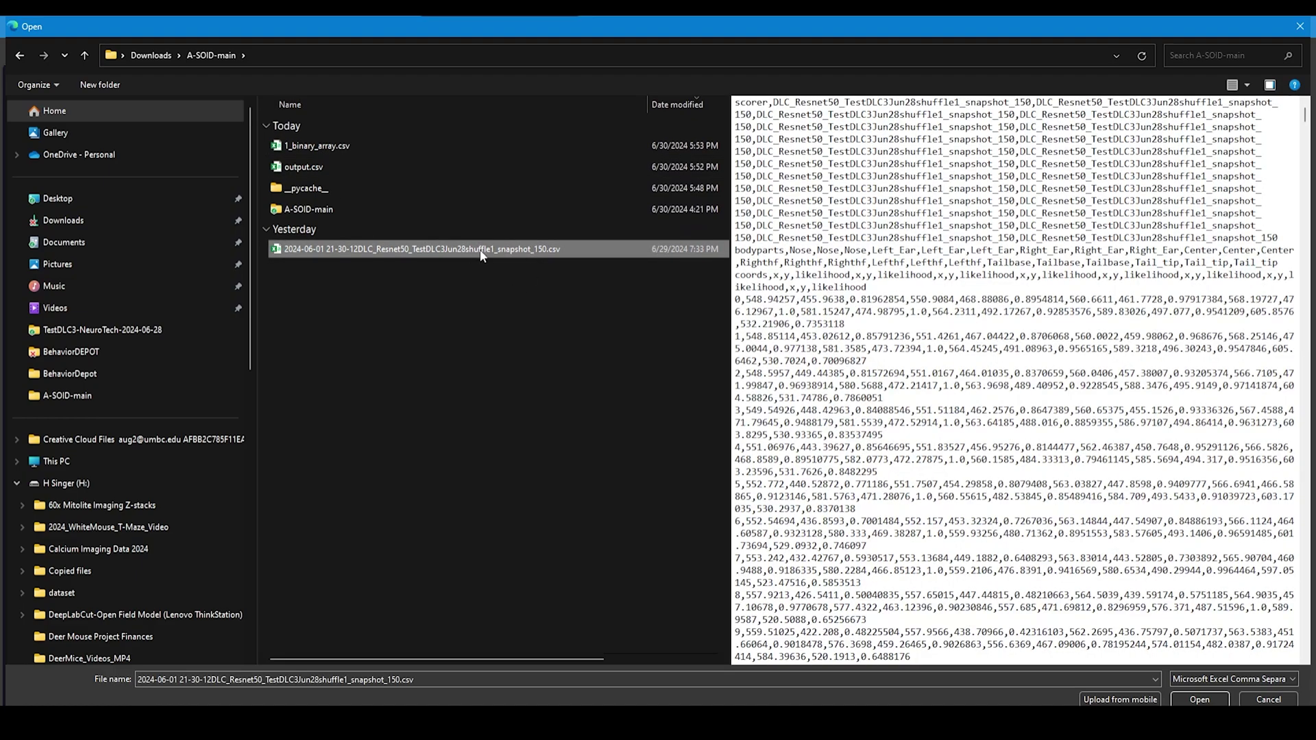
click(1200, 699)
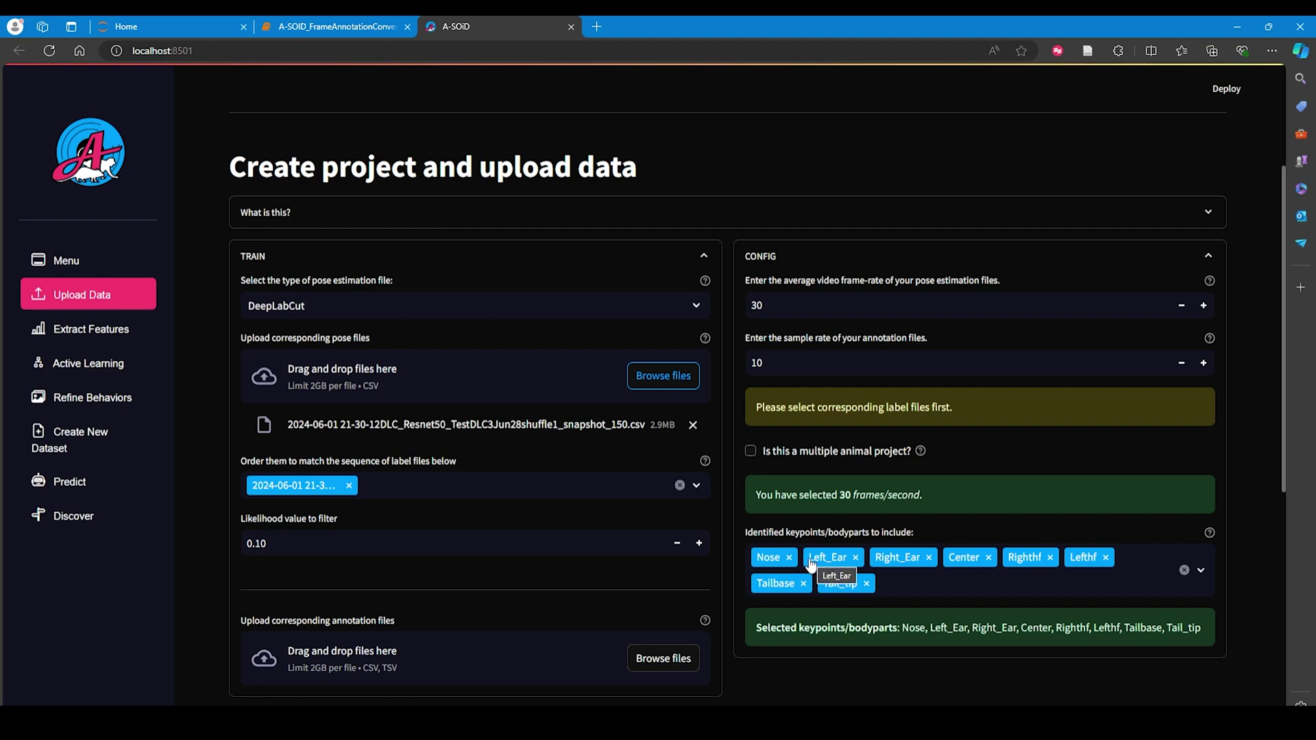
scroll(503, 395, down, 3)
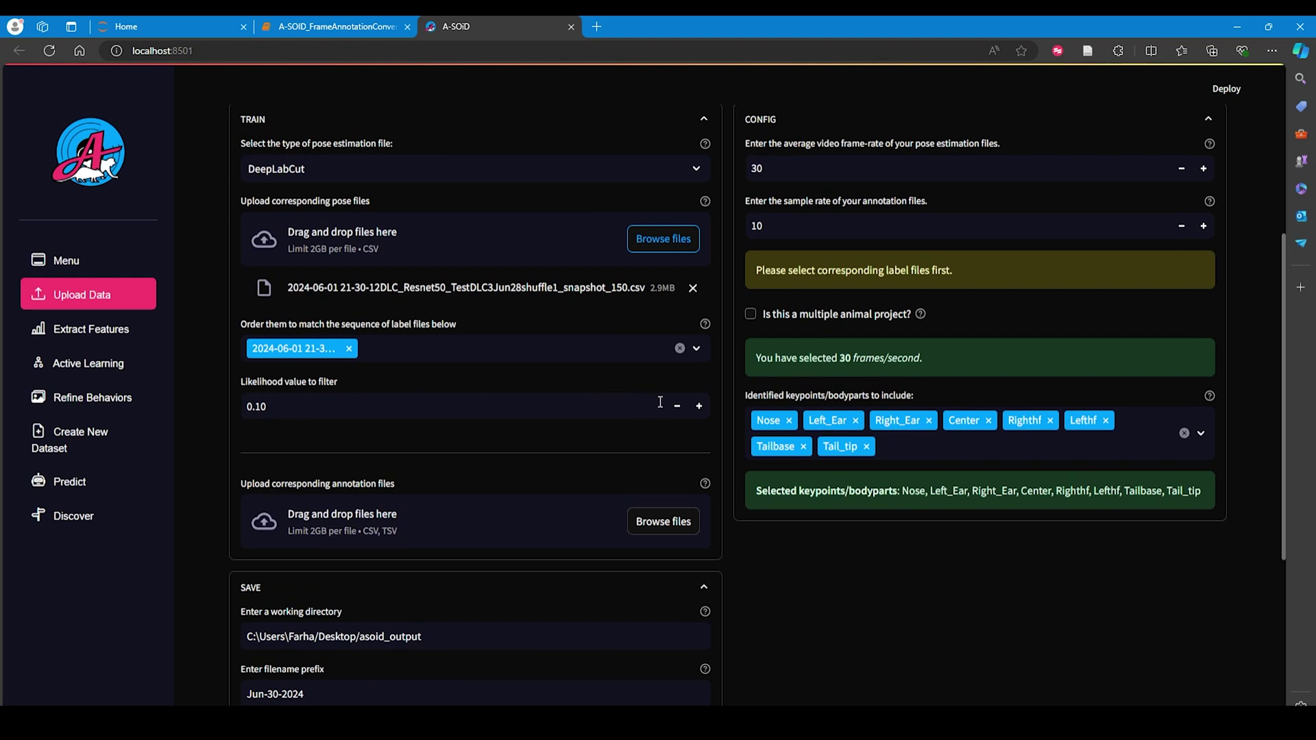
scroll(659, 403, down, 3)
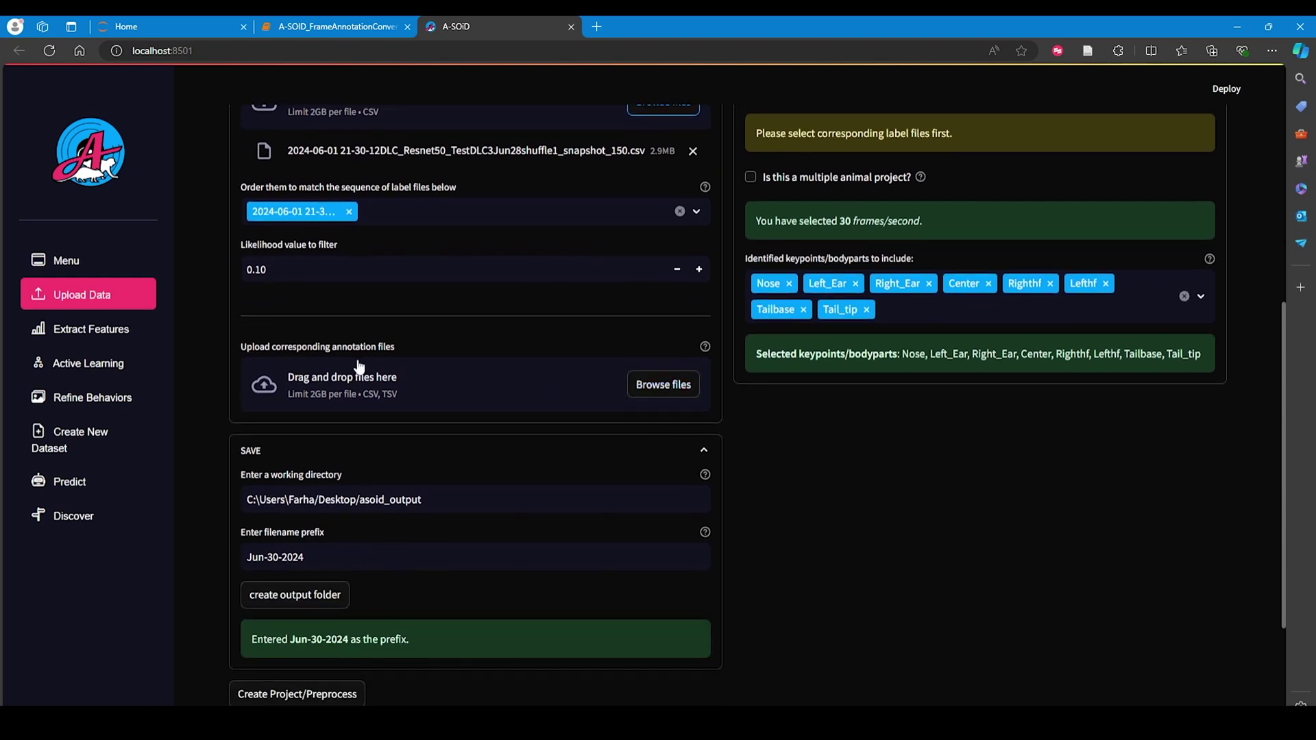
Upload 1_binary_array.csv as annotations and examine the resulting 'time' KeyError.
click(651, 387)
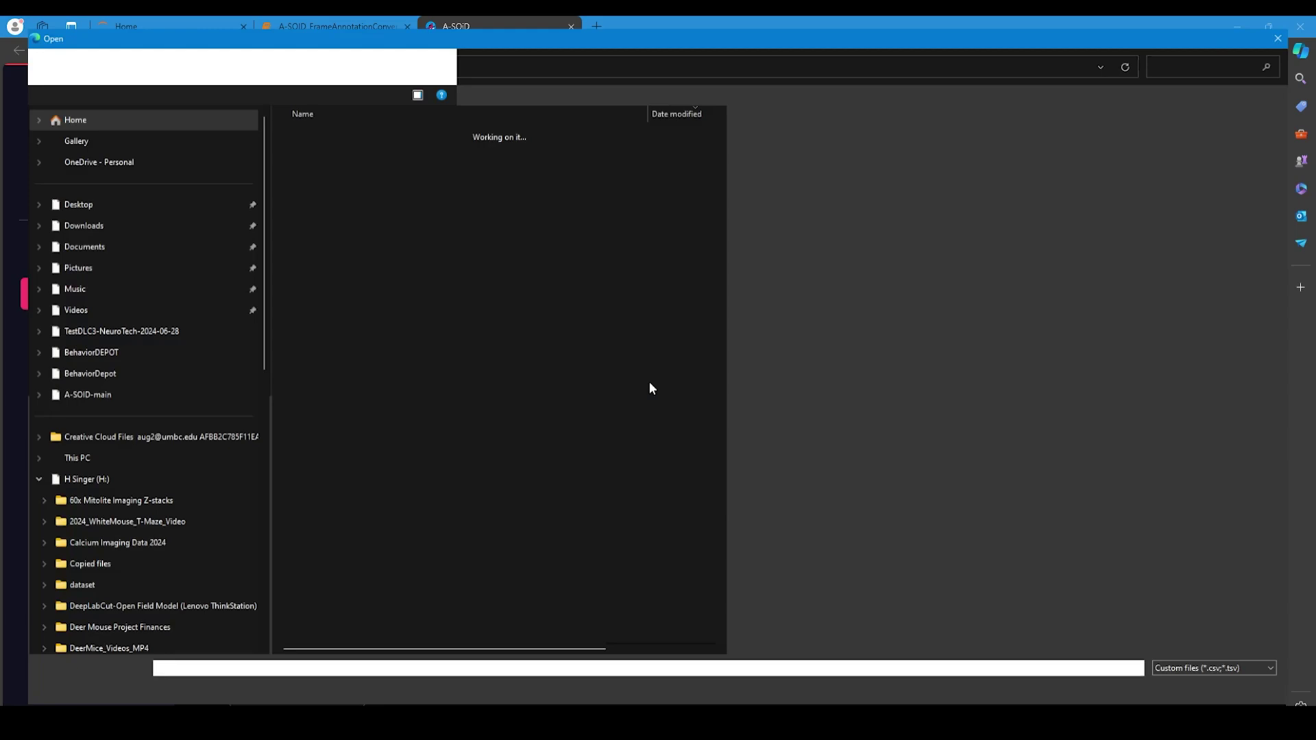
click(336, 147)
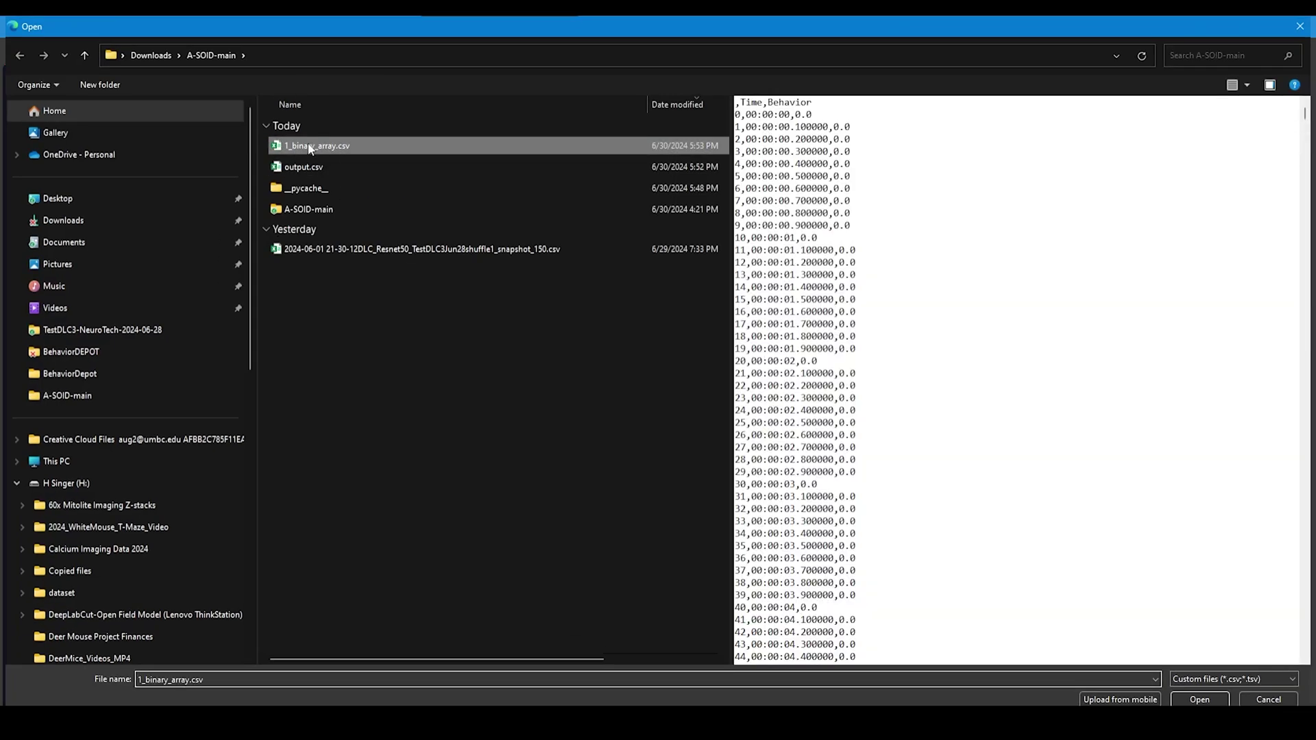
click(1199, 699)
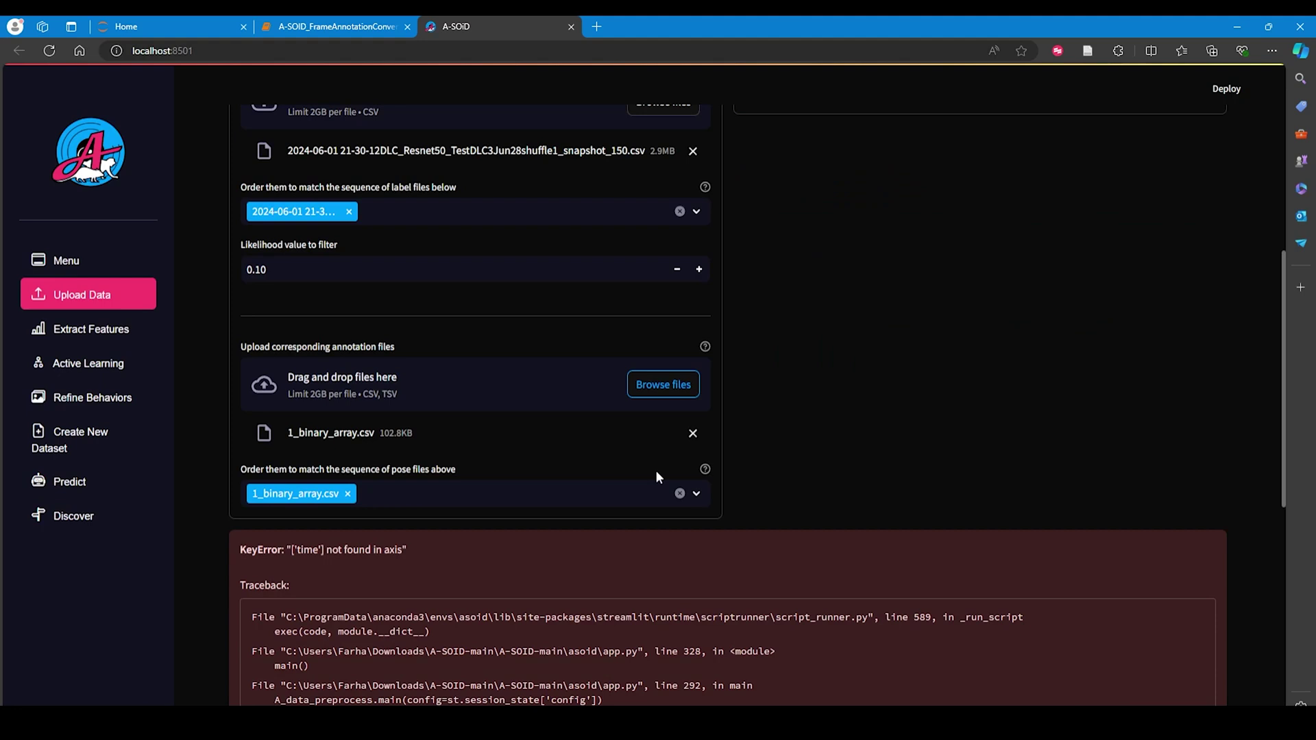
scroll(656, 477, down, 1)
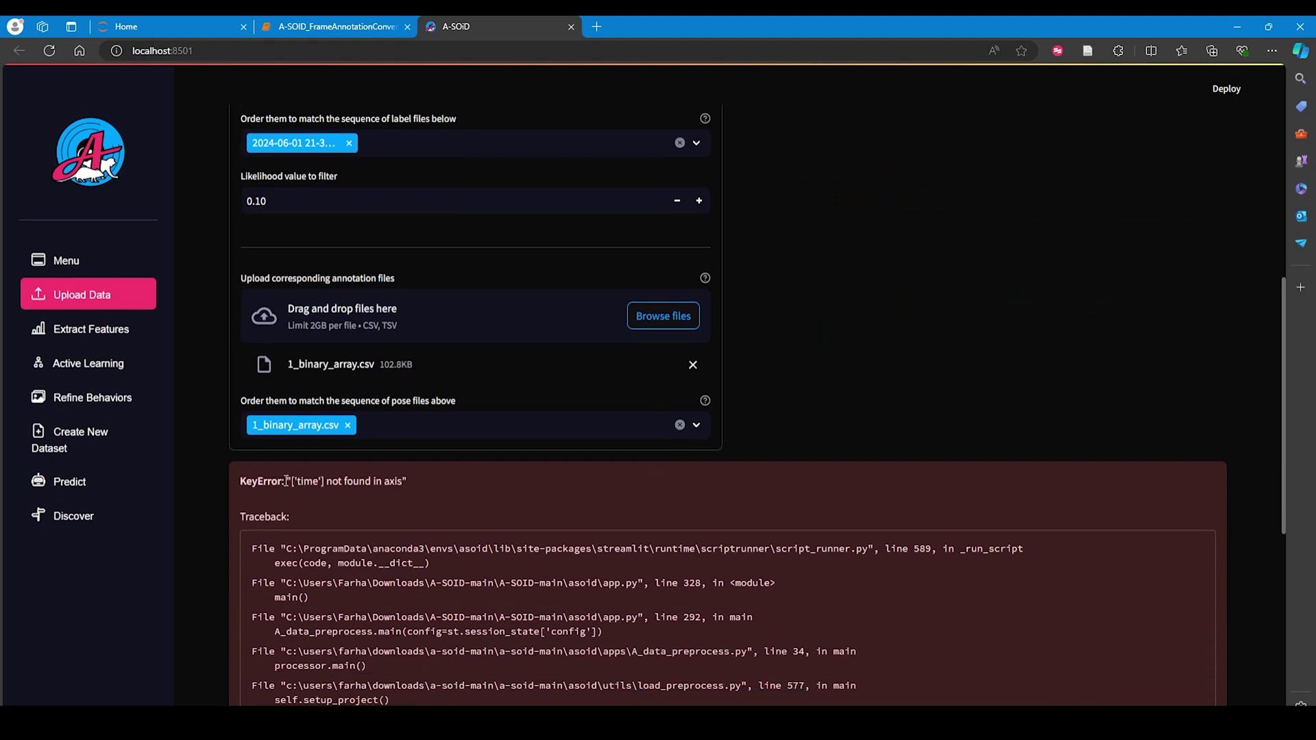
drag(286, 481, 406, 485)
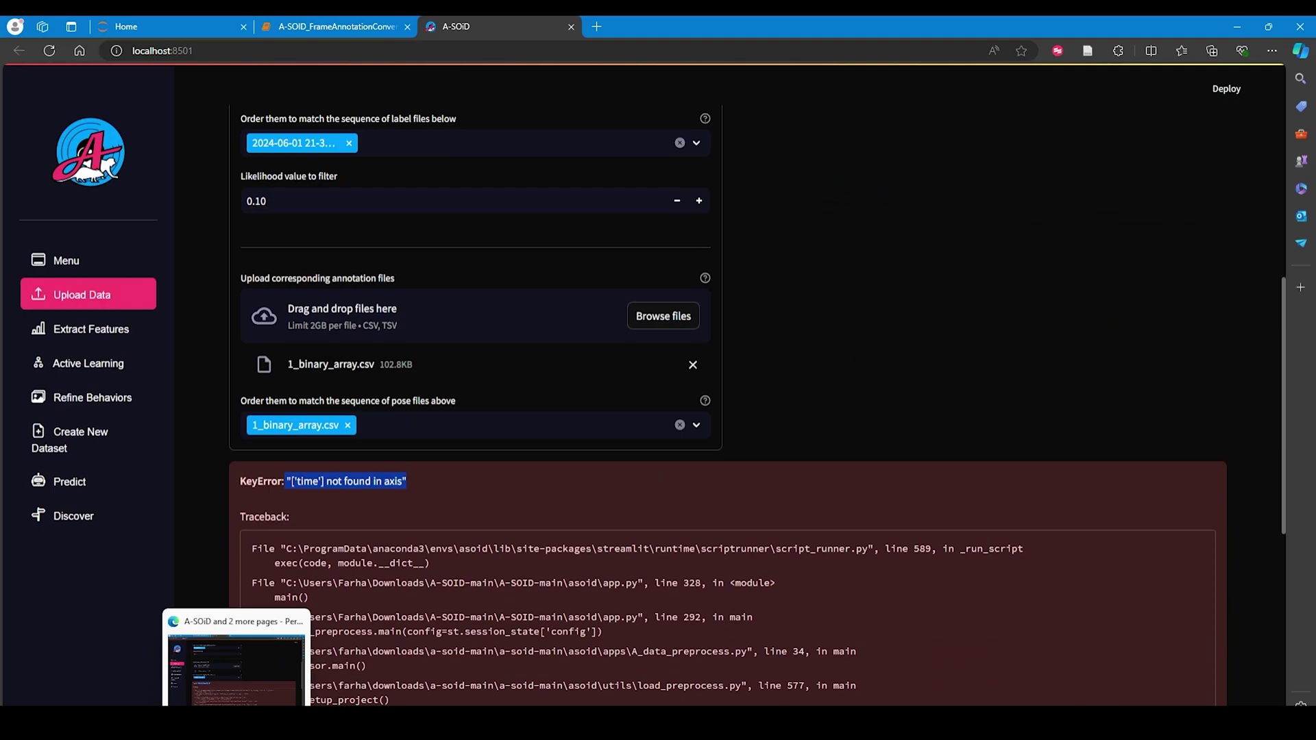
click(281, 647)
Open 1_binary_array.csv, change the B1 header Time to lowercase 'time', and save.
double_click(135, 166)
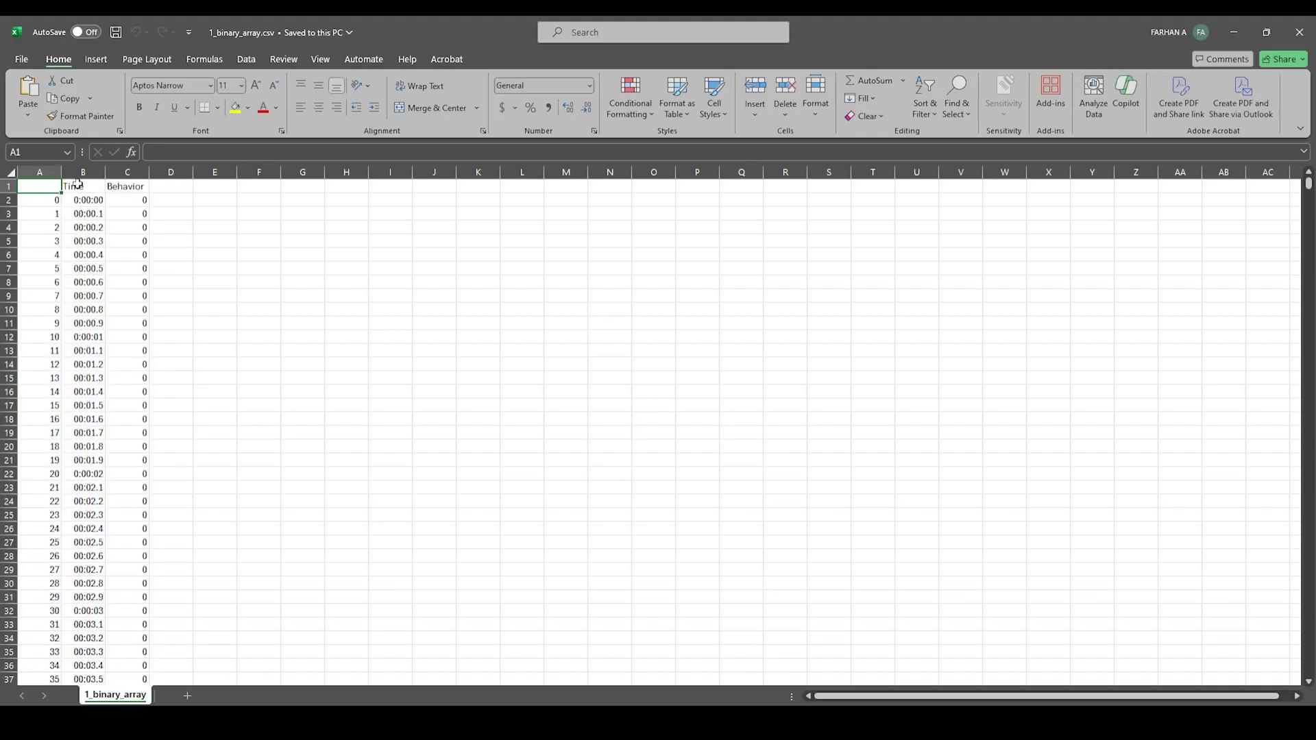
click(77, 185)
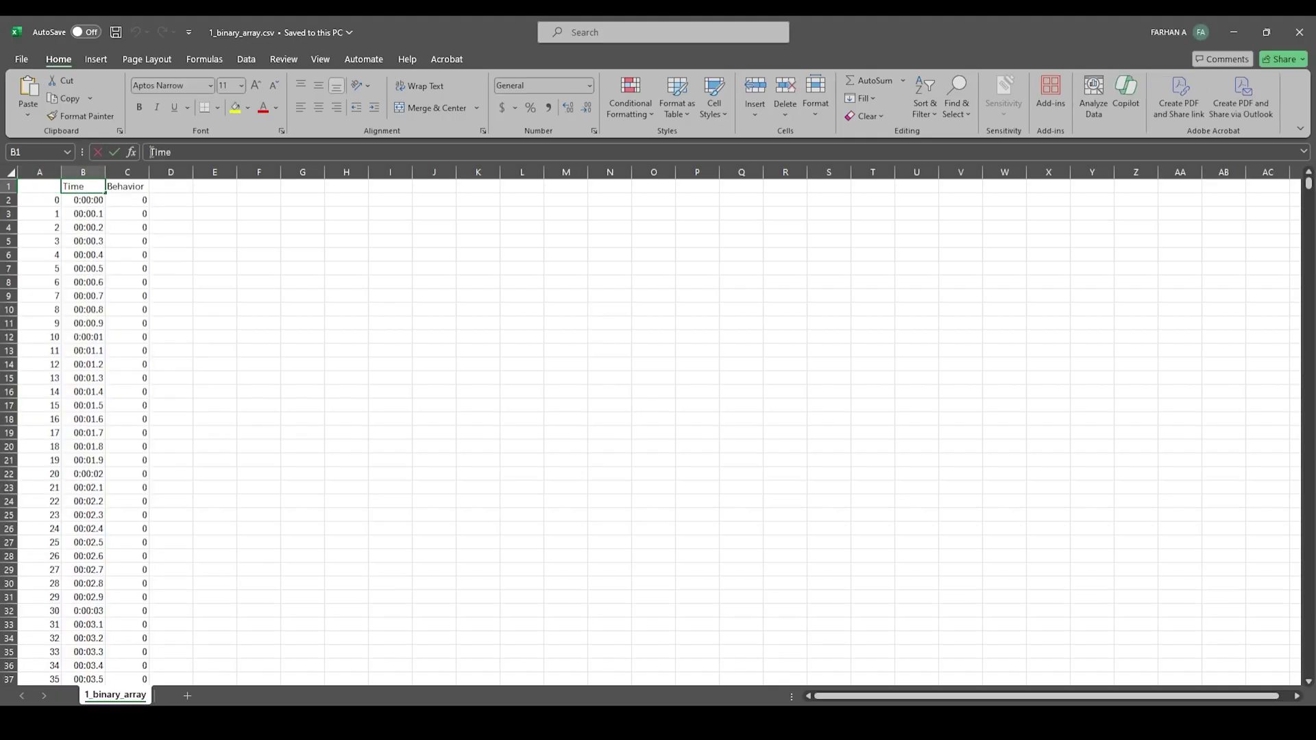
click(151, 151)
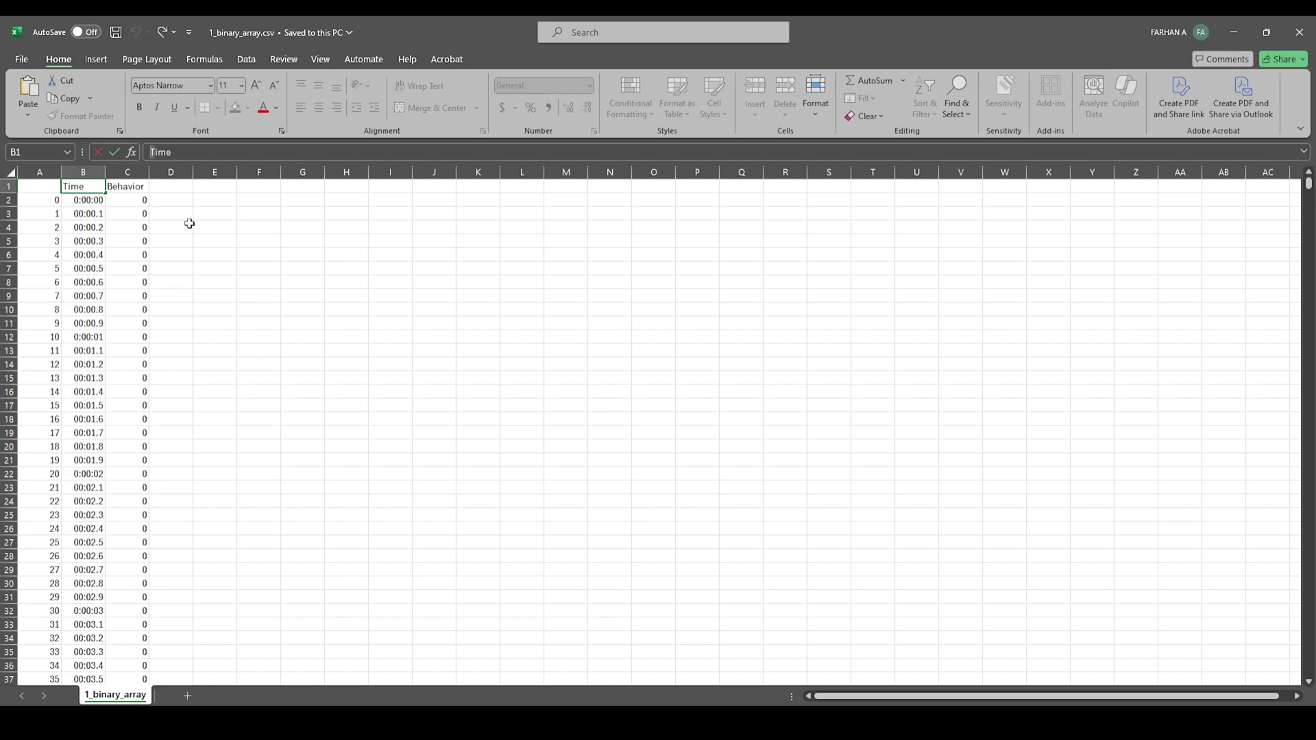
key(Delete)
text(t)
drag(176, 152, 149, 153)
click(113, 33)
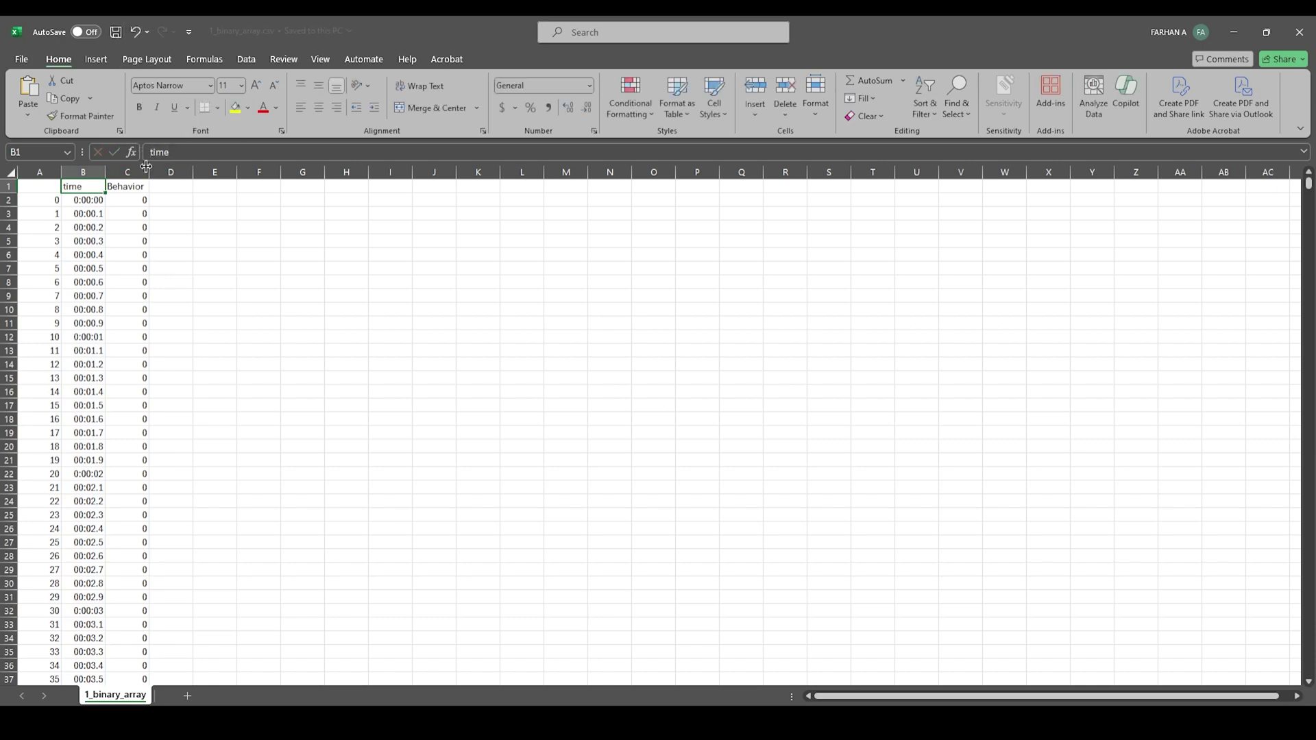
Rename the C1 header from Behavior to 'Rear'.
click(126, 187)
drag(189, 152, 105, 158)
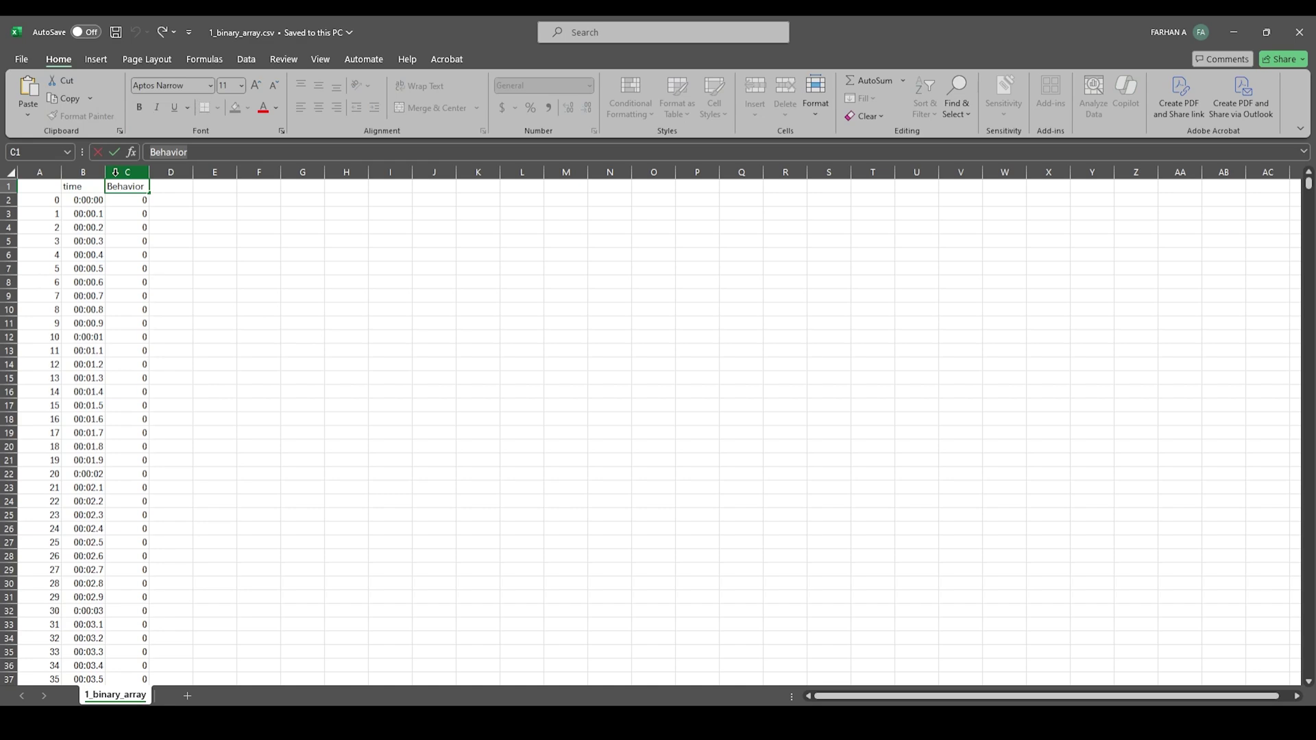
text(Rear)
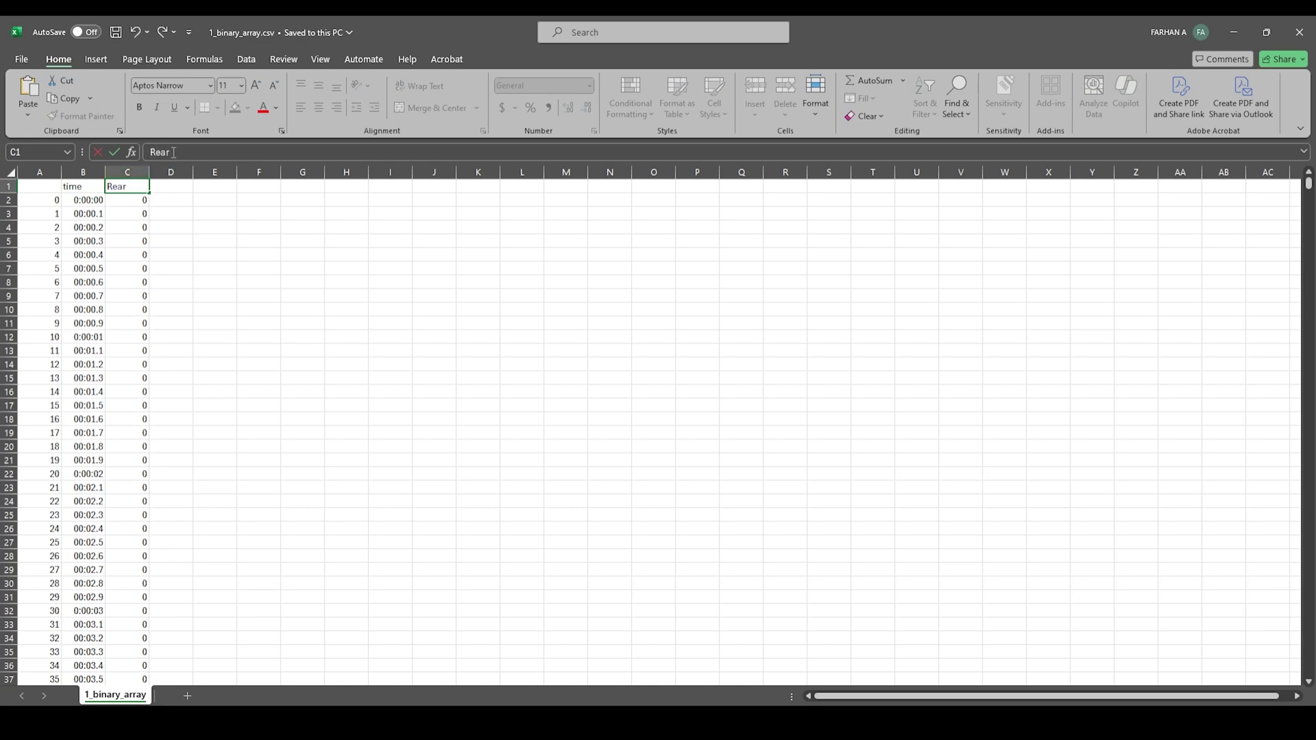
click(171, 199)
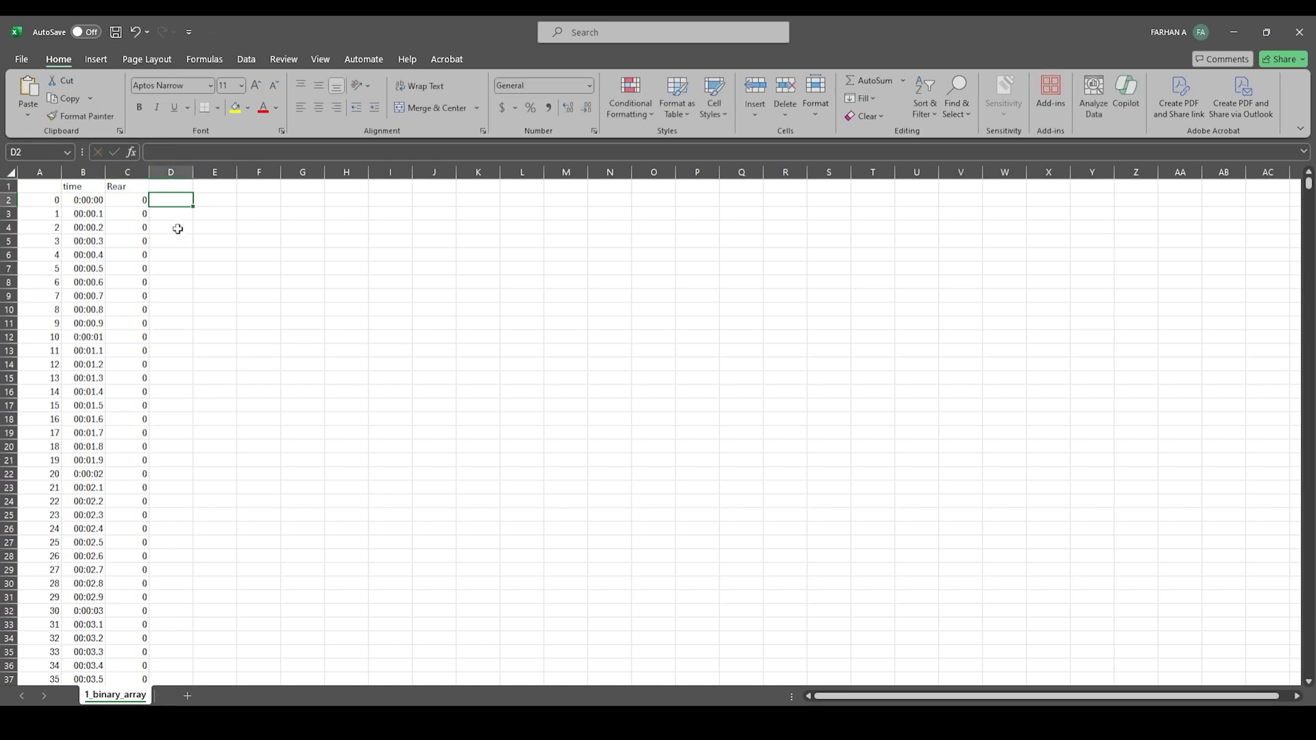
click(140, 186)
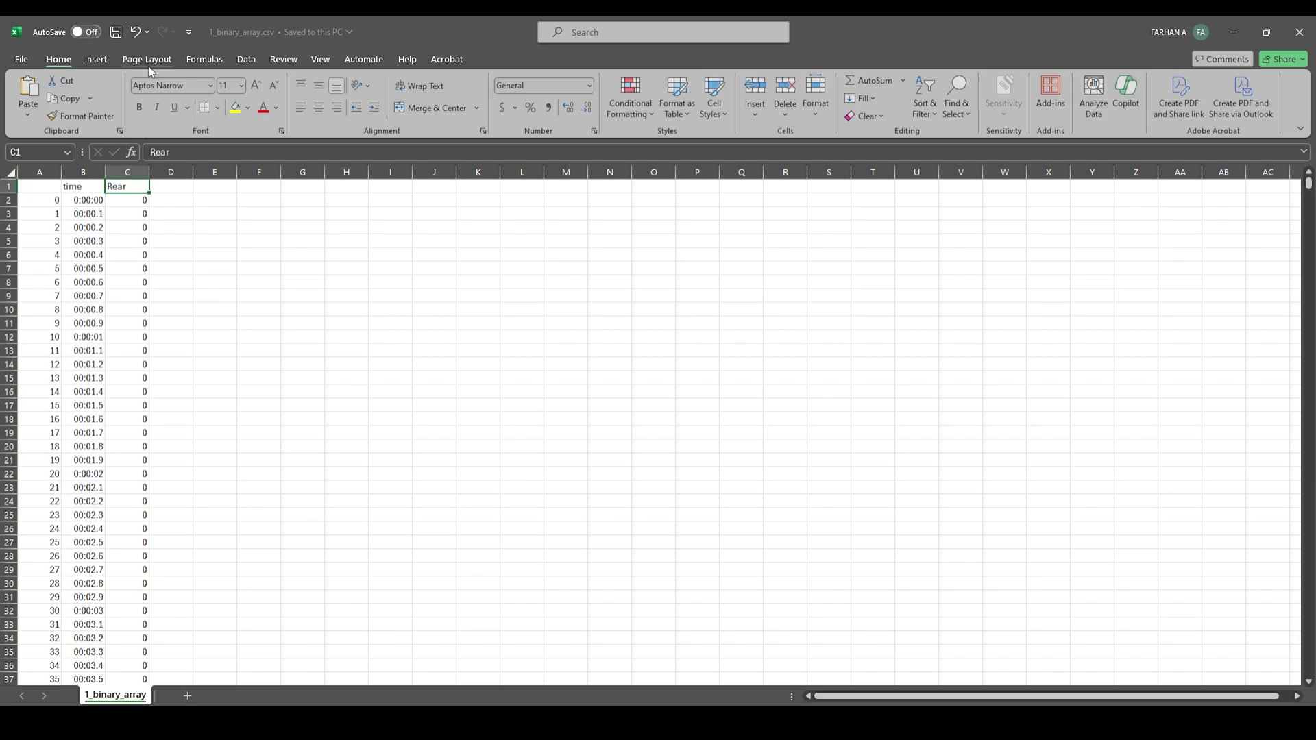
Close Excel and replace the uploaded annotation file with the edited 1_binary_array.csv.
click(1299, 32)
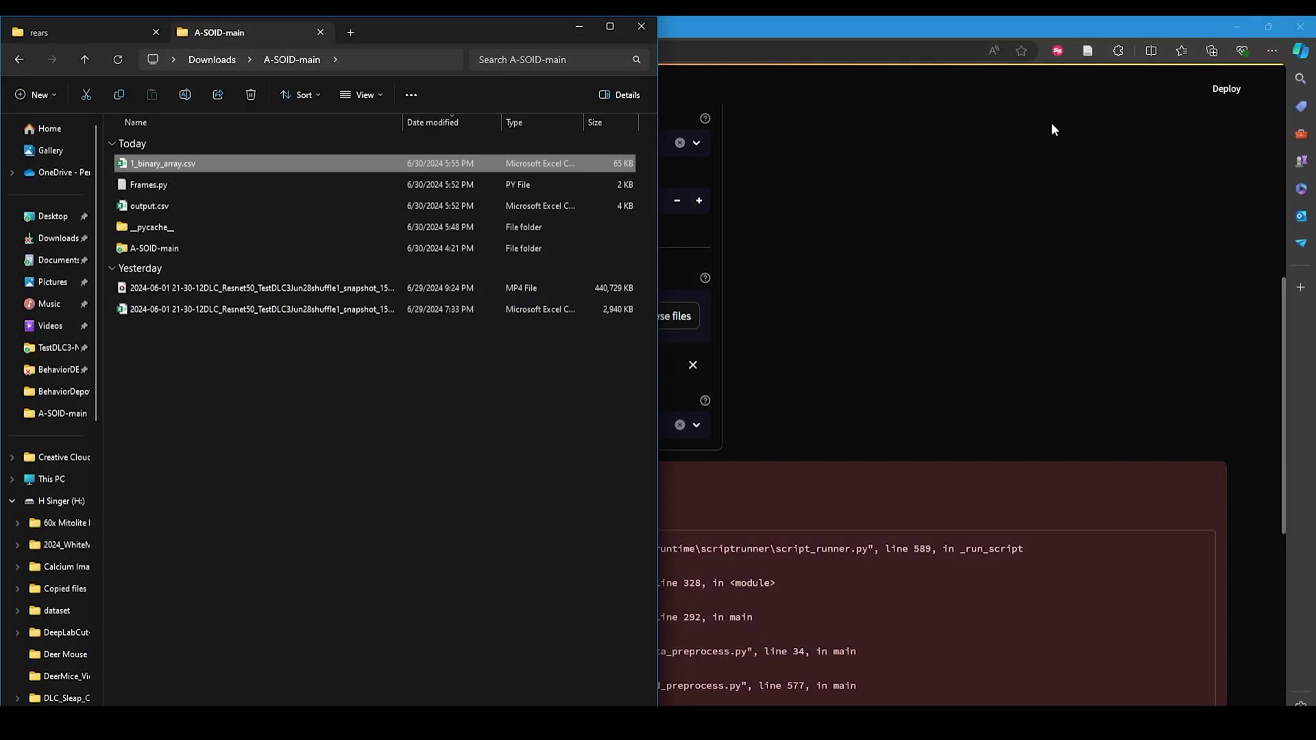
click(793, 415)
click(691, 366)
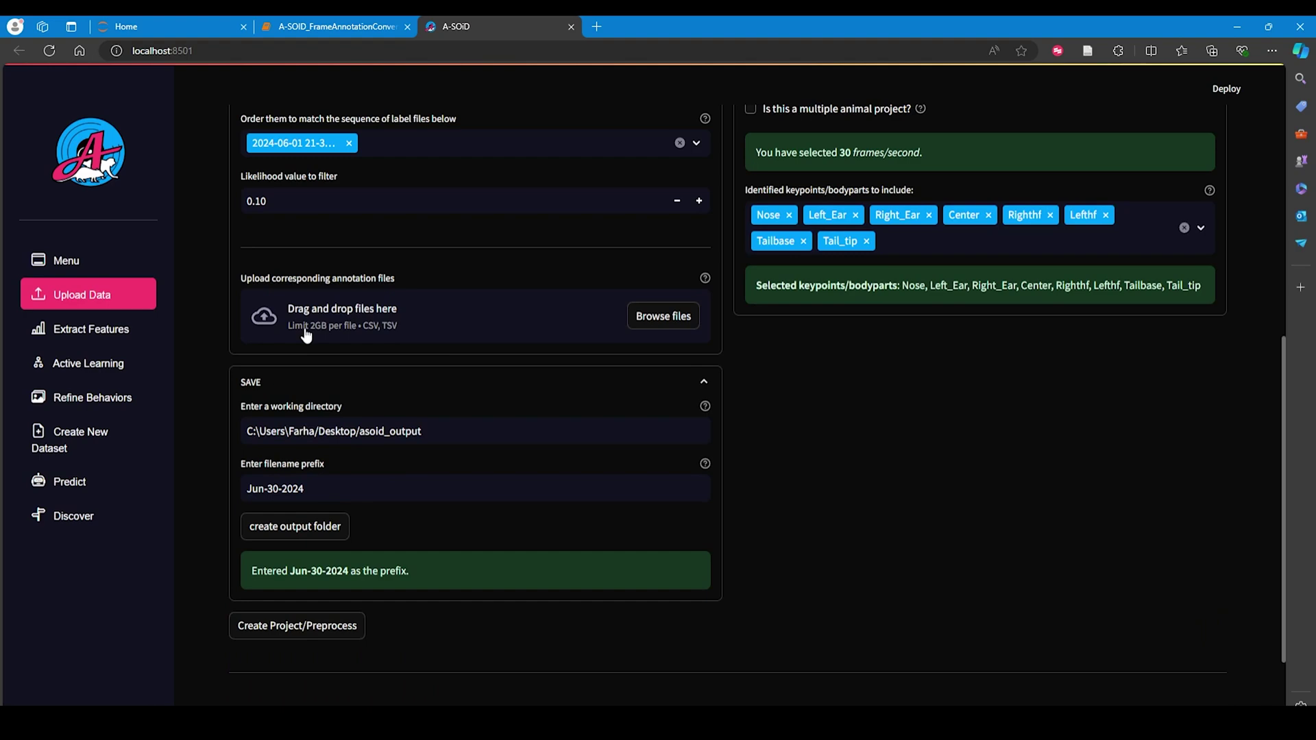
click(652, 324)
click(319, 150)
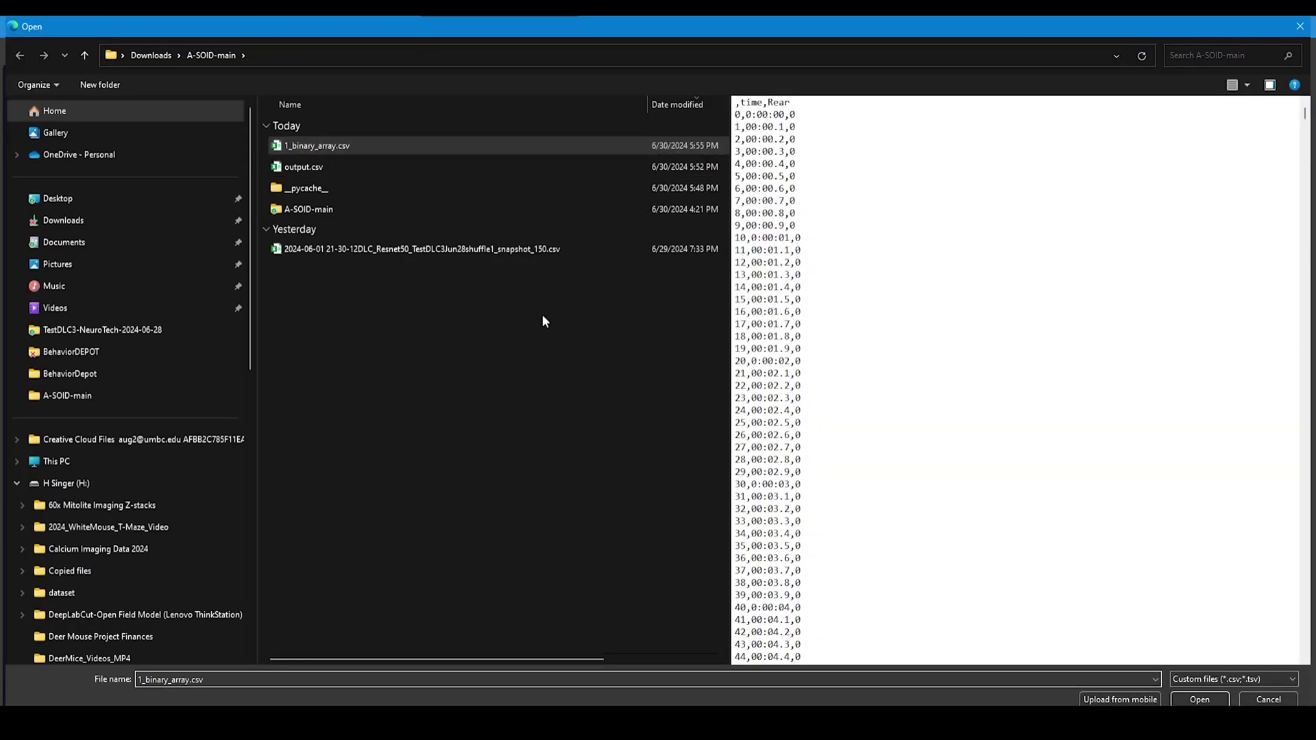
click(1201, 699)
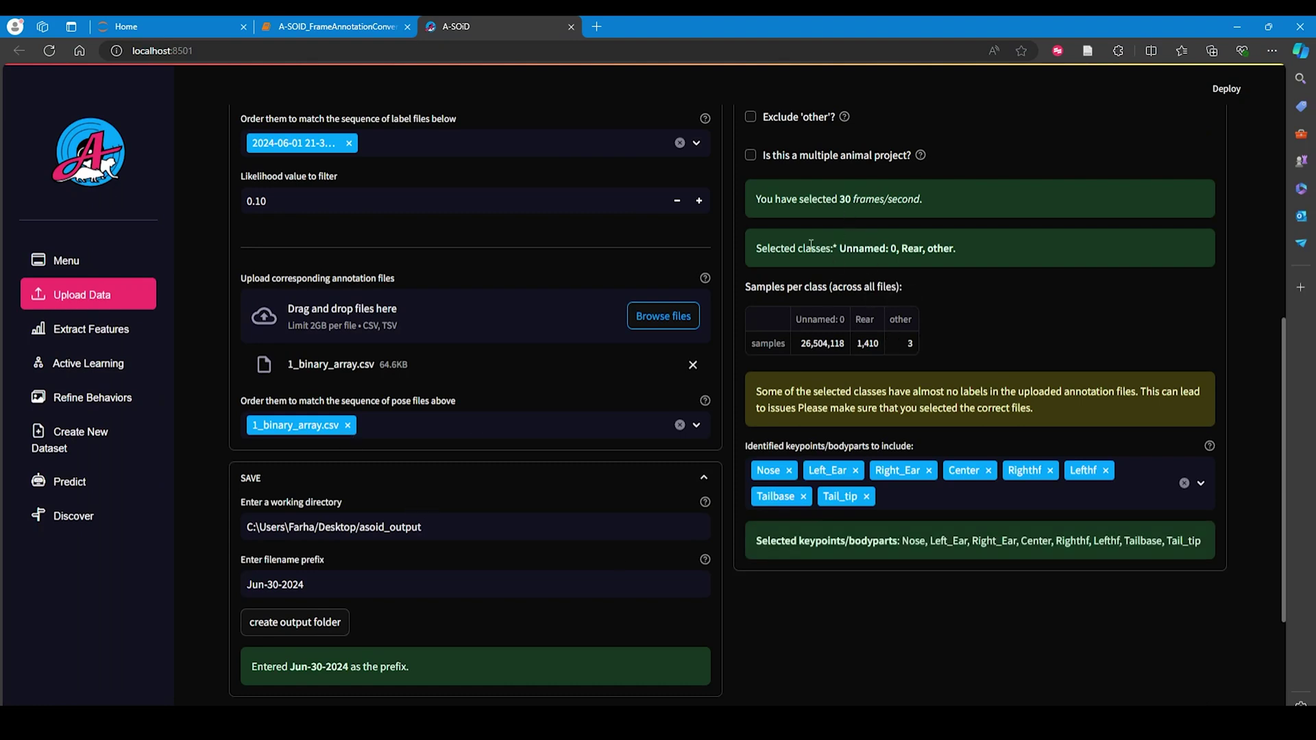
Check the listed class names Rear, other and Unnamed: 0.
double_click(911, 248)
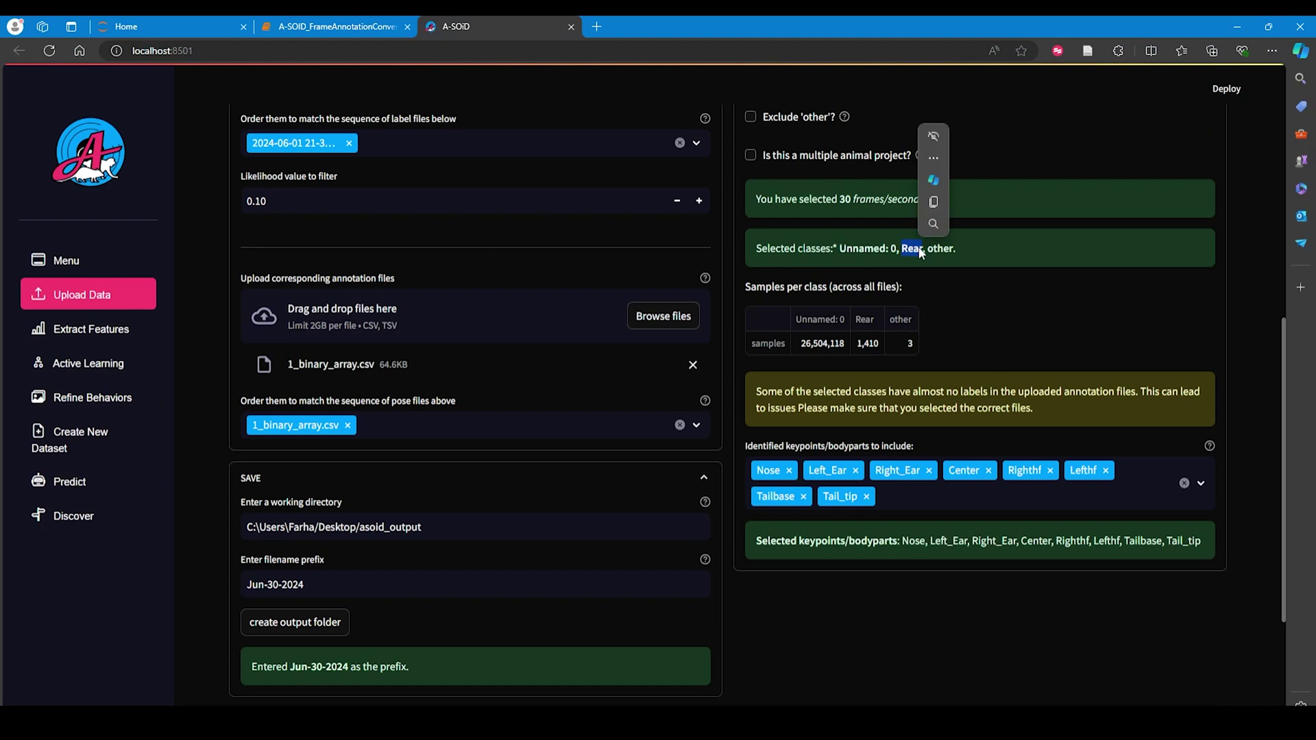
click(938, 250)
drag(958, 251, 928, 249)
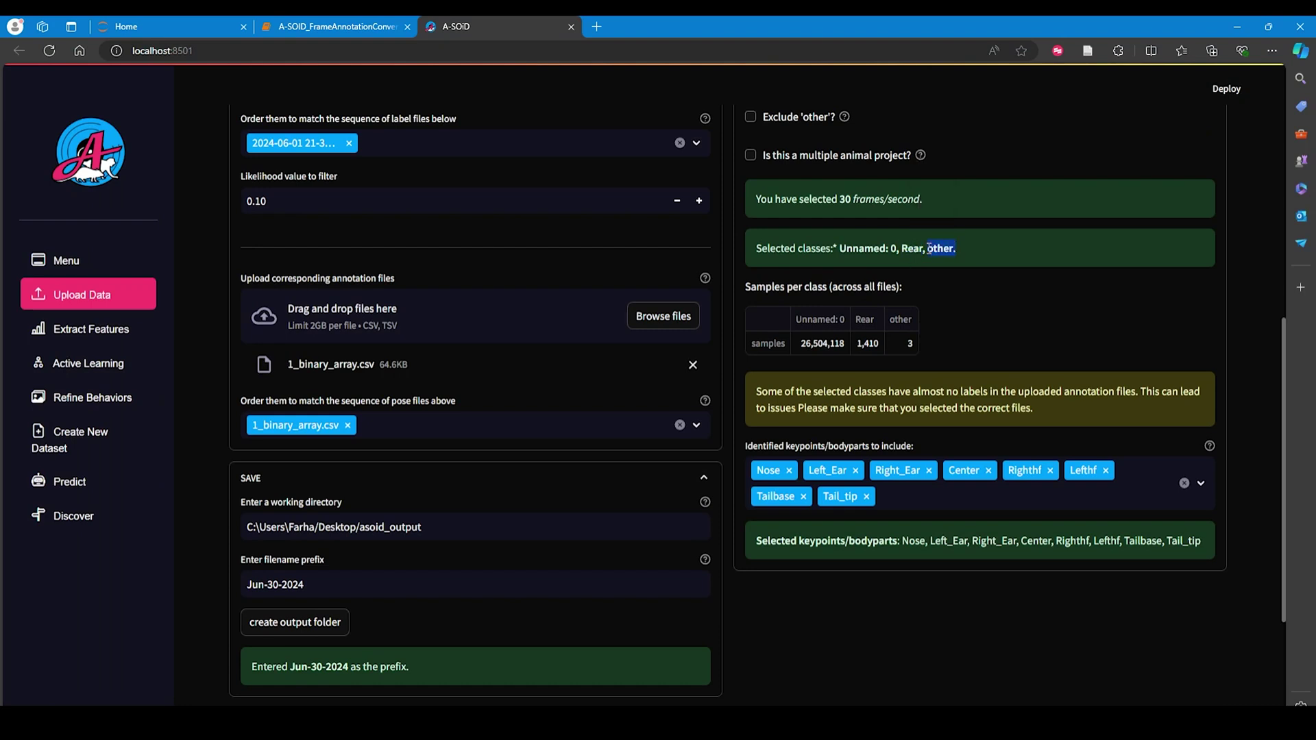
click(898, 250)
drag(841, 249, 888, 253)
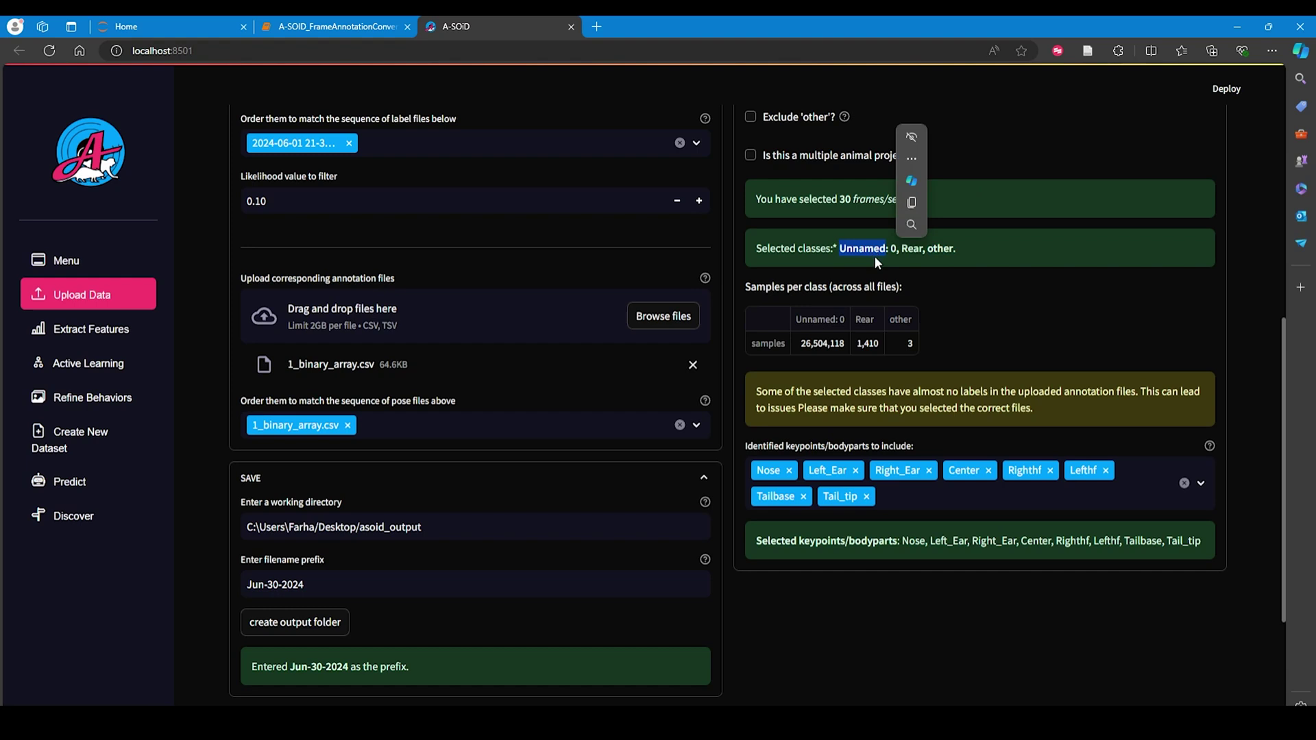
scroll(875, 261, up, 2)
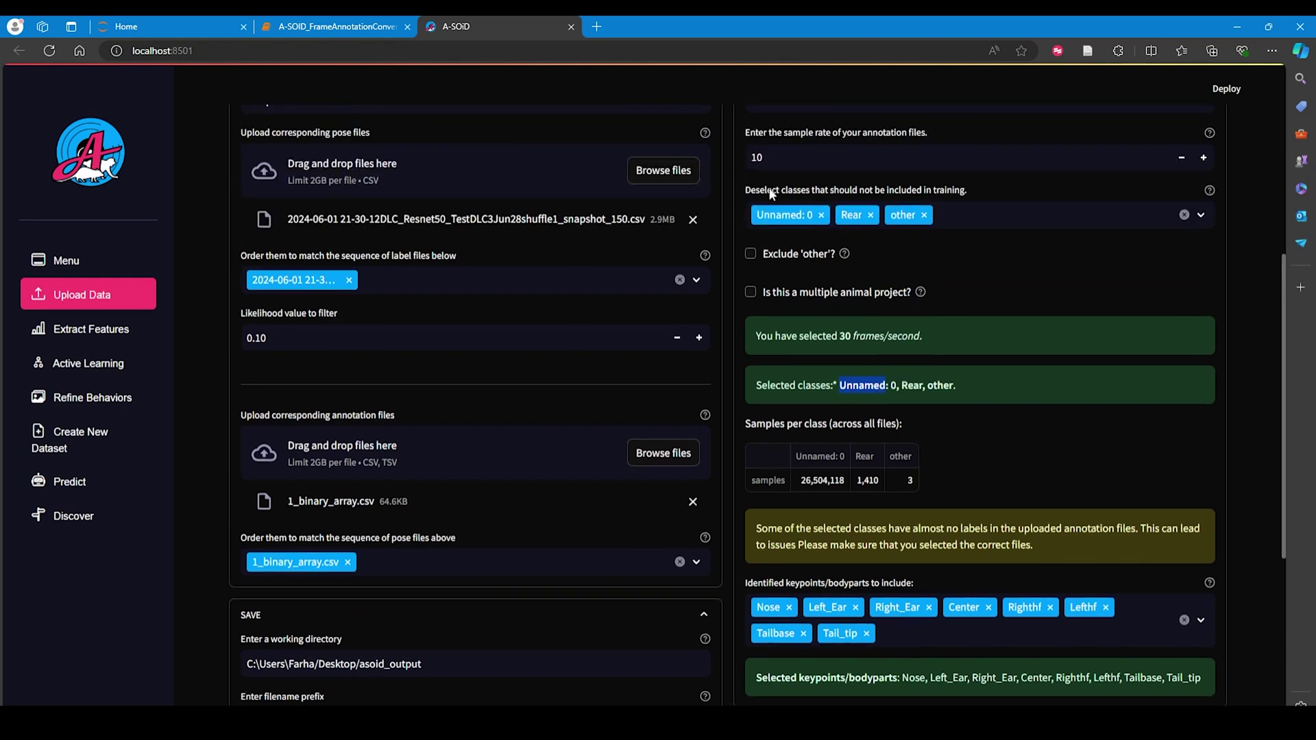
Remove the Unnamed: 0 and other tags from the training classes.
click(821, 215)
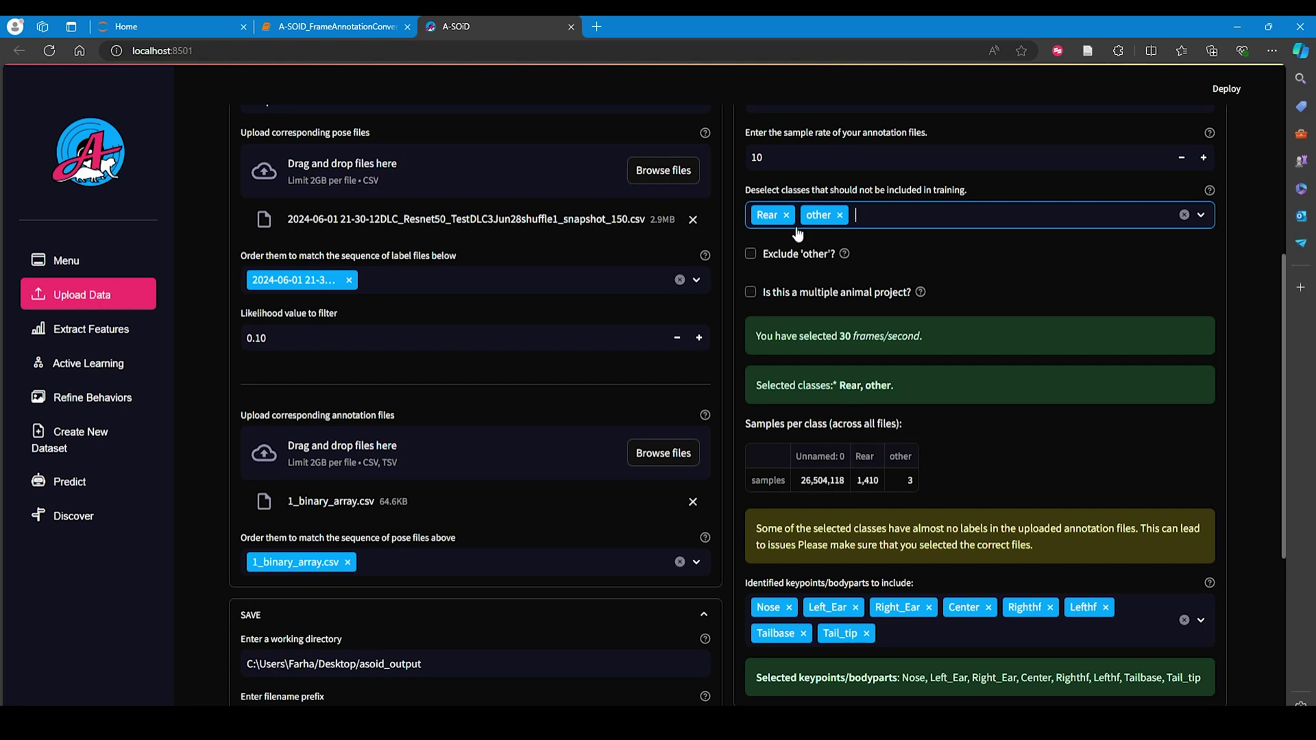
mouse_move(879, 468)
click(839, 214)
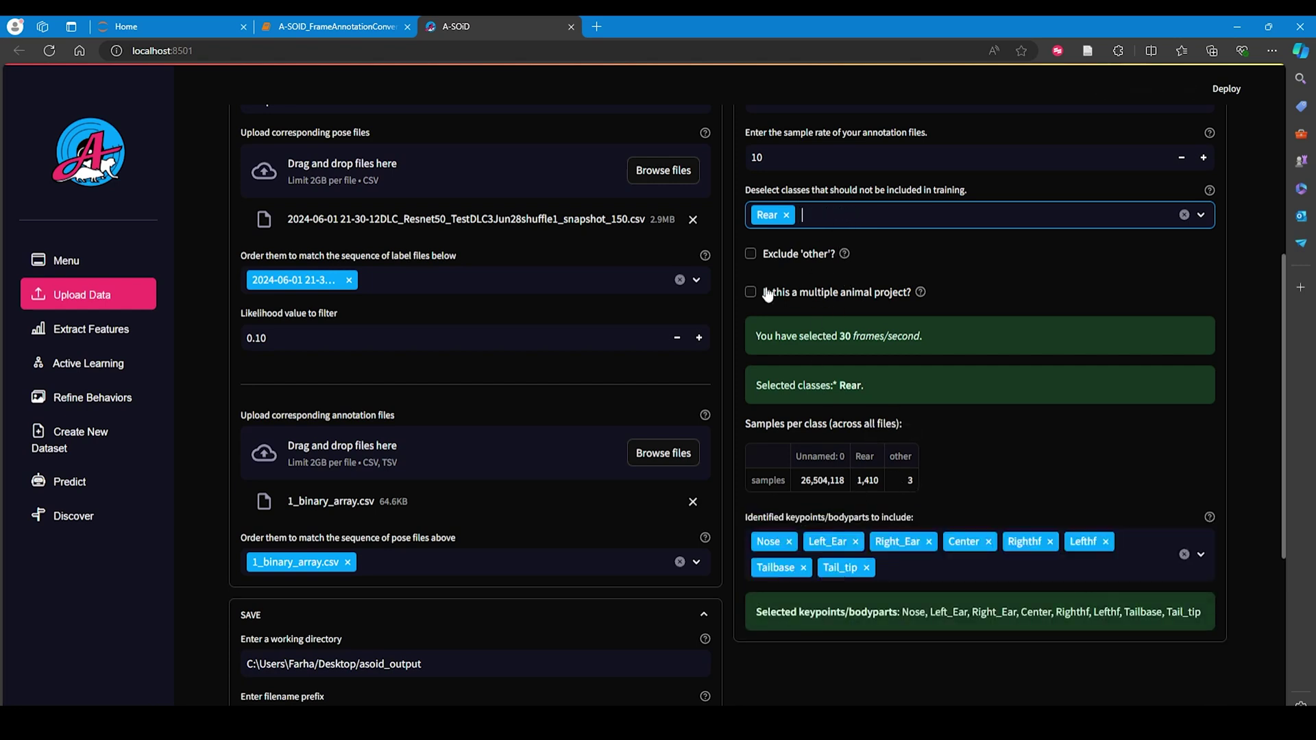
scroll(946, 396, down, 2)
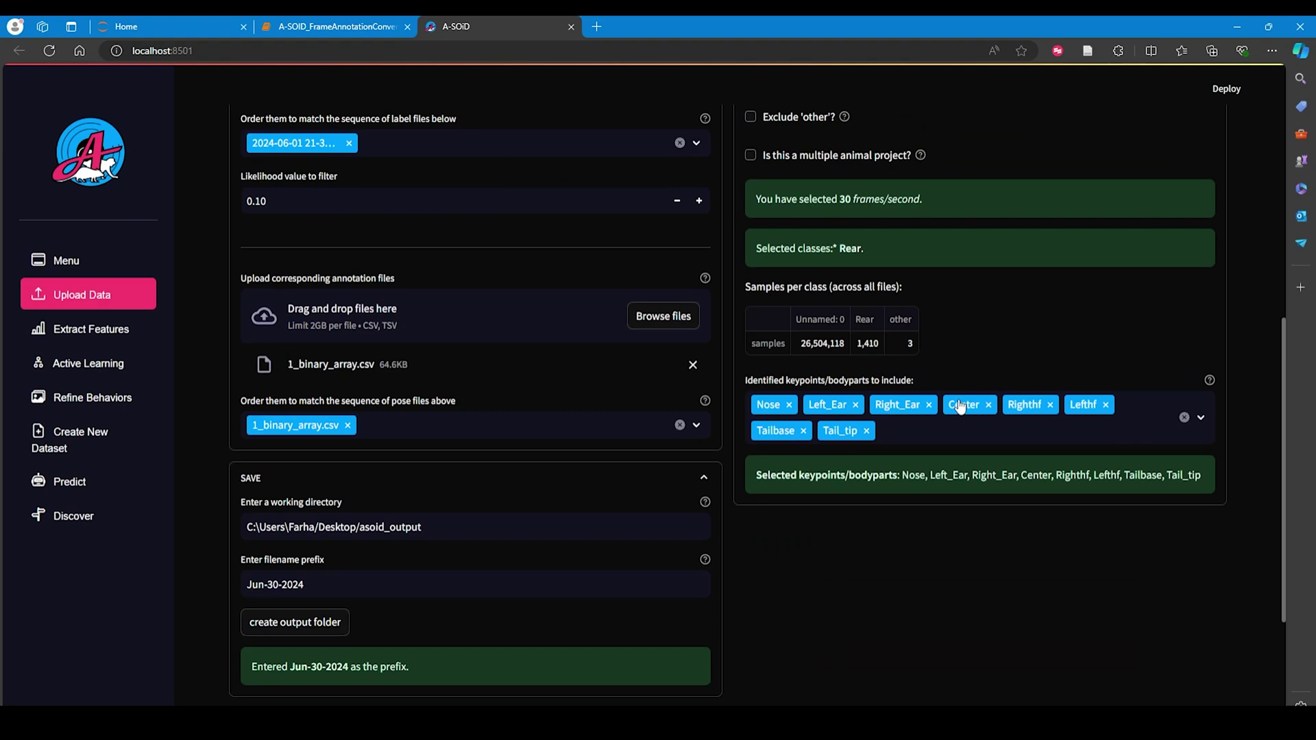
scroll(838, 549, down, 3)
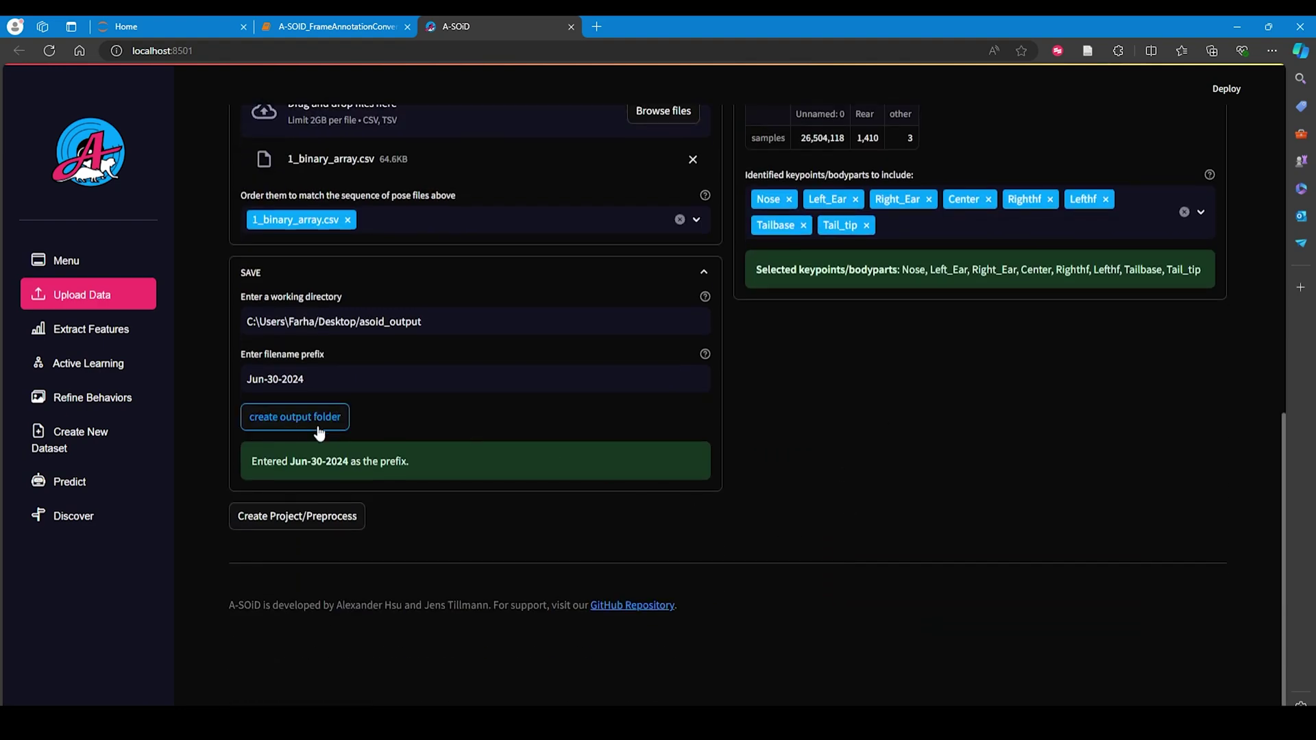
Clear the working directory field and copy the A-SOID-main folder path from File Explorer.
drag(433, 324, 232, 325)
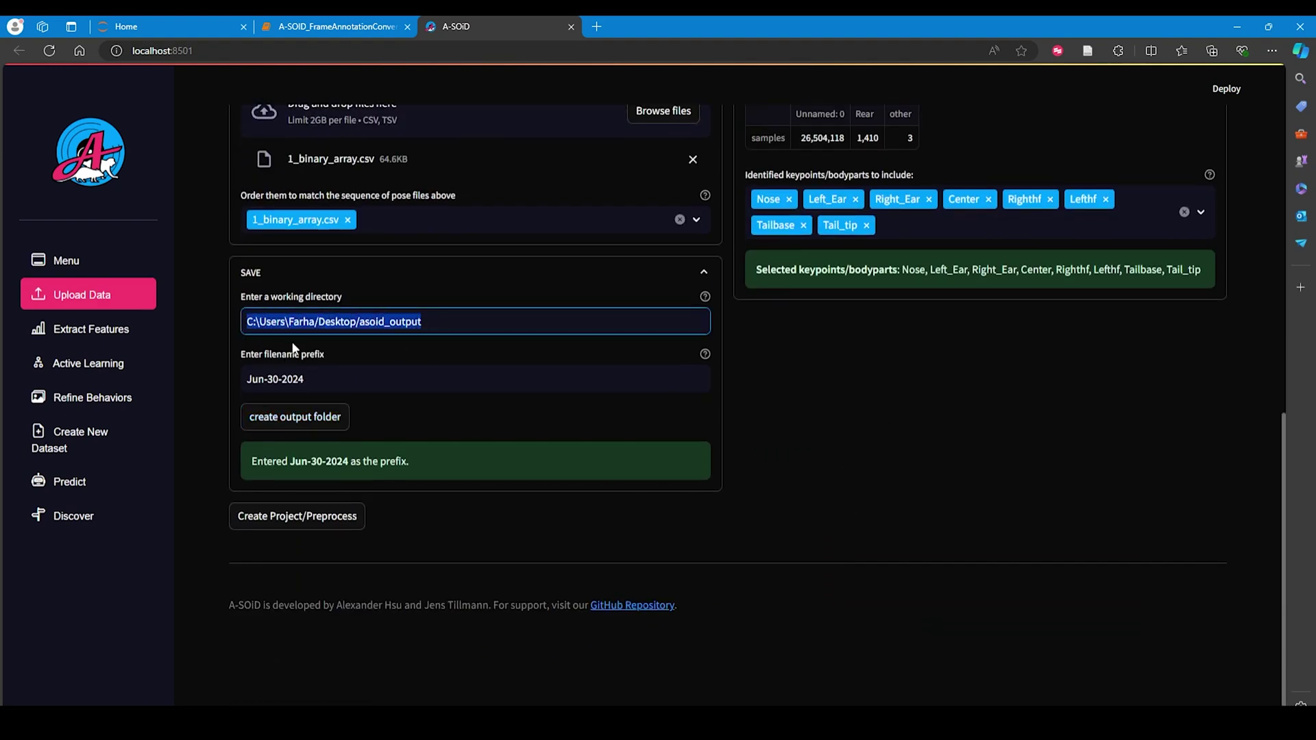
key(BackSpace)
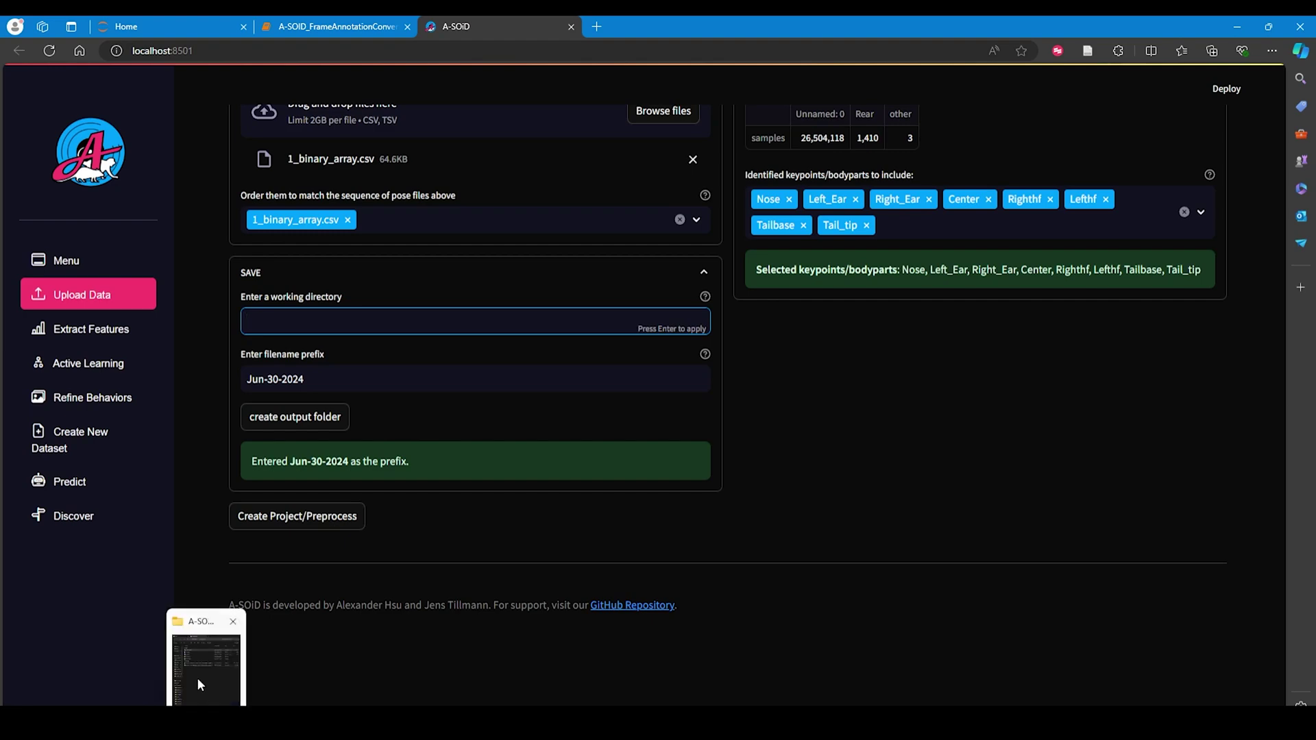
click(199, 685)
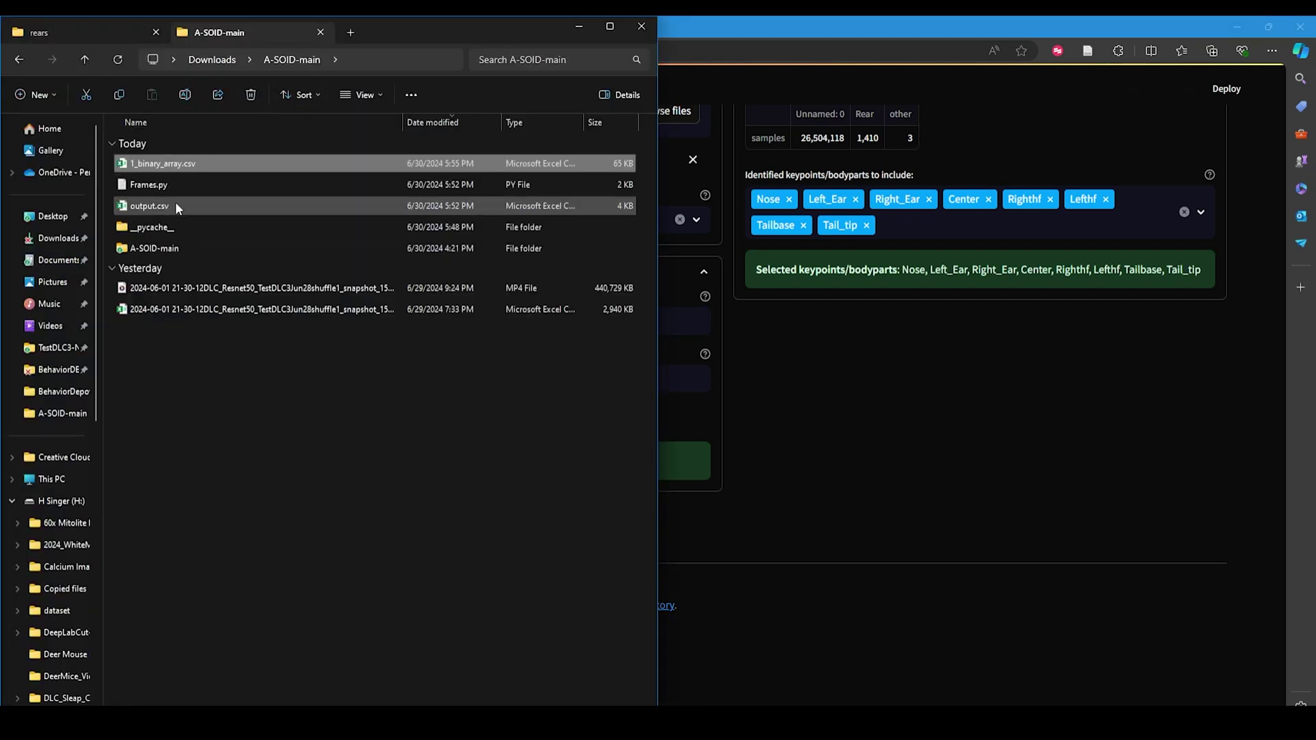
click(374, 60)
right_click(287, 58)
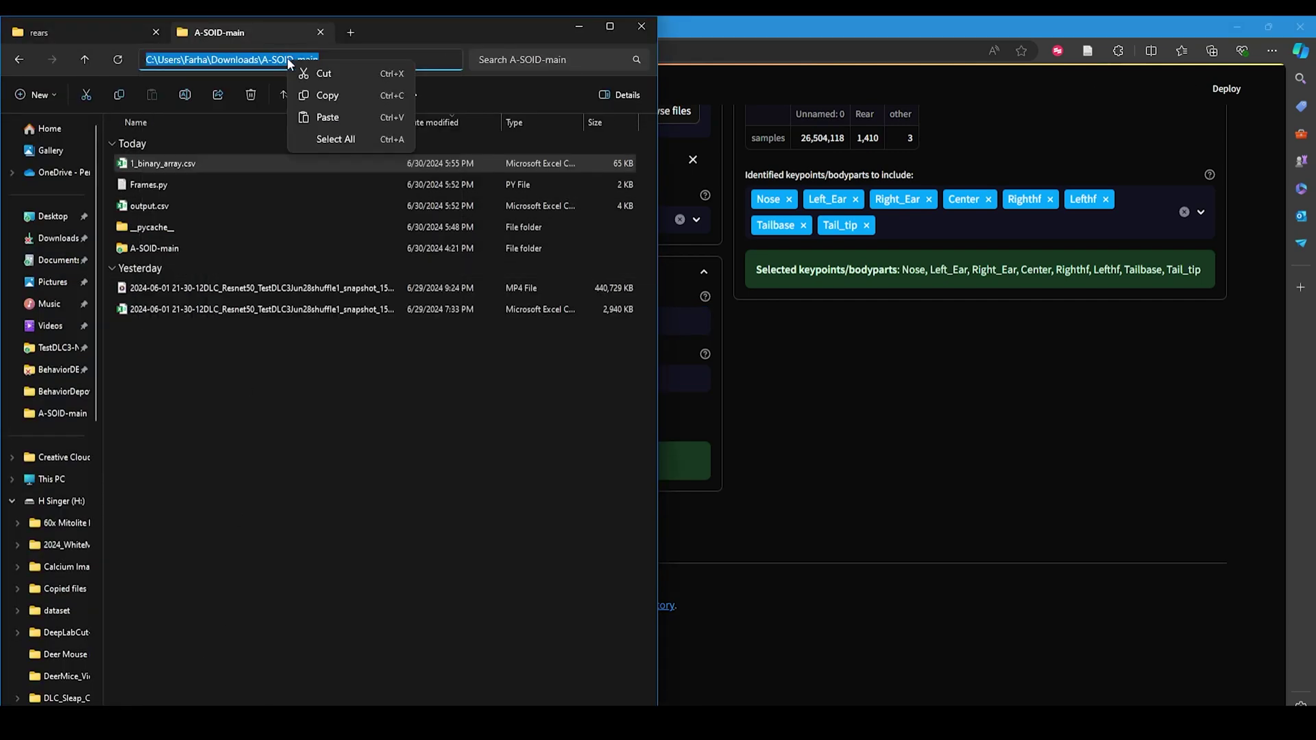
click(311, 92)
Paste the A-SOID-main path as the working directory and create the project.
key(alt+Tab)
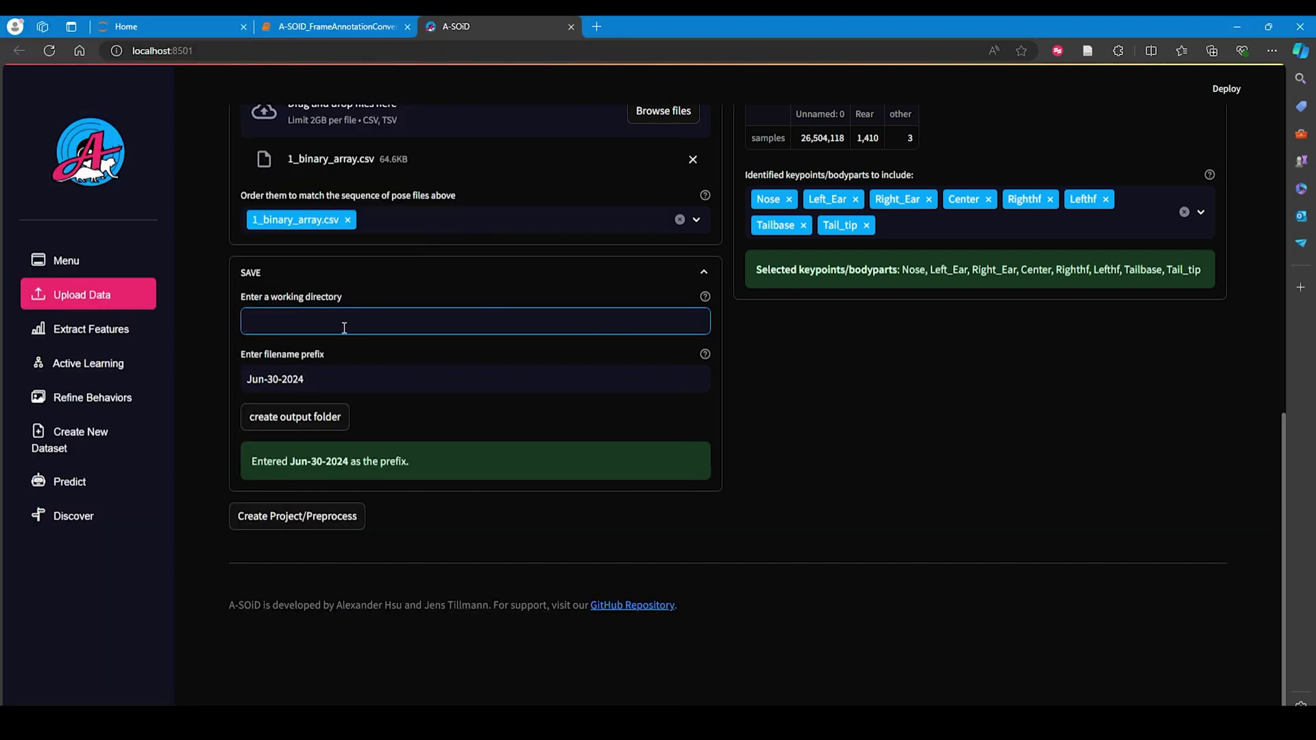
right_click(343, 321)
click(379, 453)
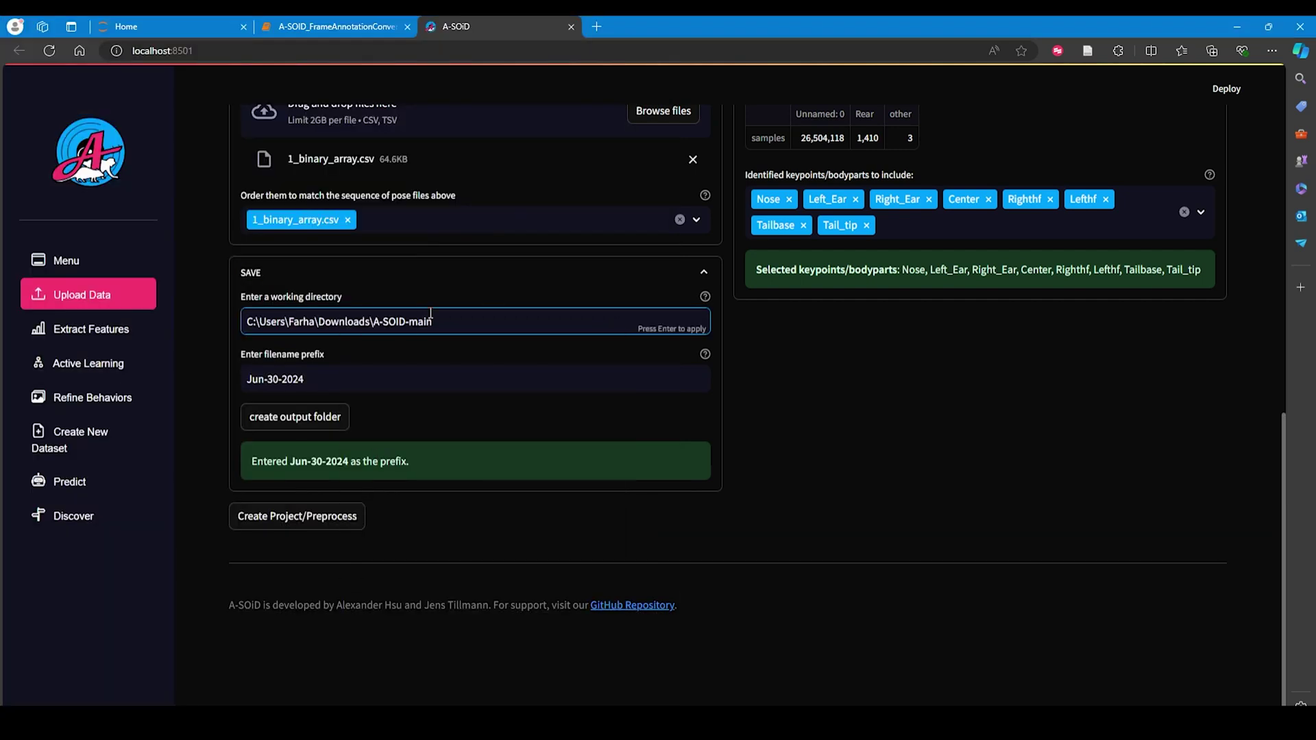
key(Return)
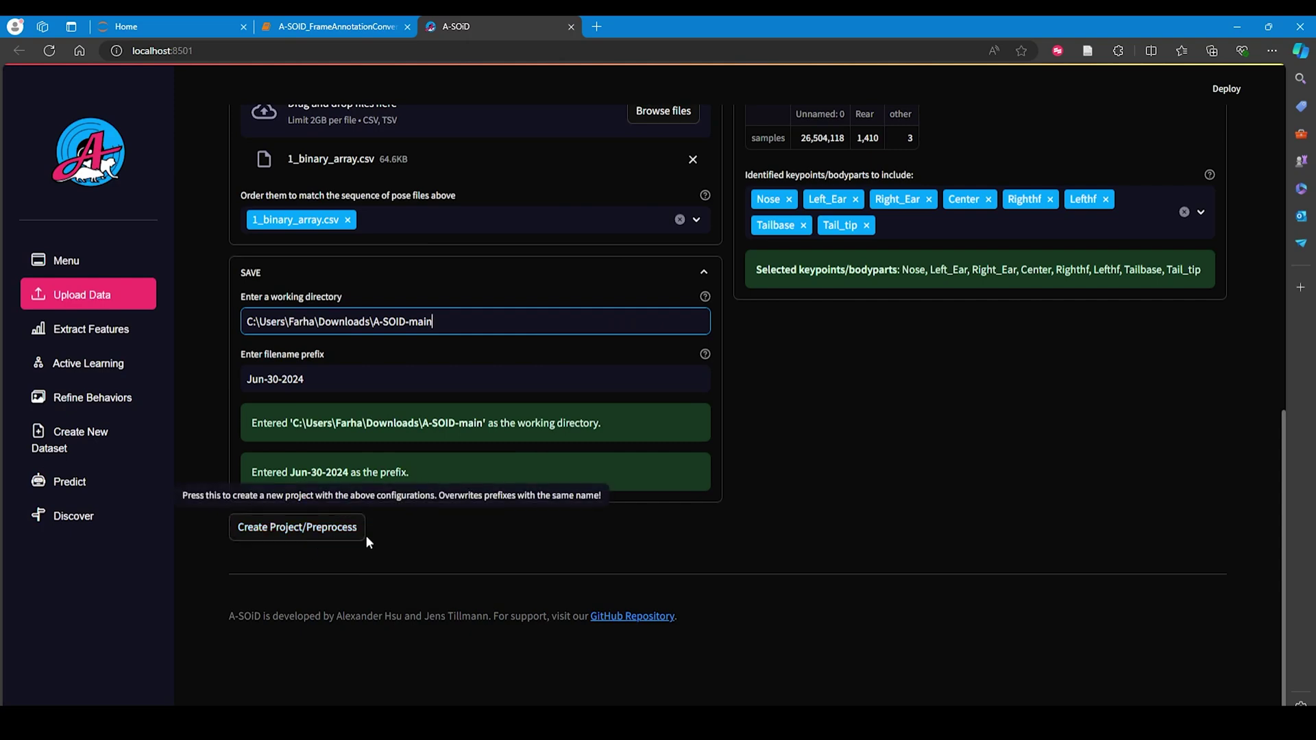
click(315, 535)
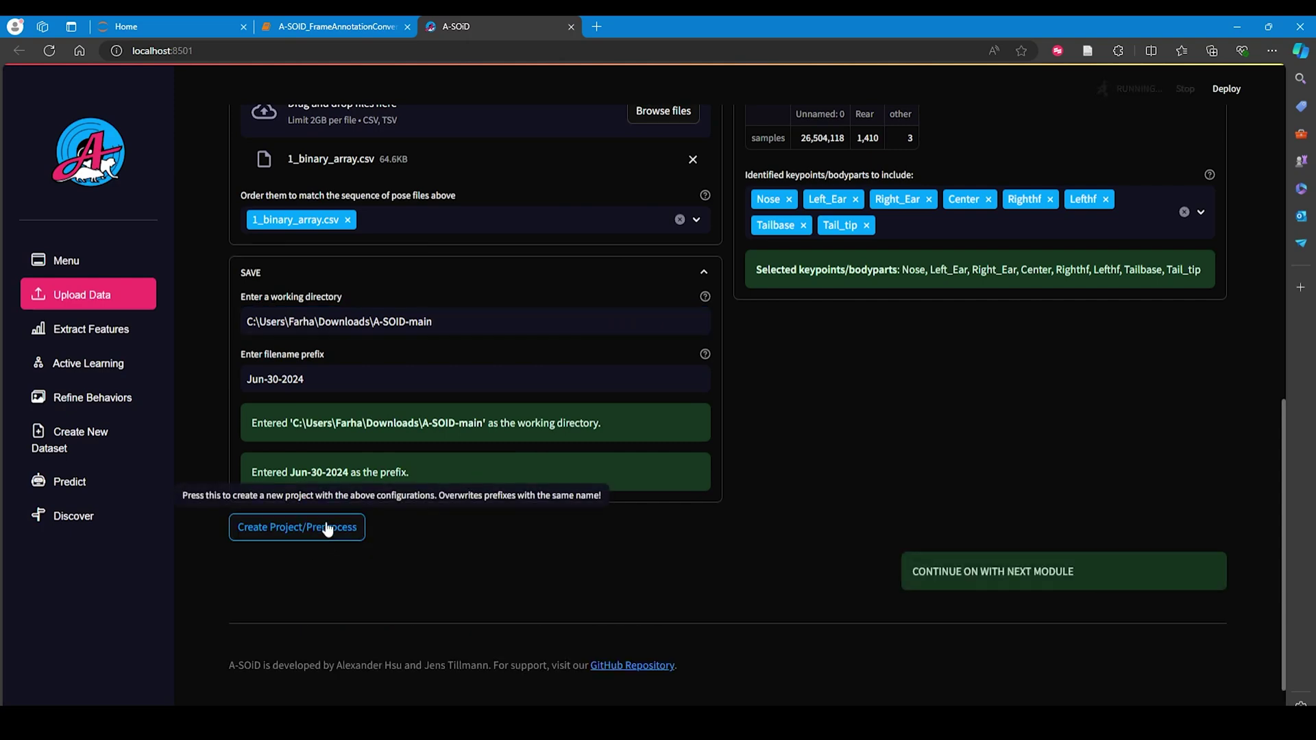
scroll(822, 458, up, 5)
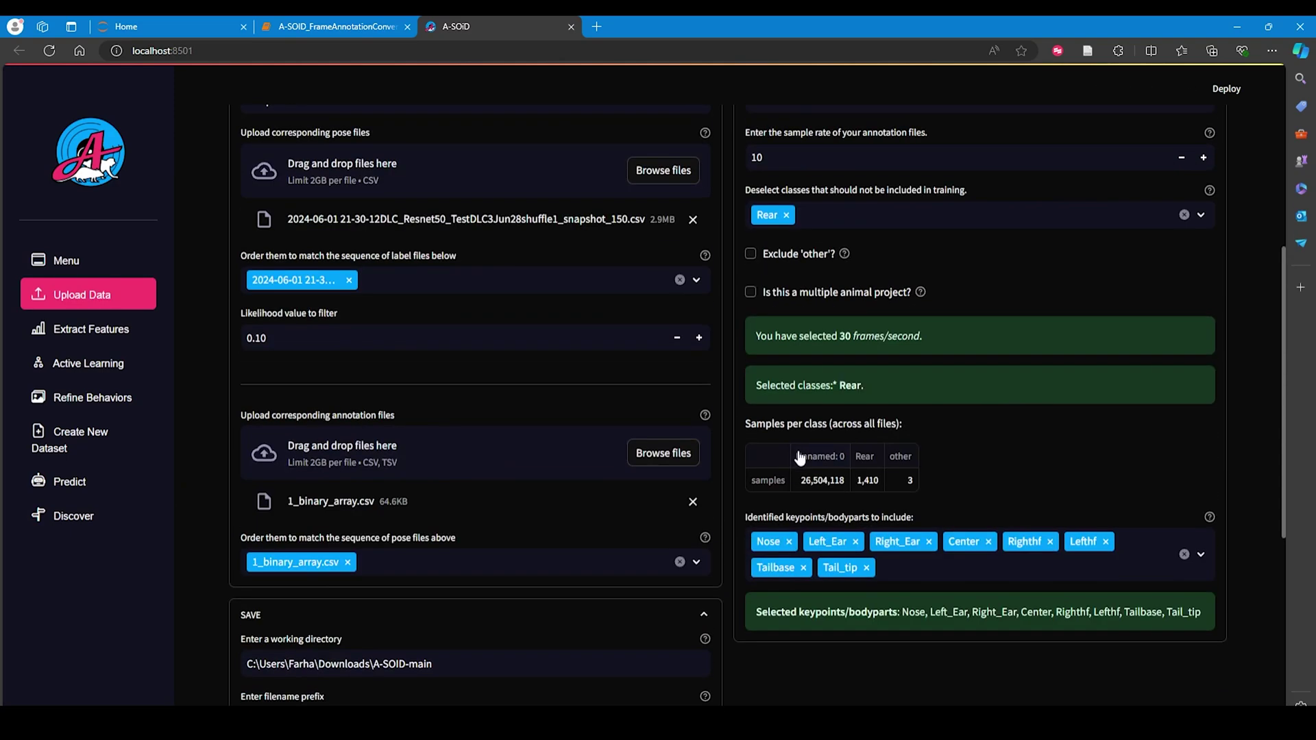
scroll(793, 440, up, 5)
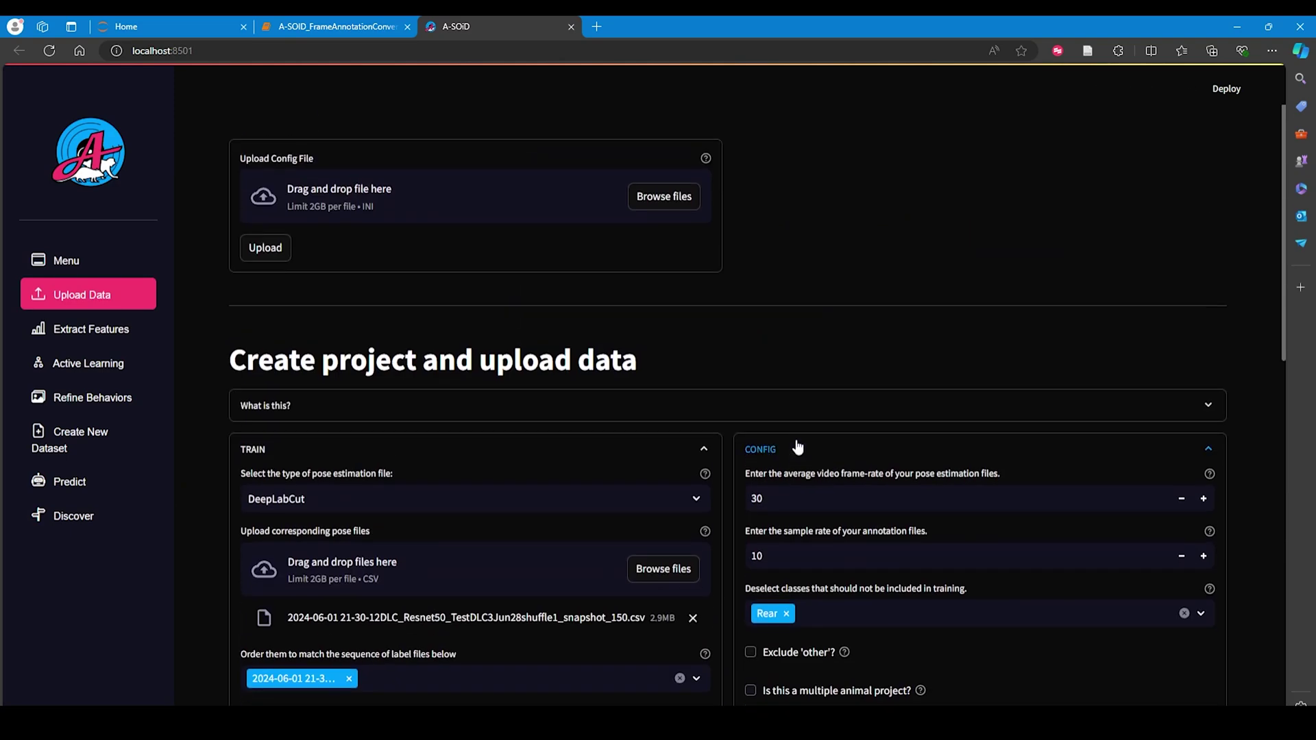
Load config.ini from the Jun-30-2024 project folder and view its settings.
click(112, 338)
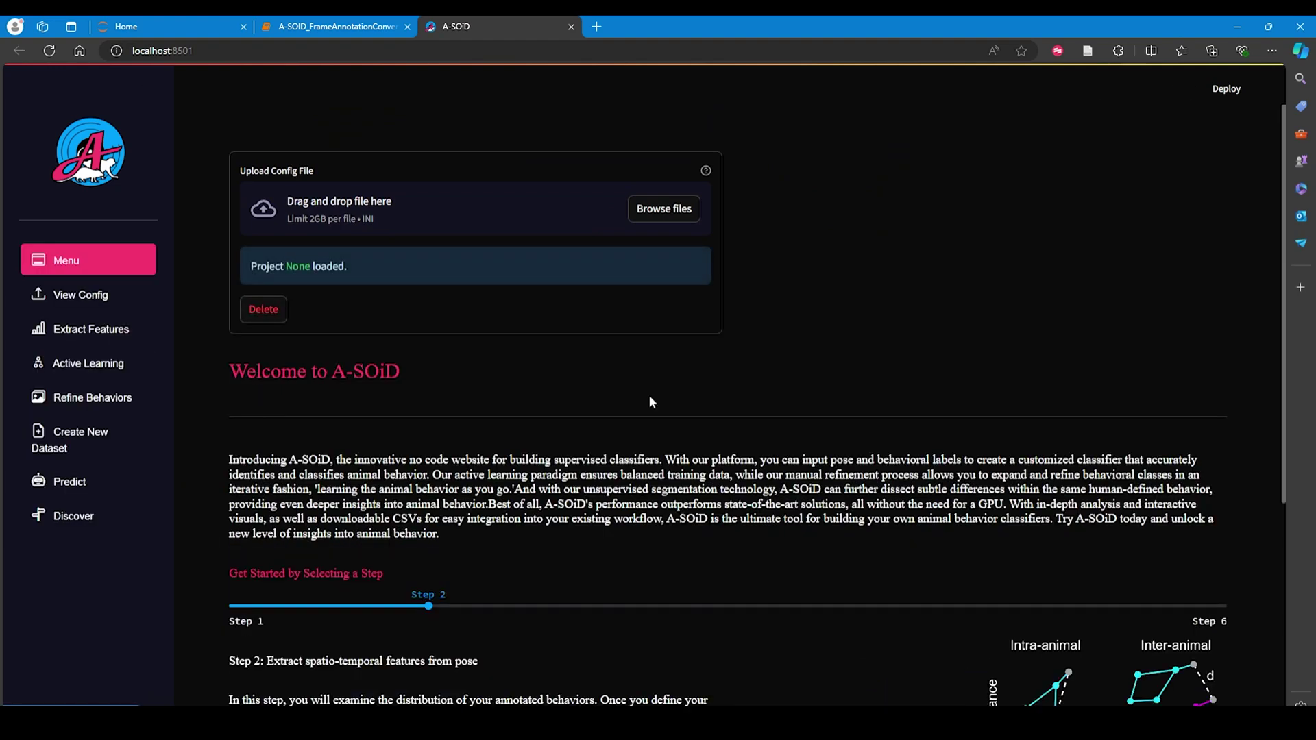
click(86, 266)
scroll(496, 514, down, 3)
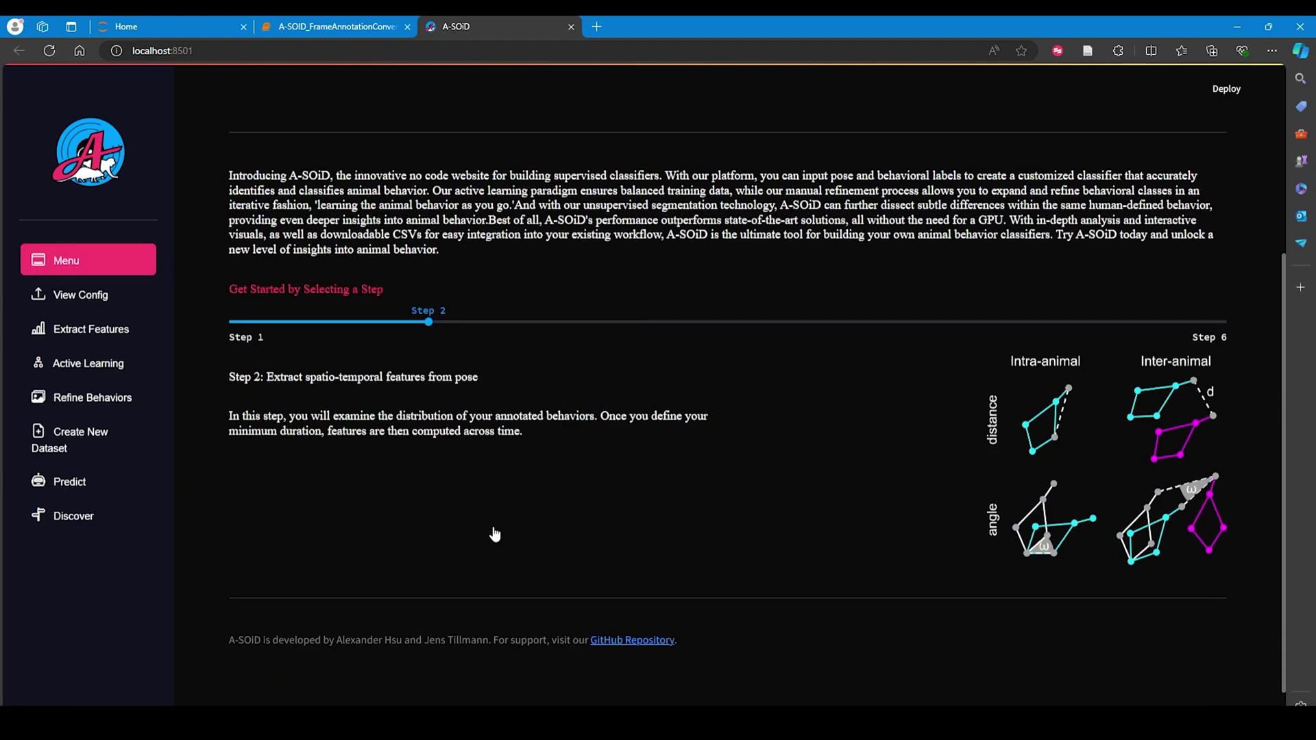
scroll(493, 534, up, 3)
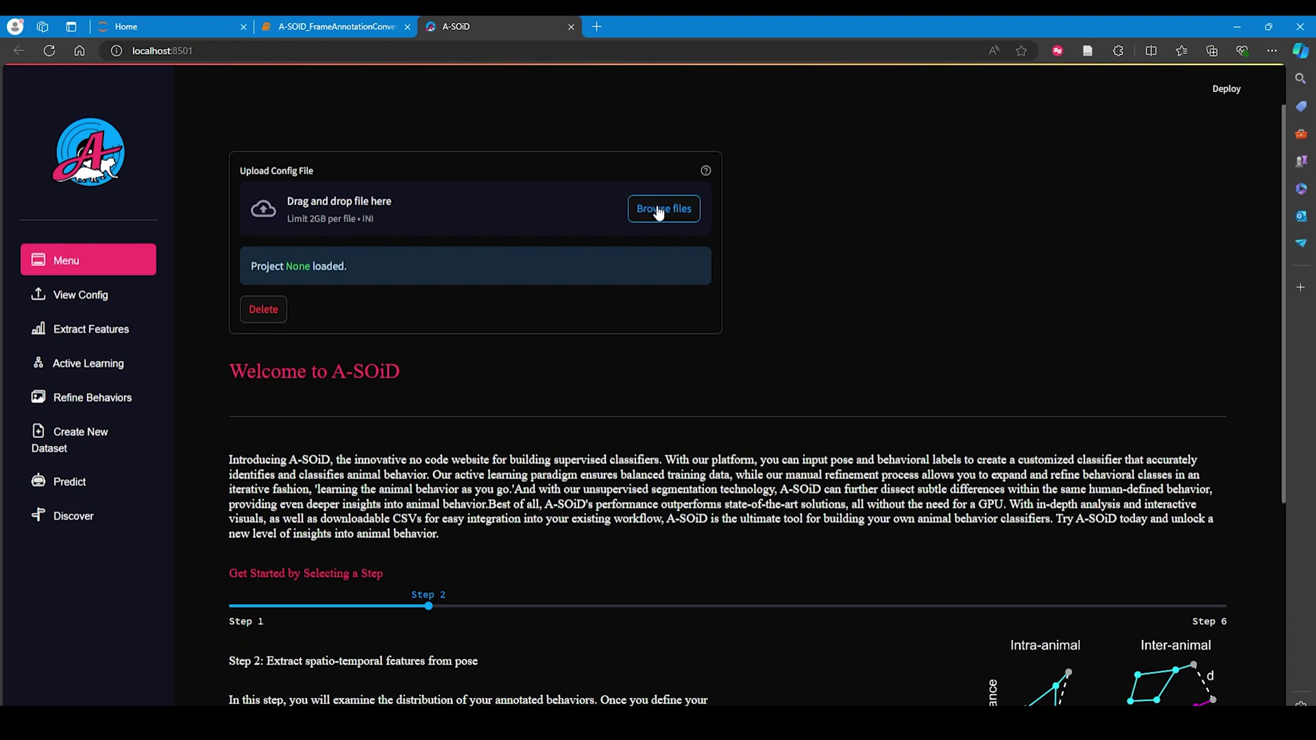
click(656, 211)
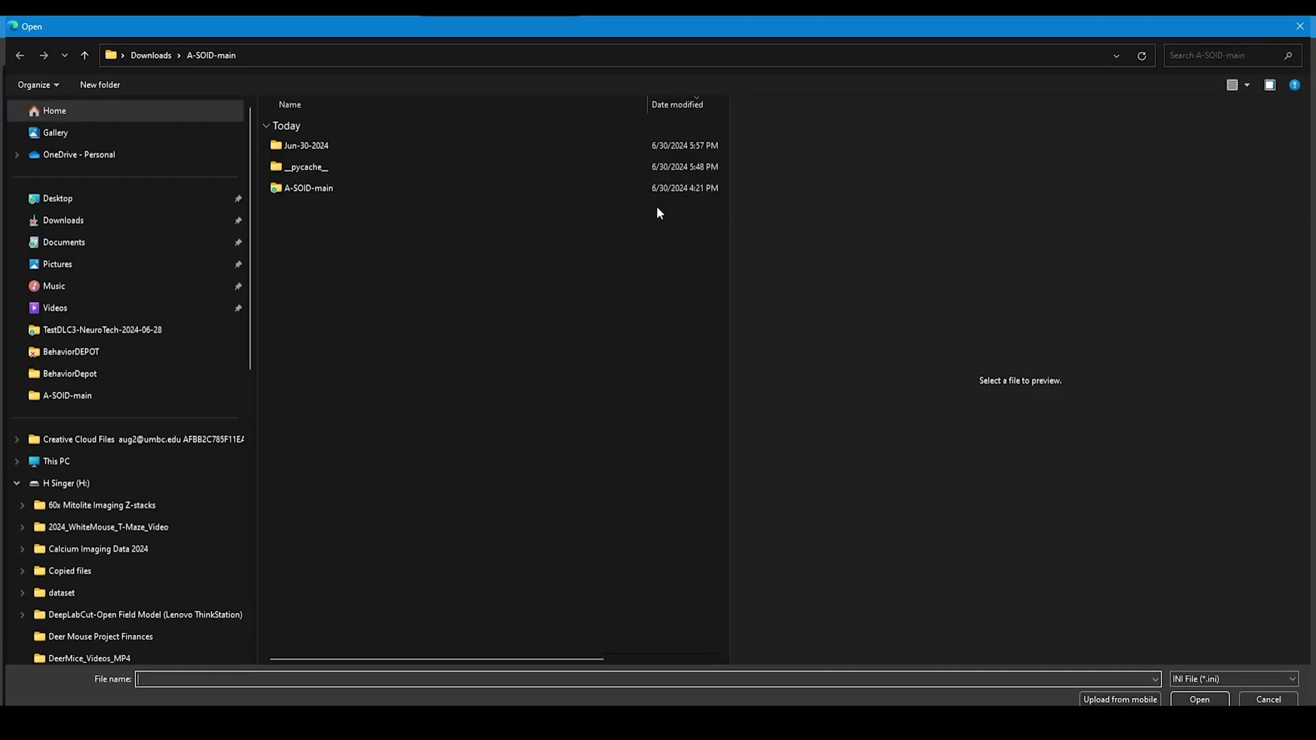
click(319, 147)
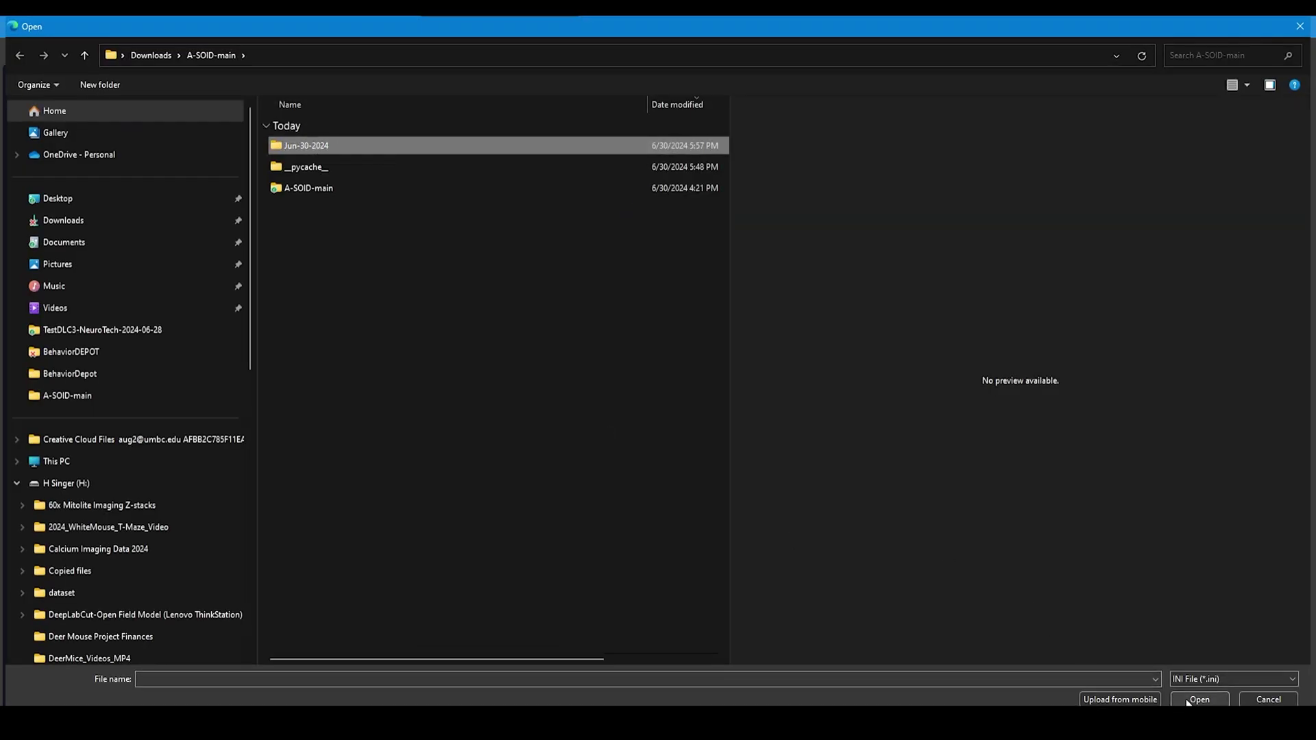
key(Return)
click(319, 152)
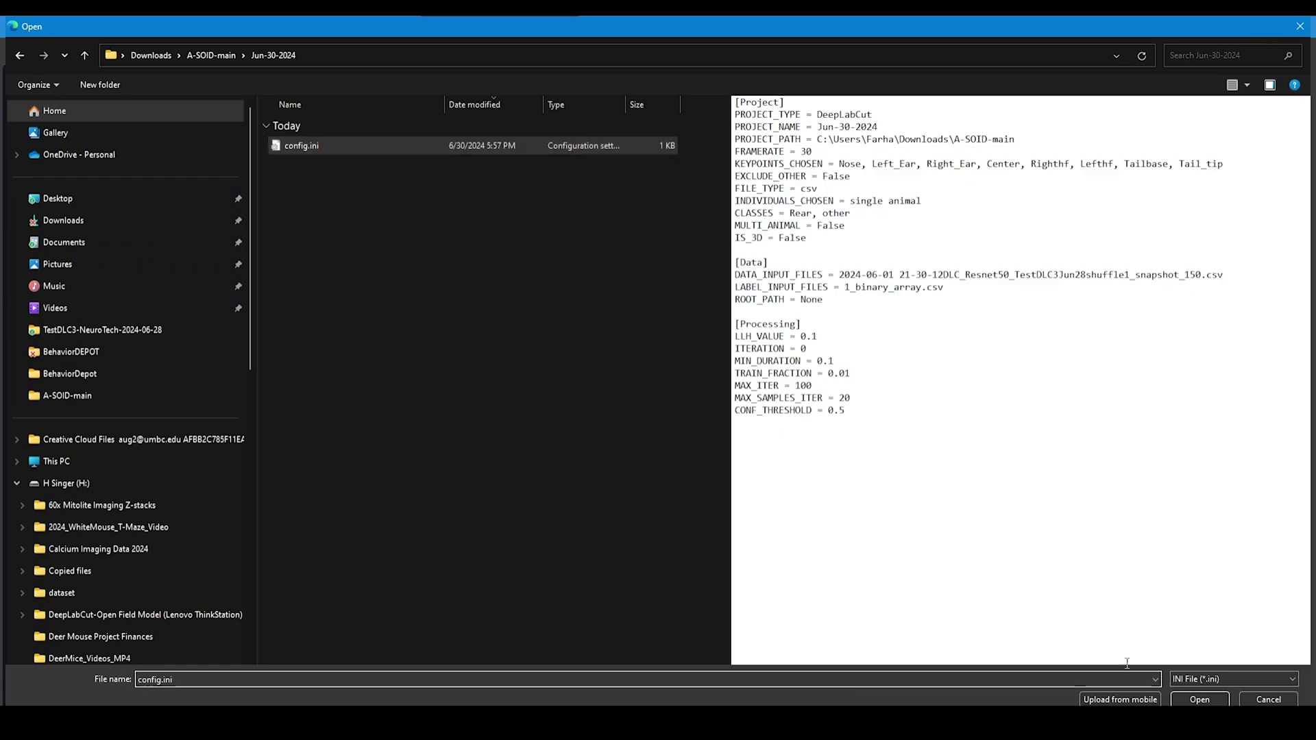
click(1193, 699)
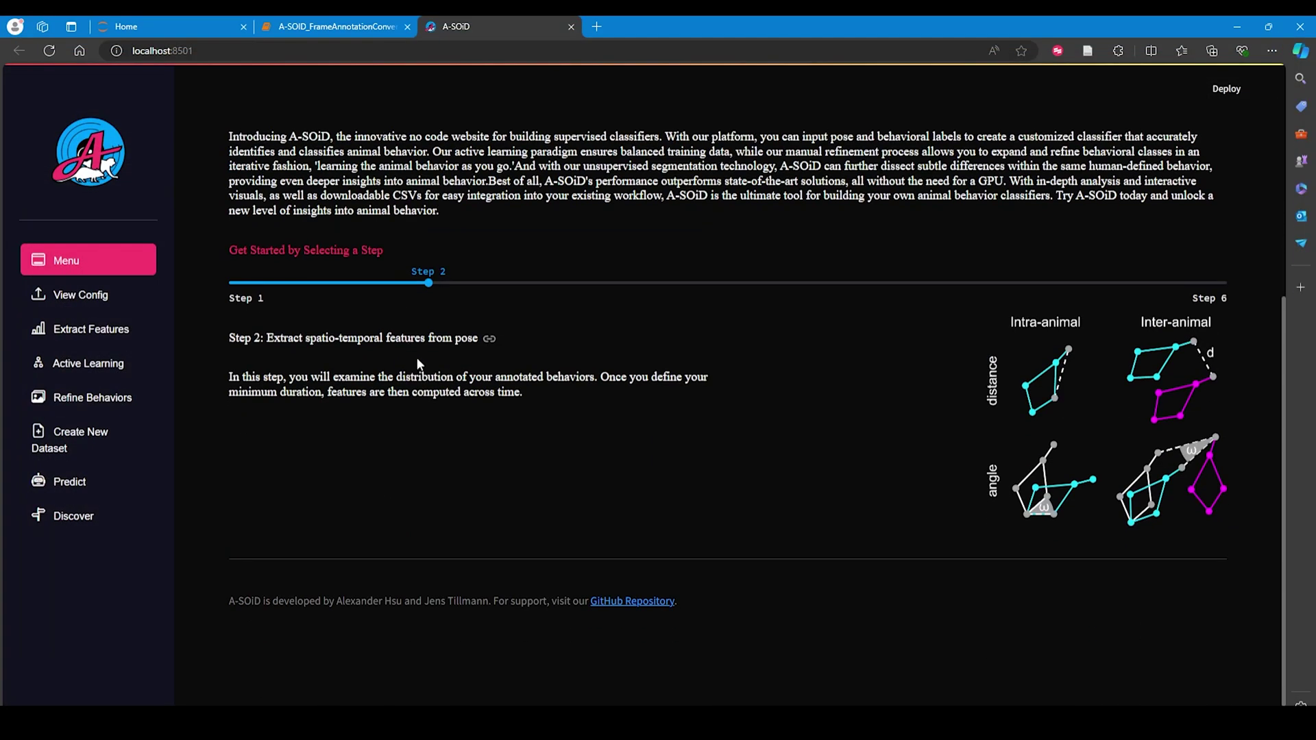
click(96, 296)
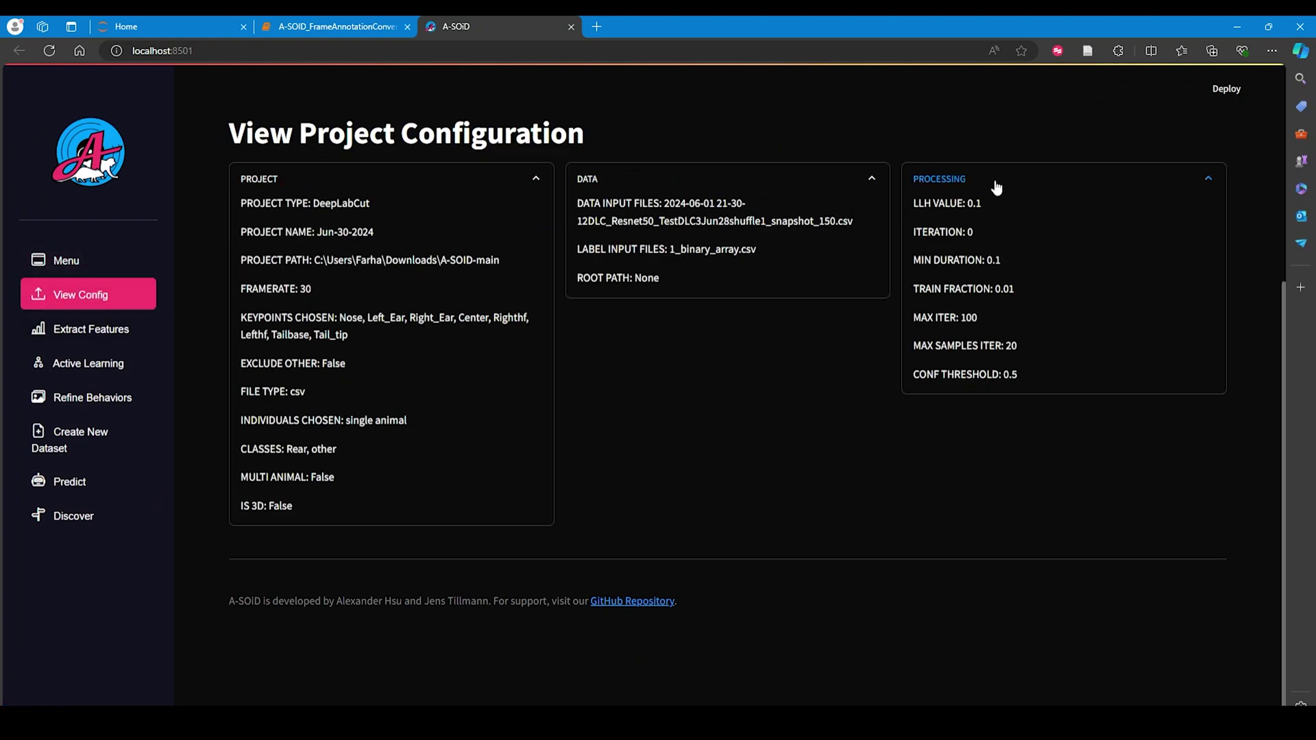
Set feature extraction to 100 histogram bins and a 0.30 s minimum behavior duration.
click(94, 330)
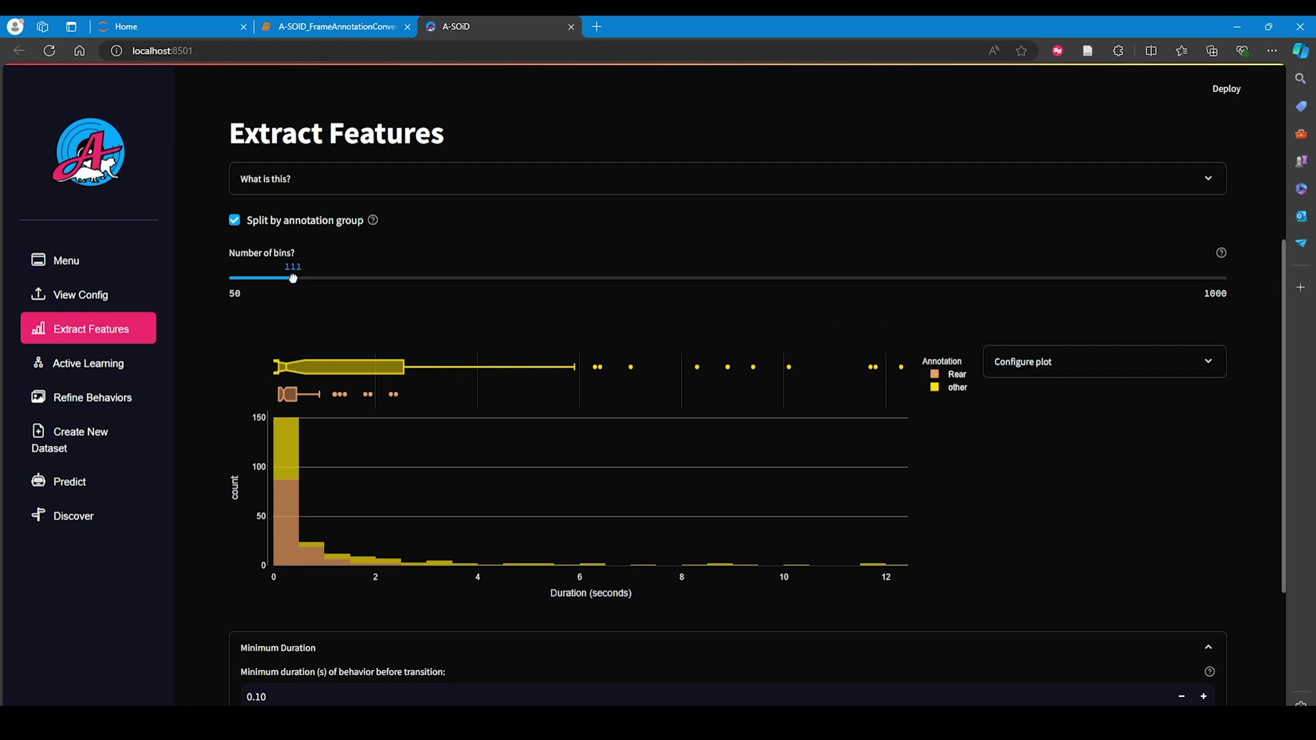
drag(293, 279, 281, 280)
scroll(304, 252, down, 2)
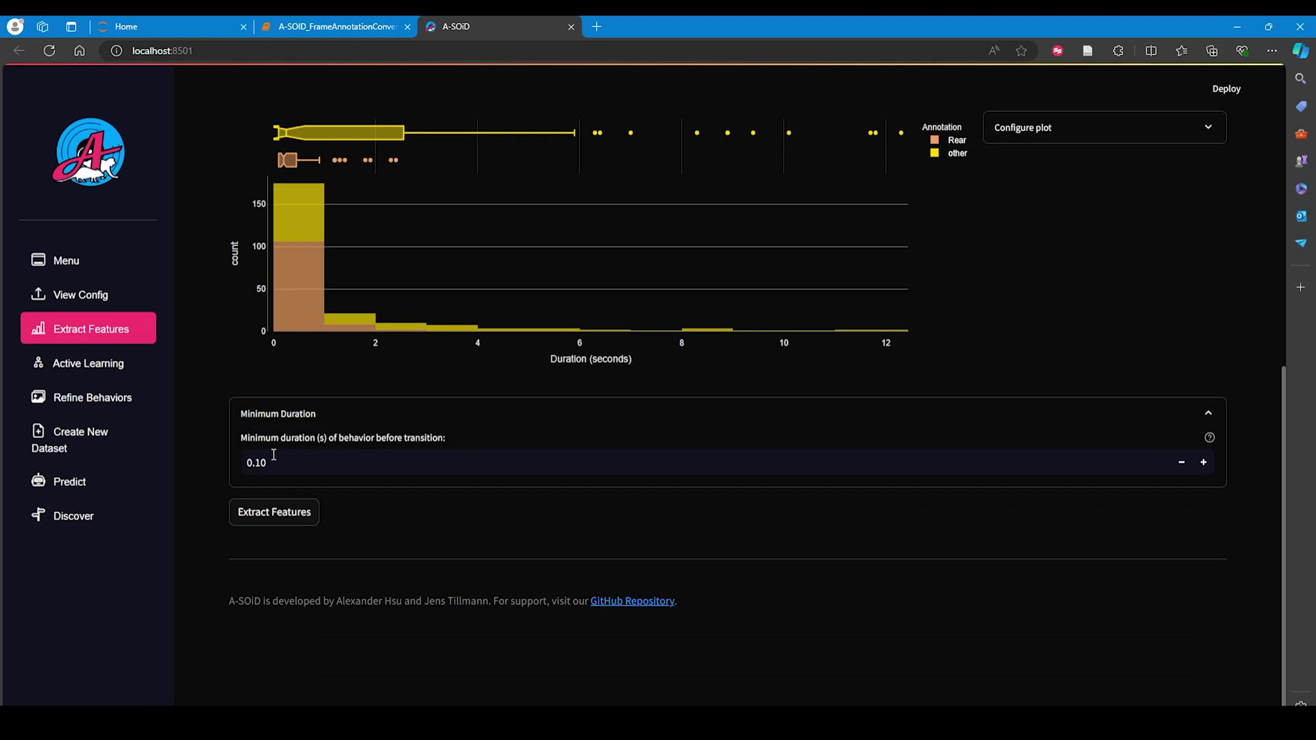
click(262, 464)
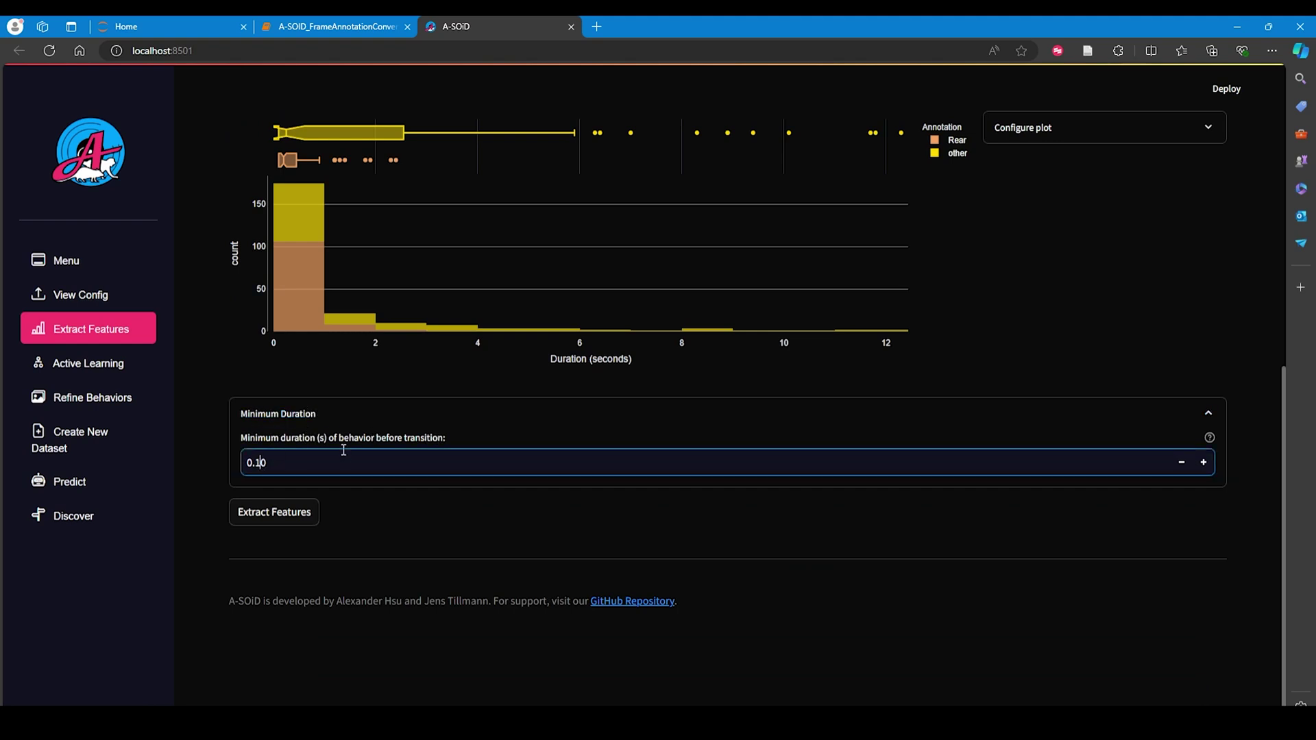
key(BackSpace)
text(3)
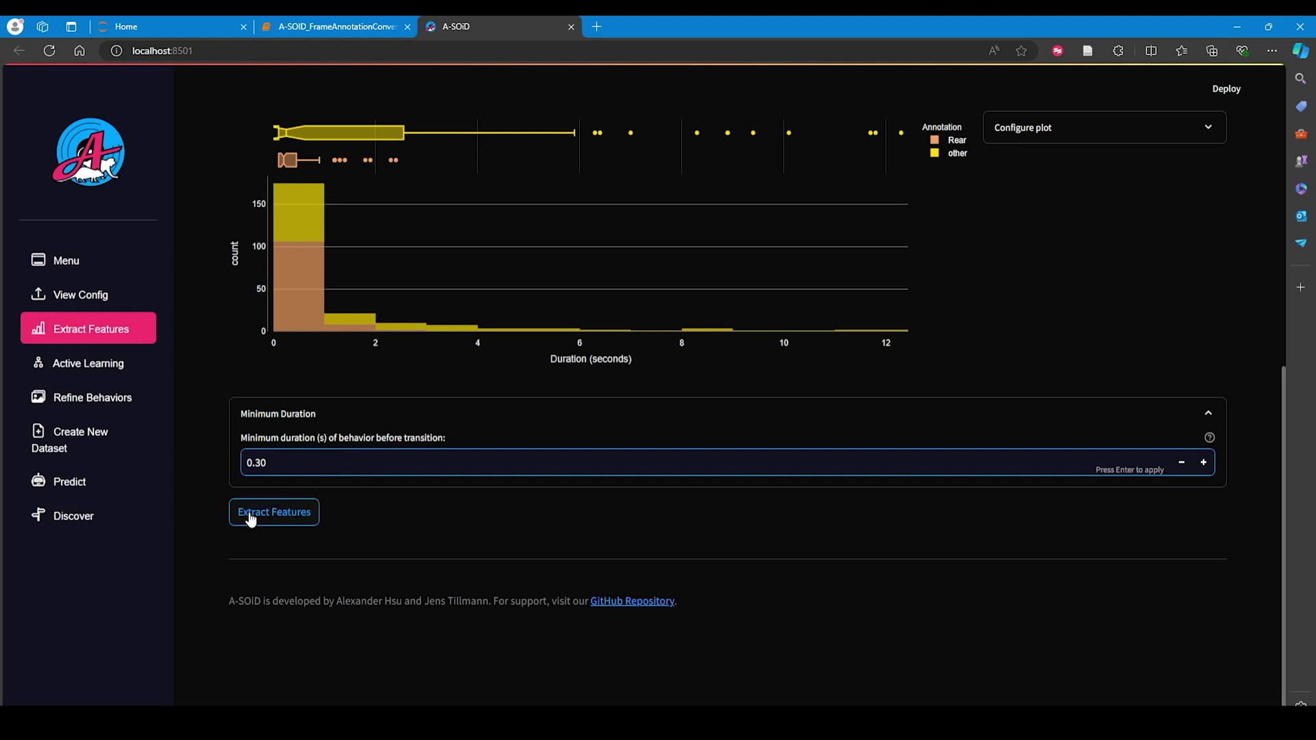
key(Return)
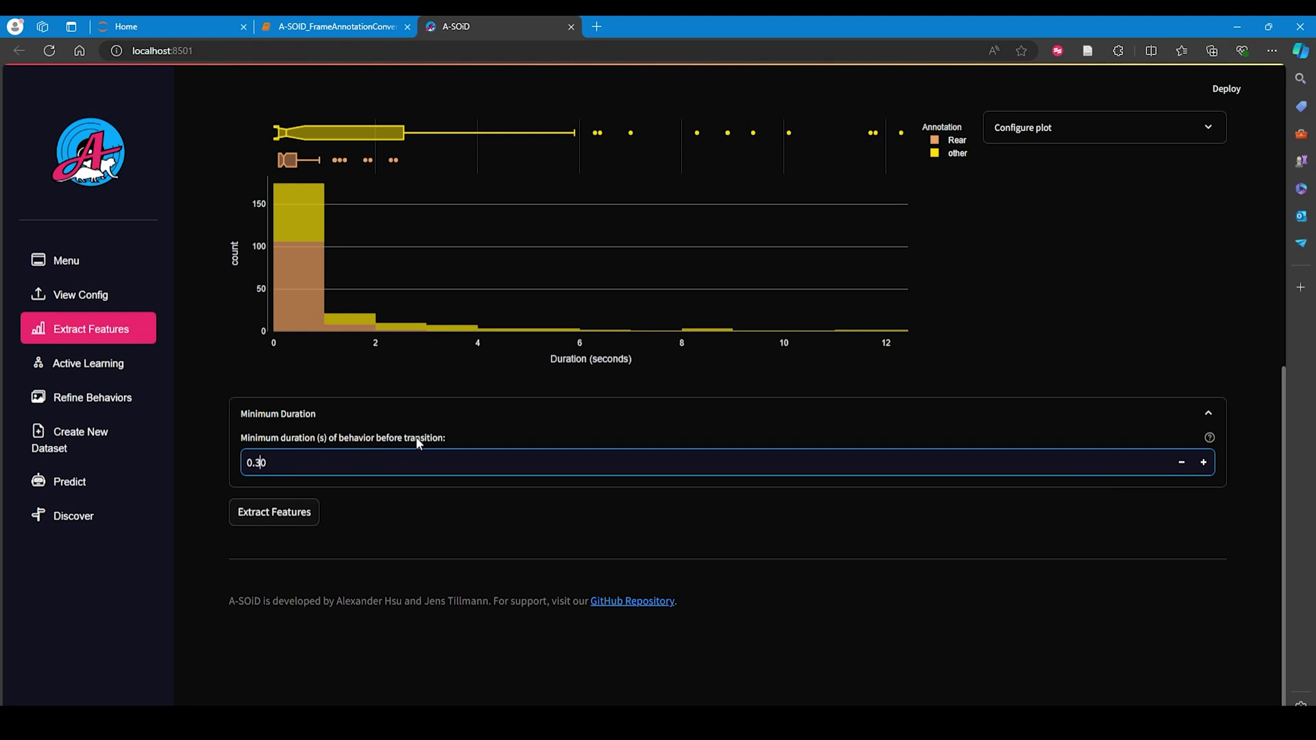
Extract features from the pose data and proceed to Active Learning.
click(297, 462)
click(273, 512)
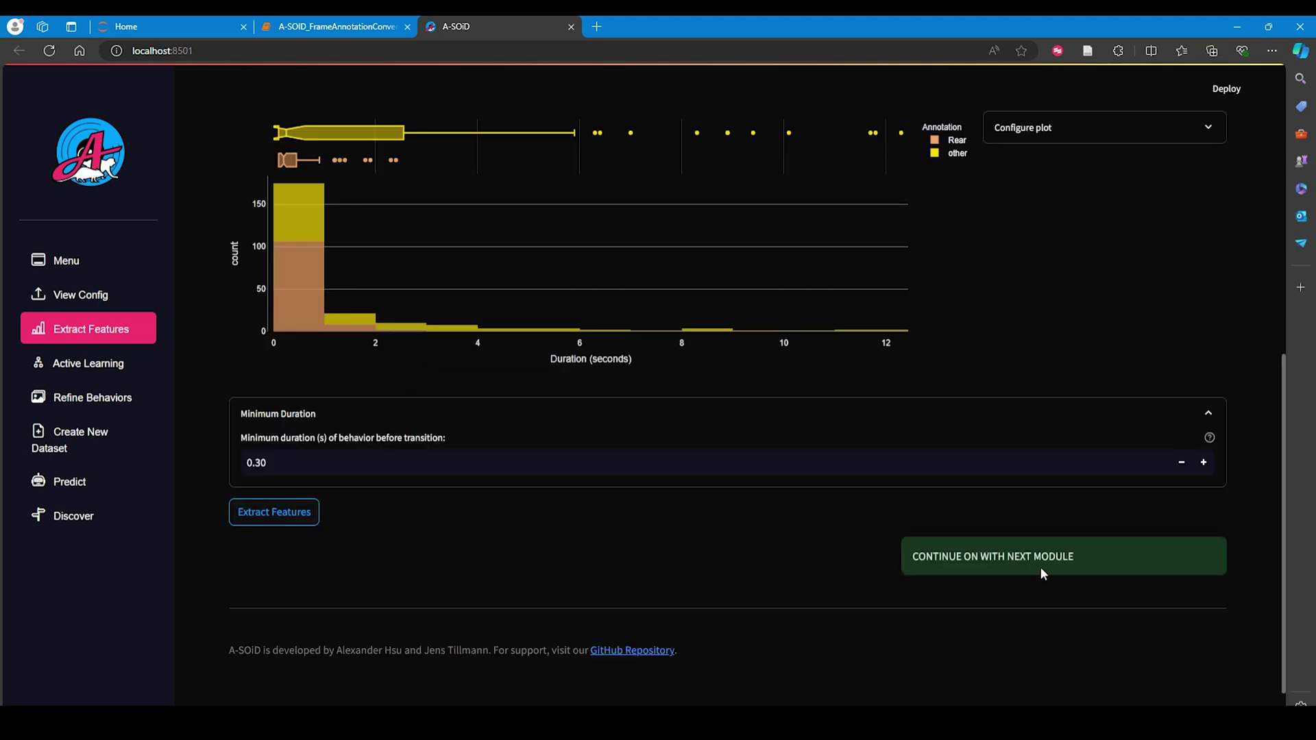
click(123, 367)
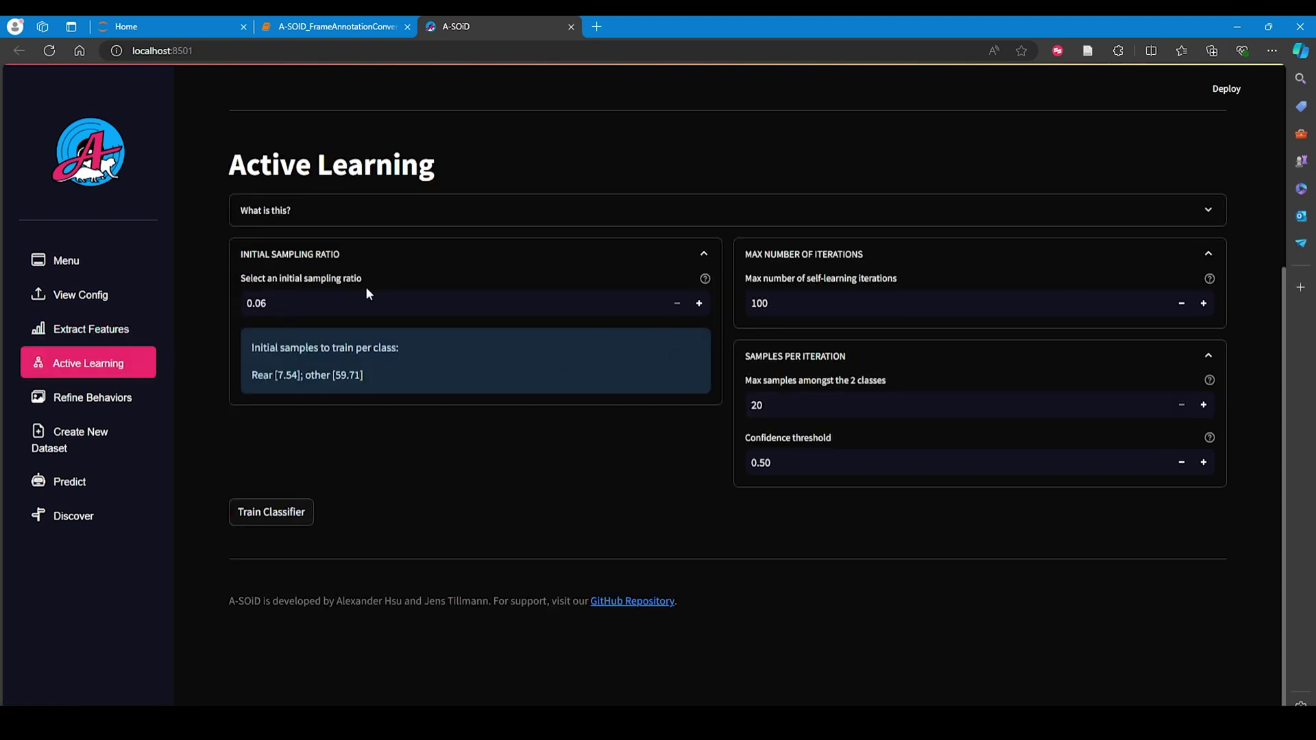
scroll(371, 258, up, 3)
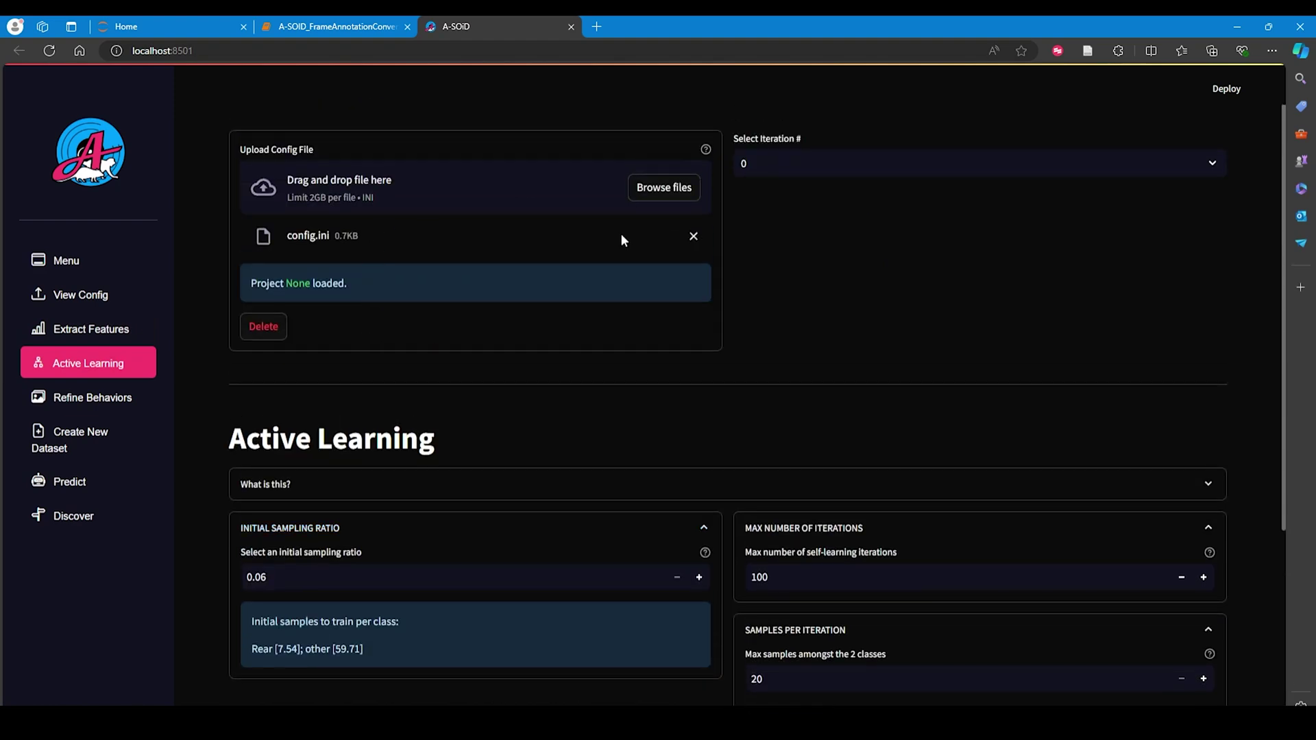
Check the saved iterations list and train the Rear classifier.
click(1215, 161)
click(769, 150)
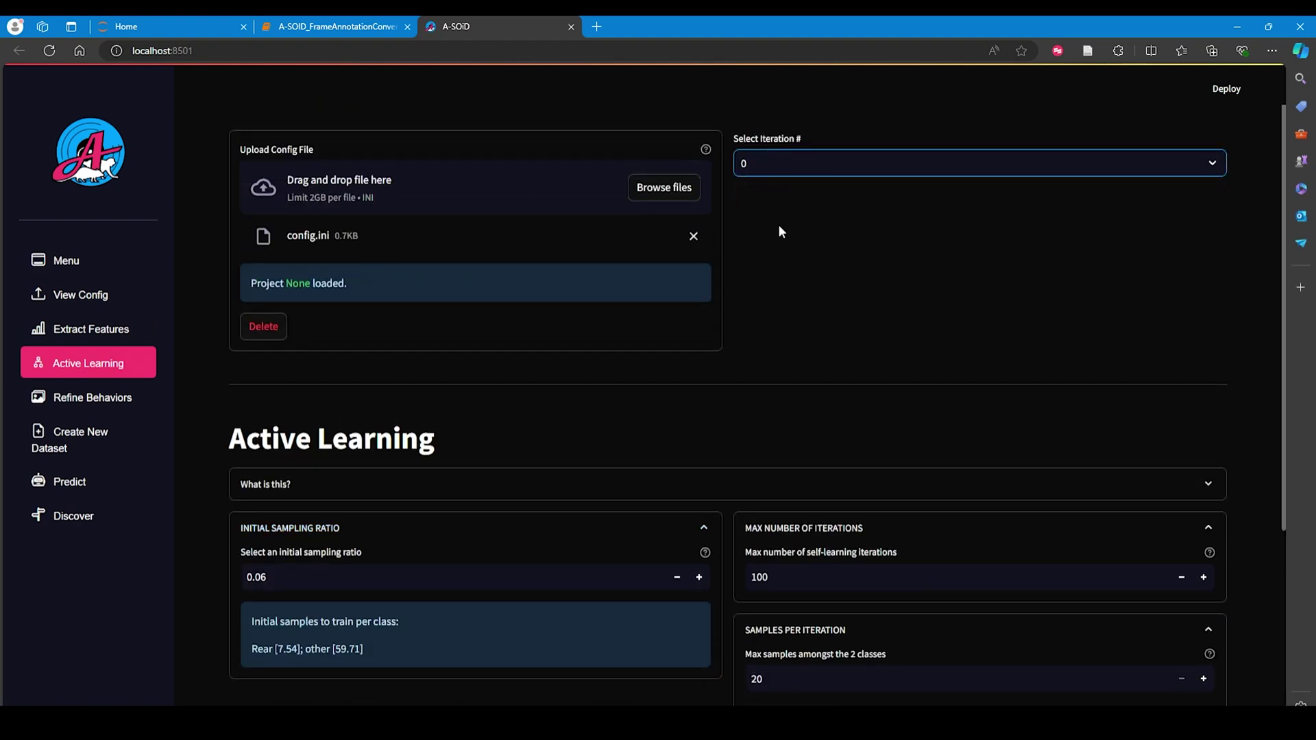
scroll(581, 397, down, 2)
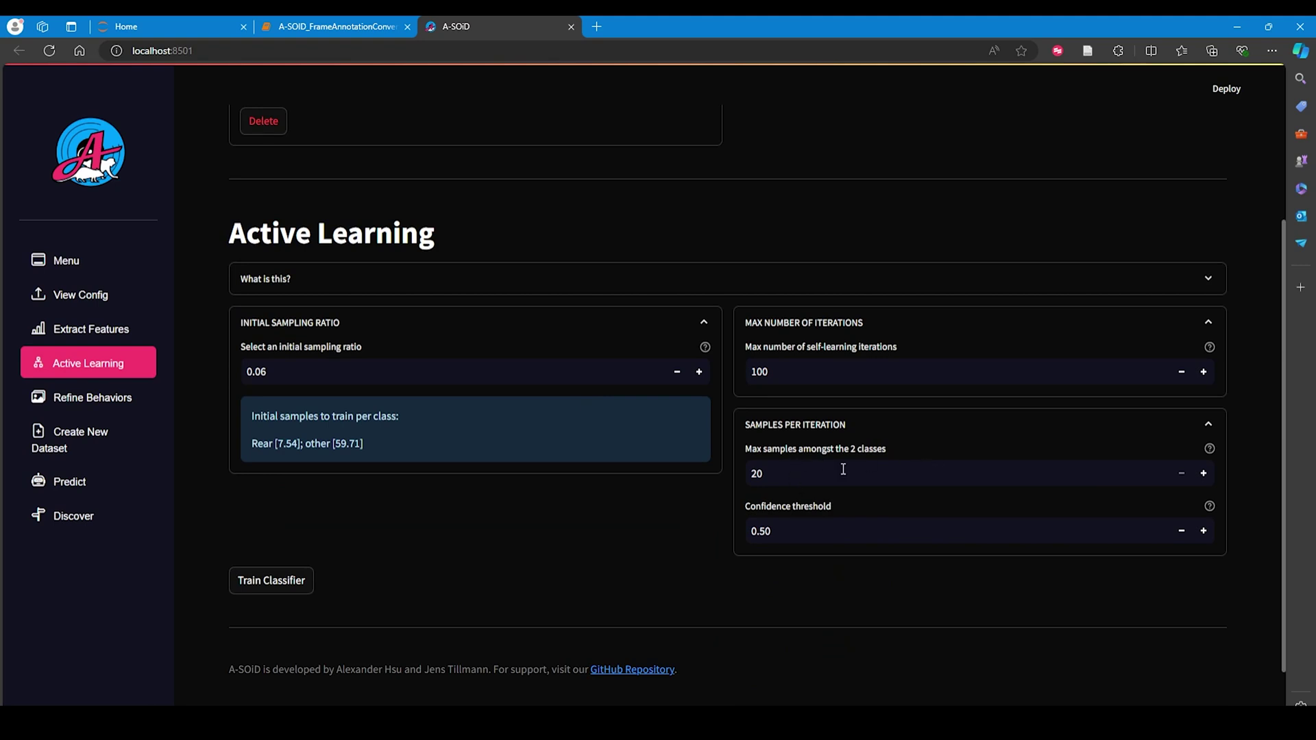
click(266, 582)
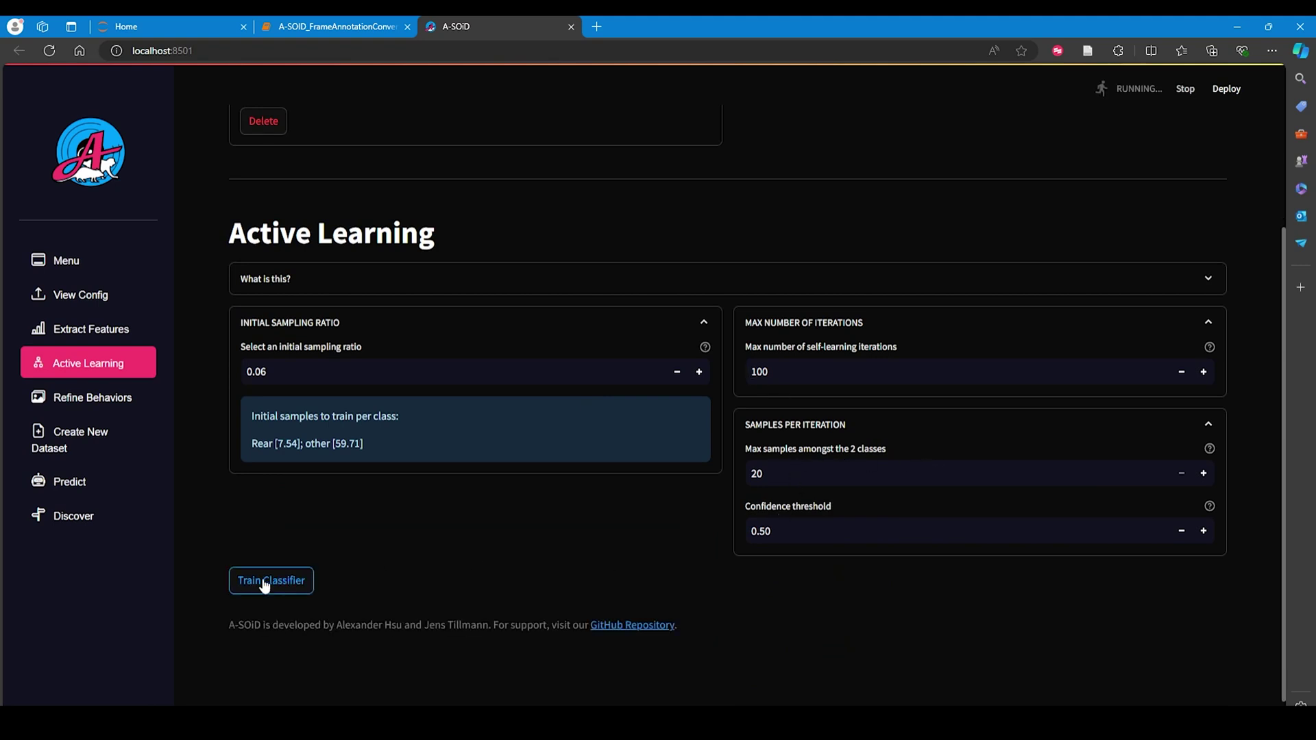
scroll(429, 531, down, 1)
scroll(429, 532, down, 2)
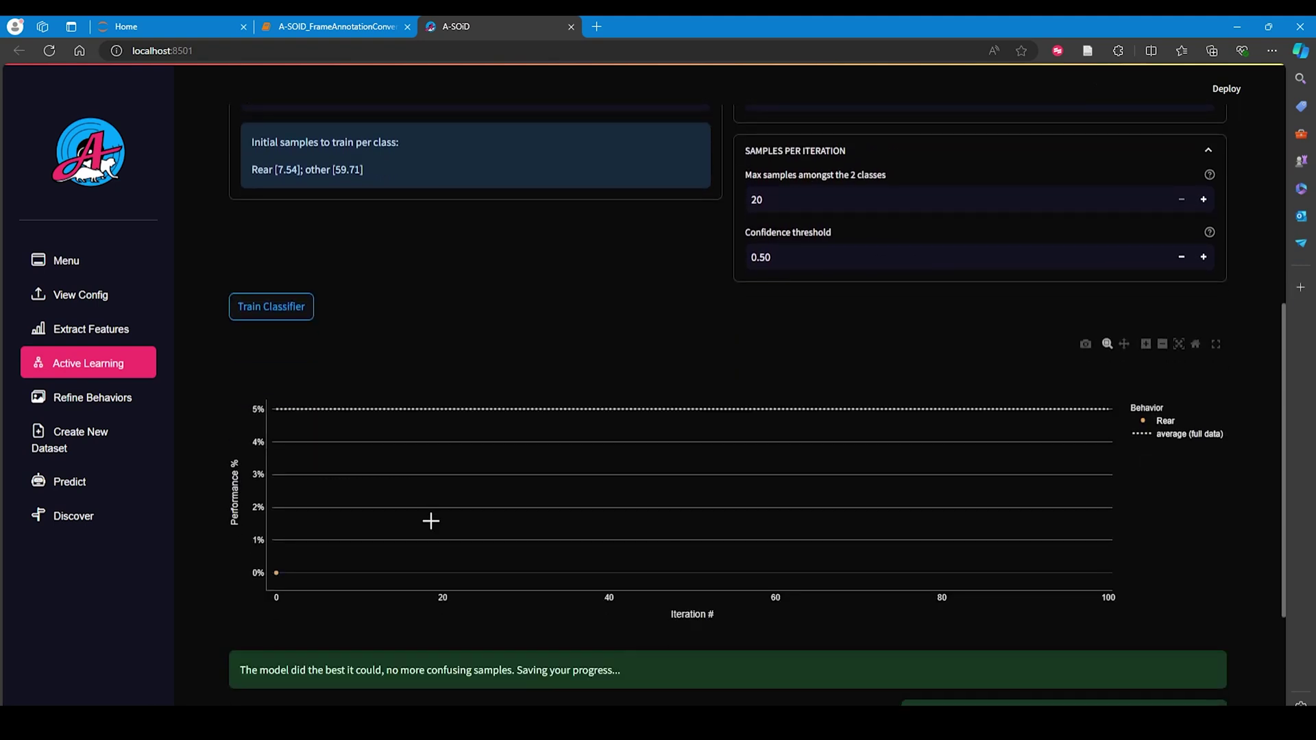
mouse_move(276, 572)
scroll(412, 432, up, 3)
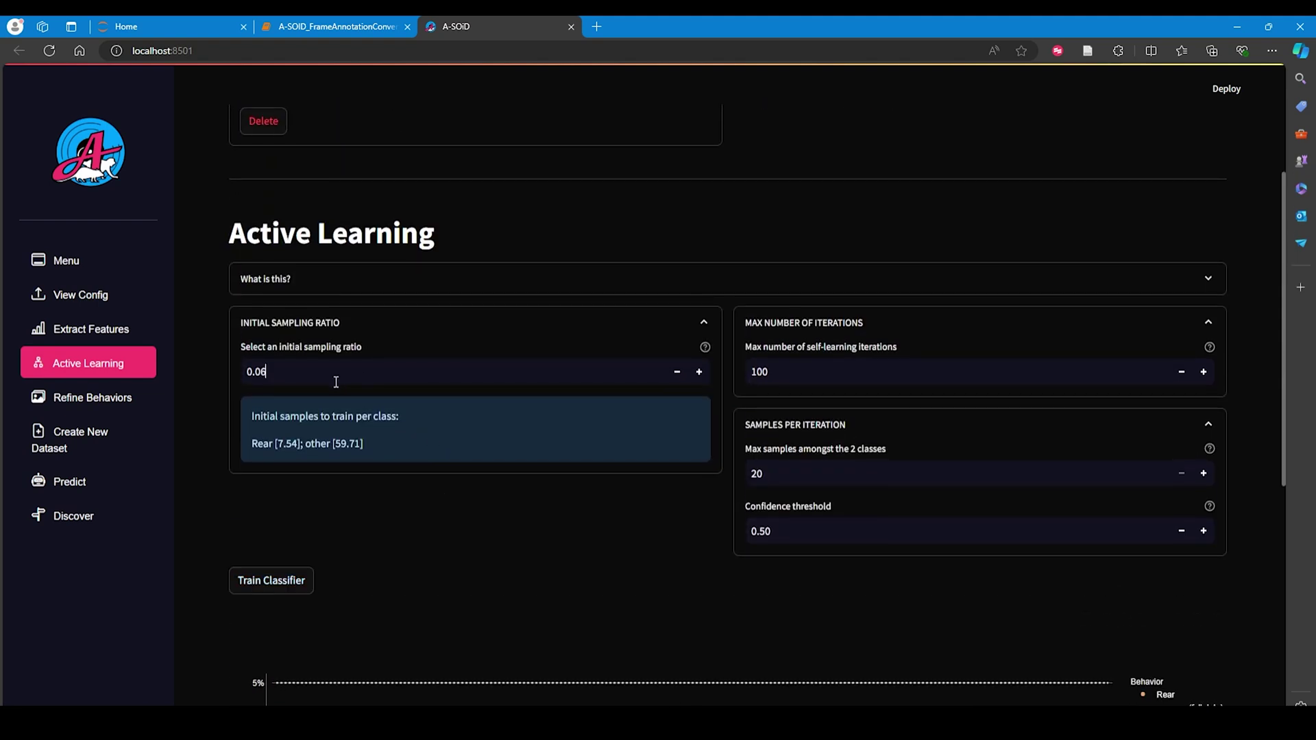
Change the initial sampling ratio to 0.02.
click(313, 365)
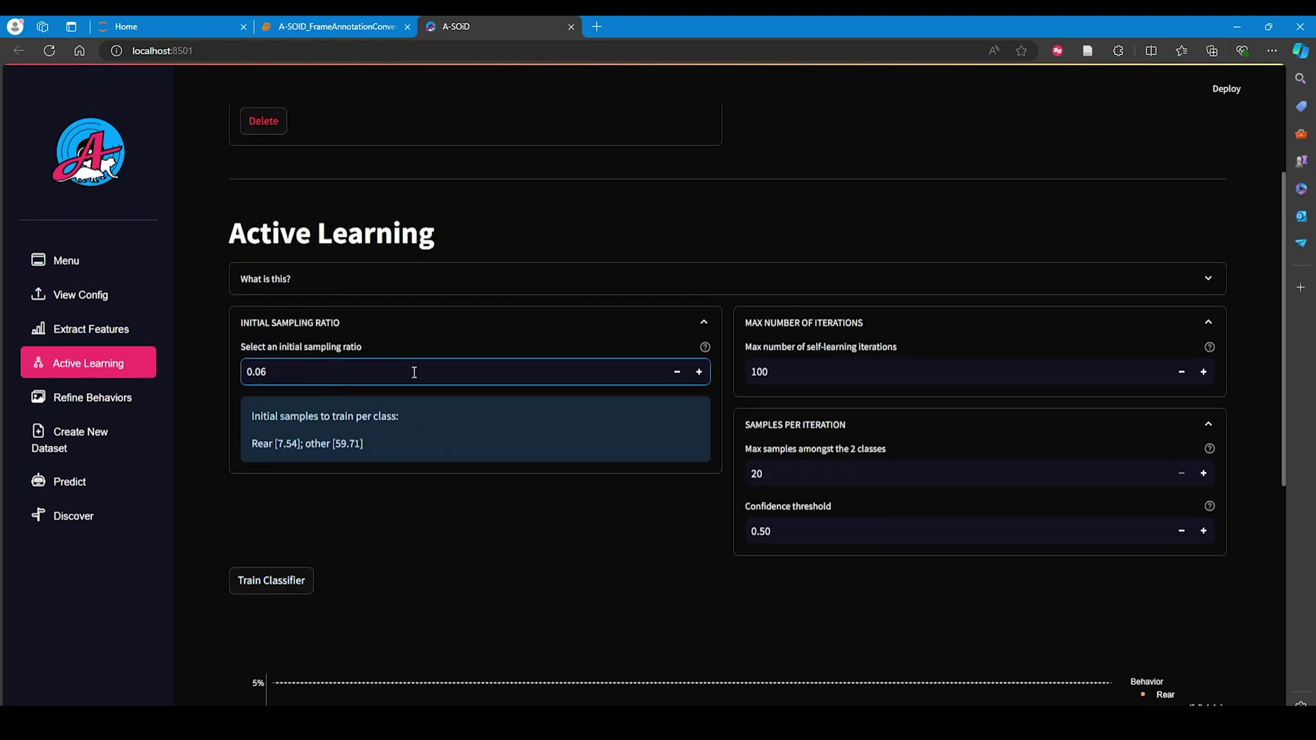
key(BackSpace)
key(Return)
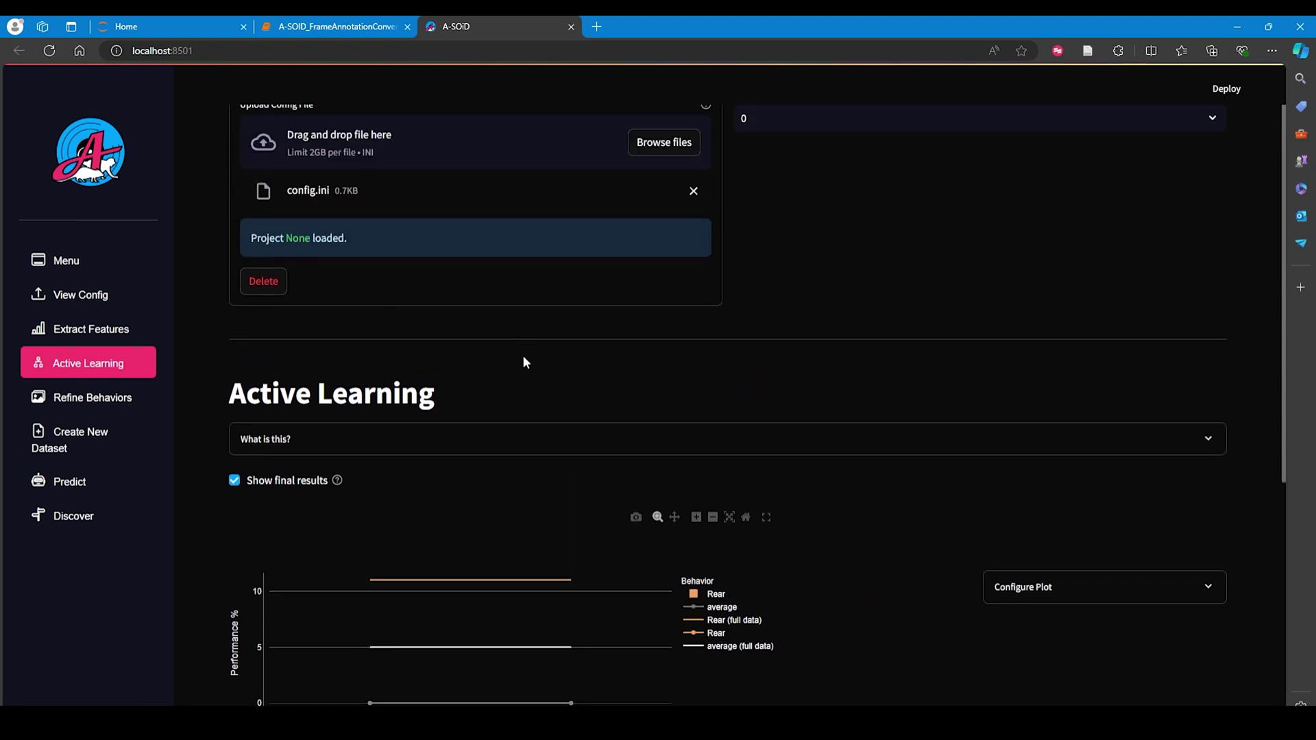
scroll(524, 362, down, 3)
scroll(524, 365, down, 2)
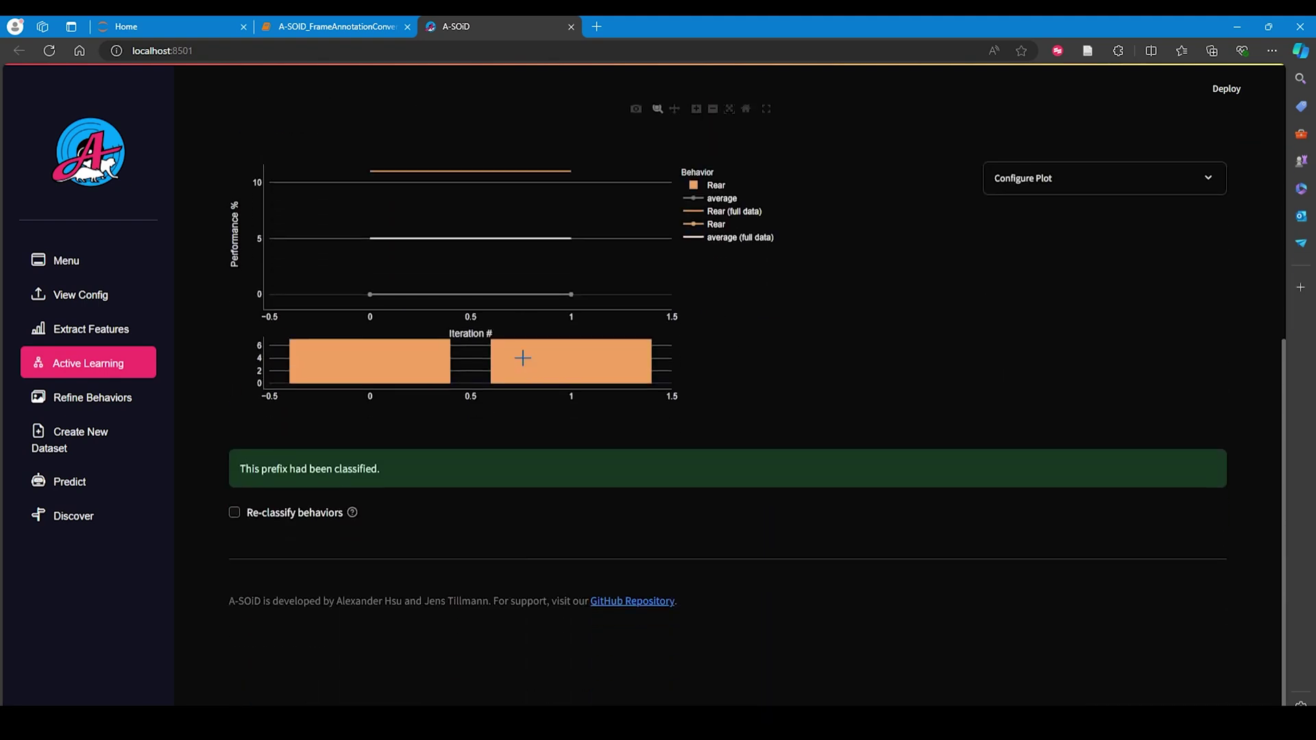
Enable re-classifying behaviors and set the initial sampling ratio to 0.02.
click(234, 515)
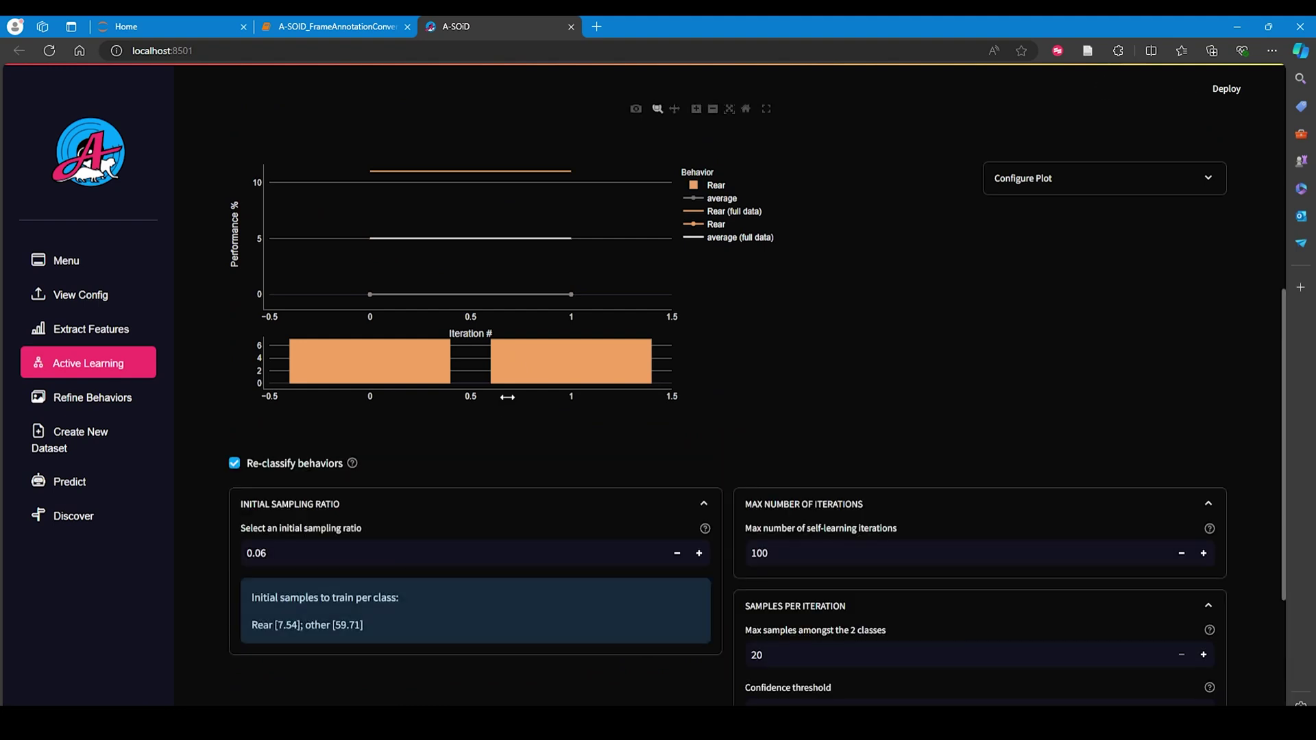
scroll(510, 394, down, 2)
click(331, 355)
key(BackSpace)
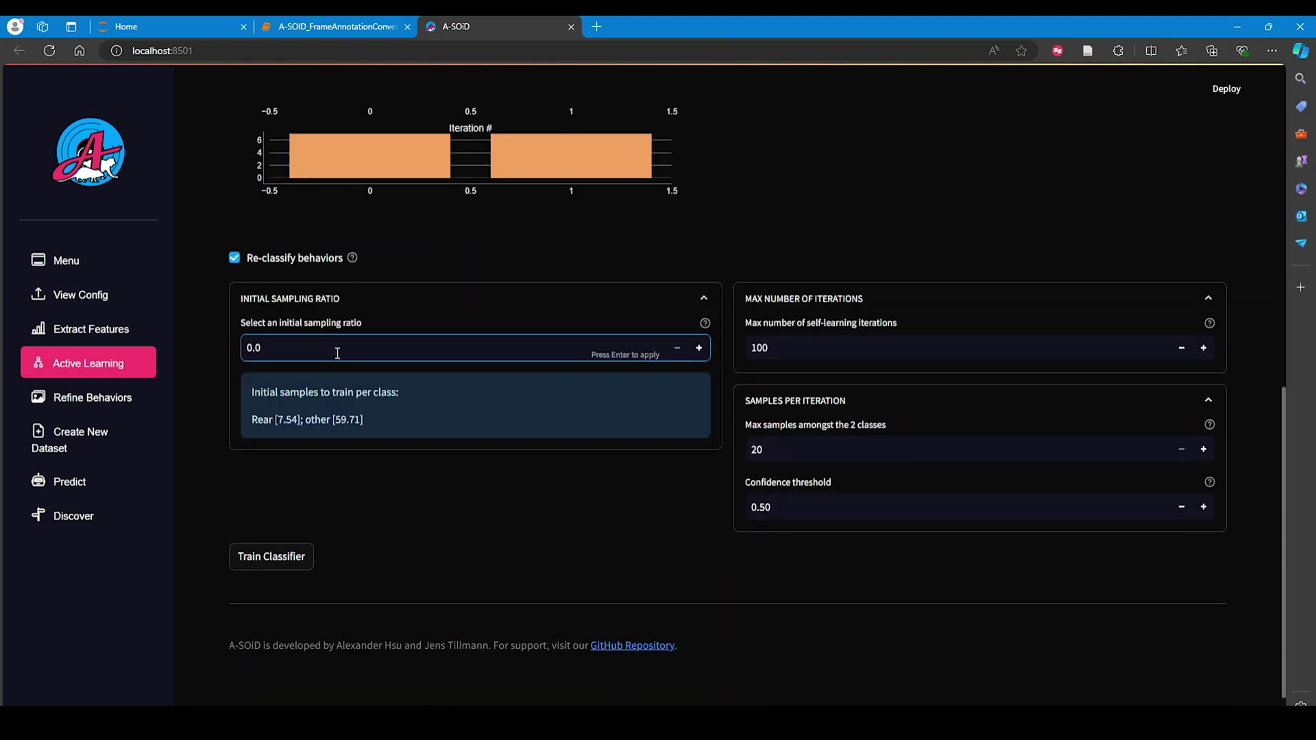
text(2)
Set max samples per iteration to 550 and confidence to 0.80, then retrain.
double_click(784, 450)
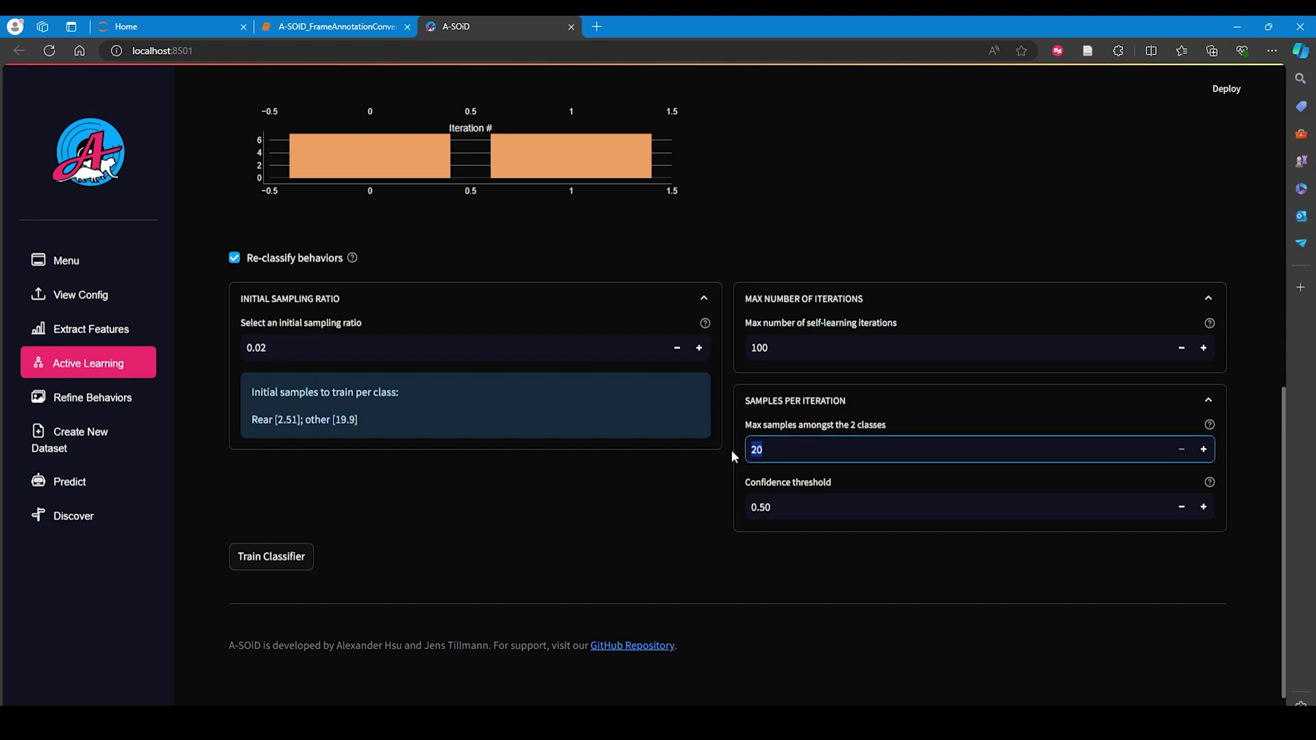
text(55)
key(Return)
double_click(766, 507)
text(0.8)
key(Return)
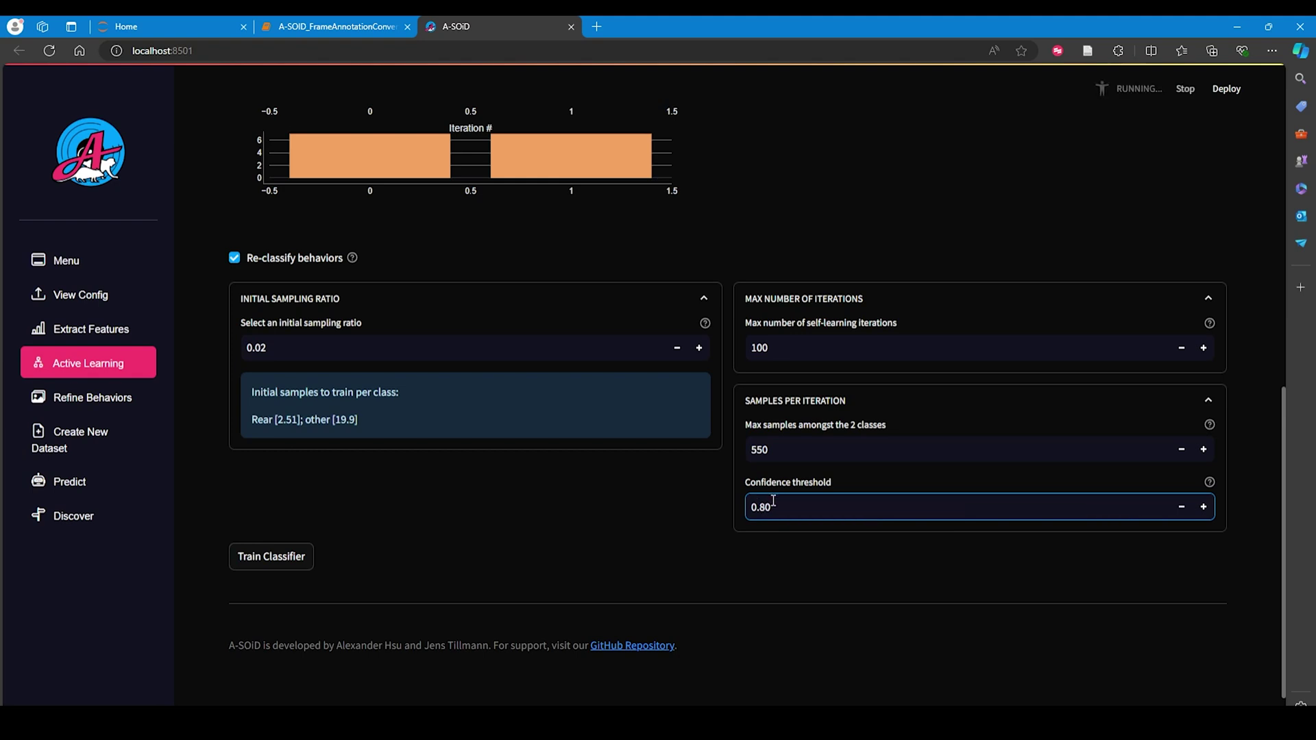
click(266, 562)
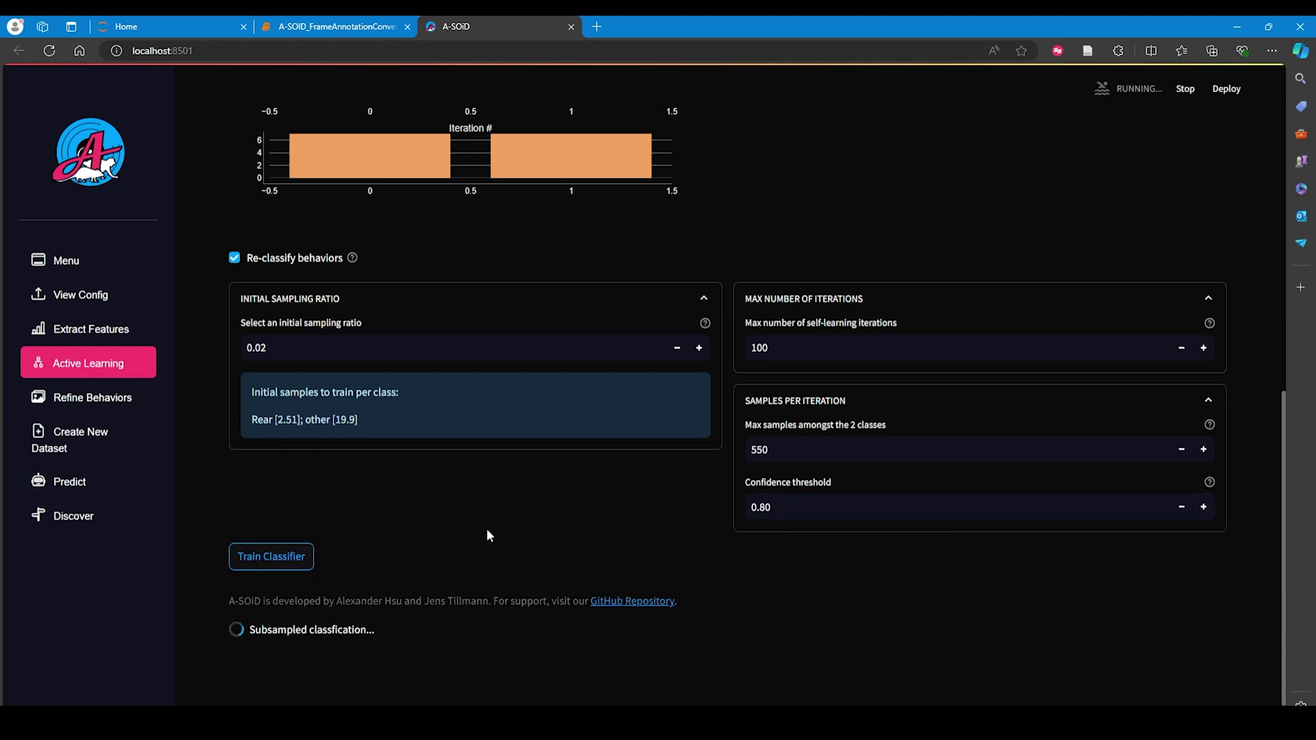
scroll(485, 508, down, 2)
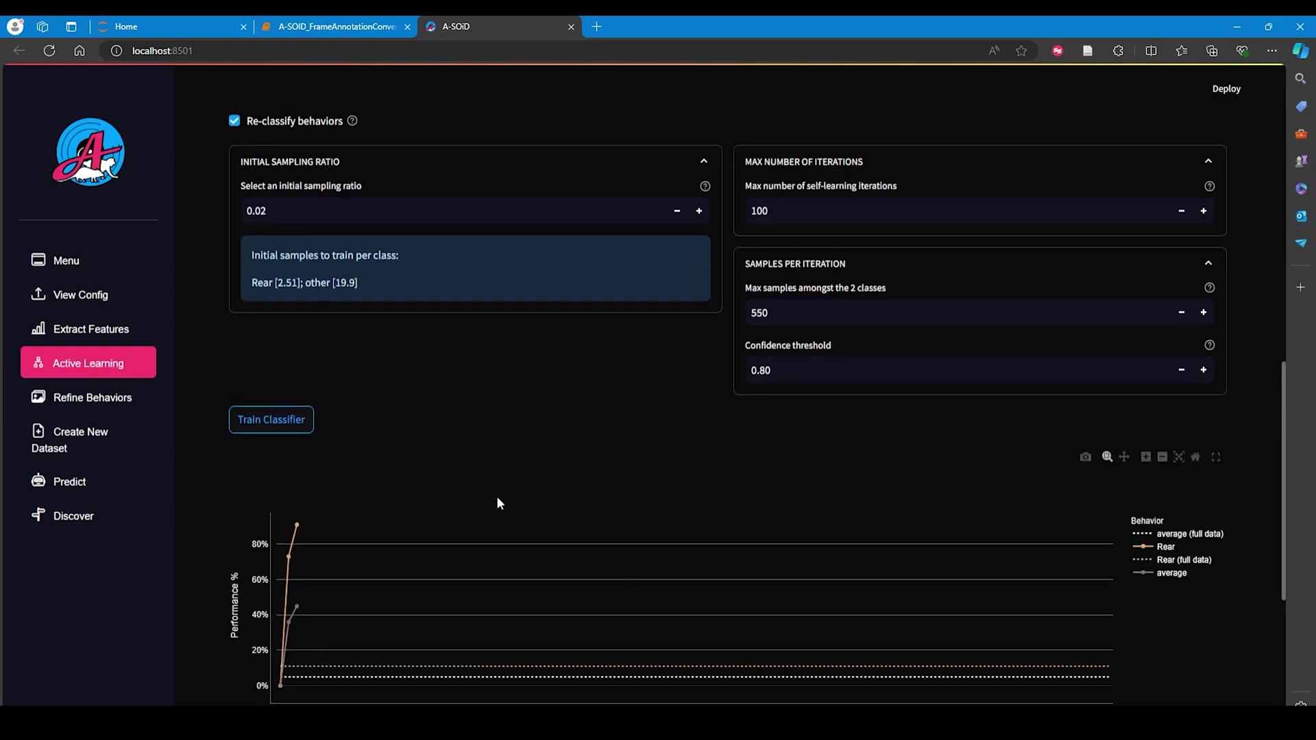
scroll(496, 503, down, 1)
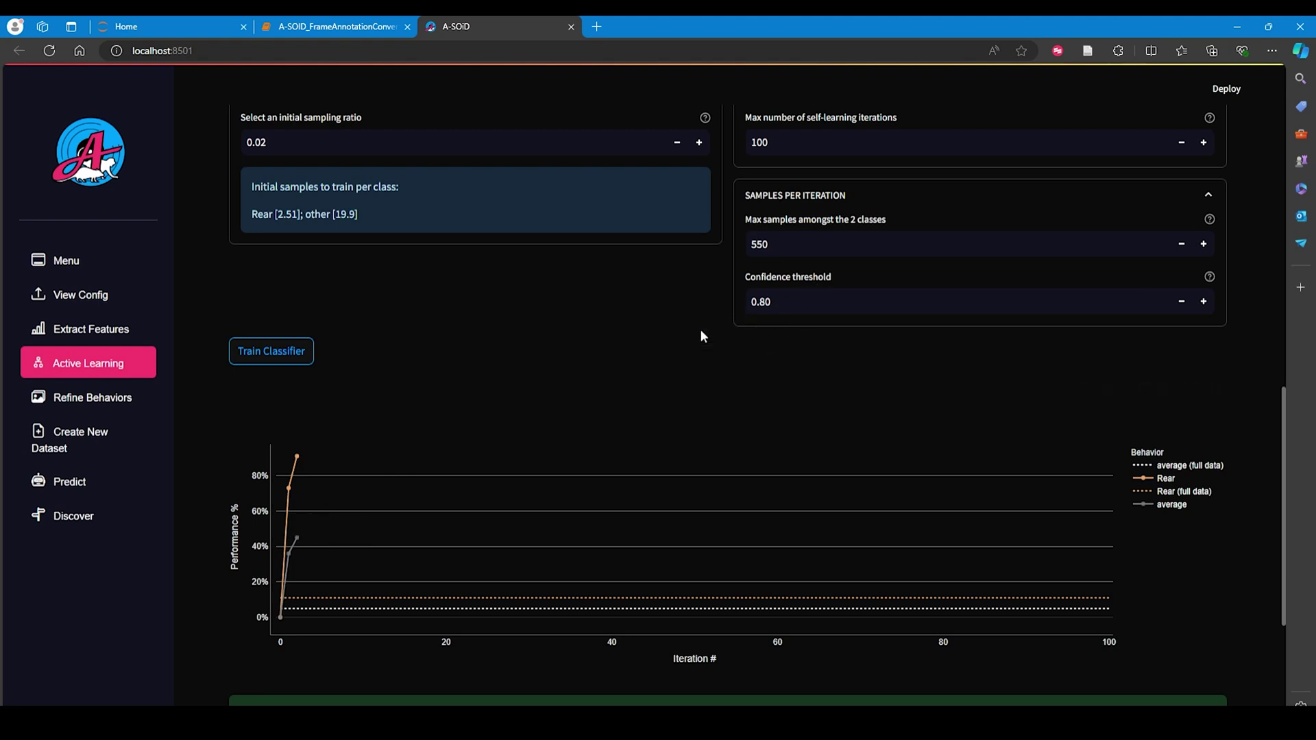
scroll(623, 394, up, 2)
Set the initial sampling ratio to 0.01 and max iterations to 499.
click(314, 288)
key(BackSpace)
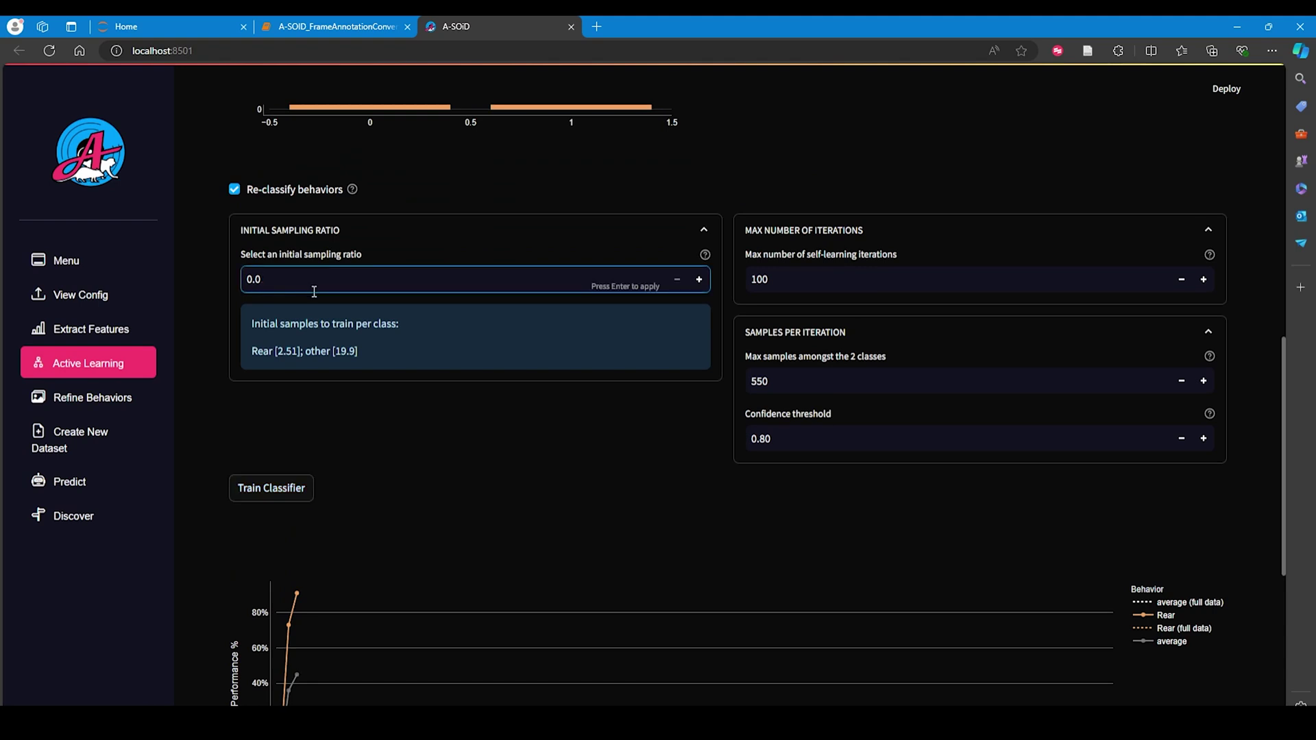
text(1)
key(Return)
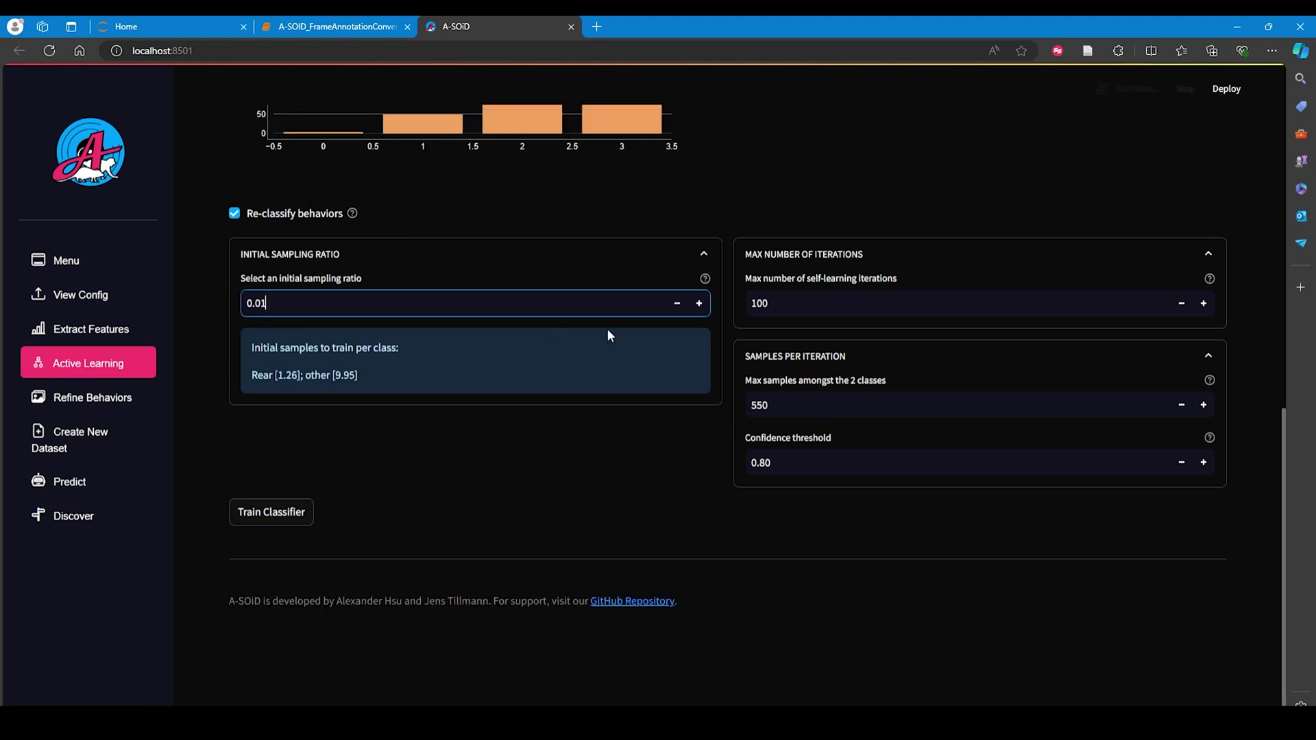
click(815, 305)
key(BackSpace)
text(4)
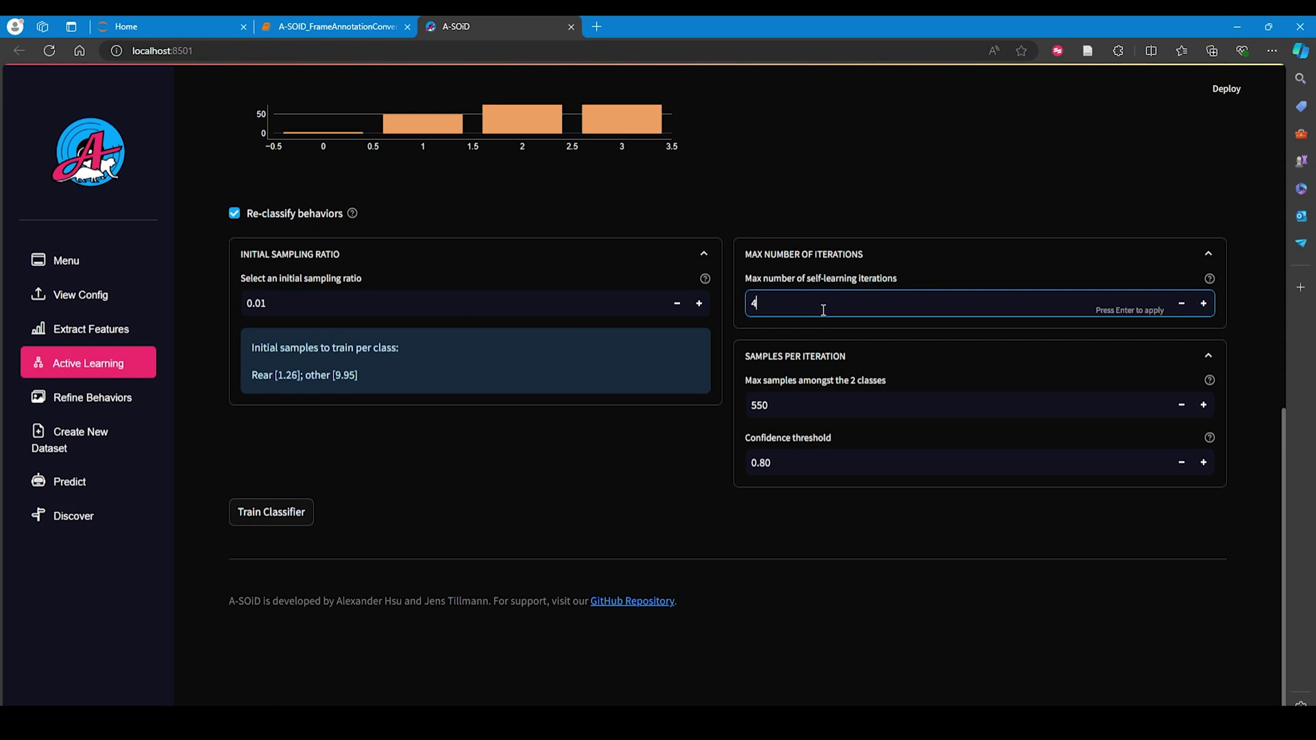
text(99)
key(Return)
Set max samples per iteration to 500 and the confidence threshold to 0.90.
click(776, 406)
key(BackSpace)
key(BackSpace)
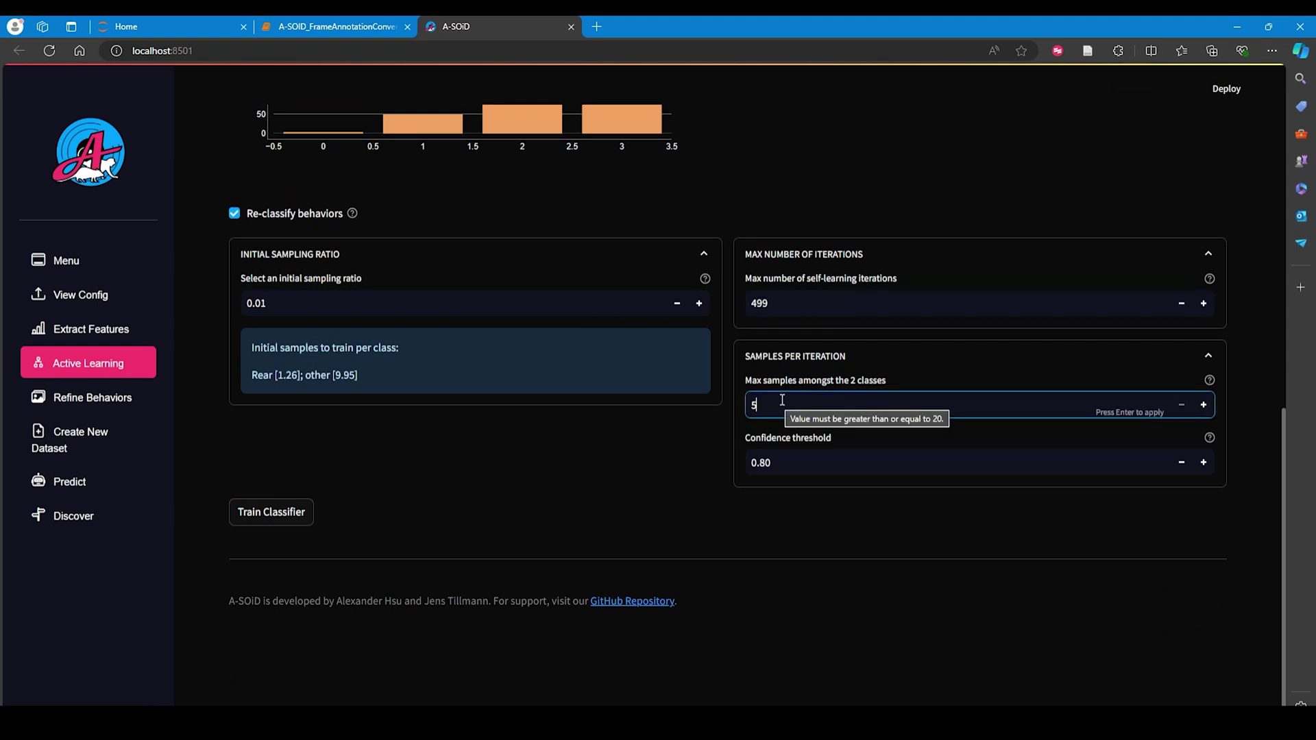
text(0)
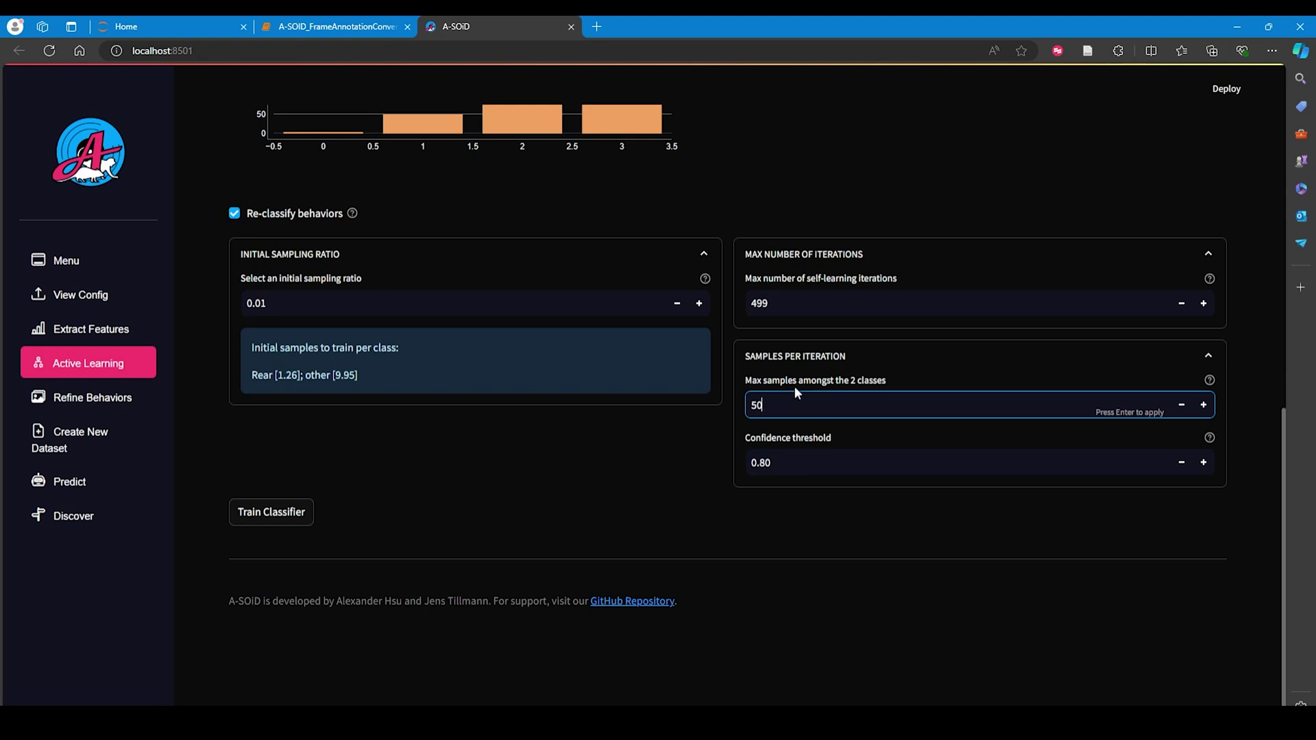
text(0)
key(Return)
click(767, 465)
key(BackSpace)
key(BackSpace)
text(9)
key(Return)
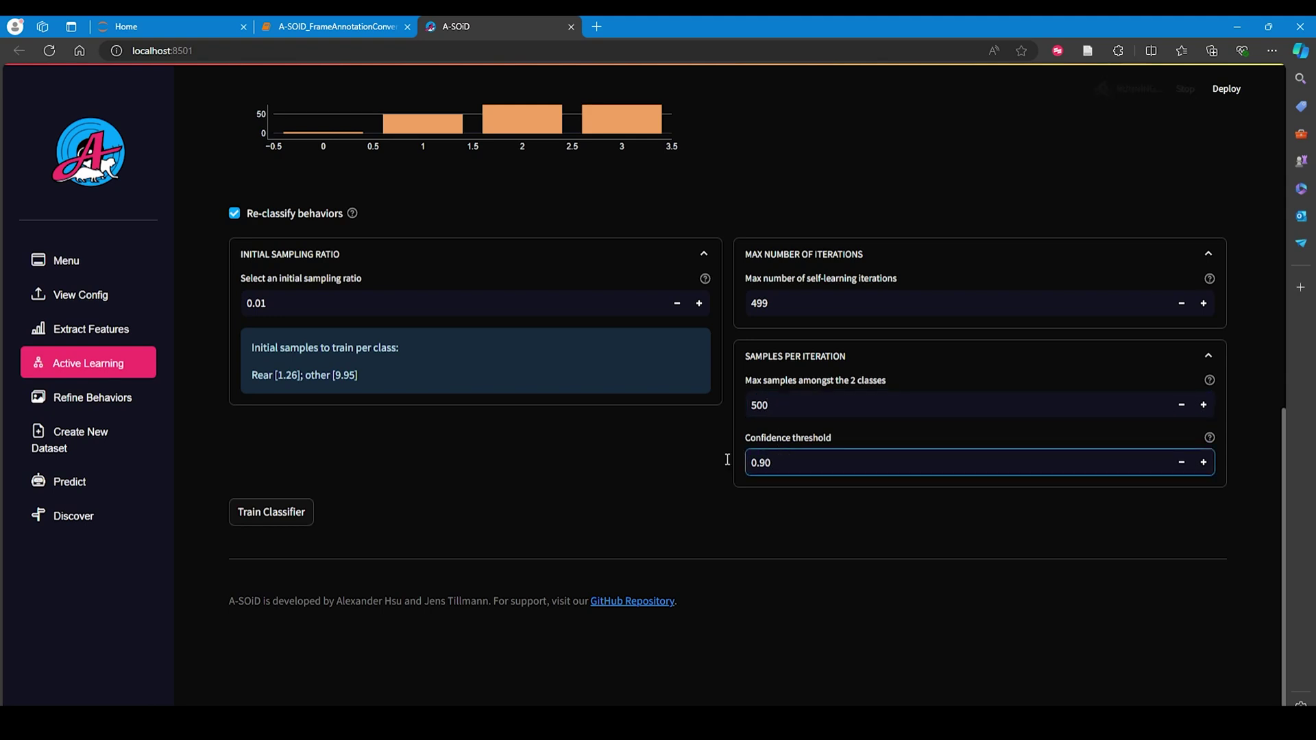
scroll(582, 461, up, 5)
scroll(793, 291, up, 4)
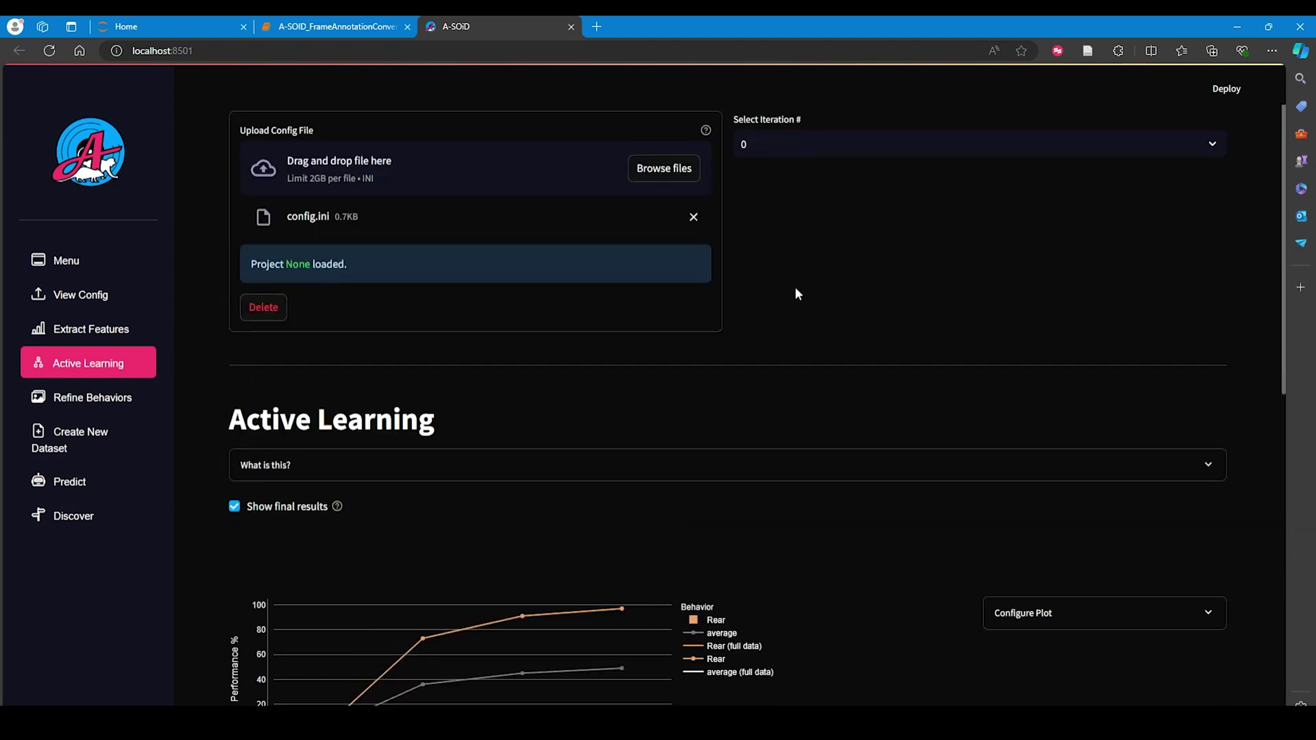
Check the saved iterations and retrain Rear with 499 iterations and 500 samples each.
click(791, 188)
scroll(841, 318, down, 4)
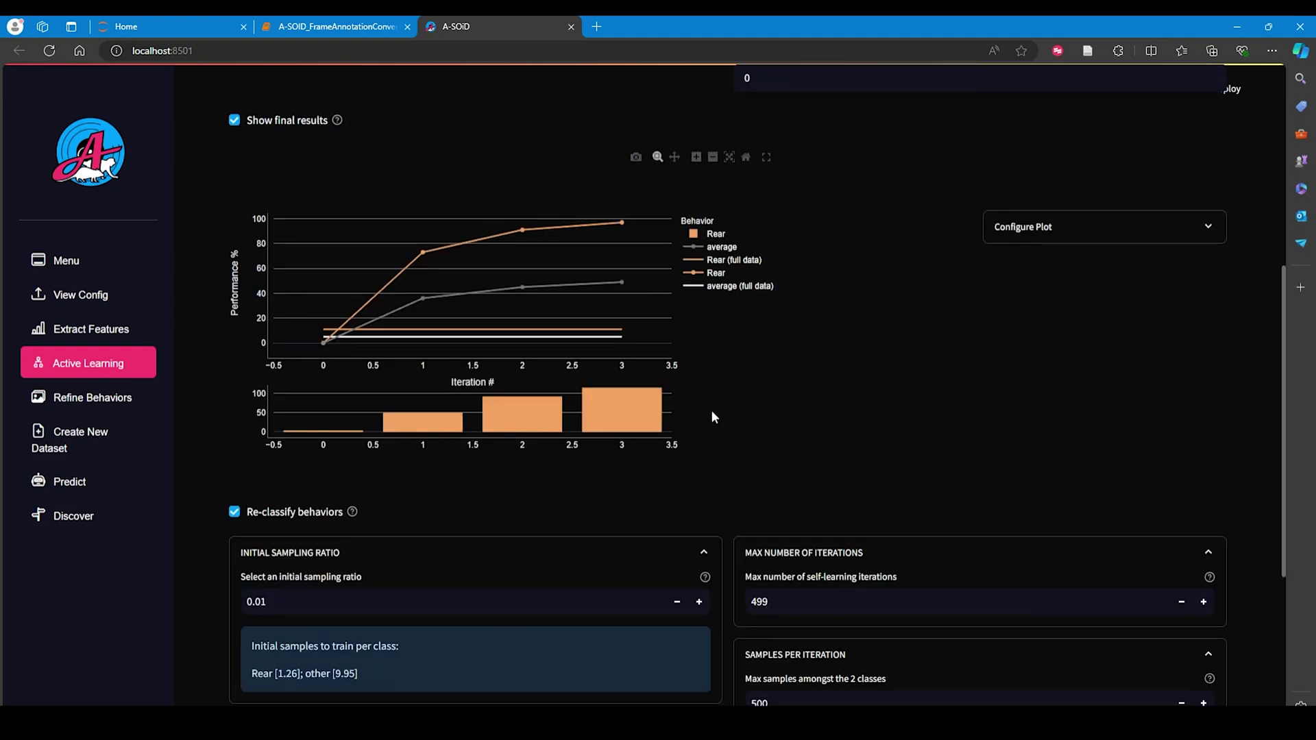
scroll(711, 410, down, 3)
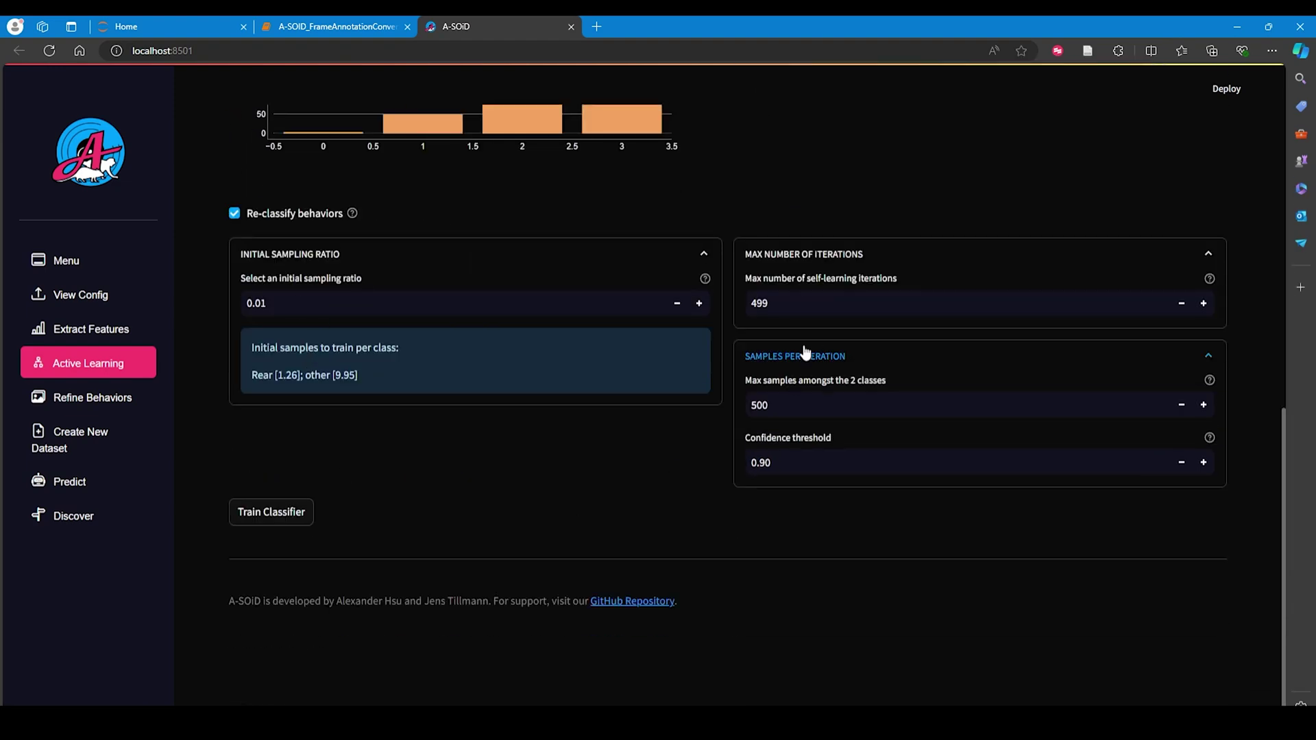
click(266, 511)
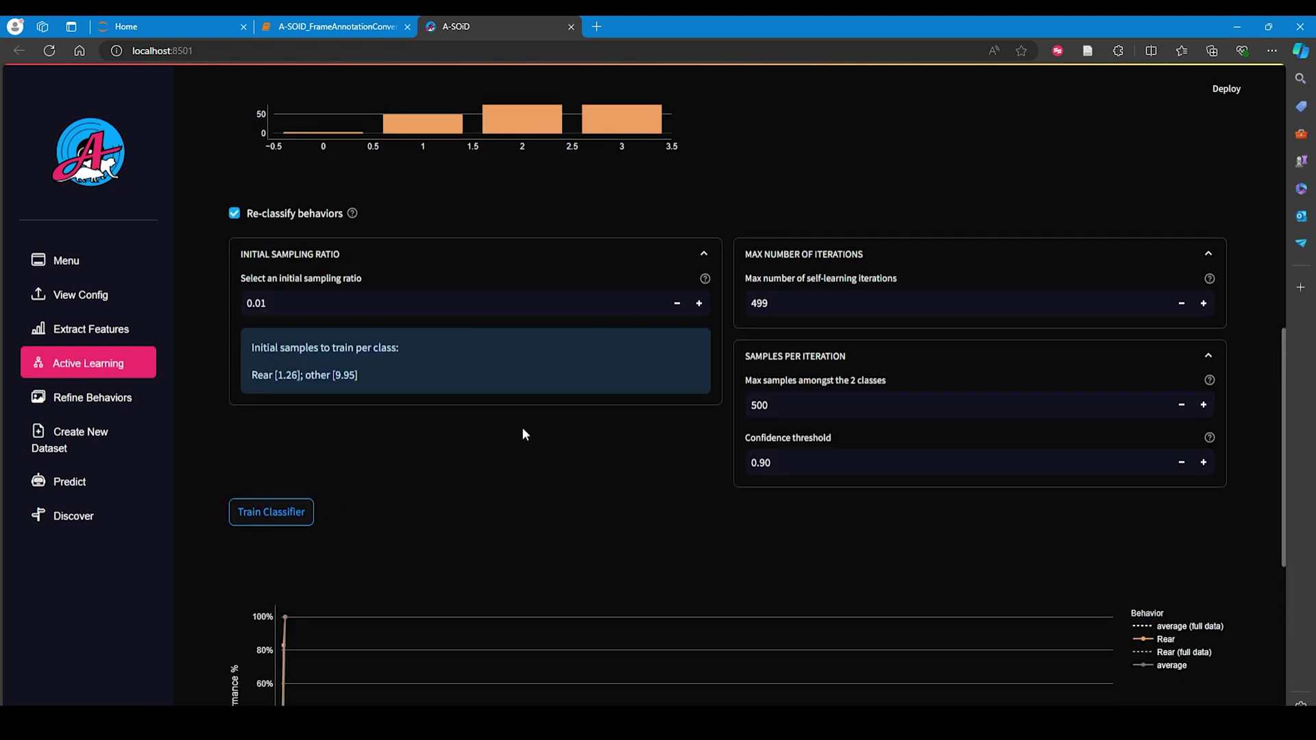
scroll(541, 426, down, 2)
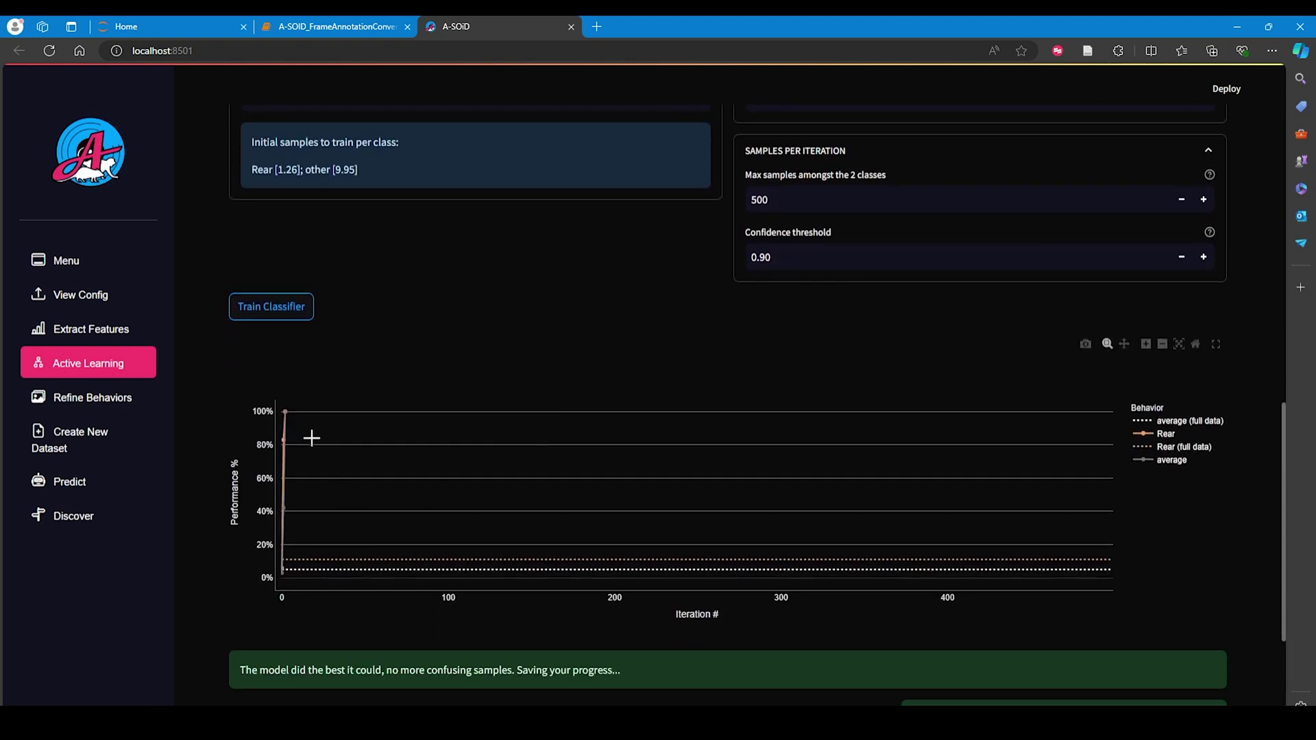
mouse_move(285, 440)
scroll(338, 516, down, 3)
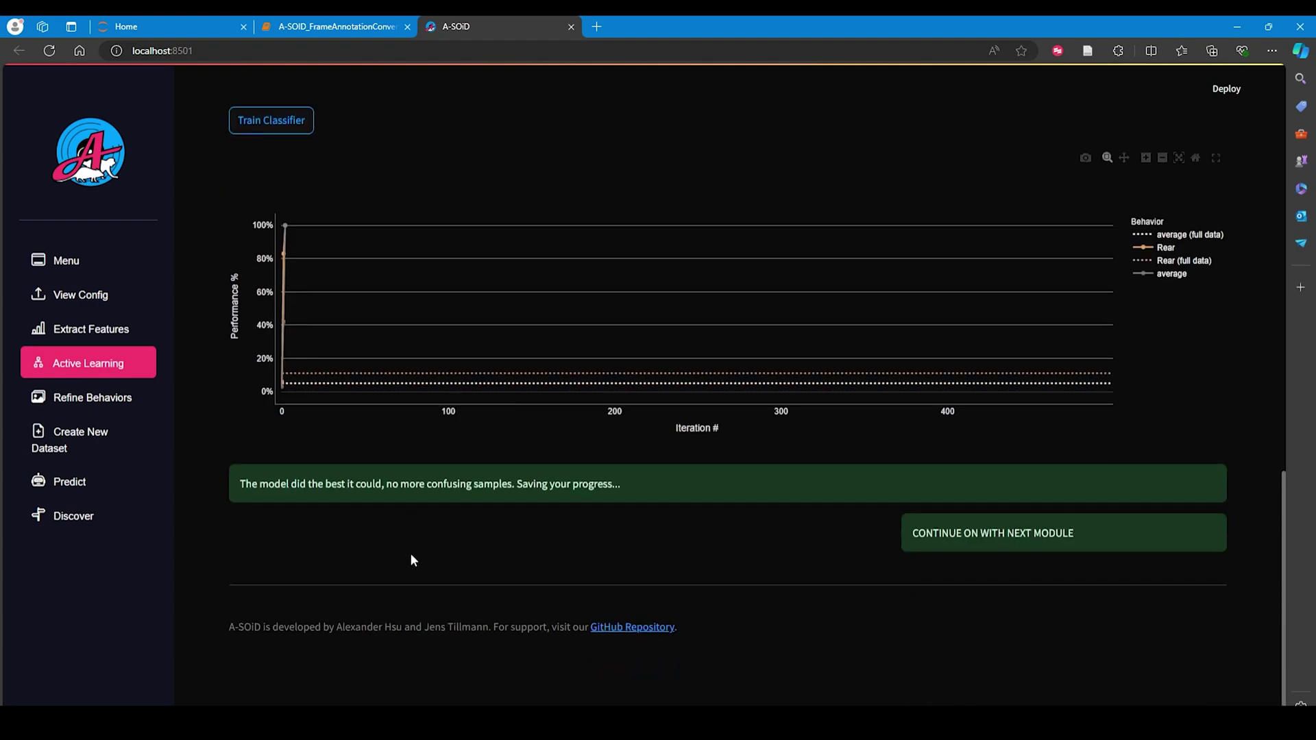
scroll(783, 550, up, 1)
scroll(813, 540, up, 4)
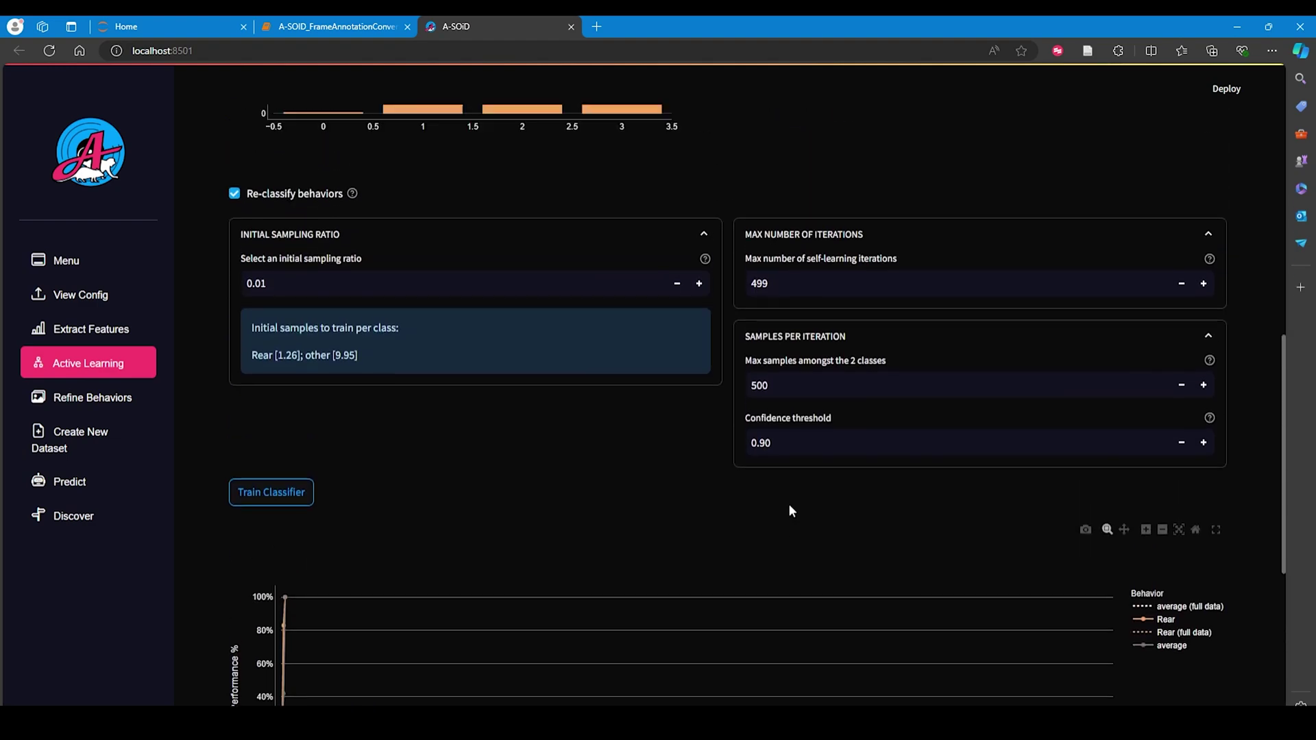
scroll(789, 504, up, 3)
scroll(365, 450, up, 2)
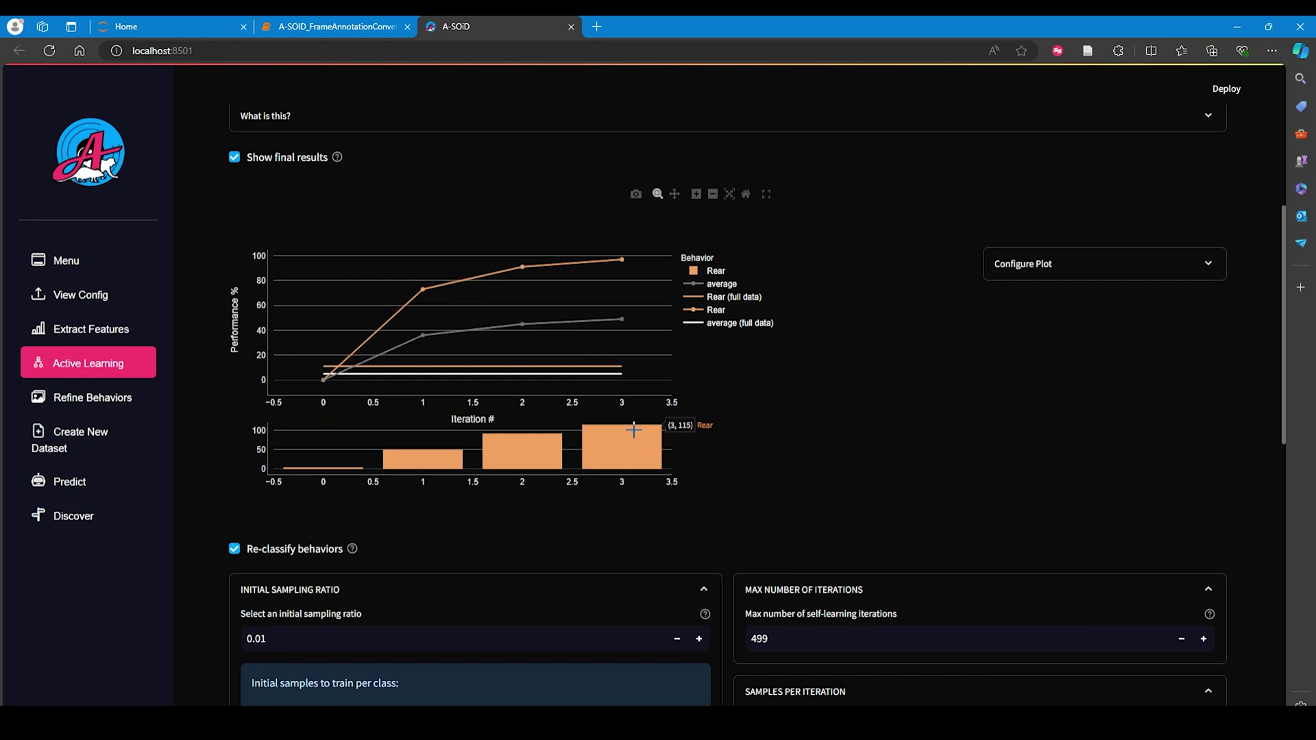
scroll(607, 432, up, 1)
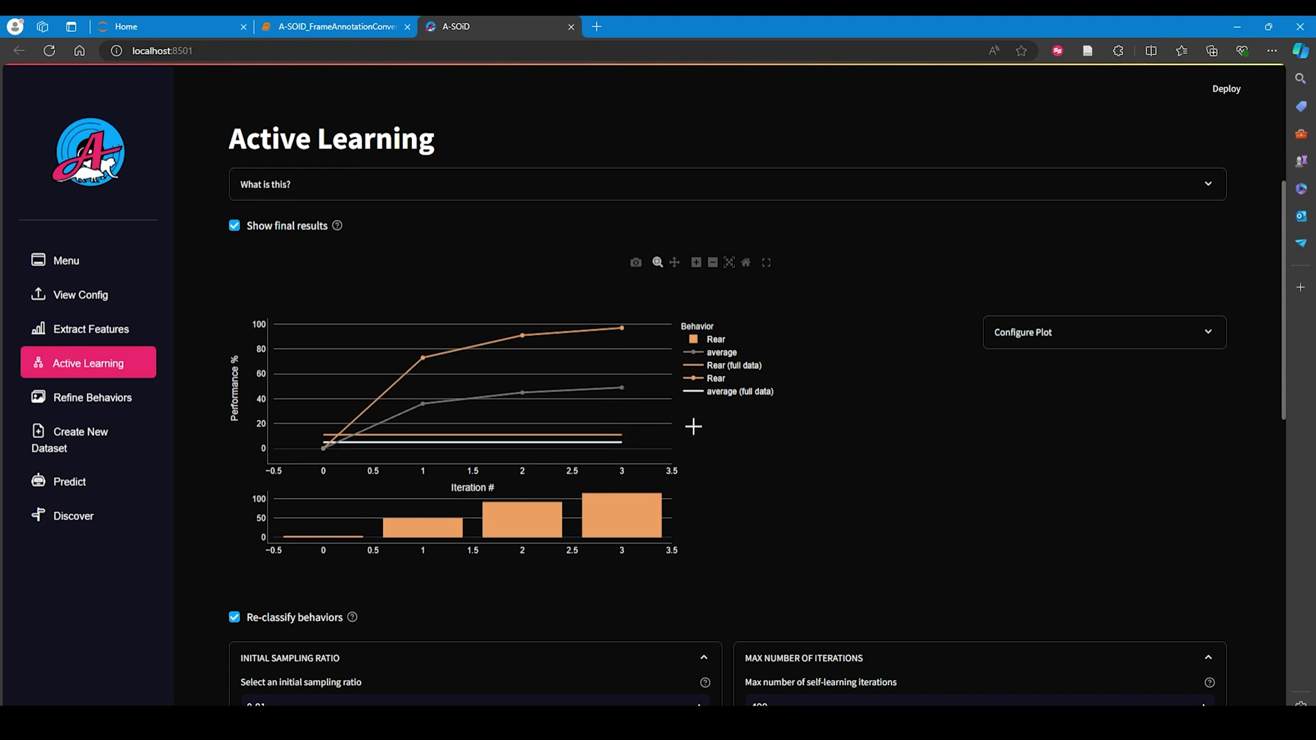
Hide the final results and set max iterations to 999 and max samples to 50.
key(space)
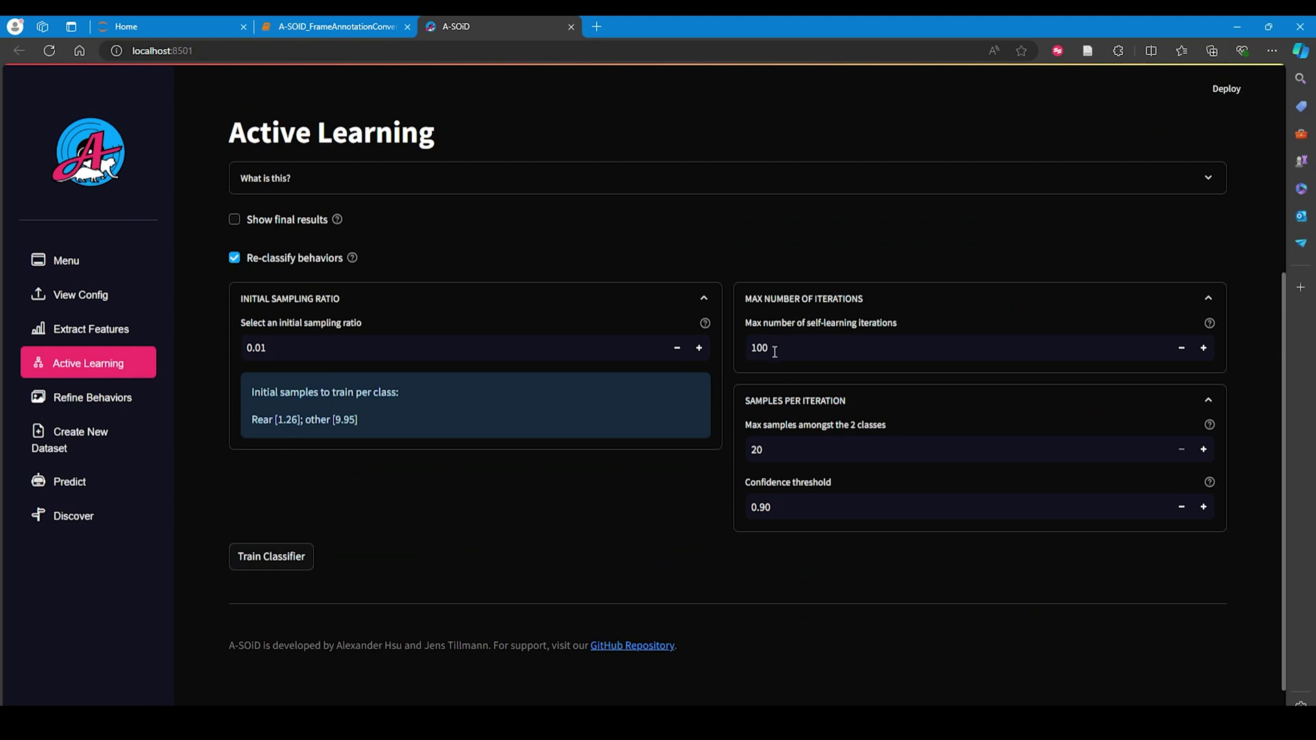
drag(795, 346, 699, 347)
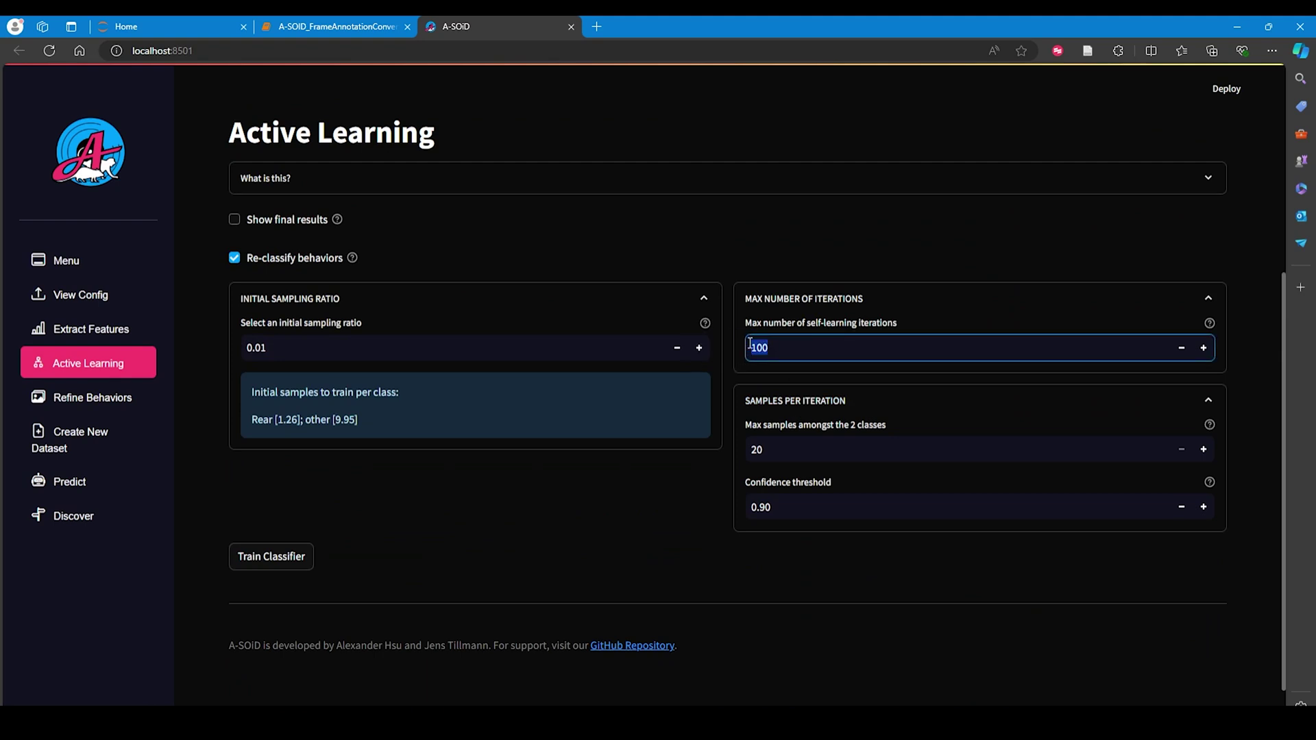
text(999)
key(Return)
key(Tab)
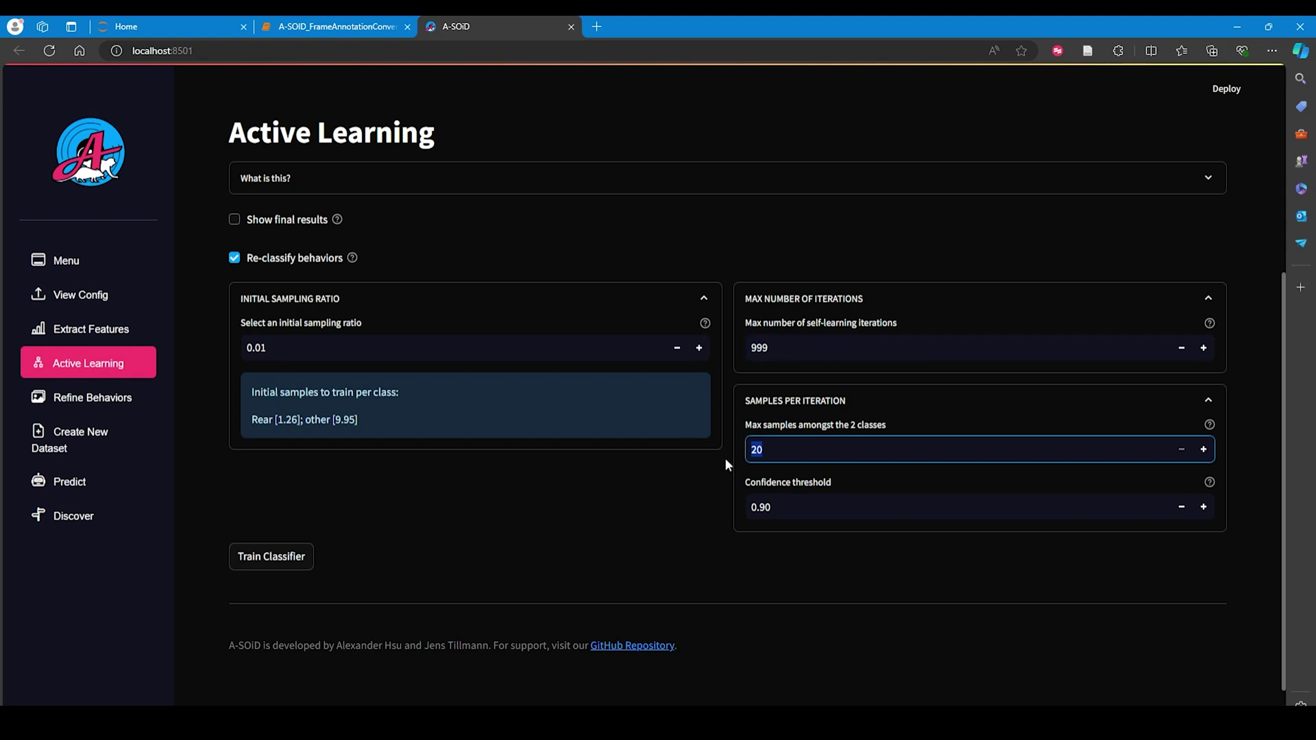
text(100)
key(Return)
drag(779, 458, 706, 466)
text(50)
key(Return)
Retrain the Rear classifier with these limits and select saved iteration 0.
click(257, 564)
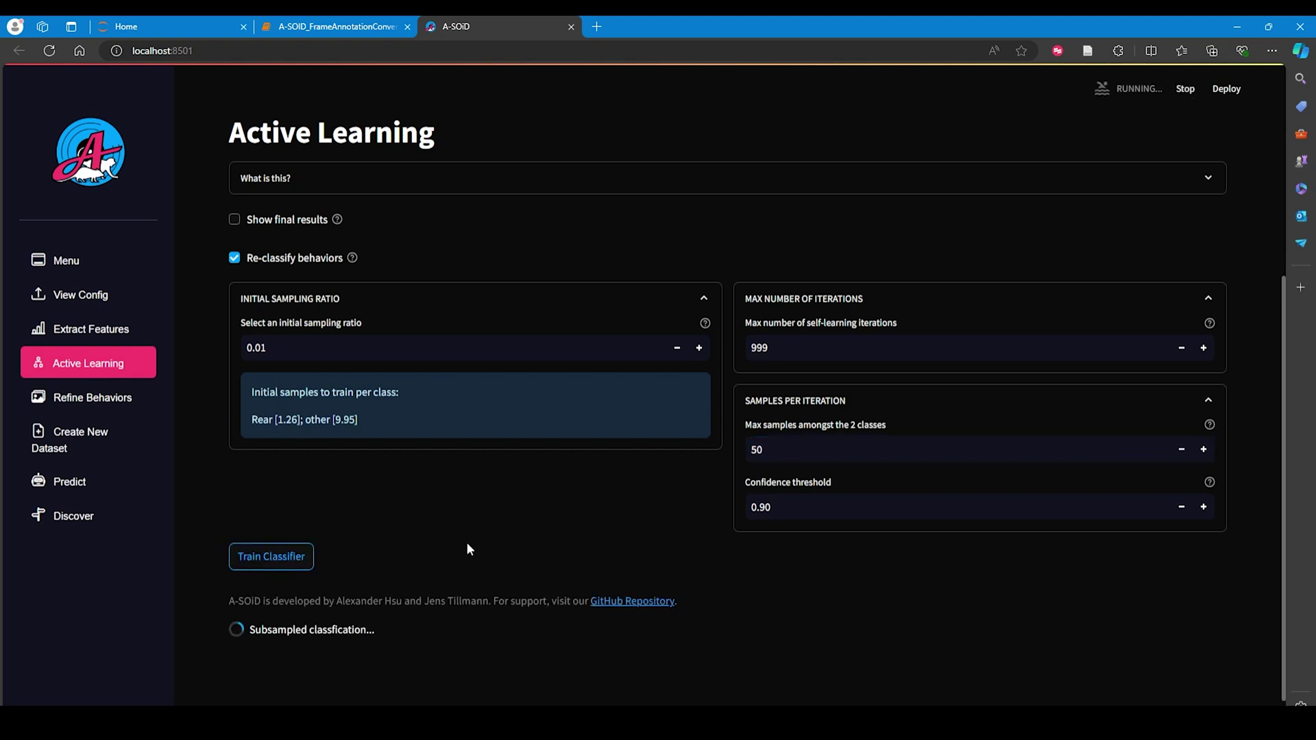
scroll(448, 523, down, 1)
scroll(447, 523, down, 1)
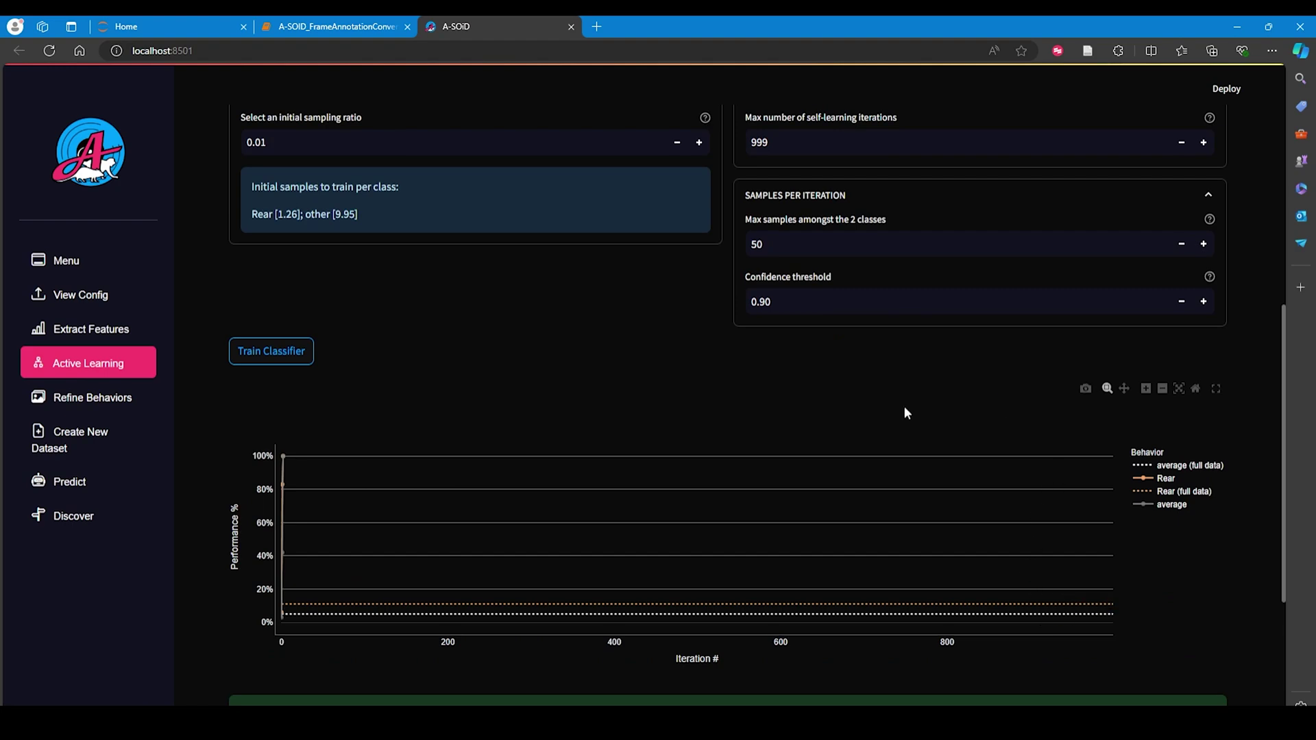
scroll(864, 437, up, 3)
scroll(865, 438, up, 2)
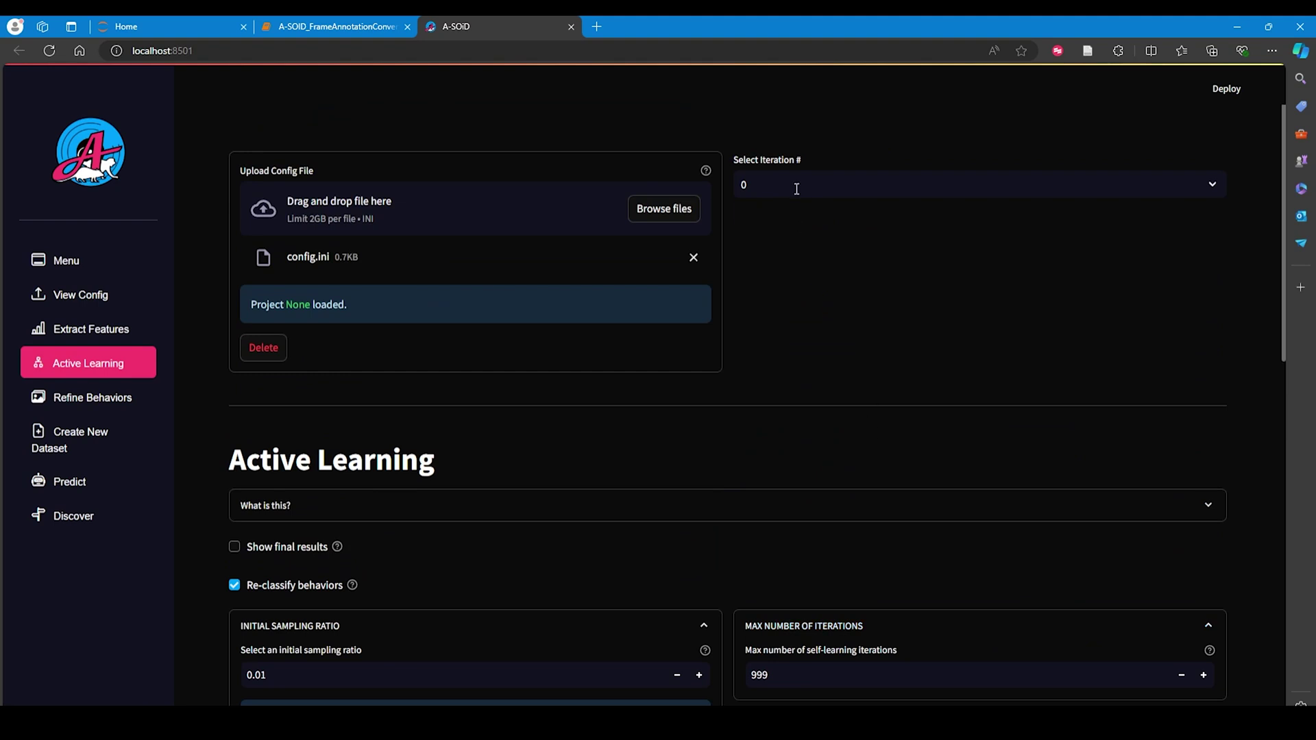
click(797, 188)
click(790, 214)
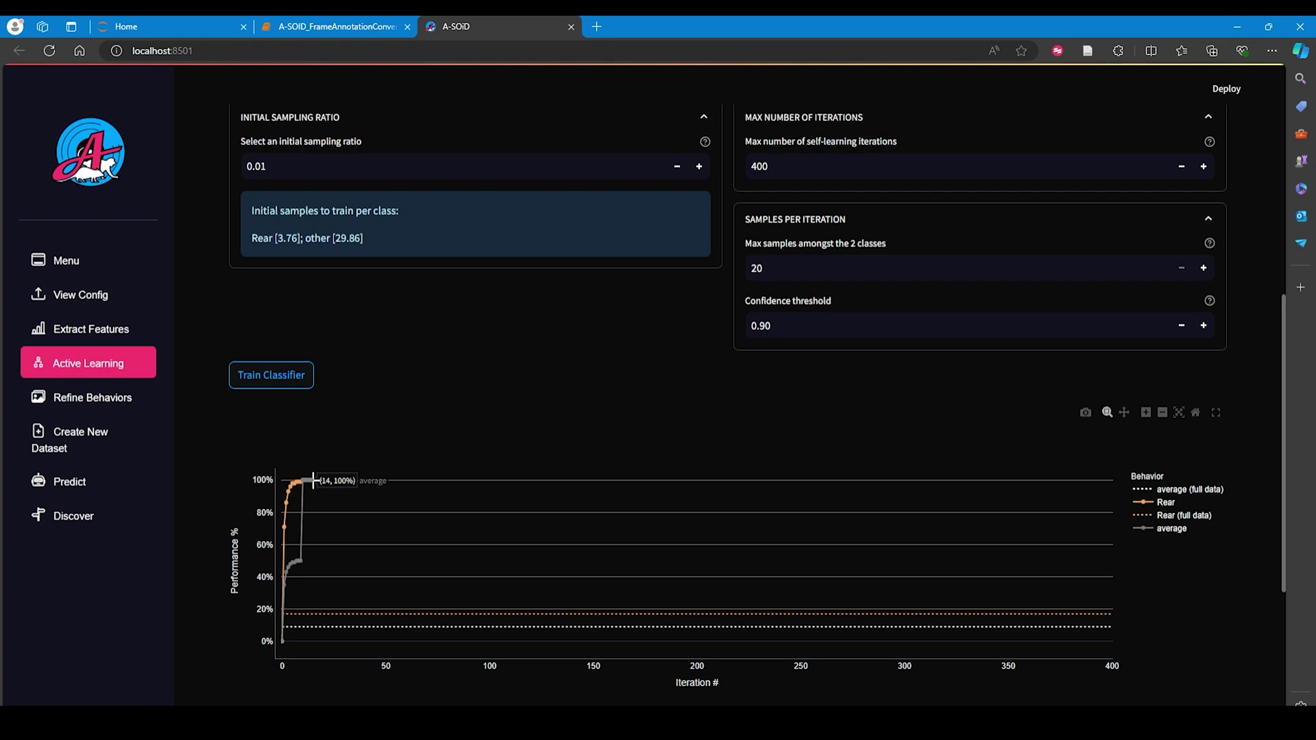
scroll(453, 434, down, 2)
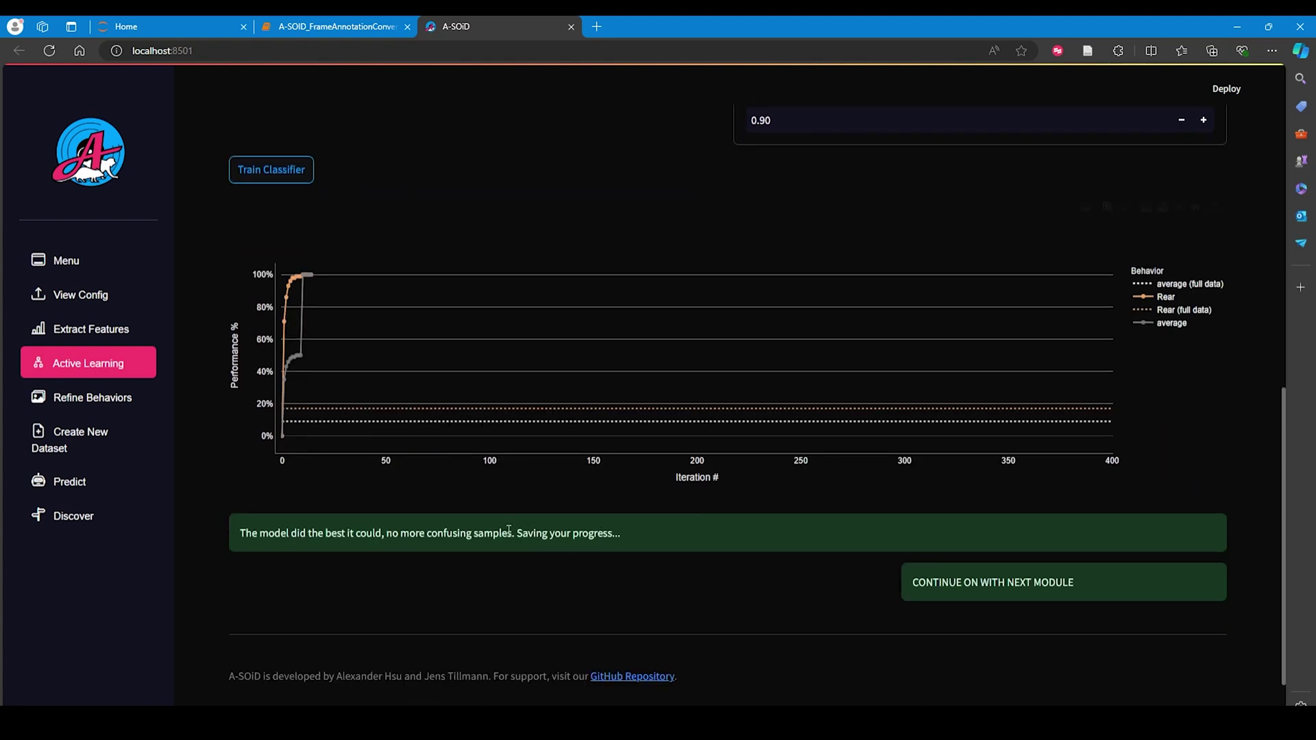
On Refine Behaviors, upload the labeled mp4 from A-SOID-main and choose its DeepLabCut pose CSV.
click(120, 407)
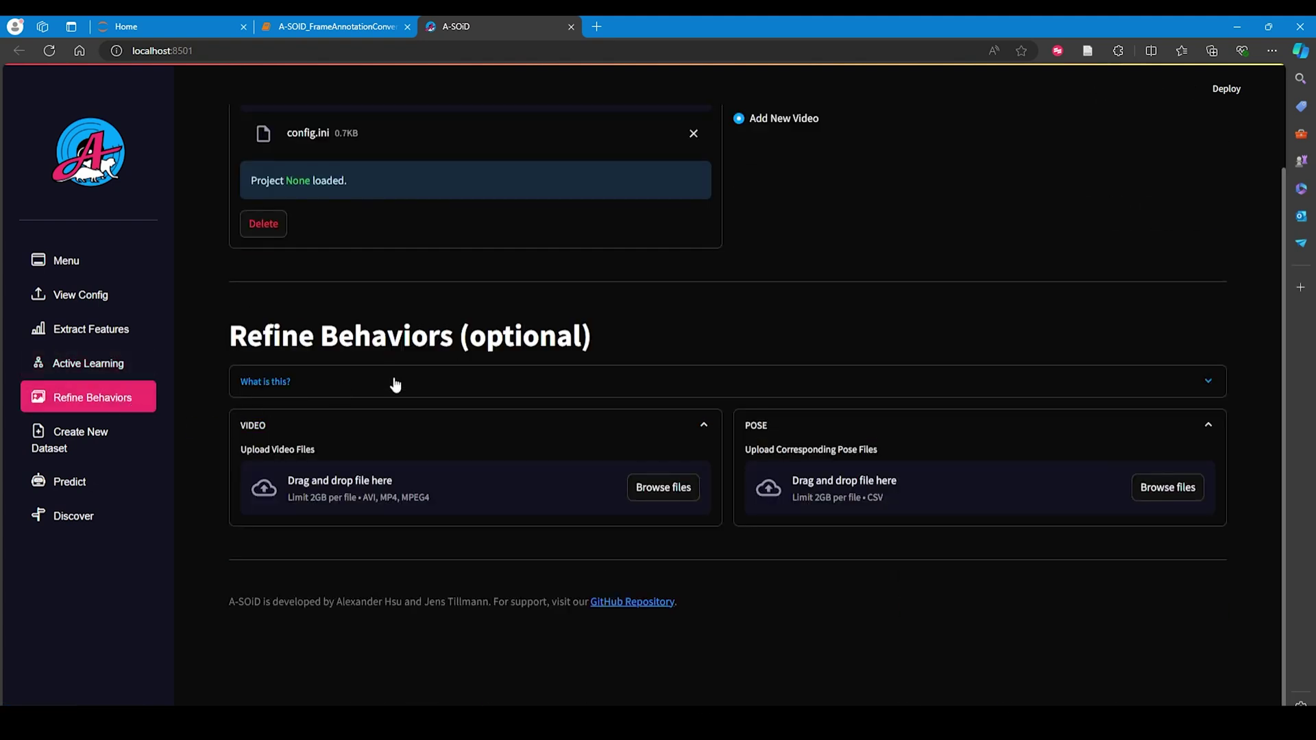
scroll(578, 343, up, 2)
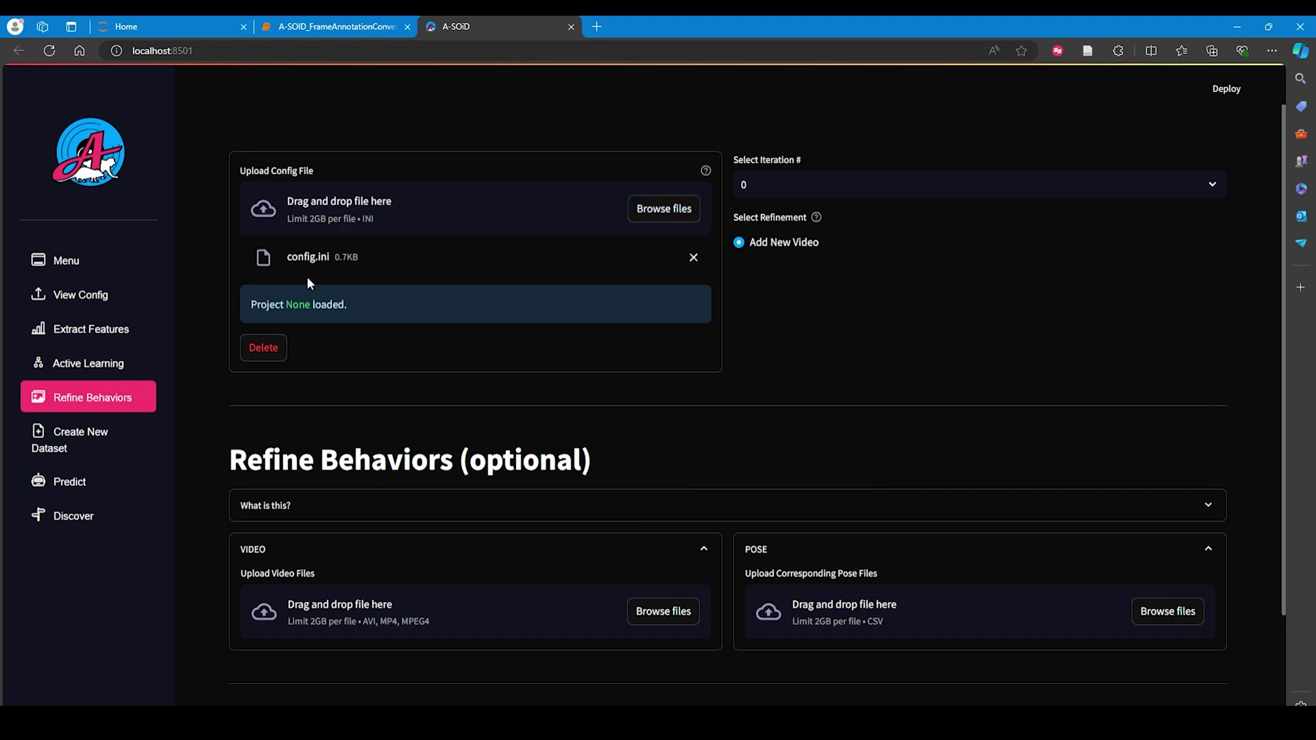
scroll(374, 453, down, 1)
scroll(361, 476, down, 1)
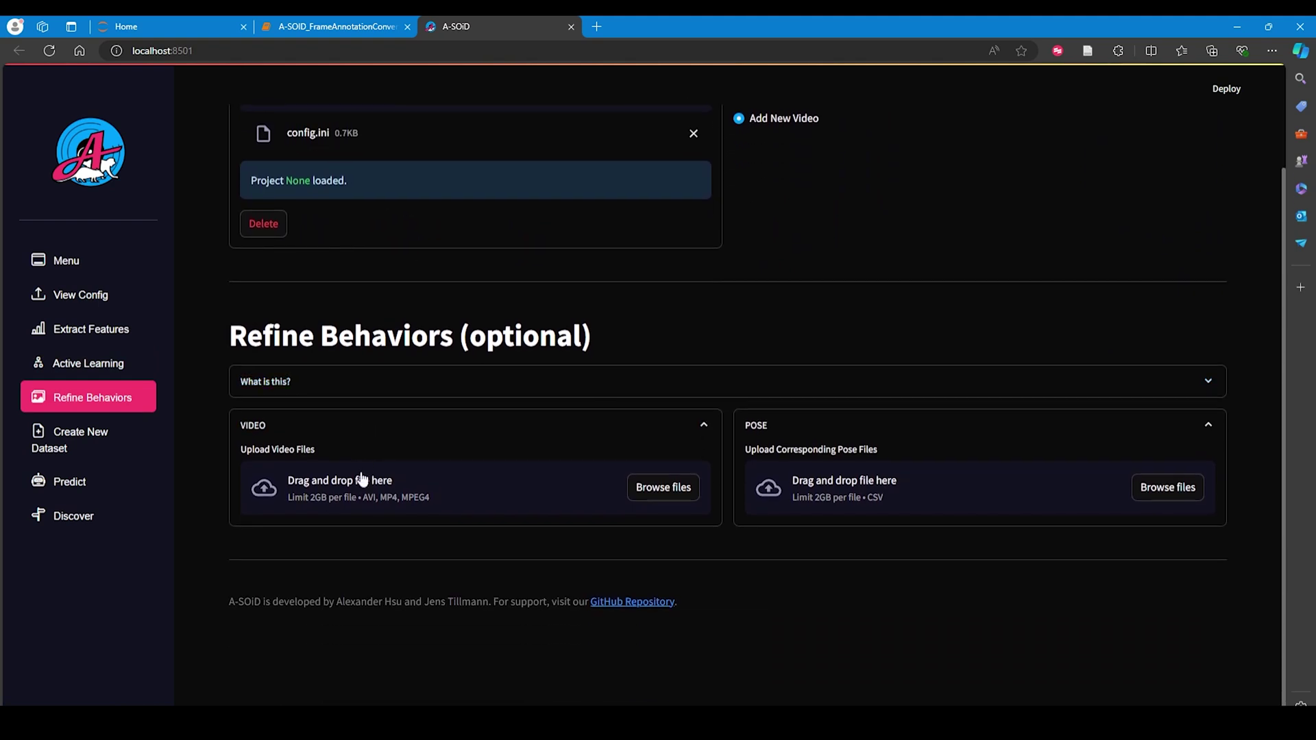
click(641, 488)
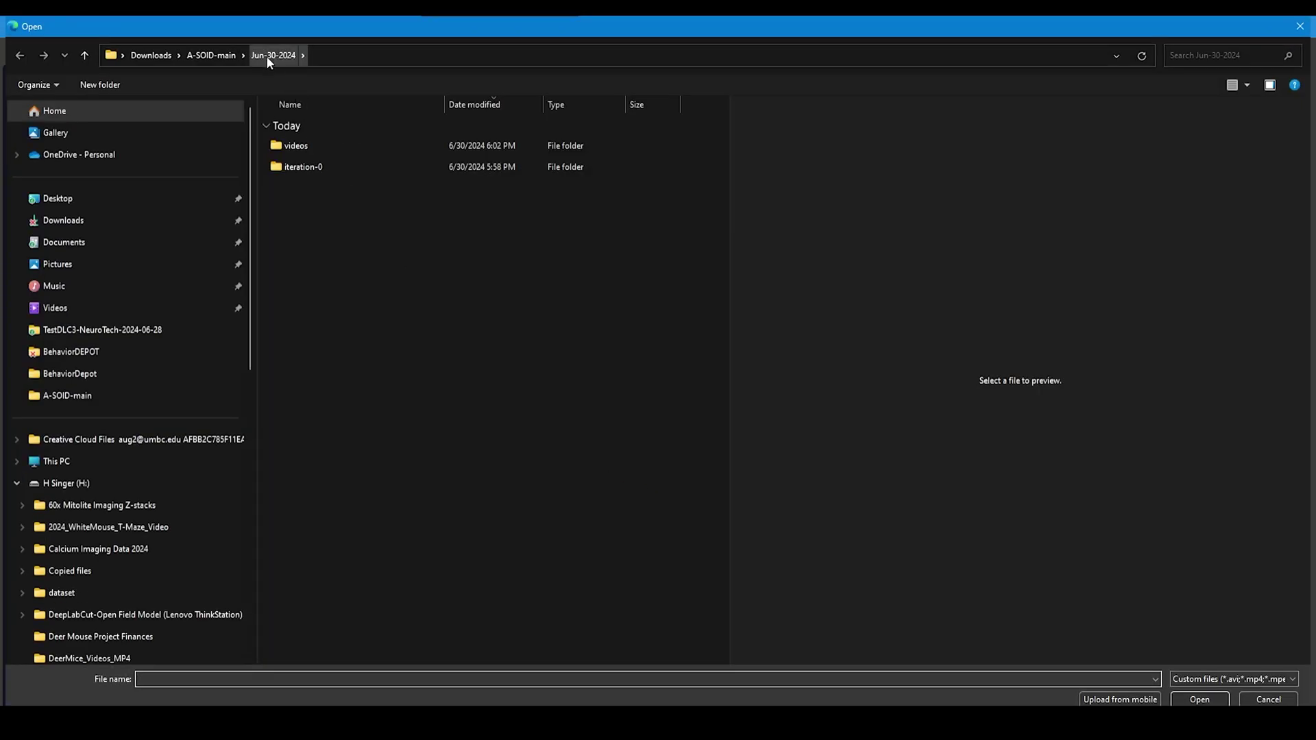
click(211, 54)
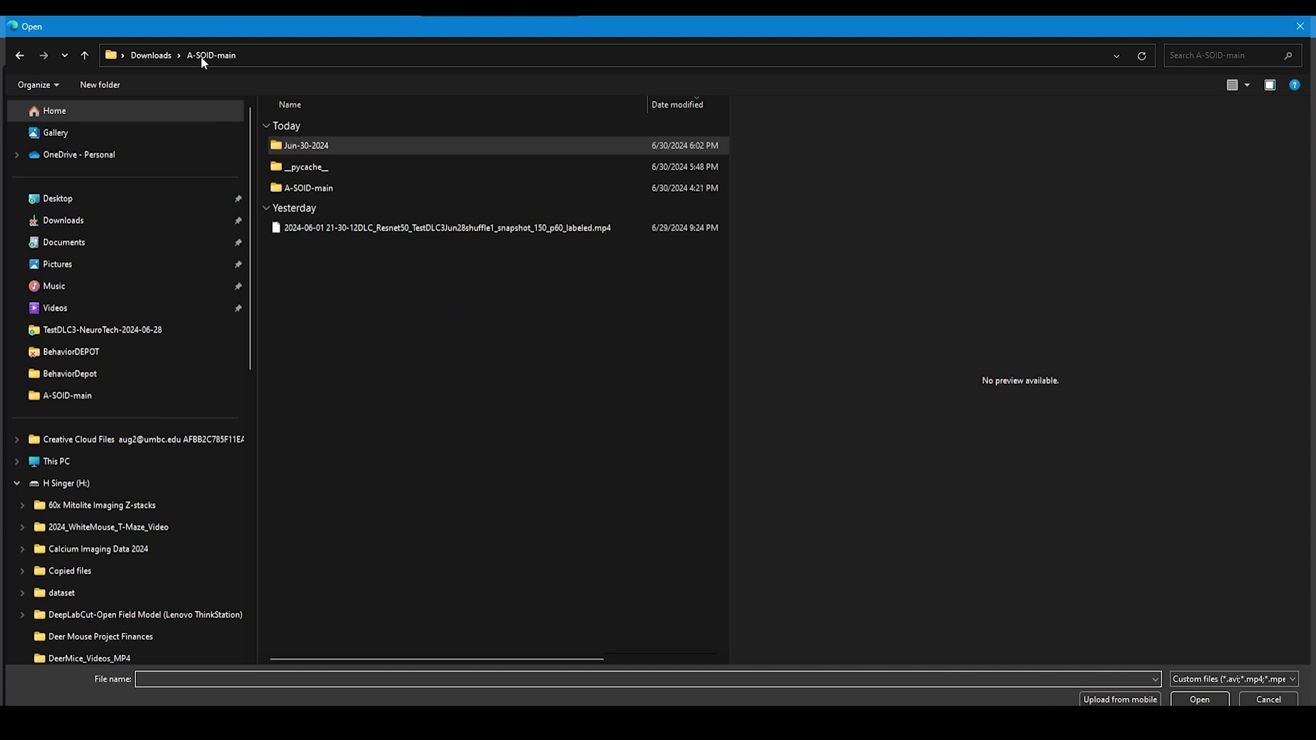
click(412, 228)
click(1200, 699)
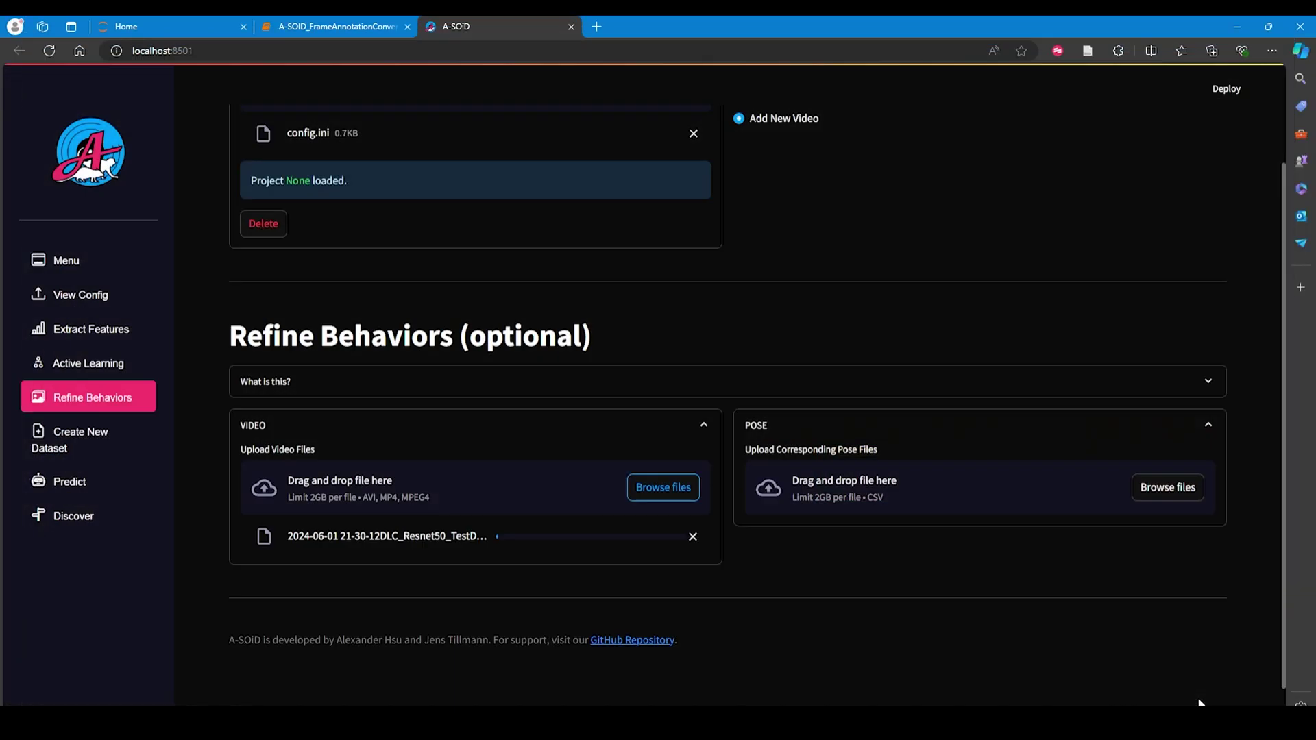
click(1168, 488)
click(386, 270)
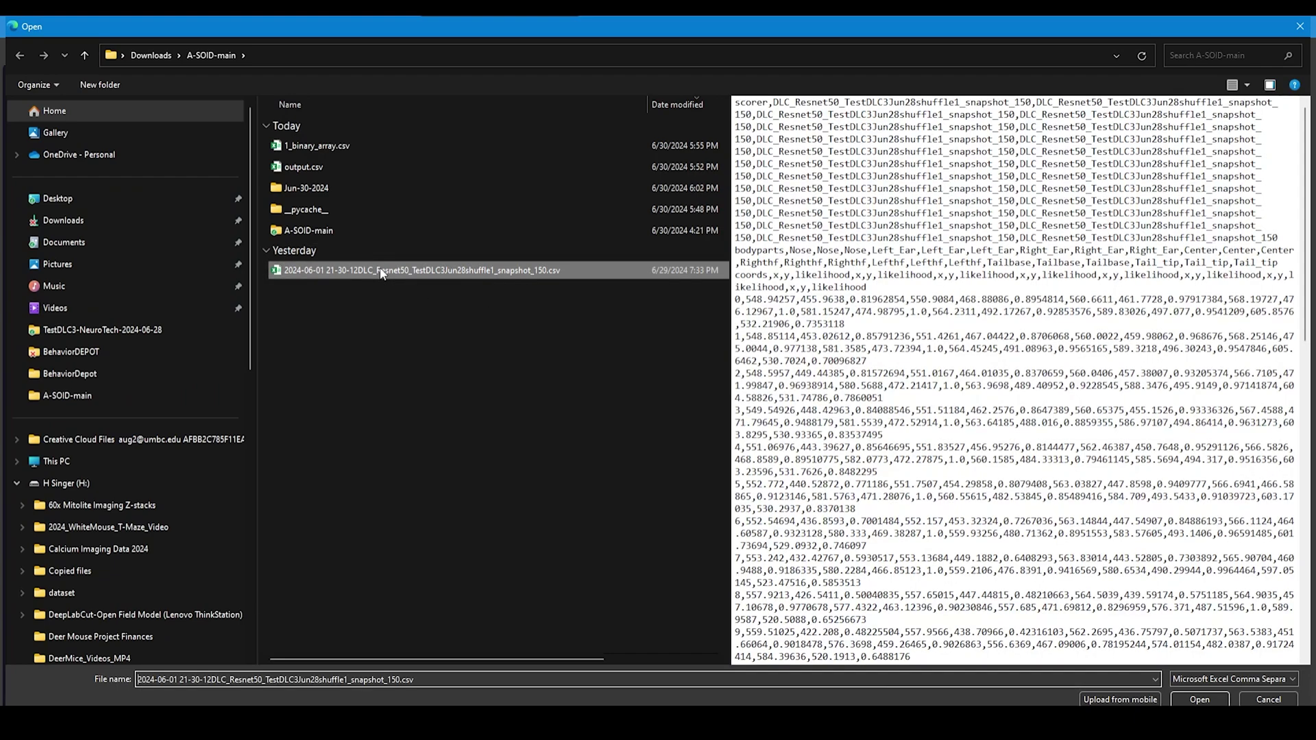
Upload the pose CSV, pick iteration 0, and extract all 12,614 frames at 30 fps.
click(1194, 699)
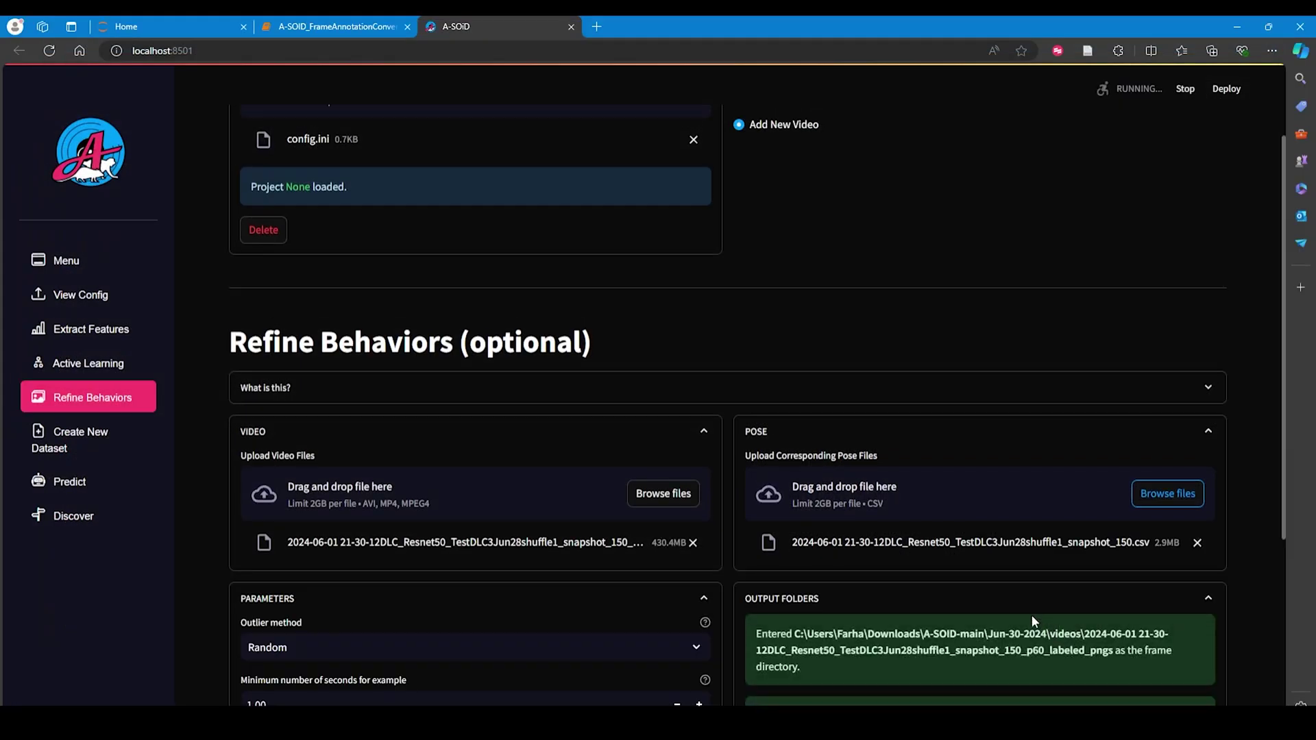
scroll(674, 327, down, 2)
scroll(661, 327, down, 3)
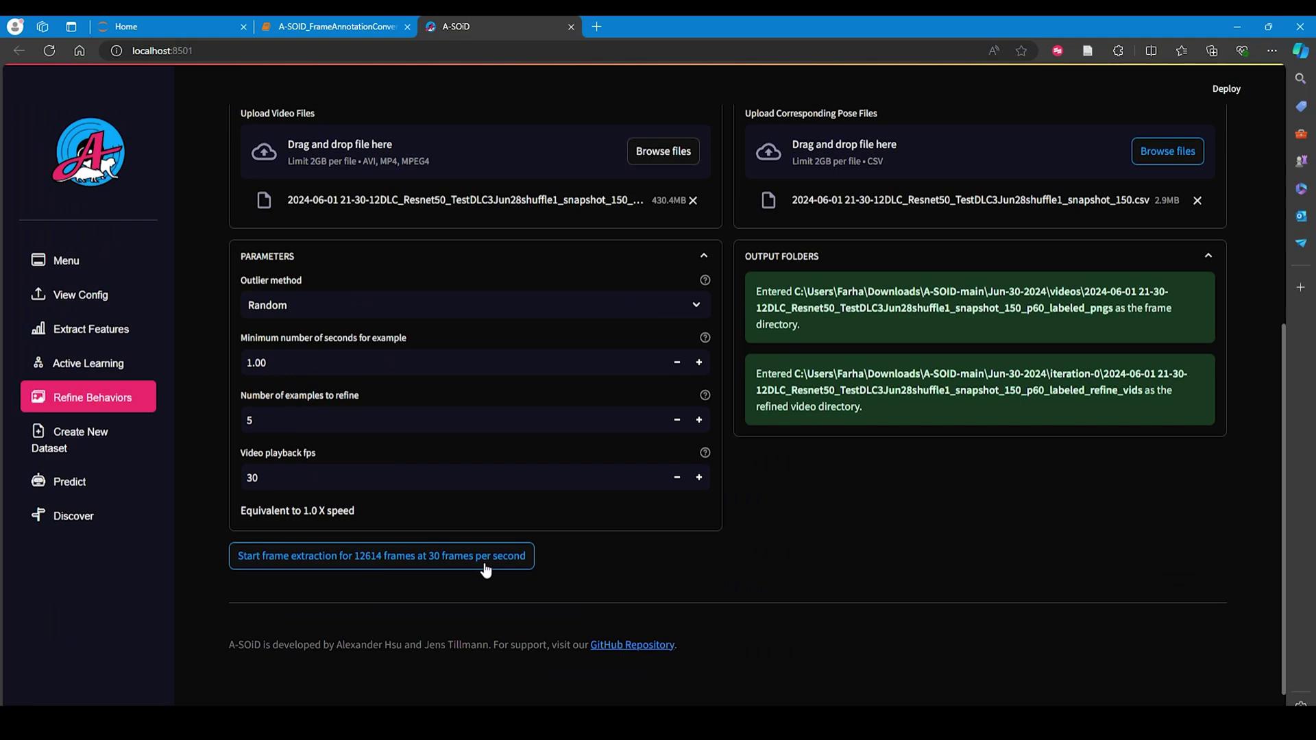
scroll(493, 570, up, 3)
scroll(525, 546, up, 2)
scroll(556, 528, up, 2)
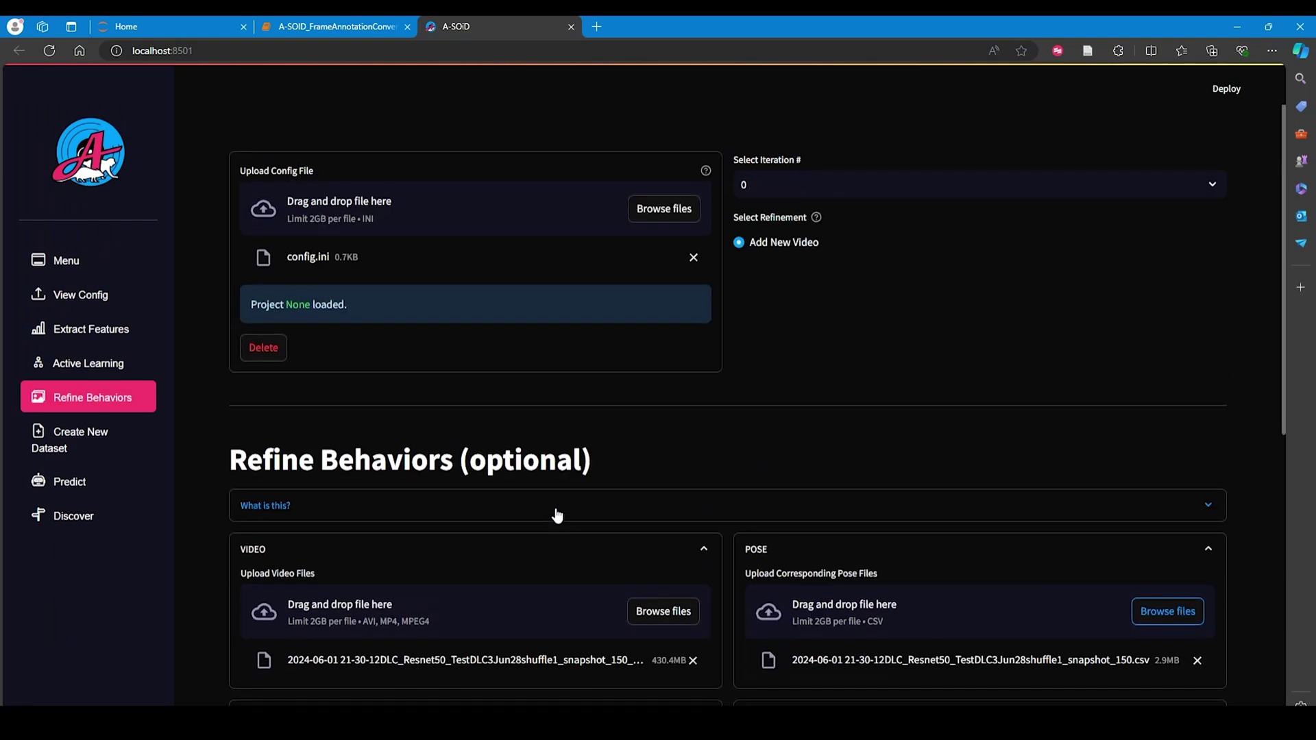
click(1213, 189)
click(1199, 191)
click(1142, 212)
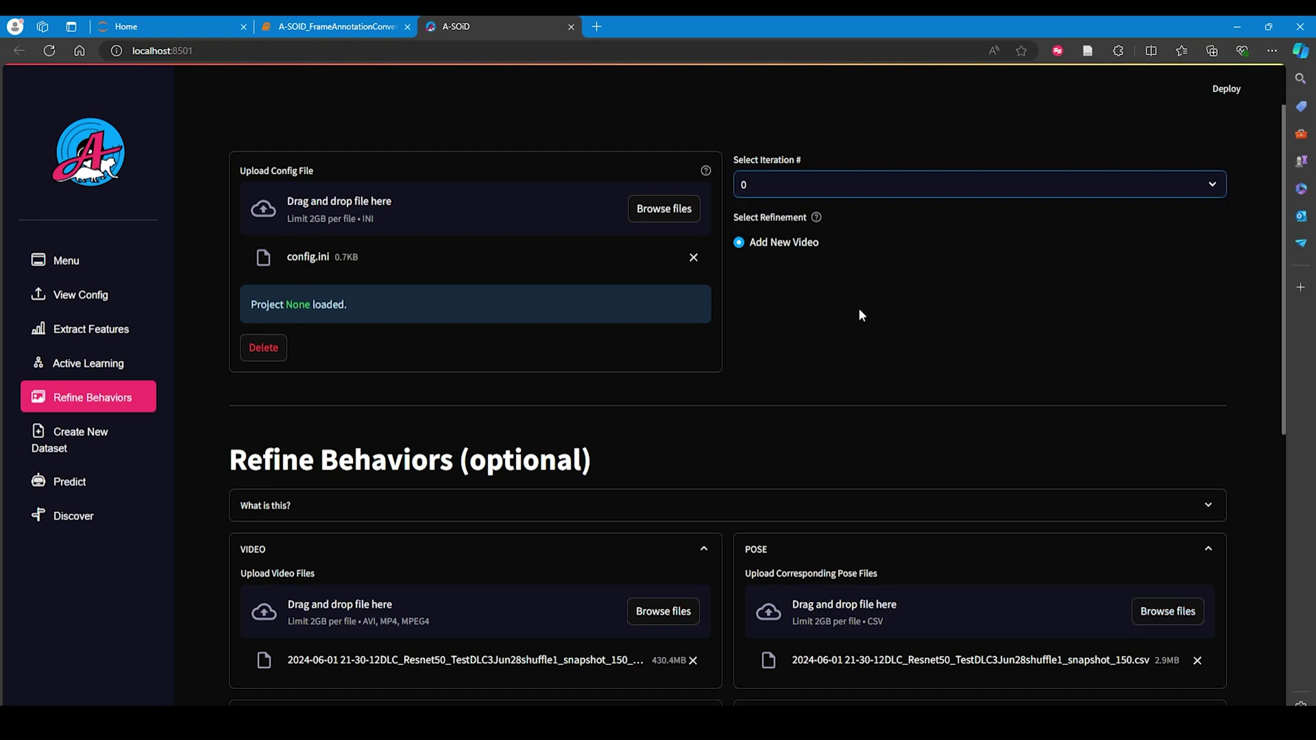
click(861, 315)
mouse_move(815, 217)
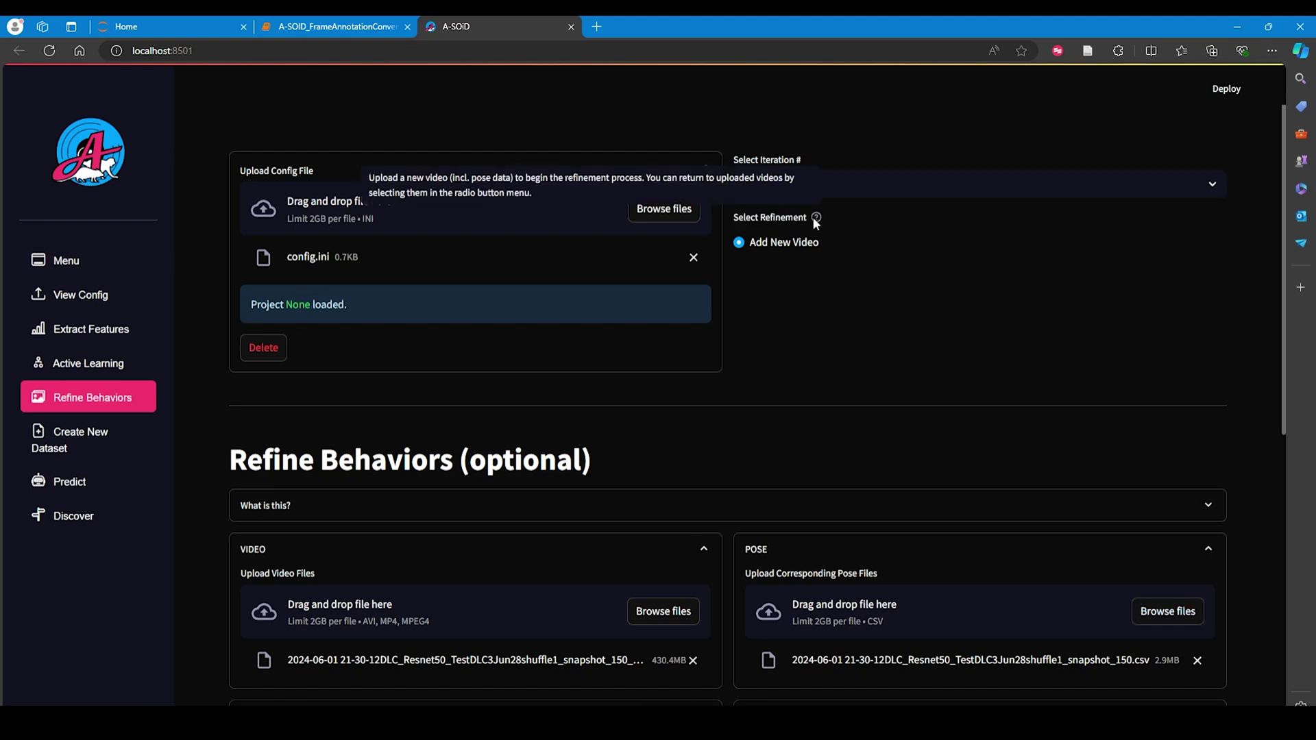
scroll(732, 327, down, 2)
scroll(732, 327, down, 1)
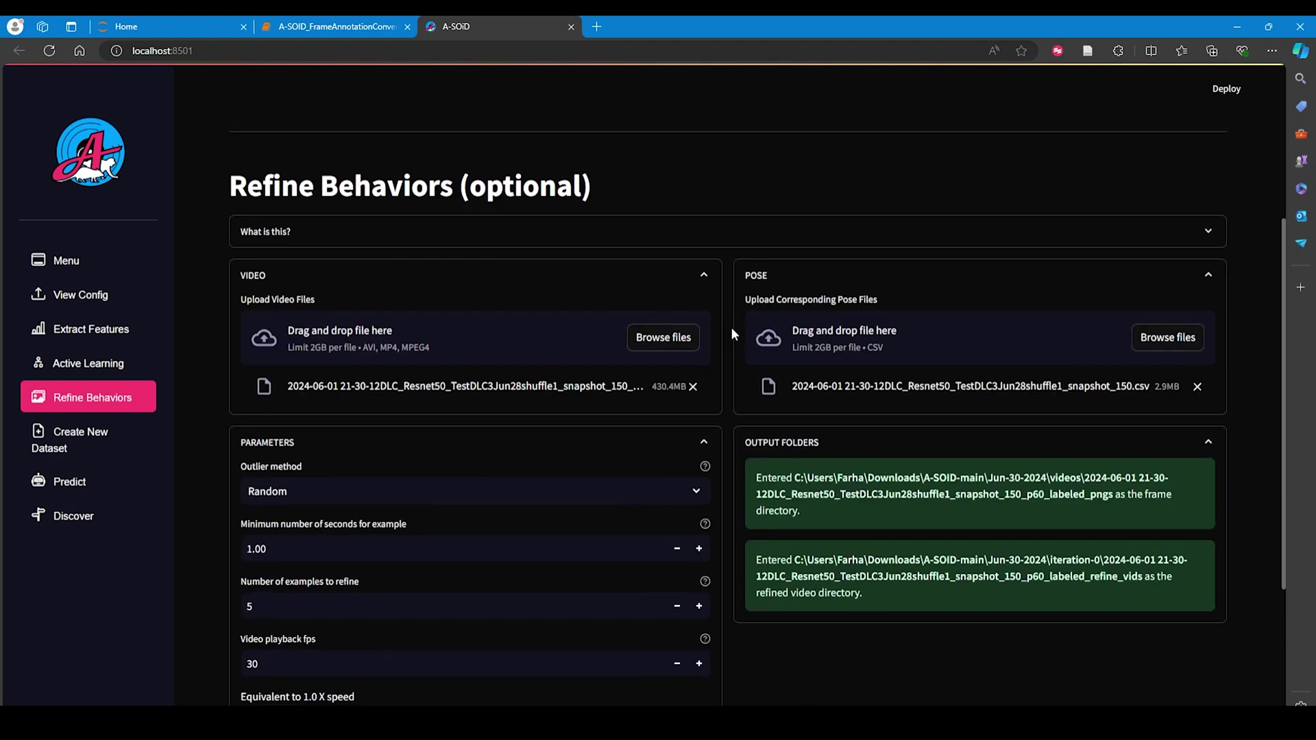
scroll(732, 327, down, 1)
scroll(731, 328, down, 1)
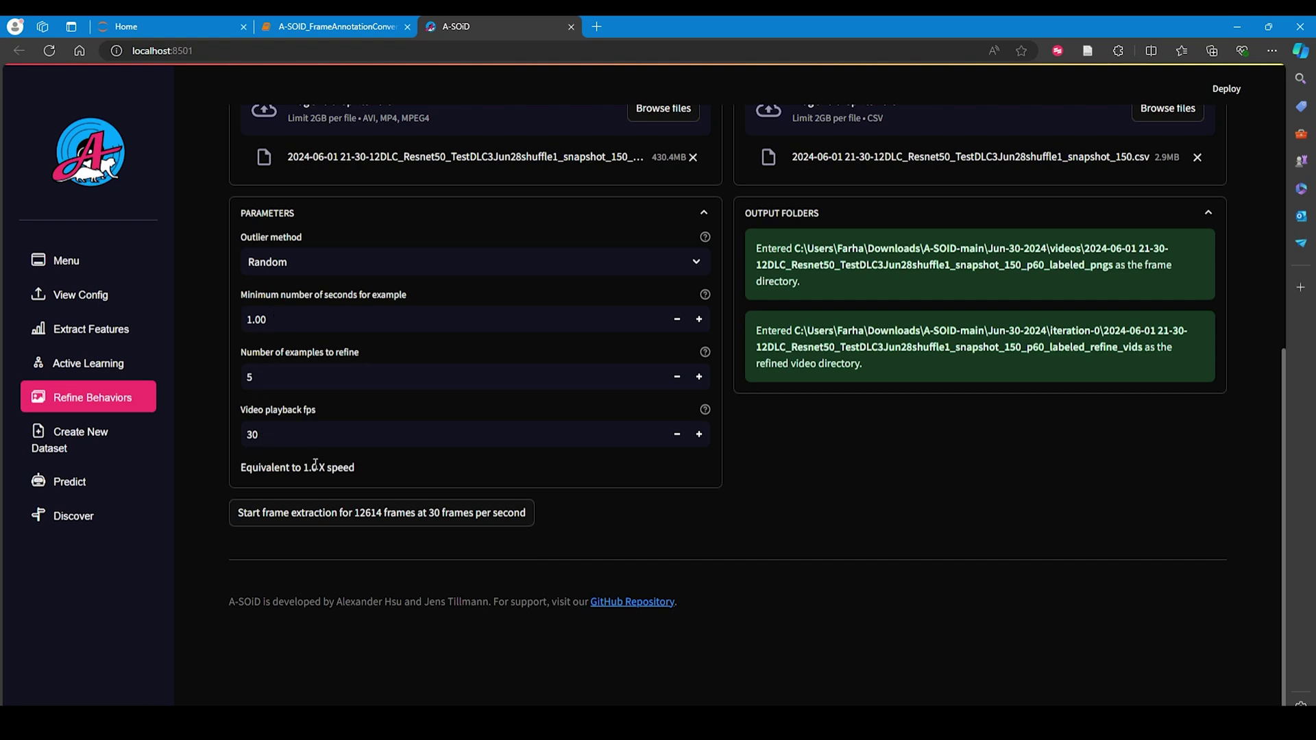
click(324, 514)
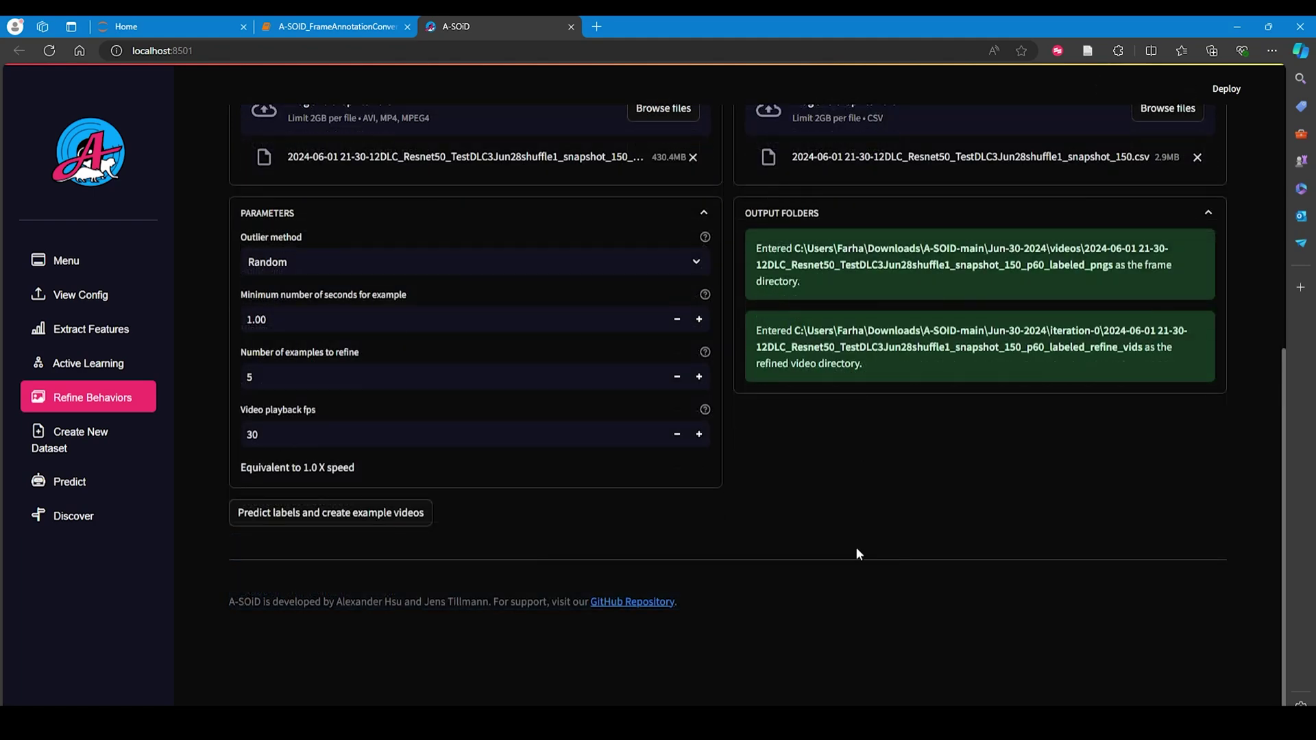
Predict labels, build the five Rear example videos, and refresh the app with R.
click(371, 520)
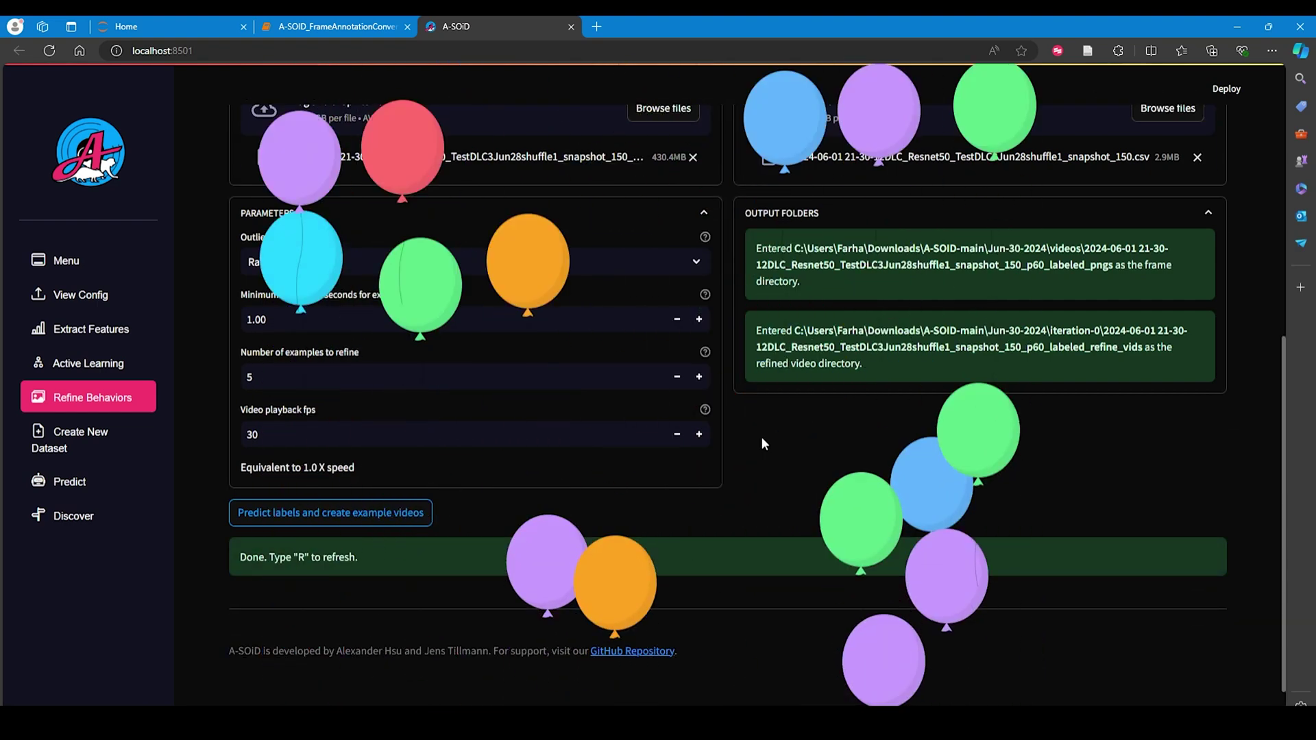
key(r)
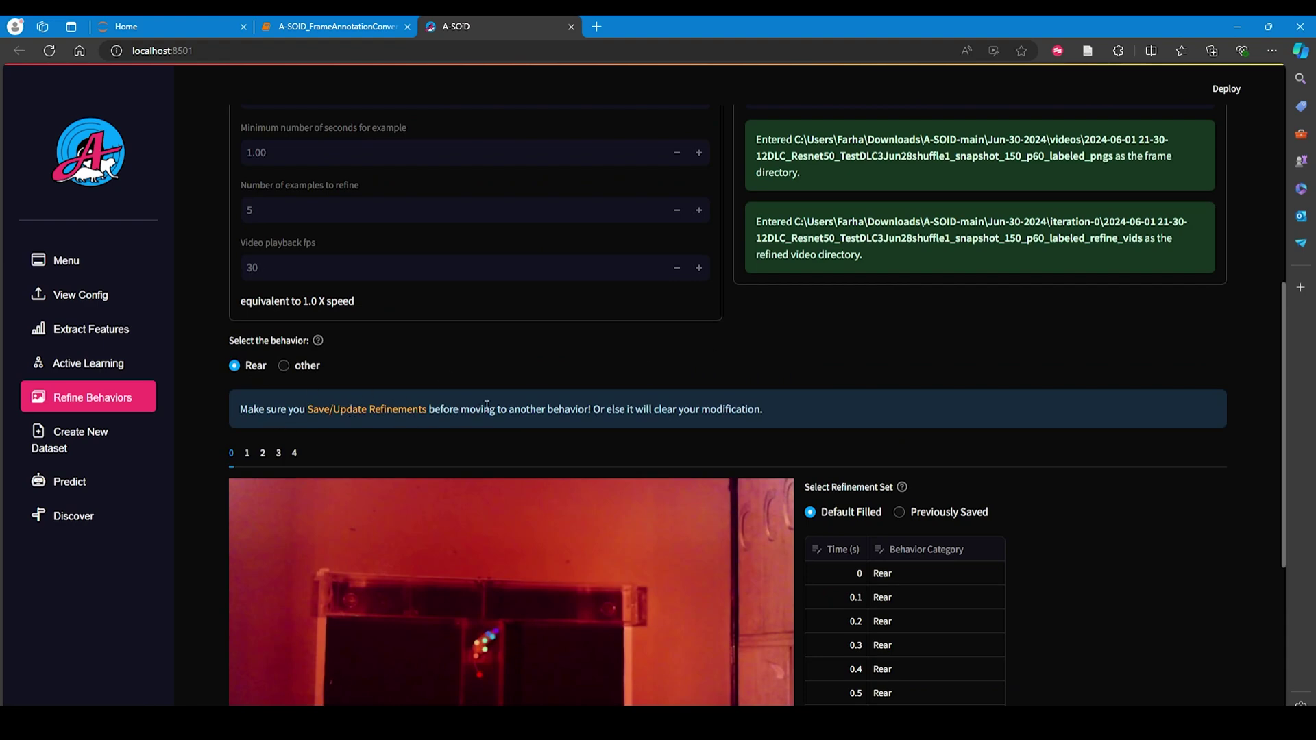
scroll(760, 420, down, 2)
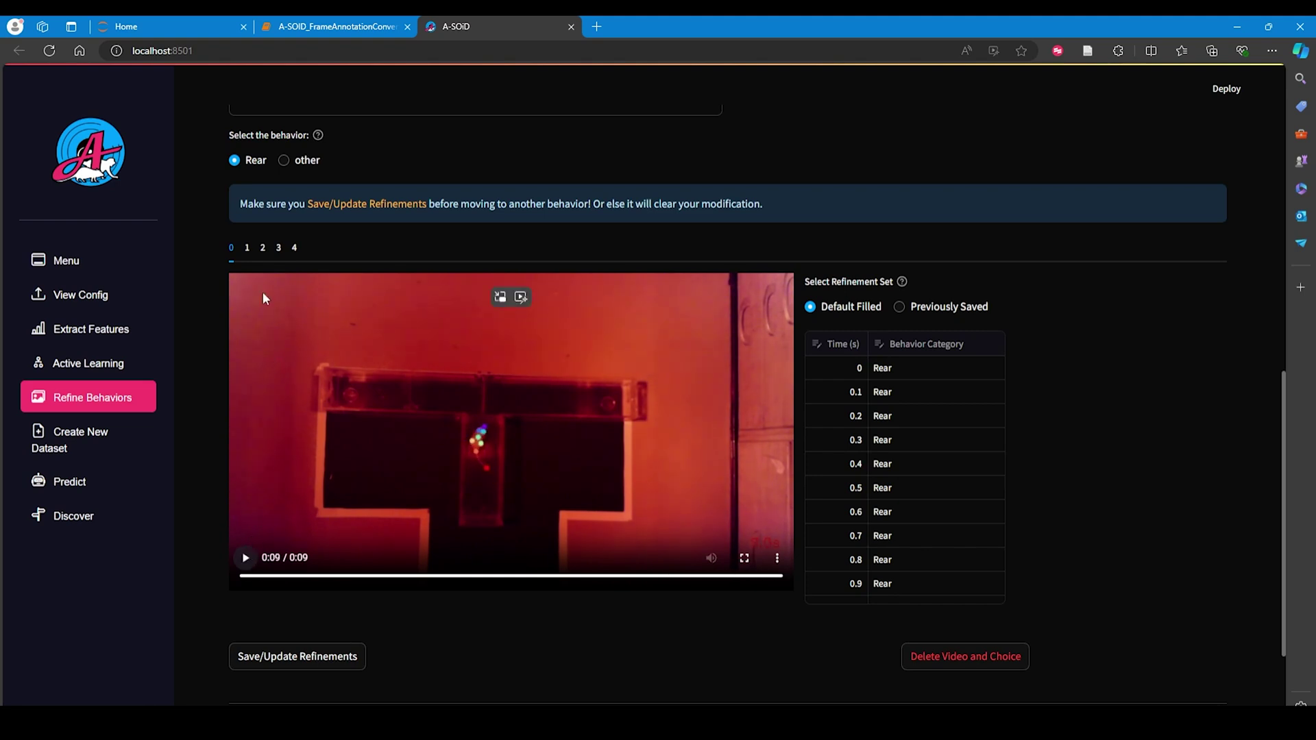
Play Rear example clips 1 and 2, open clip 4, and save the default refinements.
click(248, 250)
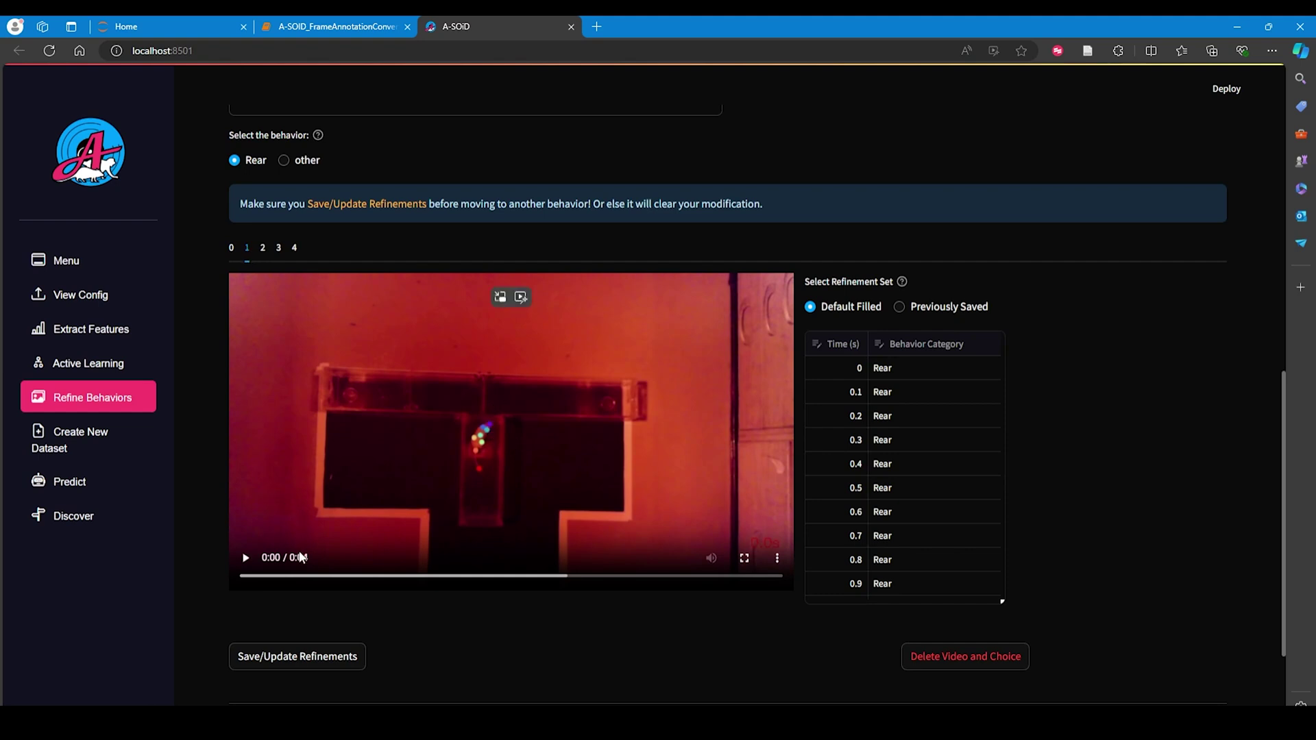
click(246, 559)
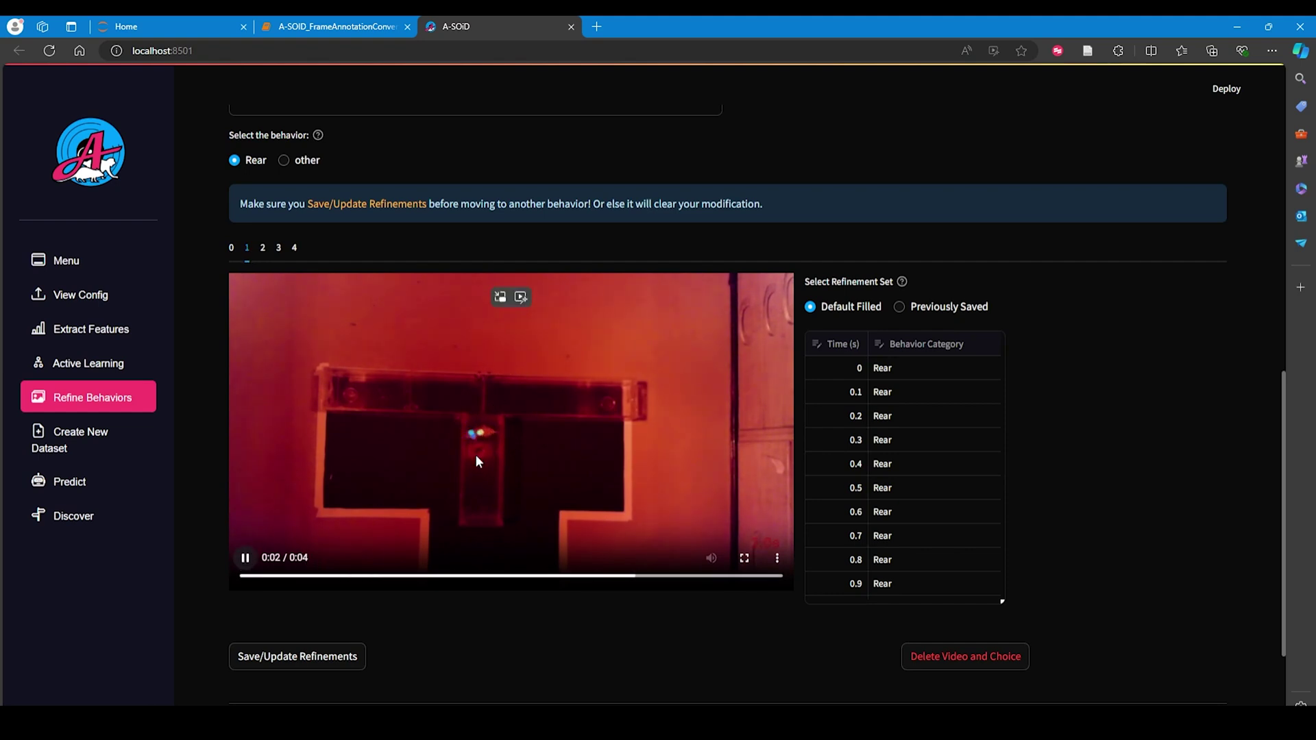
click(262, 249)
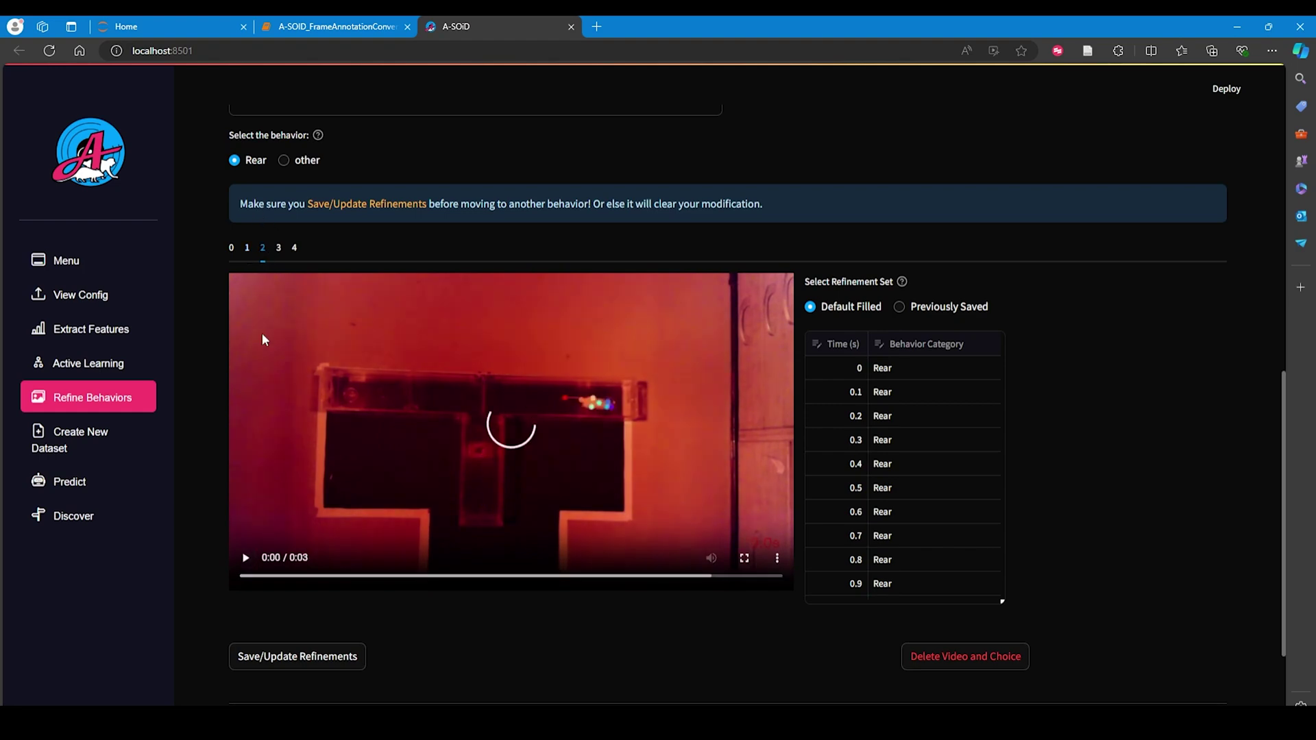
click(245, 560)
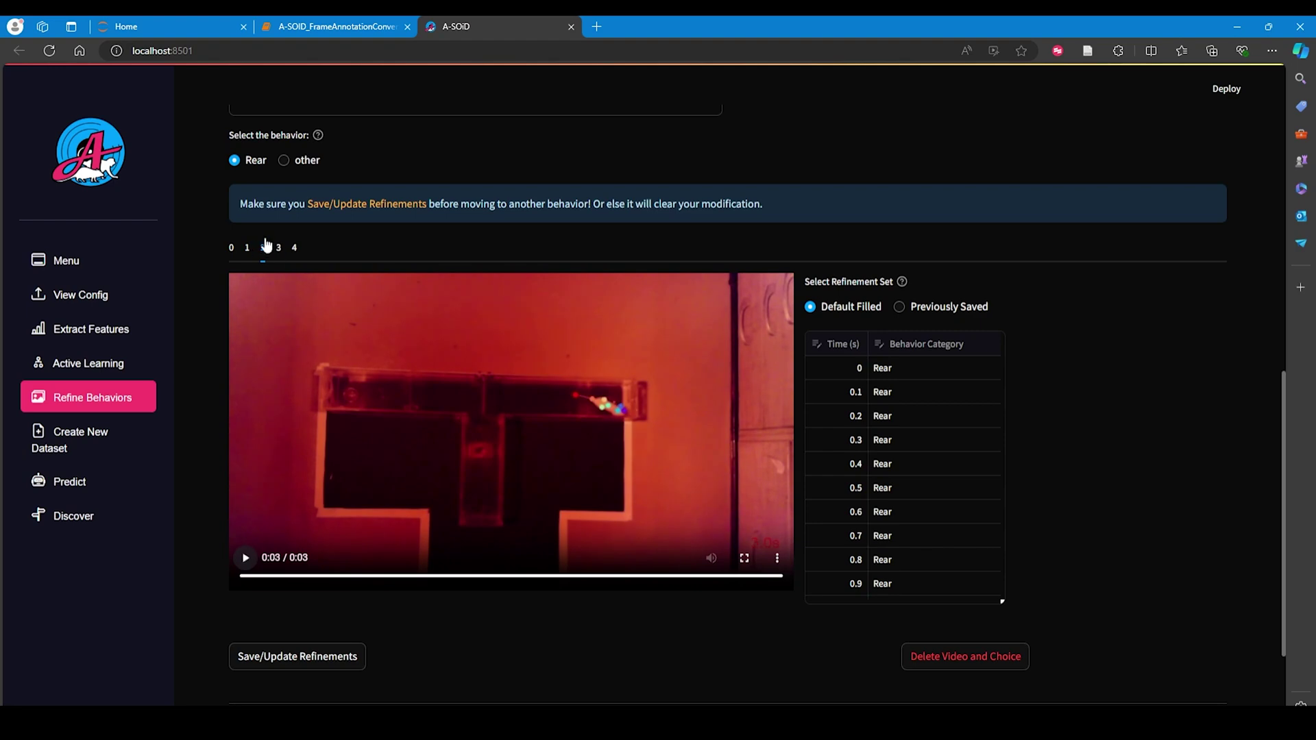
click(293, 248)
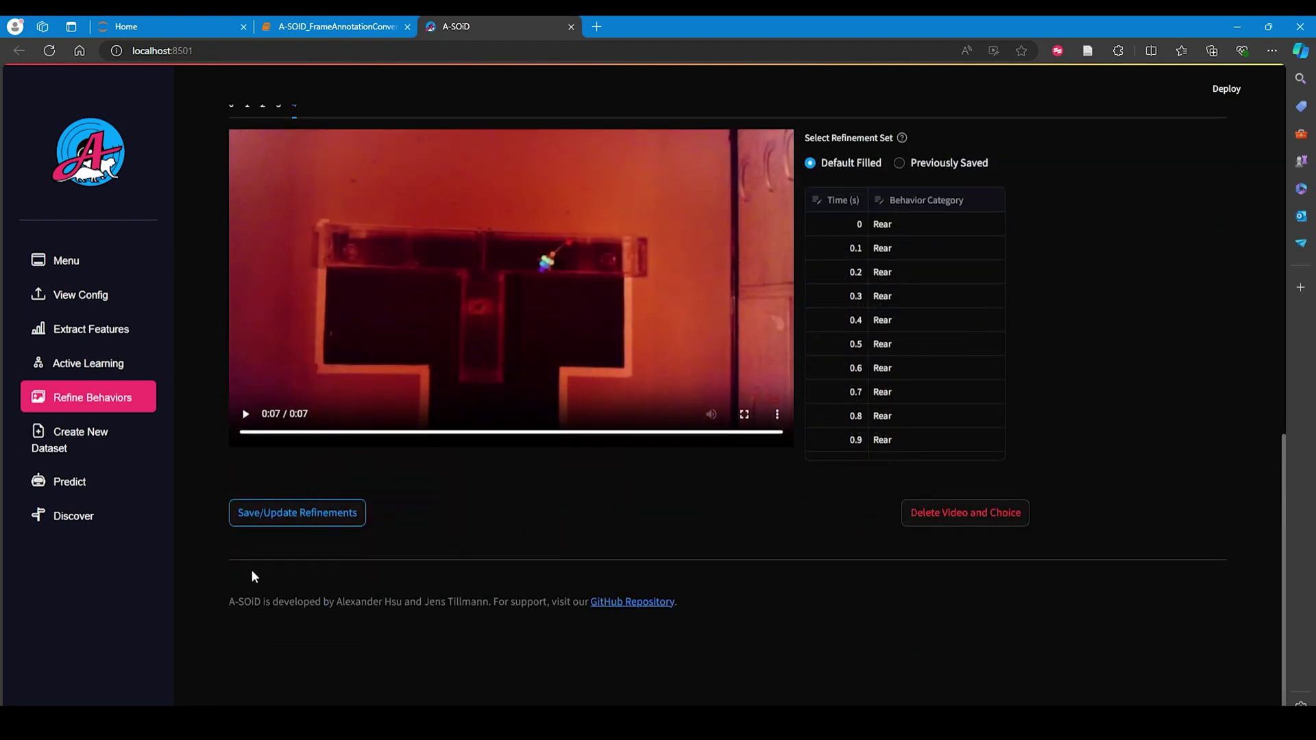
click(278, 515)
On Predict, load the iteration 0 model with Add New Data and bring up a file window.
click(79, 489)
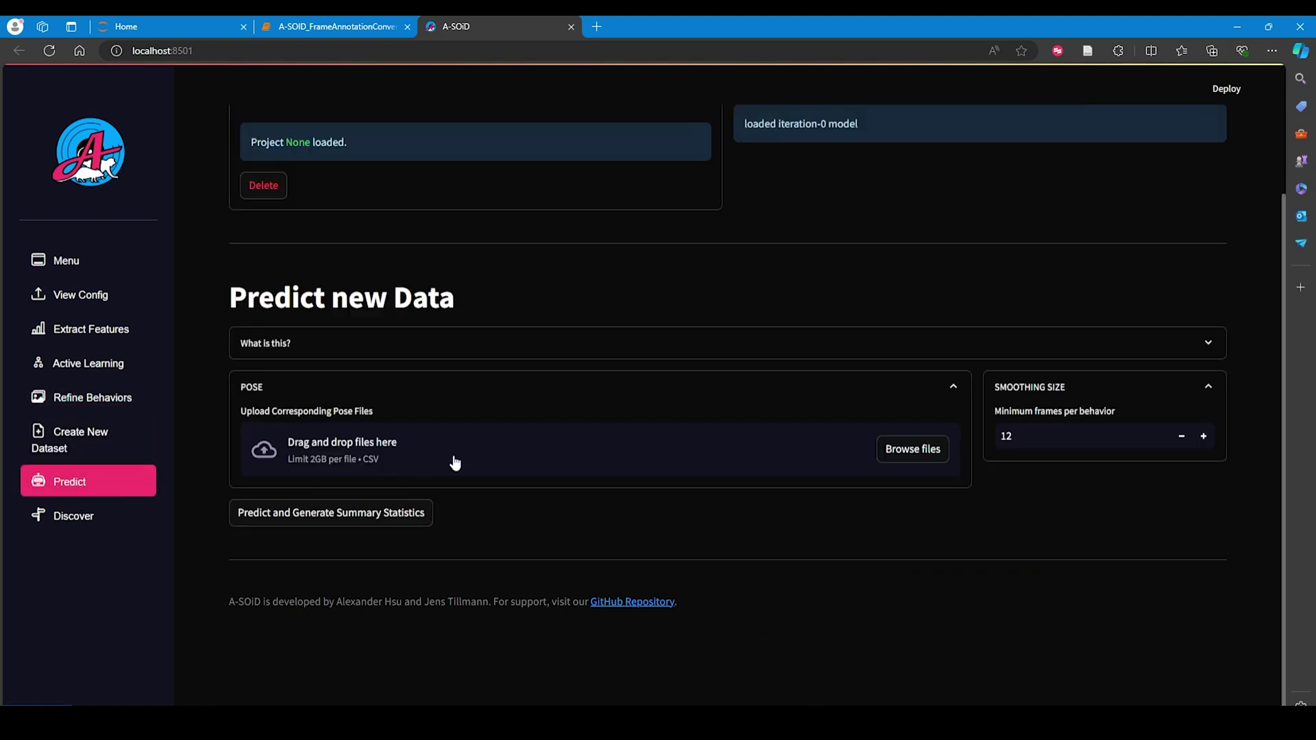
scroll(460, 464, up, 2)
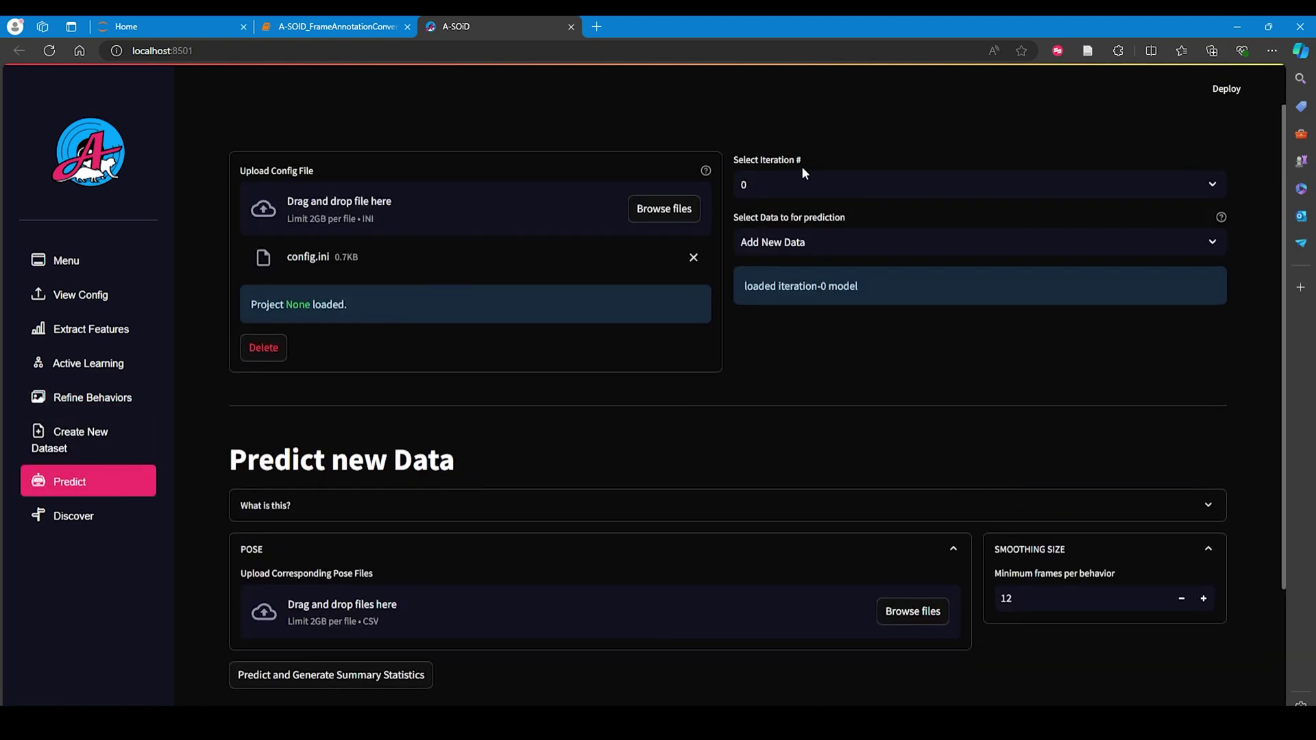
click(1215, 185)
click(808, 212)
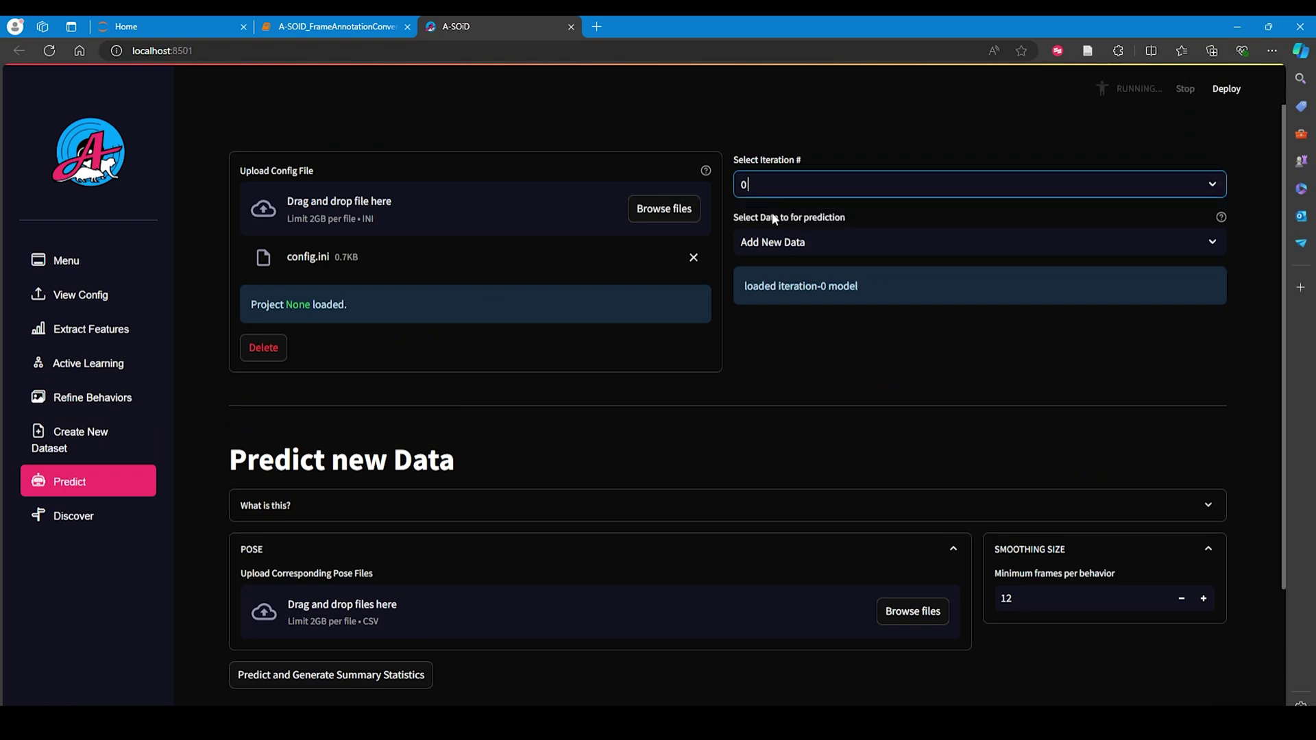
click(796, 244)
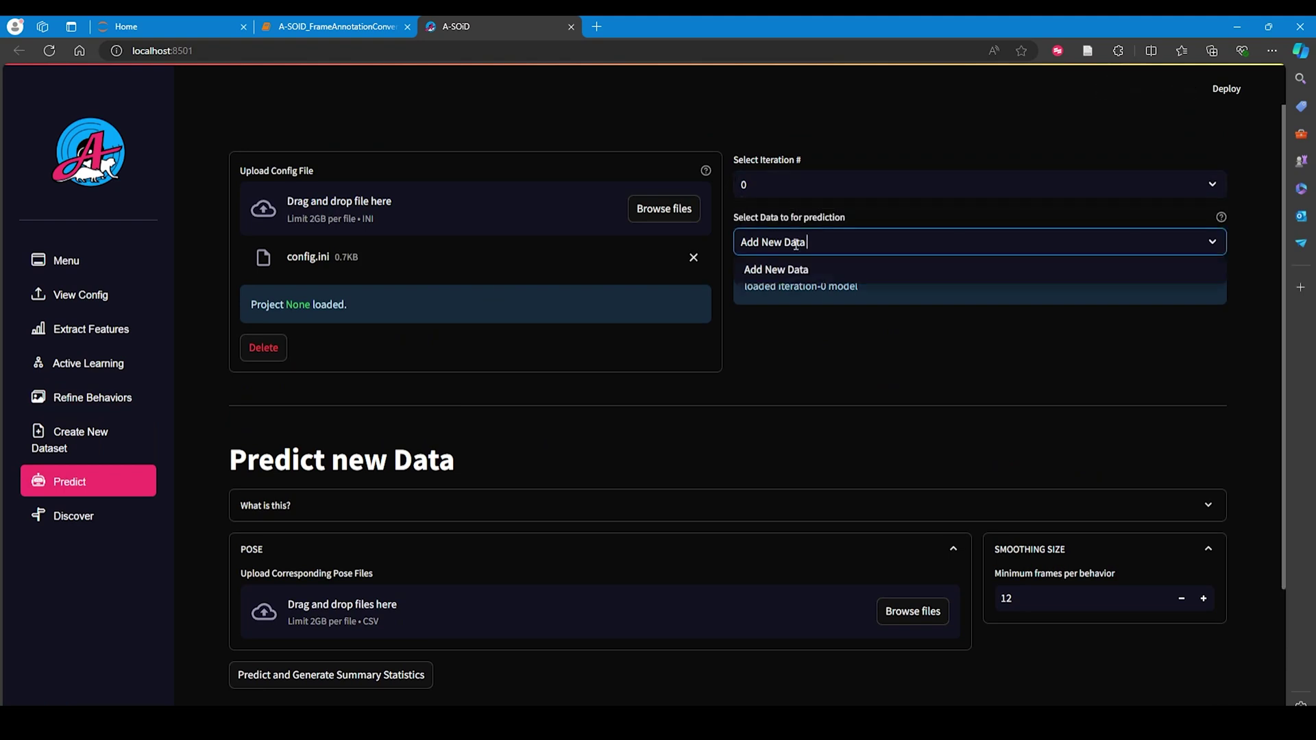
click(796, 384)
scroll(815, 427, down, 2)
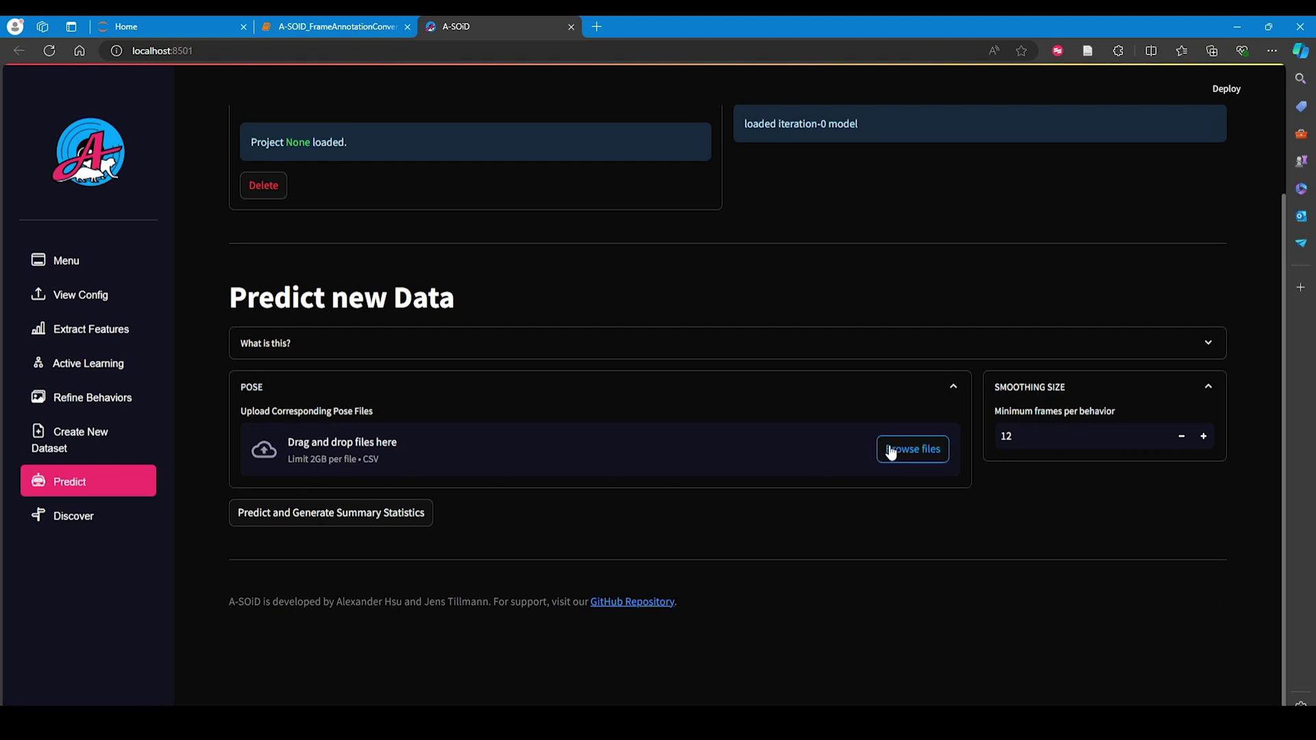
click(913, 449)
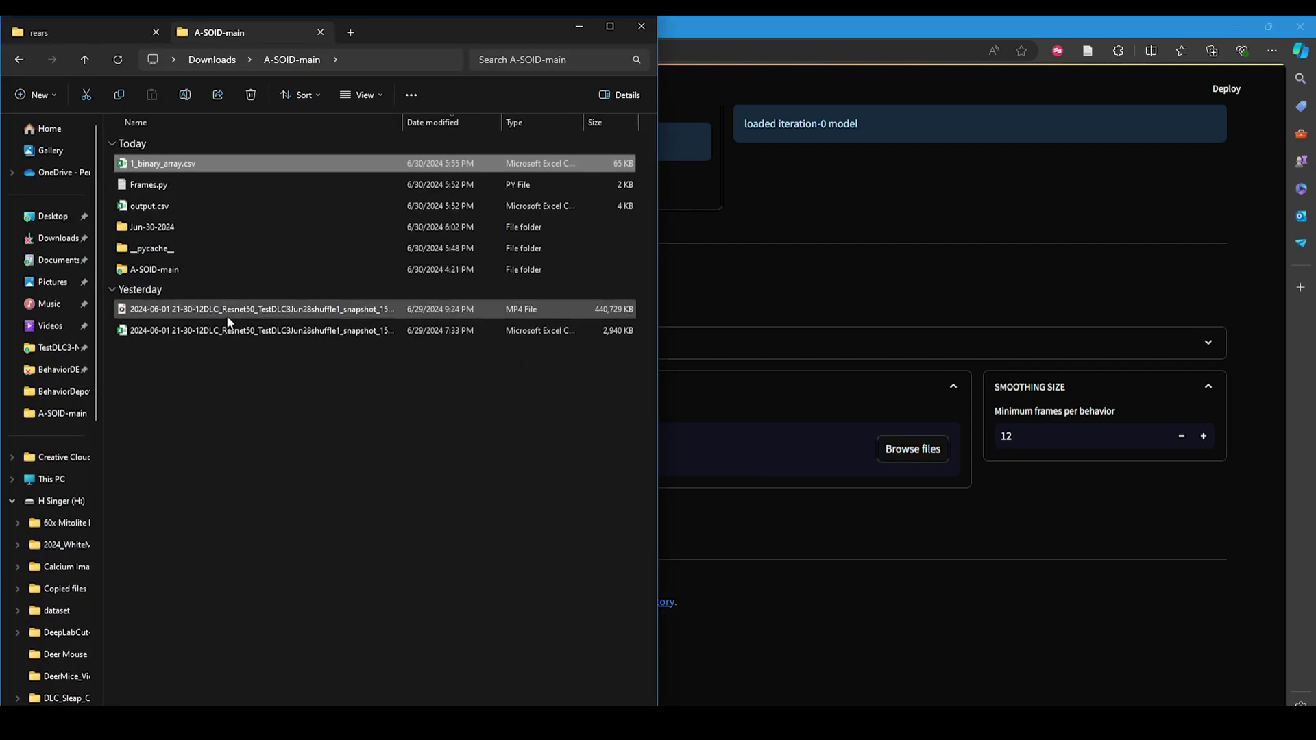
click(250, 368)
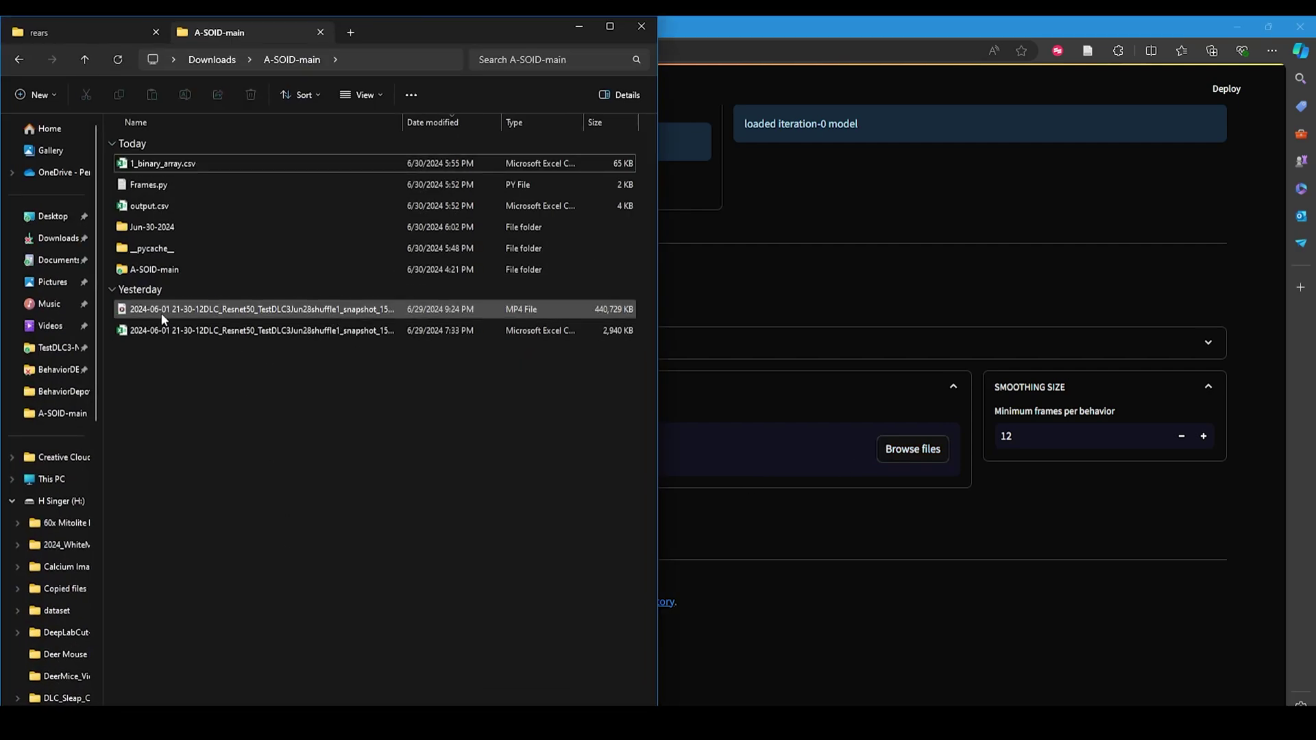
Find snapshot_150.csv in Downloads > DLC3_Test > TestDLC3-NeuroTech-2024-06-28 and drag it to the upload area.
click(87, 59)
double_click(201, 540)
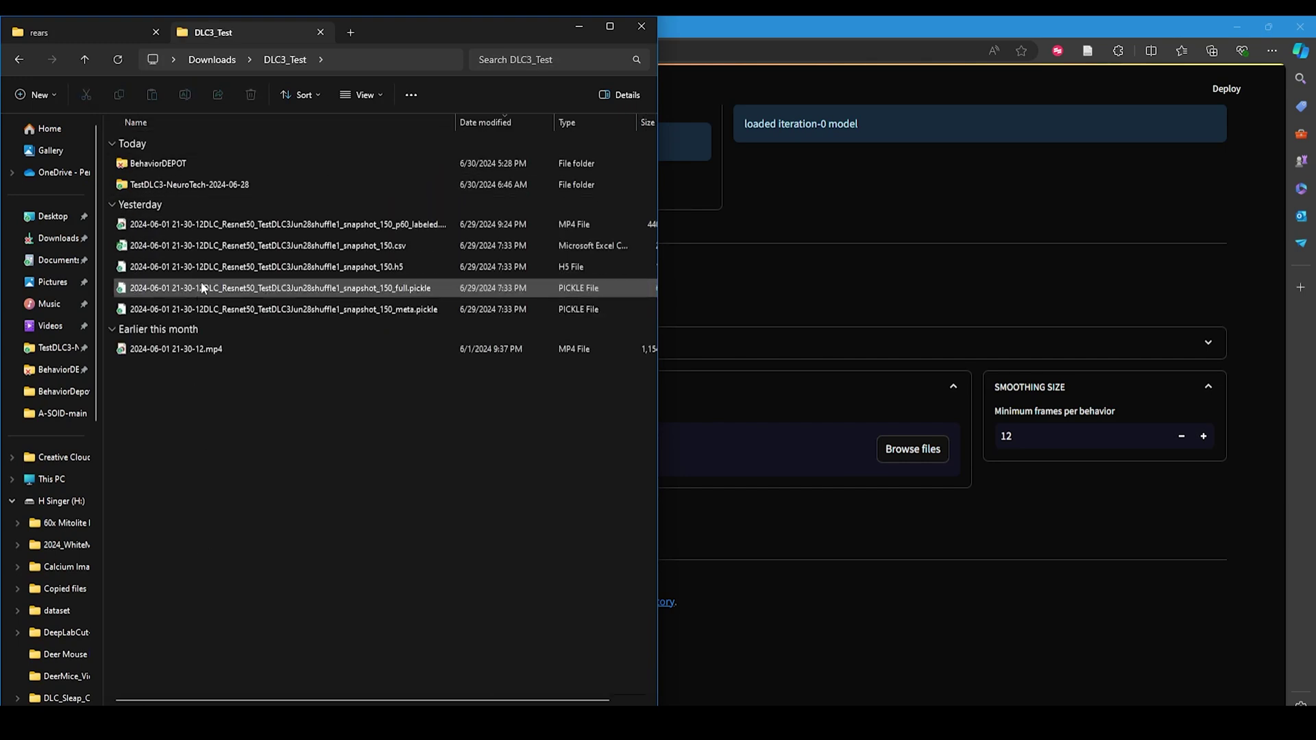
double_click(176, 187)
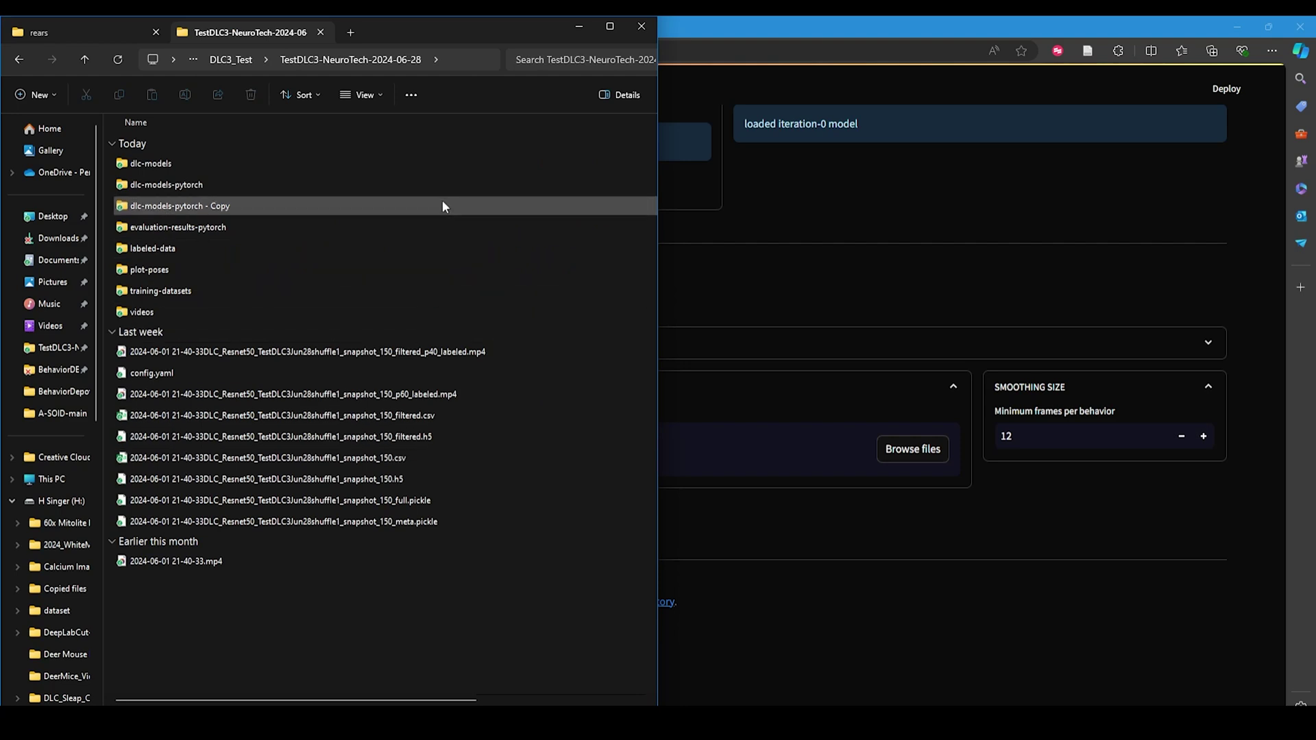
click(217, 458)
mouse_move(225, 460)
mouse_down()
mouse_move(871, 460)
mouse_move(860, 442)
mouse_up()
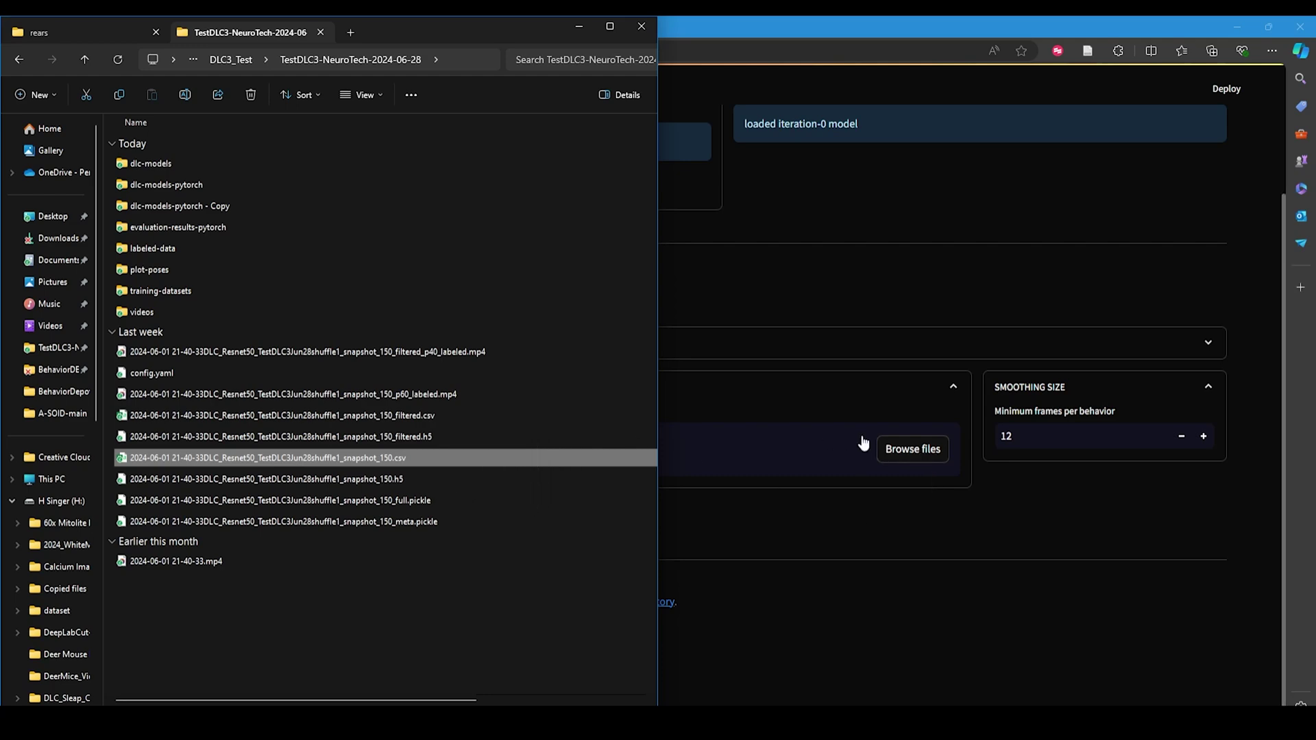
Open the pose file chooser in the TestDLC3-NeuroTech-2024-06-28 folder.
click(891, 454)
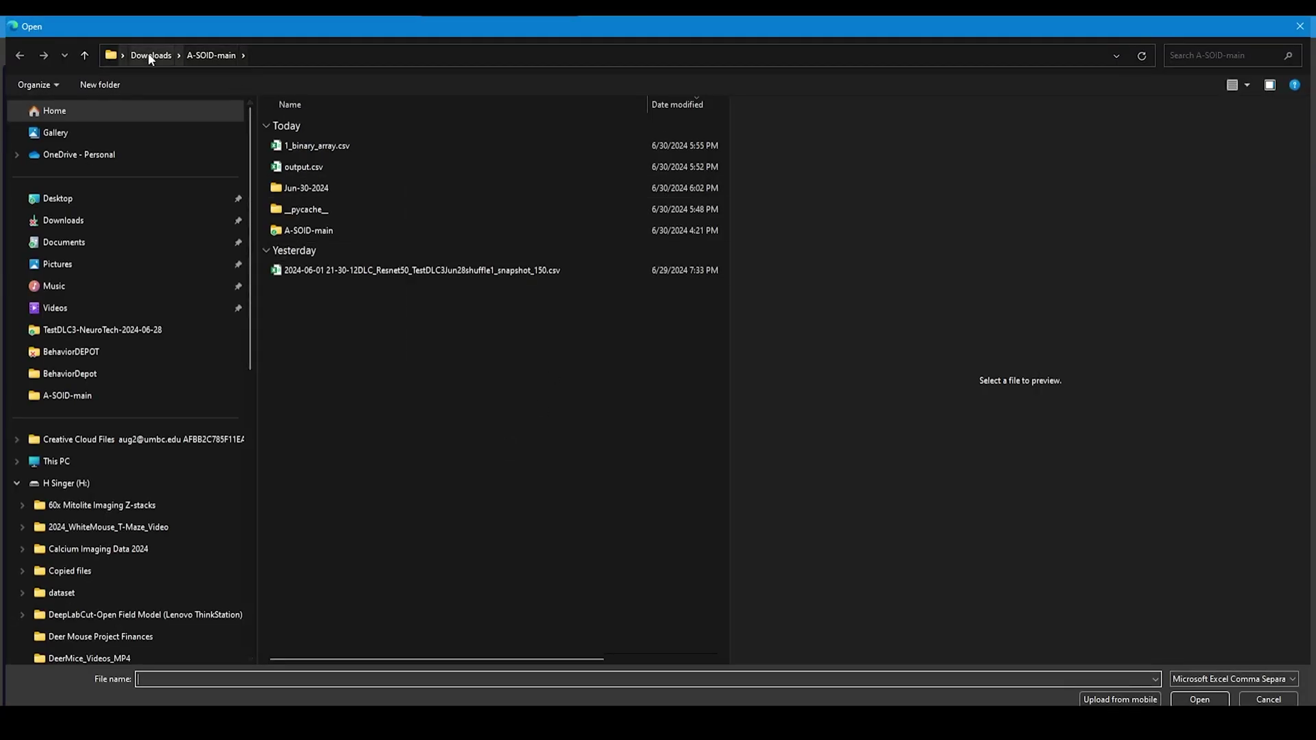
click(152, 54)
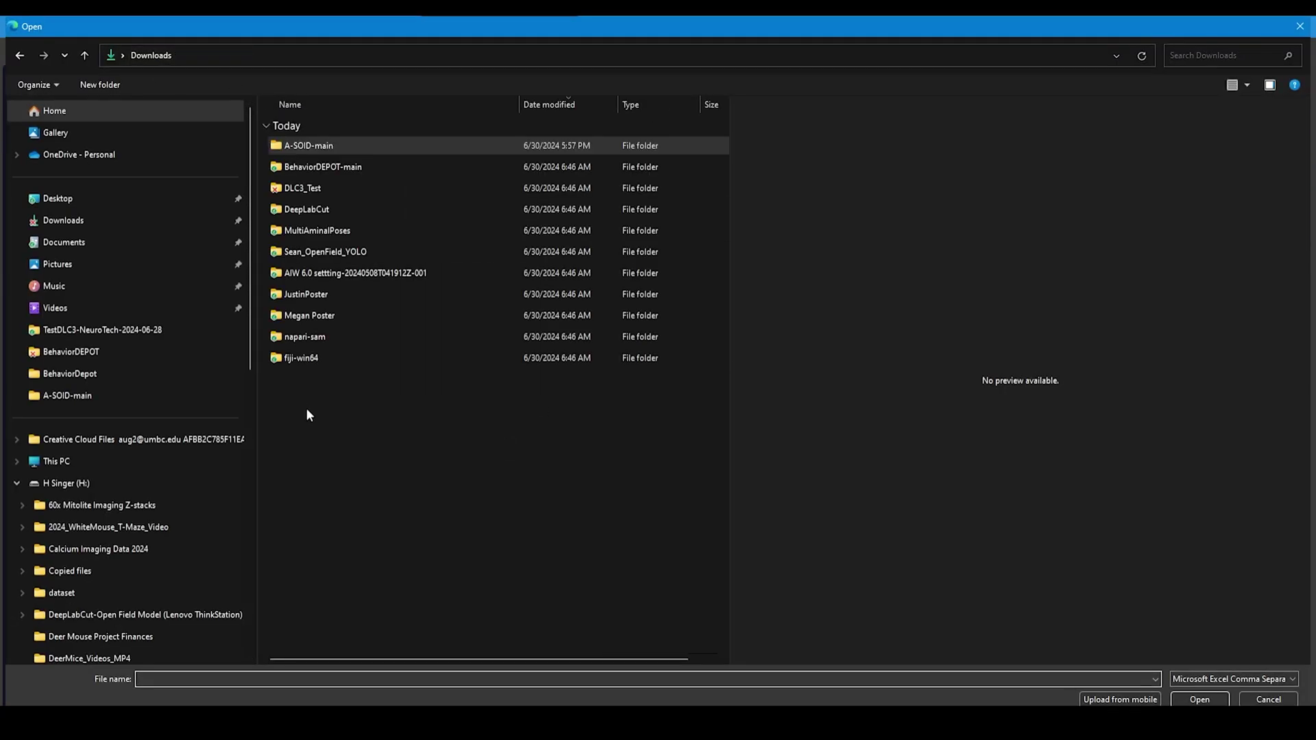
double_click(318, 188)
double_click(381, 166)
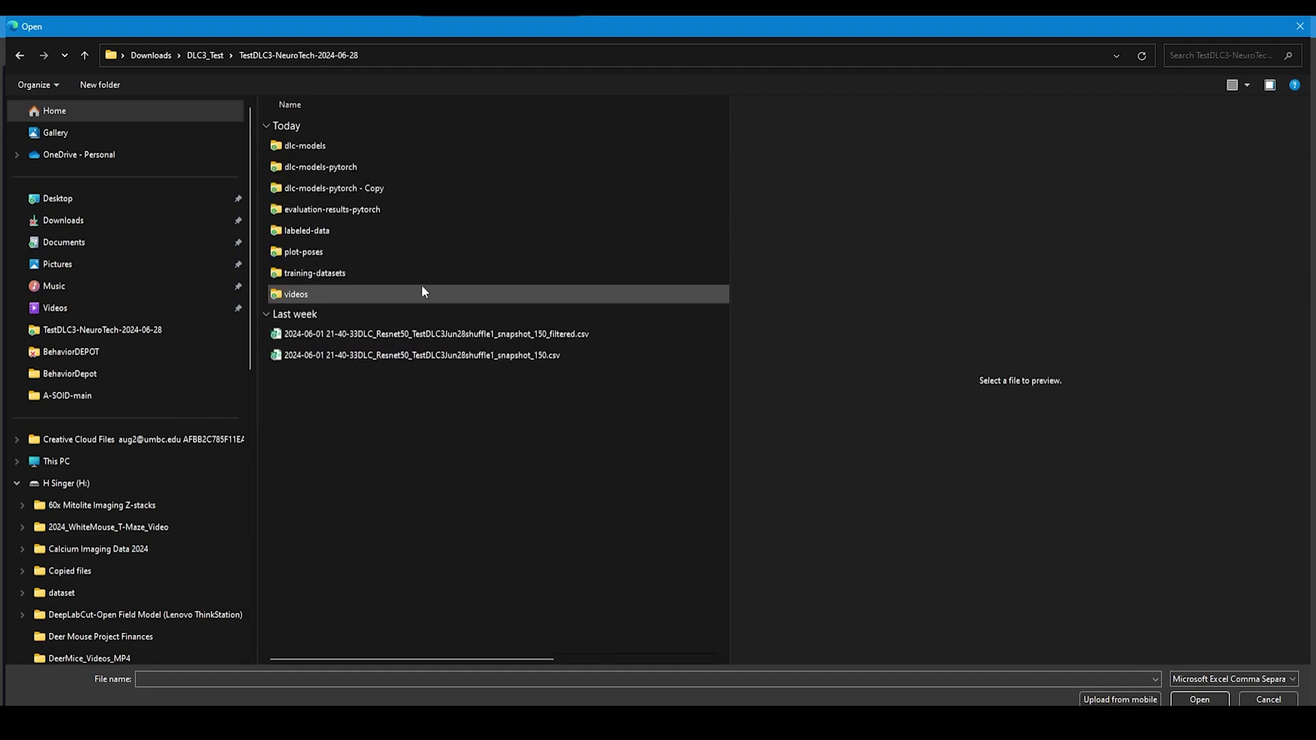